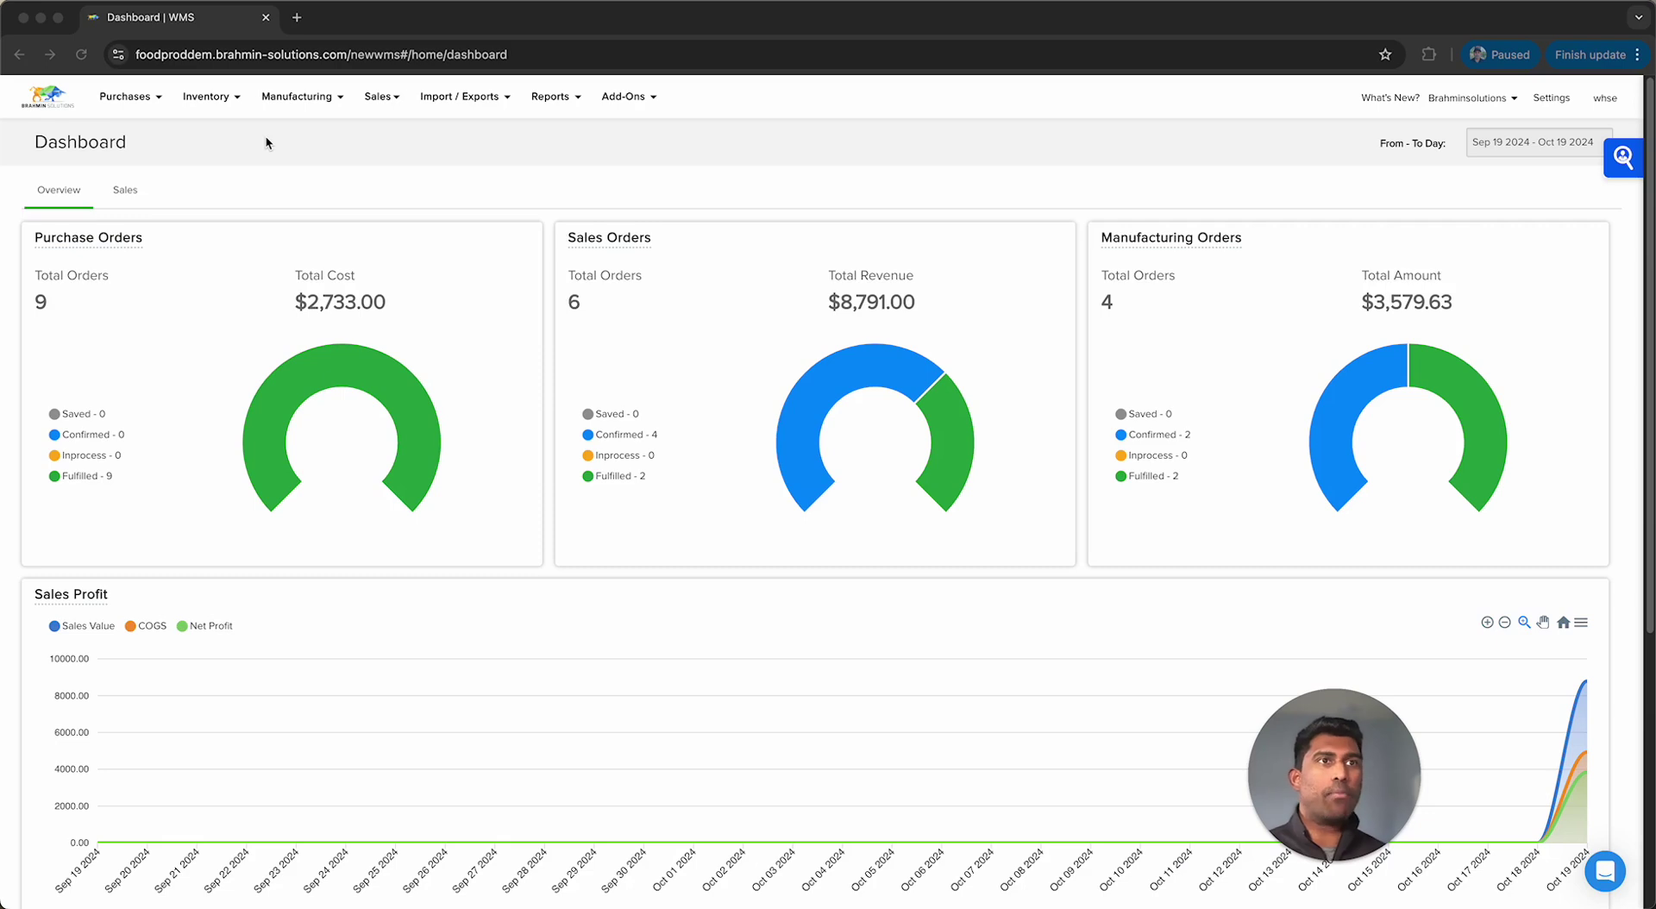
- Open the list of BOMs and widen the BOM Number column so the full names can be read
{"action": "left_click", "coordinate": [297, 99]}
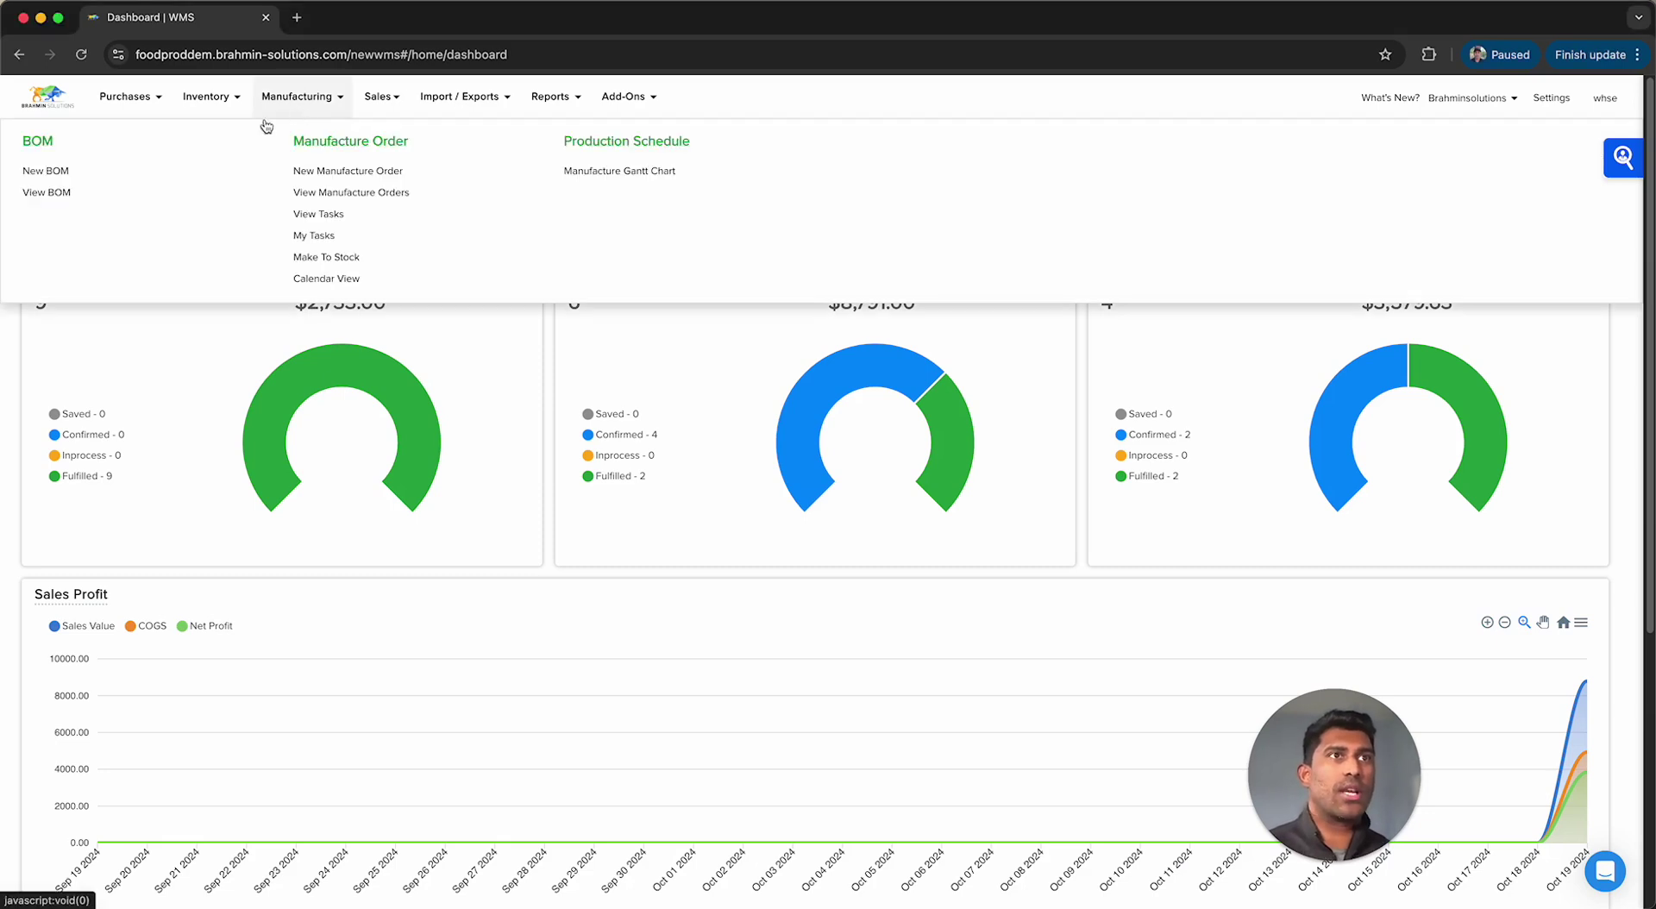
{"action": "left_click", "coordinate": [30, 197]}
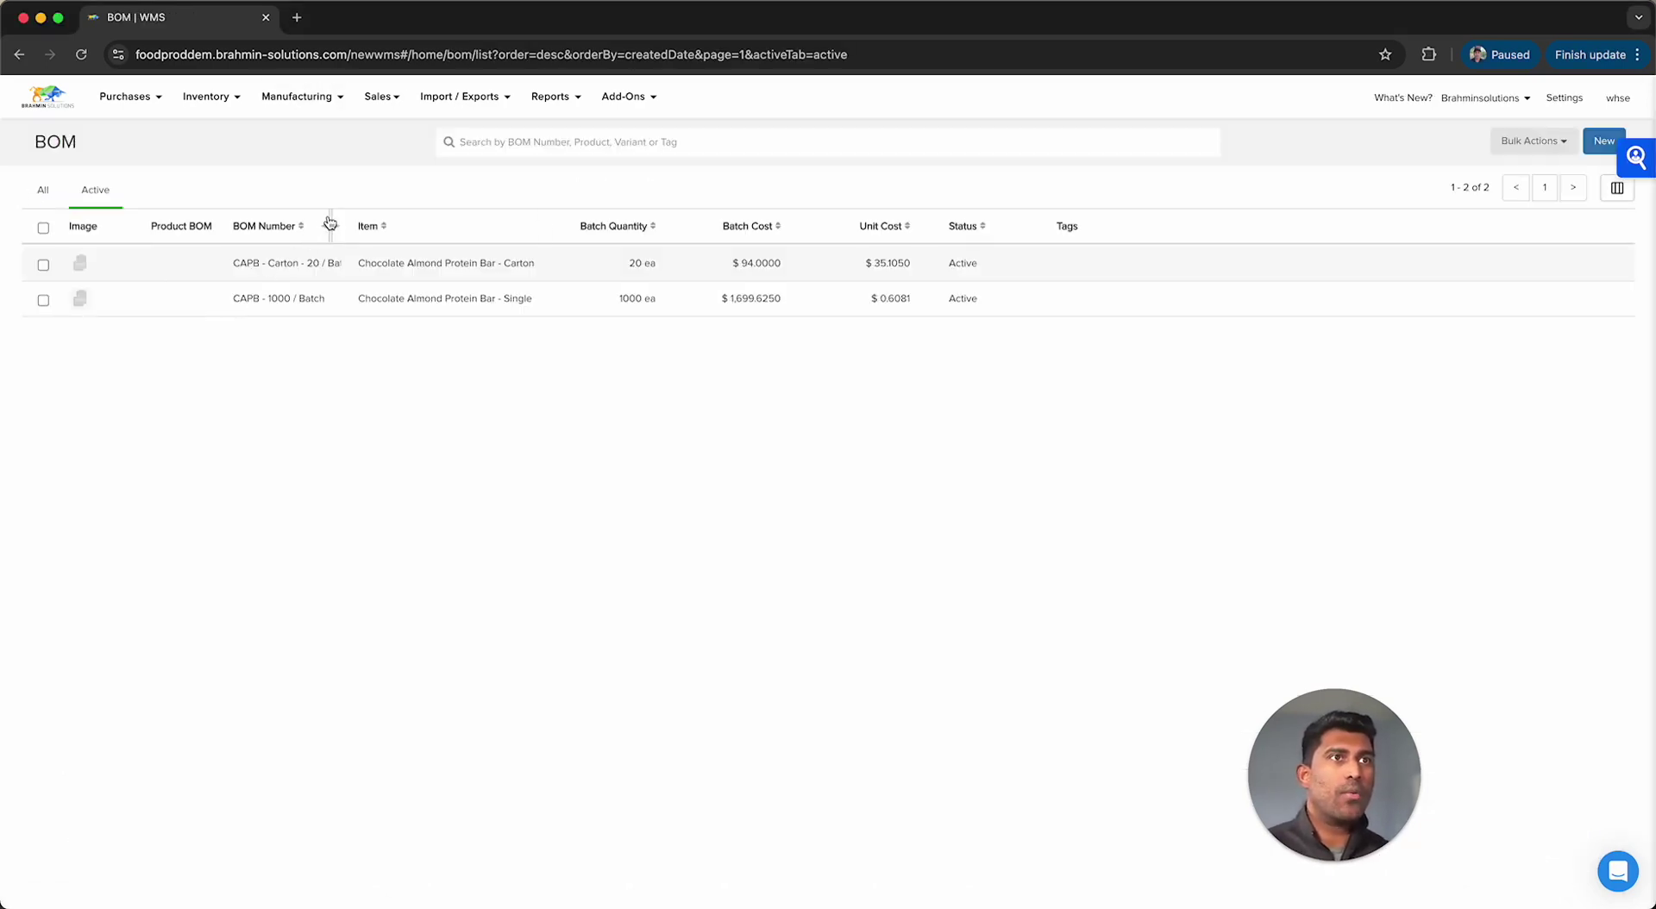
{"action": "left_click_drag", "start_coordinate": [330, 222], "coordinate": [521, 217]}
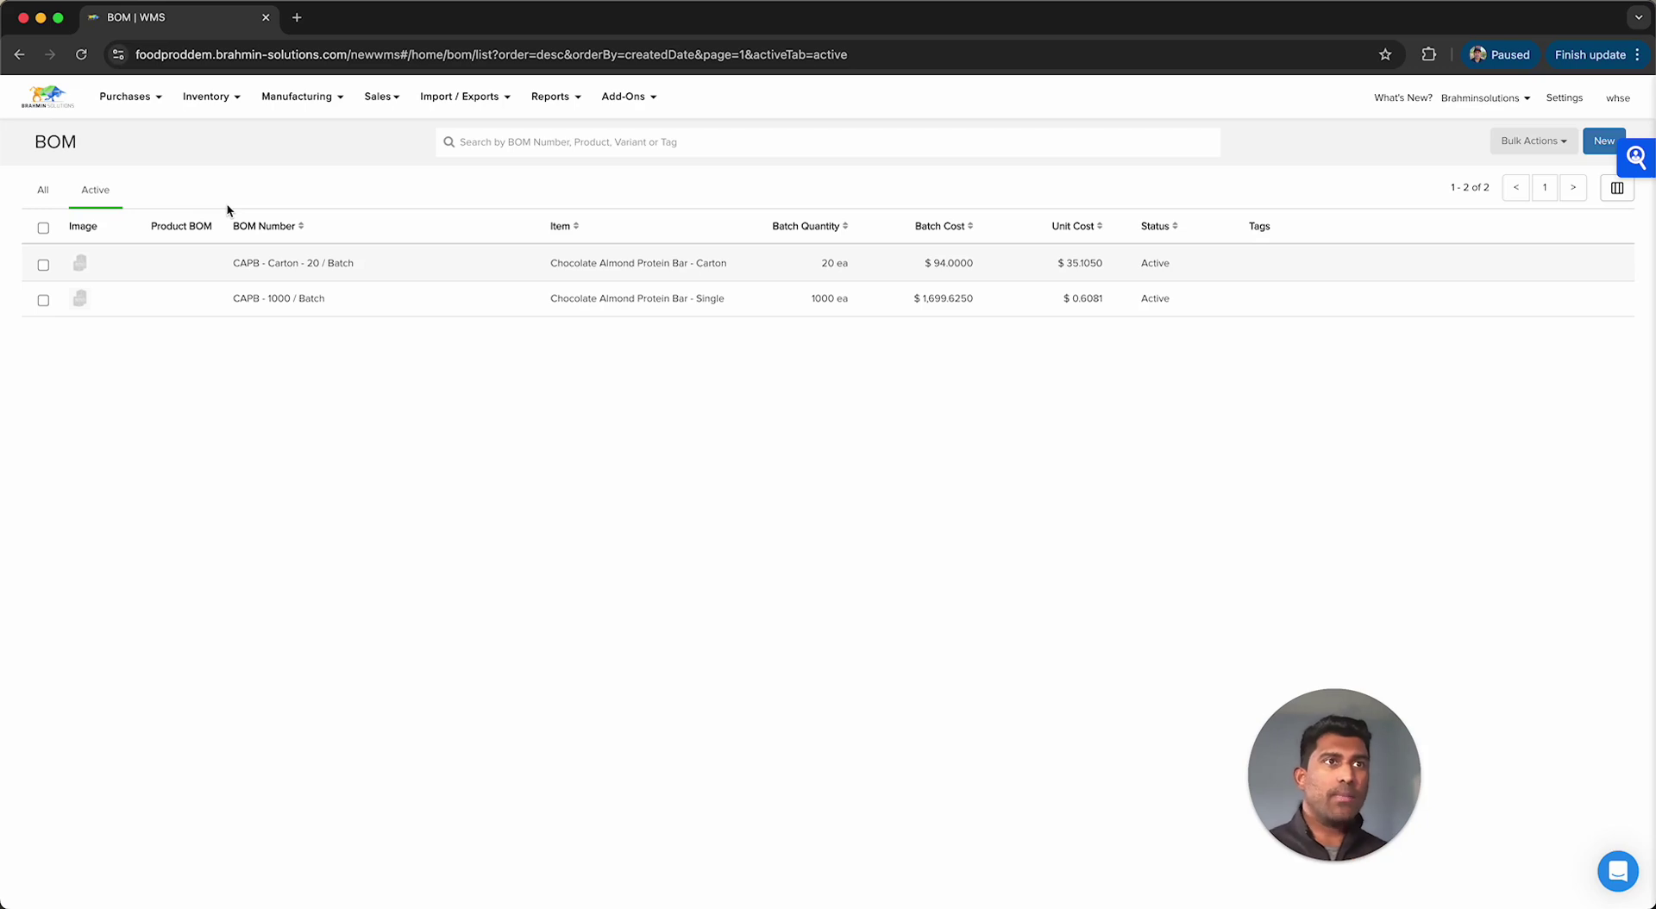
- Open the CAPB - 1000 / Batch BOM and review its batch quantity, component items and waste quantities
{"action": "left_click", "coordinate": [284, 298]}
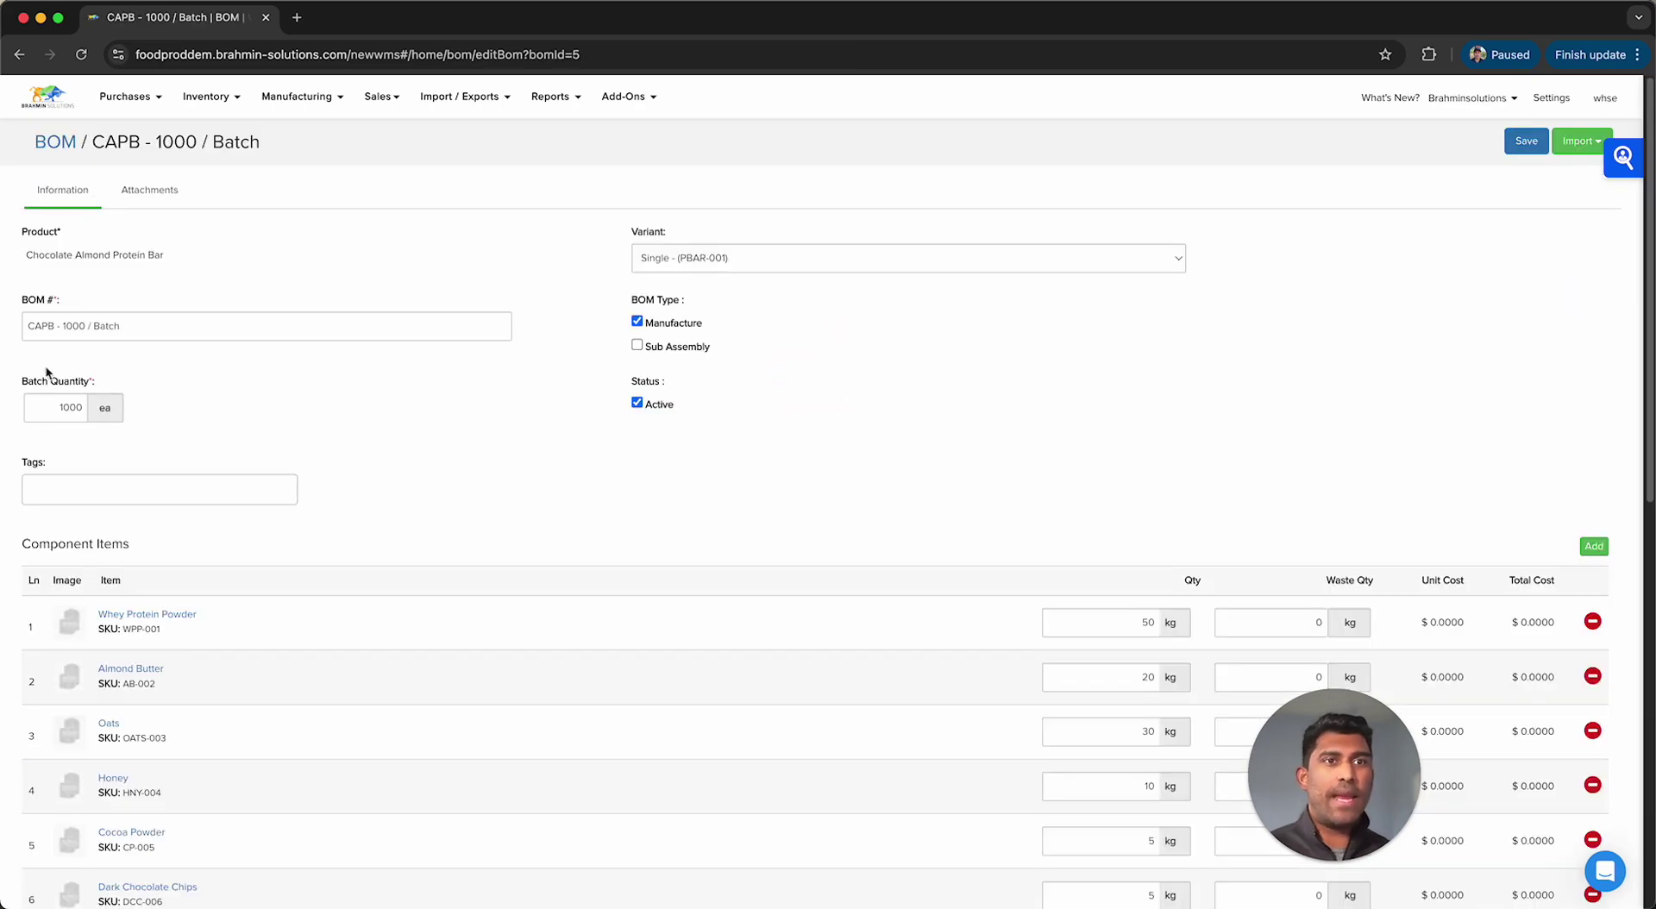
{"action": "scroll", "coordinate": [57, 426], "scroll_direction": "down", "scroll_amount": 1}
{"action": "scroll", "coordinate": [67, 425], "scroll_direction": "down", "scroll_amount": 2}
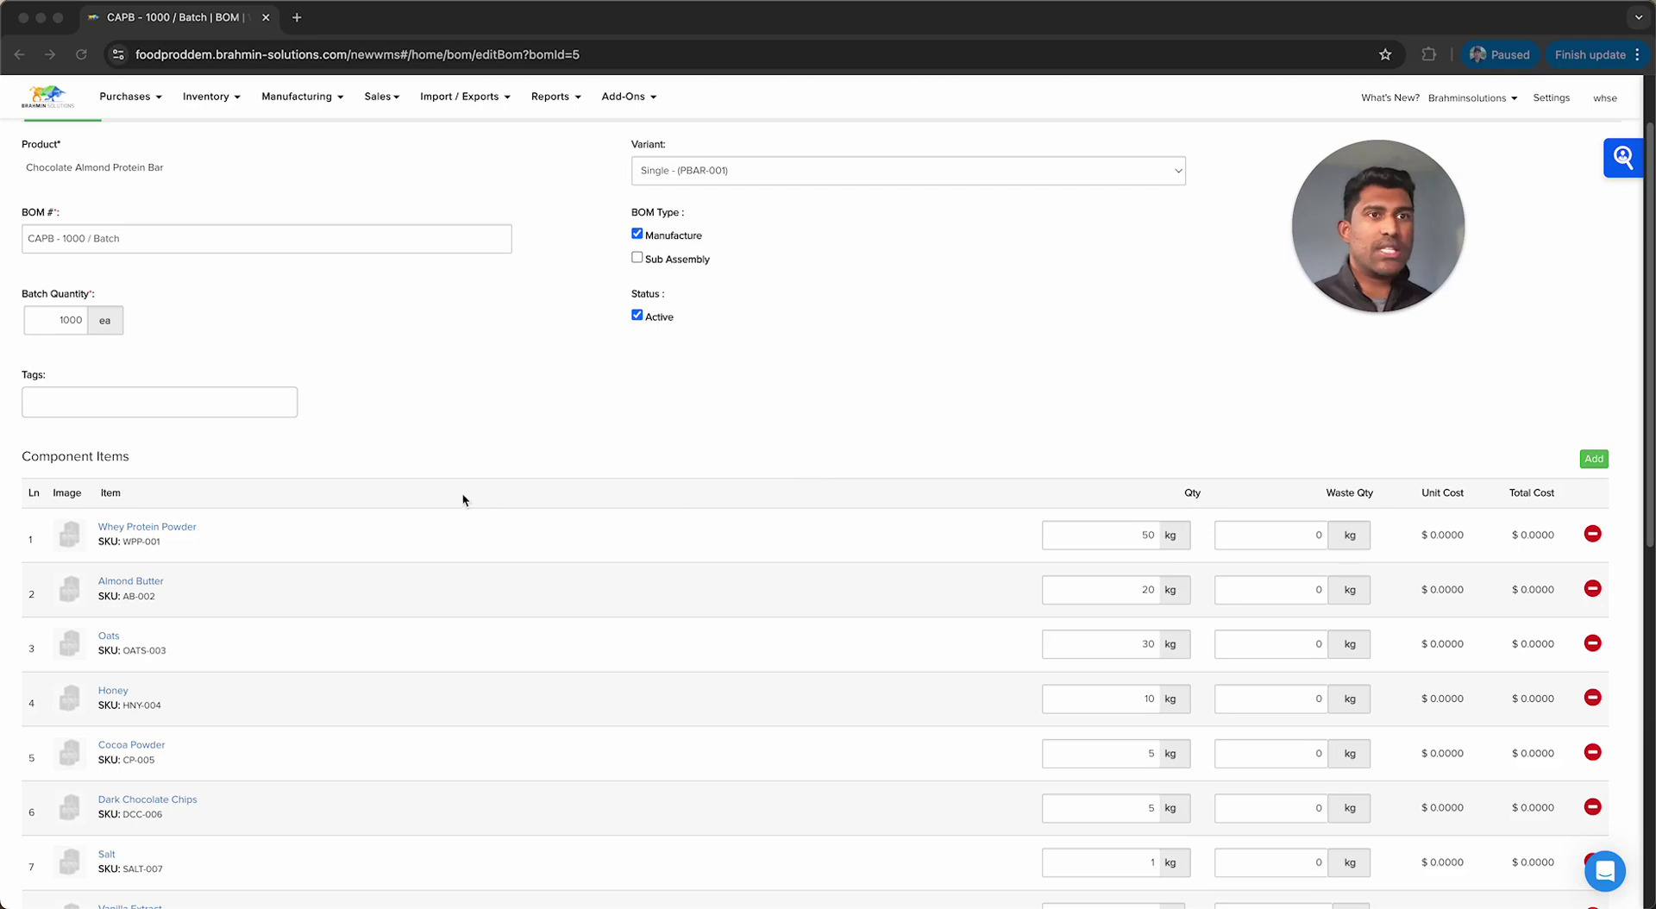
{"action": "scroll", "coordinate": [360, 470], "scroll_direction": "down", "scroll_amount": 3}
{"action": "scroll", "coordinate": [362, 458], "scroll_direction": "down", "scroll_amount": 3}
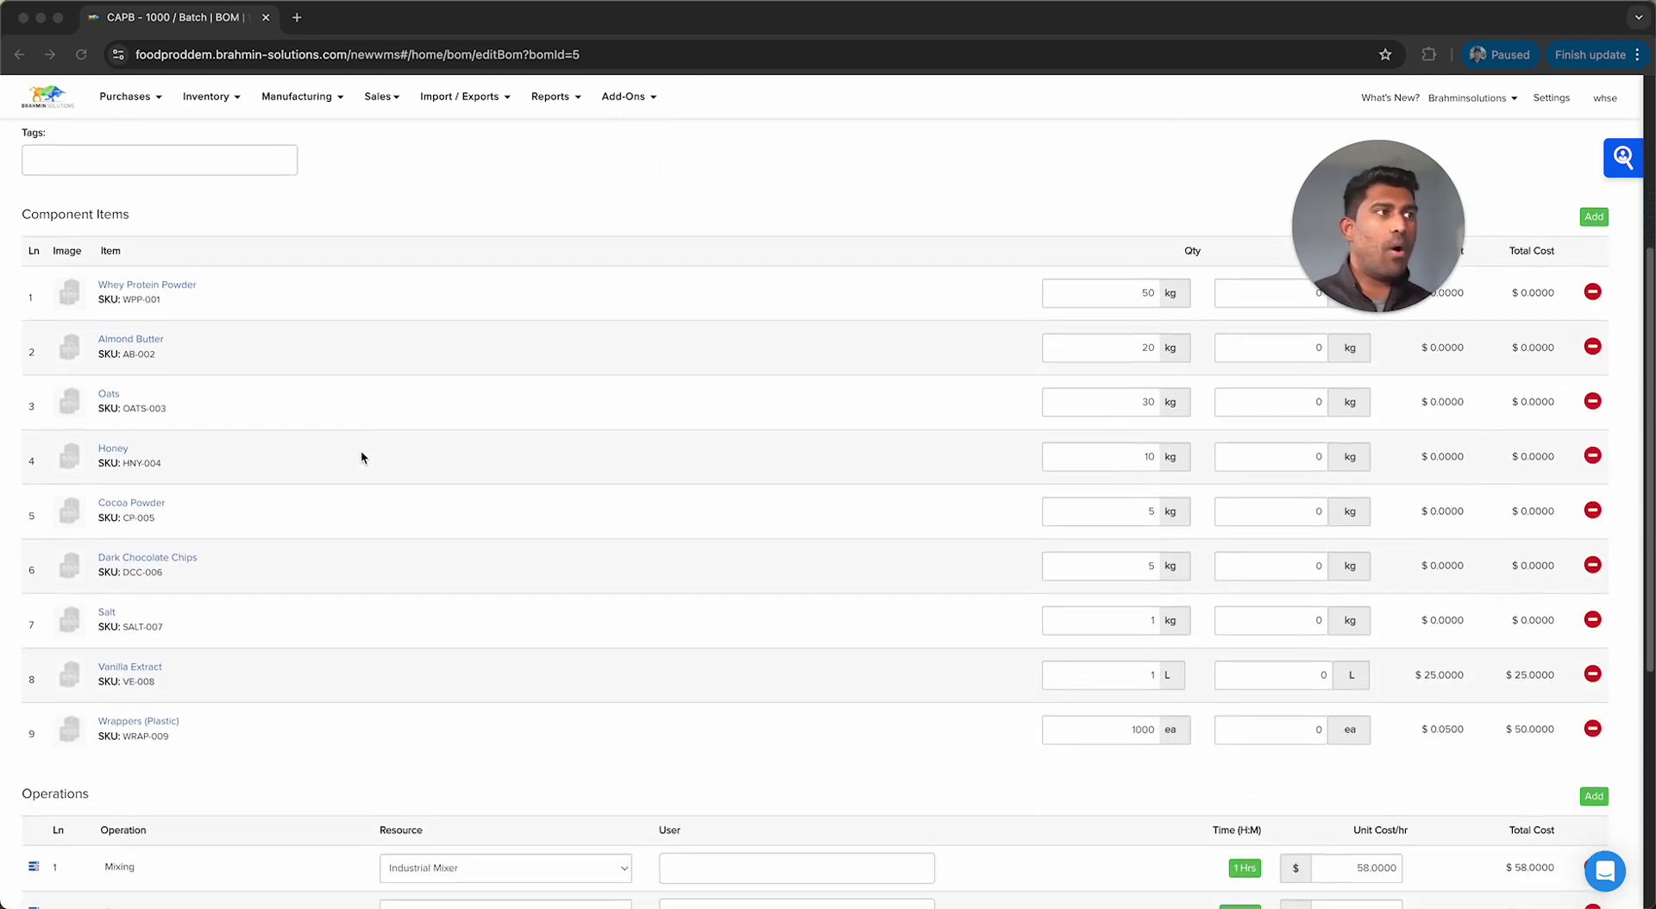
{"action": "scroll", "coordinate": [328, 491], "scroll_direction": "up", "scroll_amount": 6}
{"action": "scroll", "coordinate": [444, 555], "scroll_direction": "down", "scroll_amount": 1}
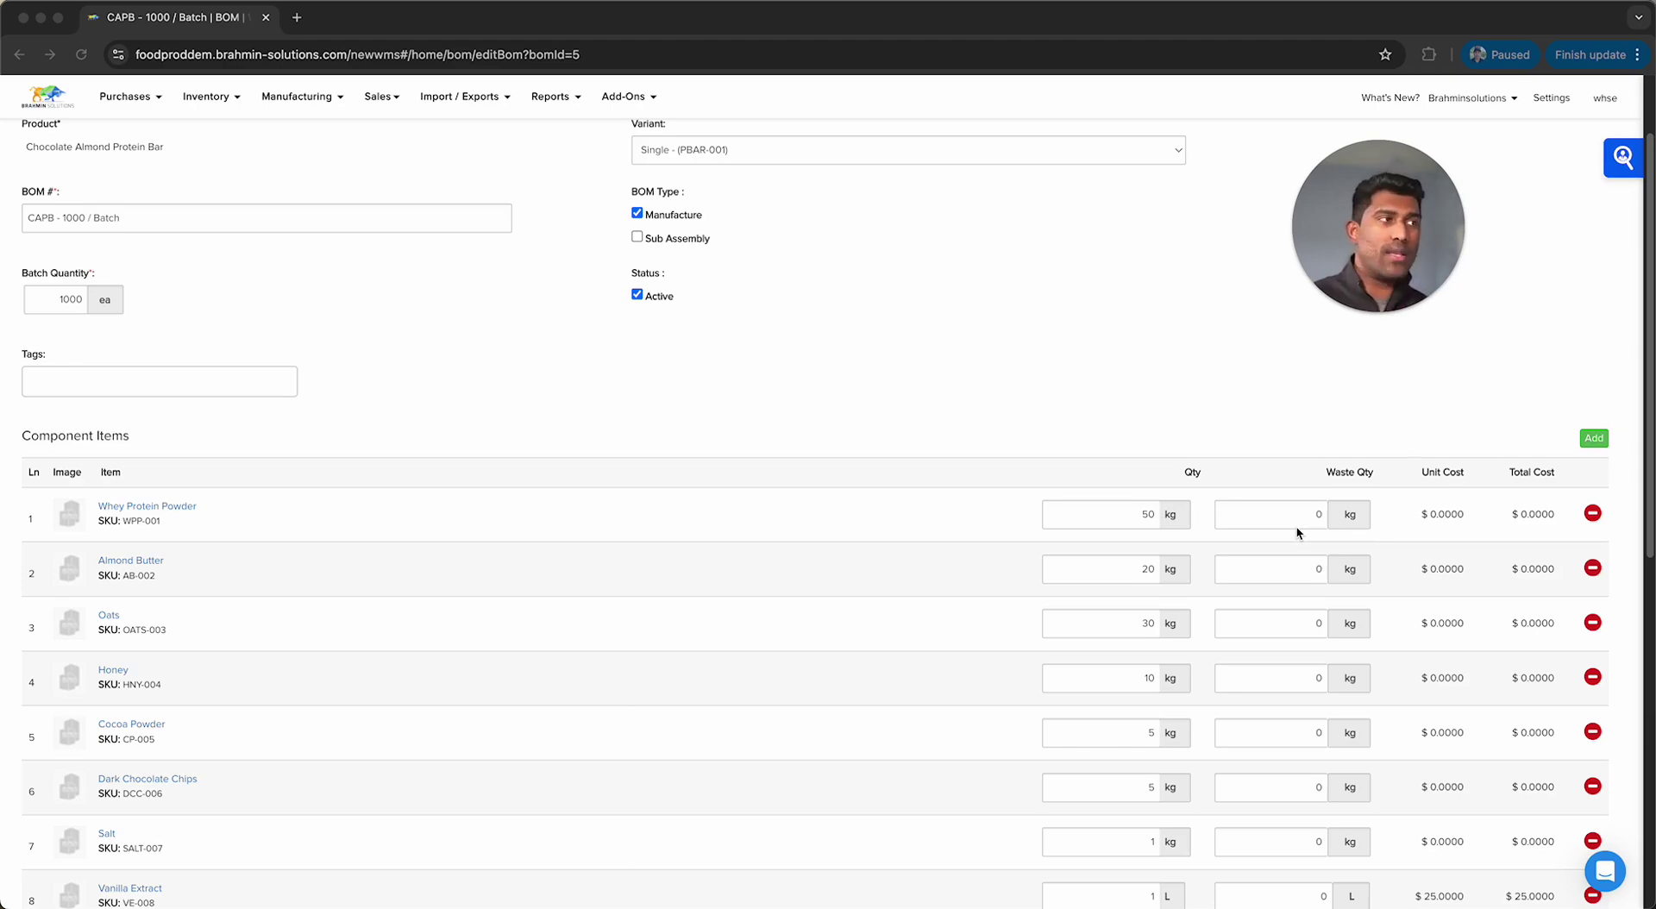
- Review the operations, resources, times and cost summary of the CAPB - 1000 / Batch BOM against its batch quantity
{"action": "scroll", "coordinate": [1174, 511], "scroll_direction": "down", "scroll_amount": 6}
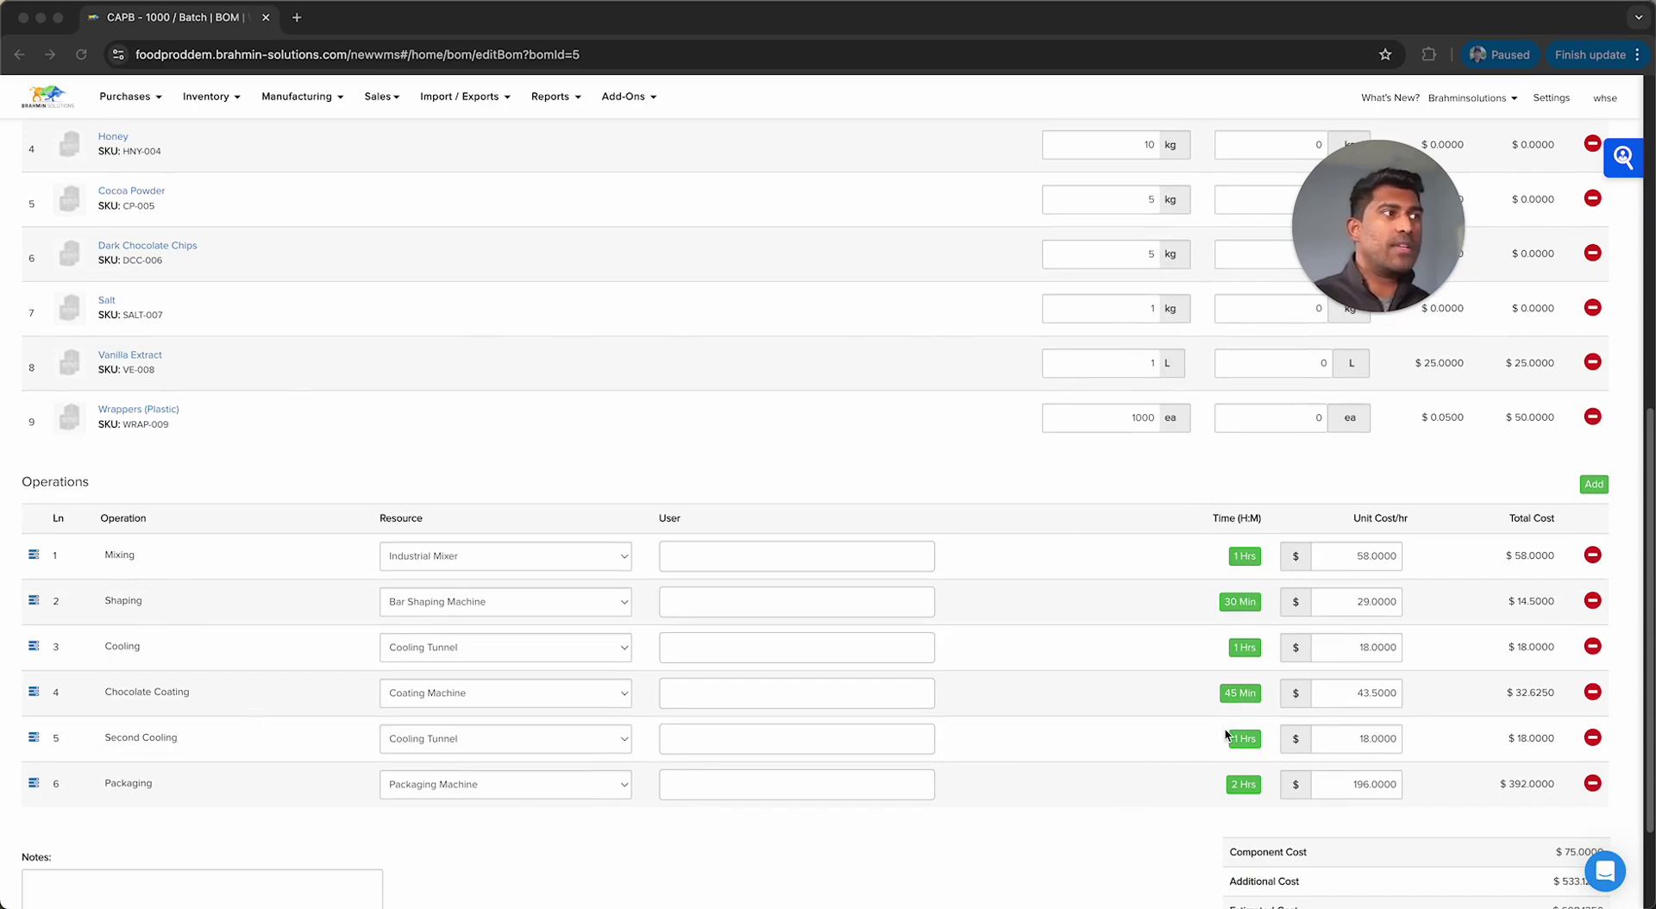
{"action": "scroll", "coordinate": [1172, 665], "scroll_direction": "up", "scroll_amount": 7}
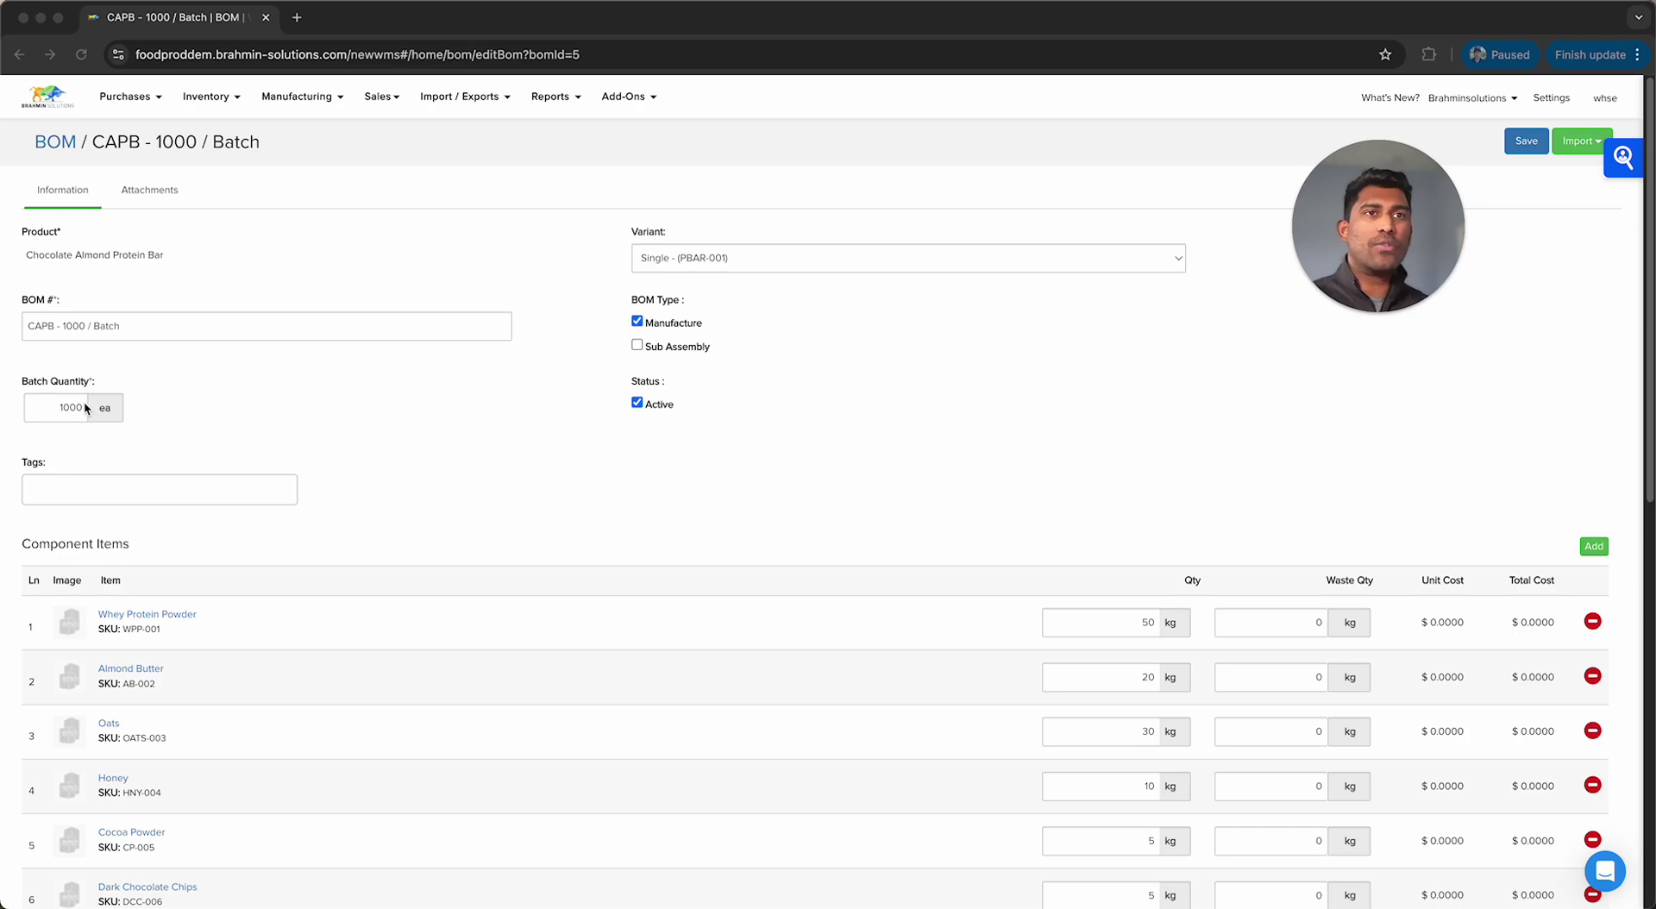
{"action": "scroll", "coordinate": [164, 309], "scroll_direction": "down", "scroll_amount": 1}
{"action": "scroll", "coordinate": [236, 378], "scroll_direction": "down", "scroll_amount": 2}
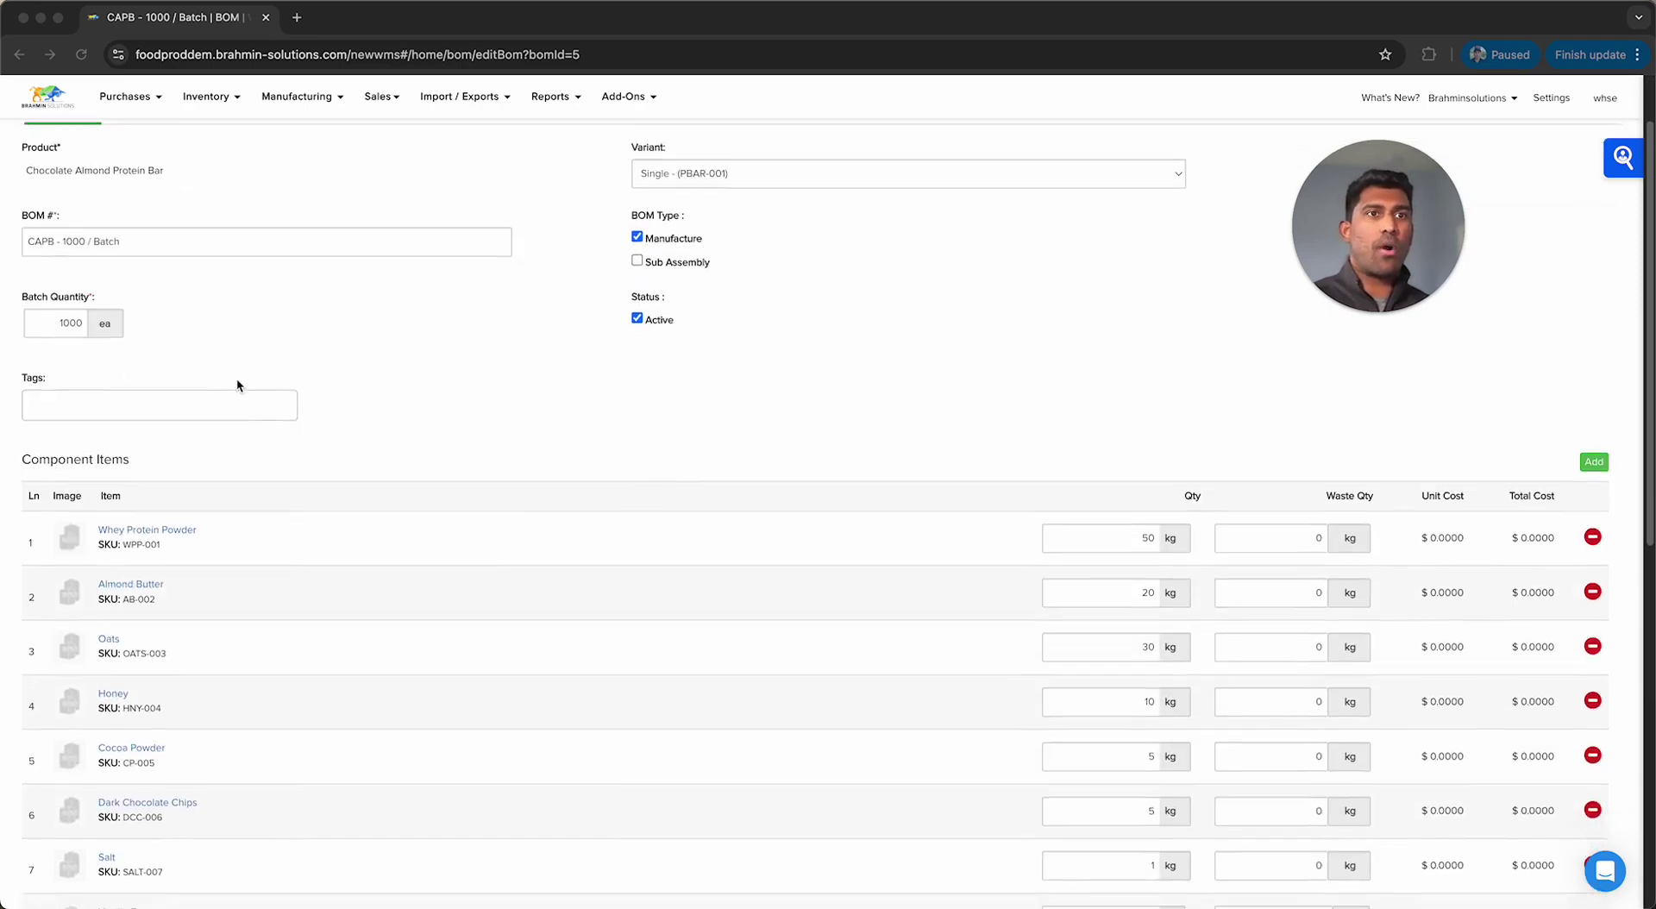
{"action": "scroll", "coordinate": [449, 487], "scroll_direction": "down", "scroll_amount": 10}
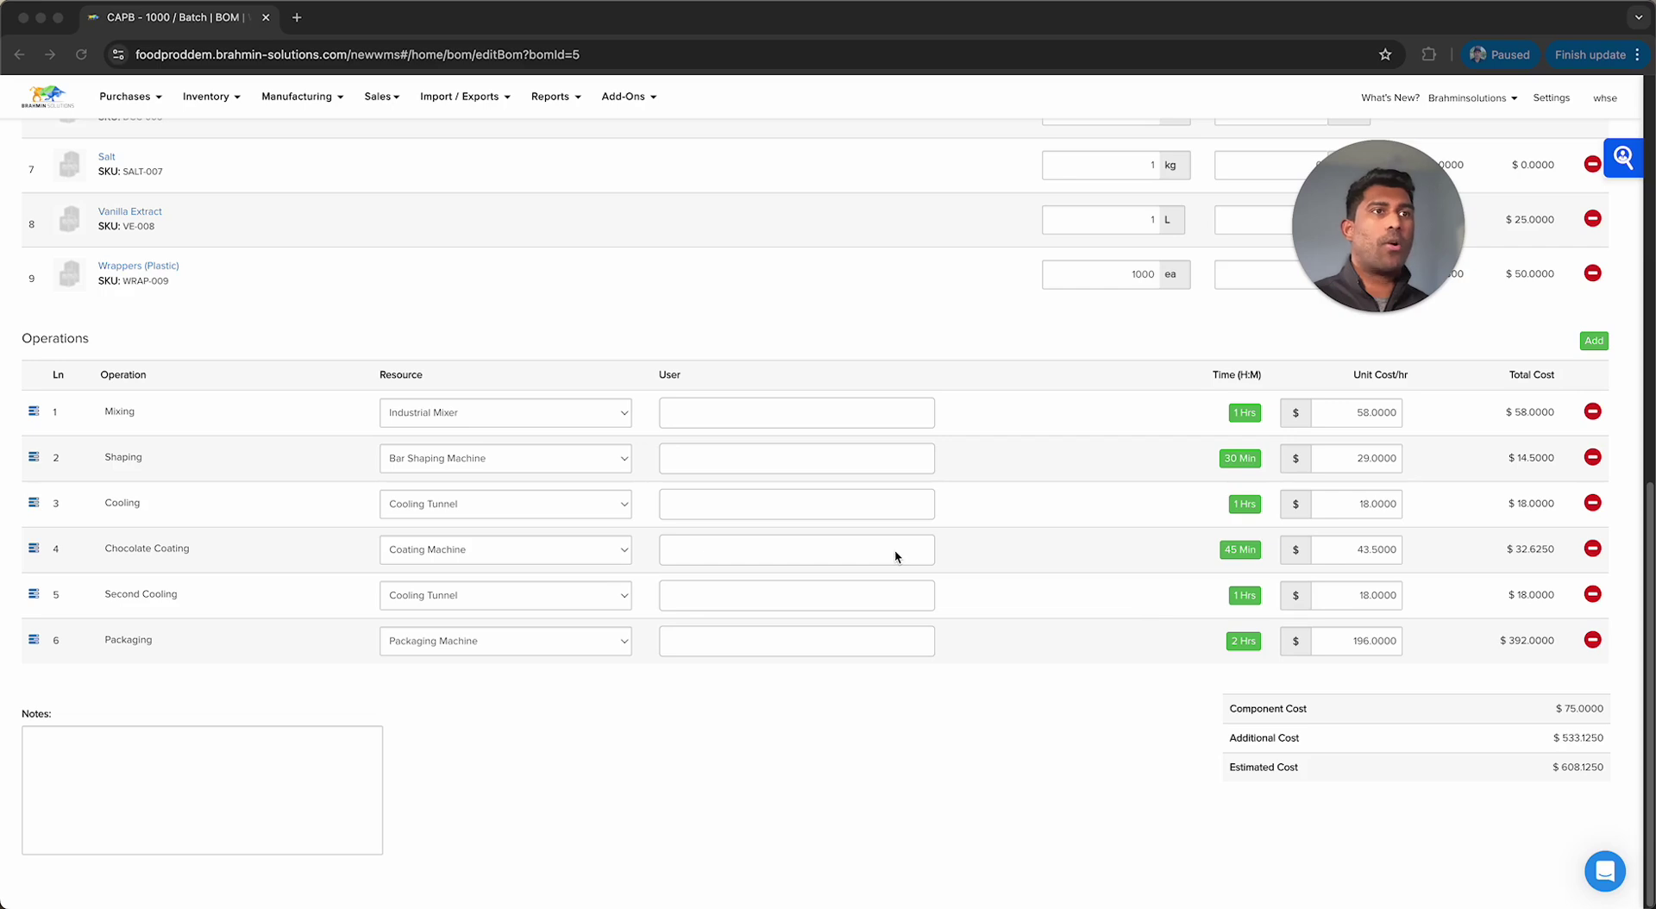
{"action": "scroll", "coordinate": [894, 552], "scroll_direction": "up", "scroll_amount": 1}
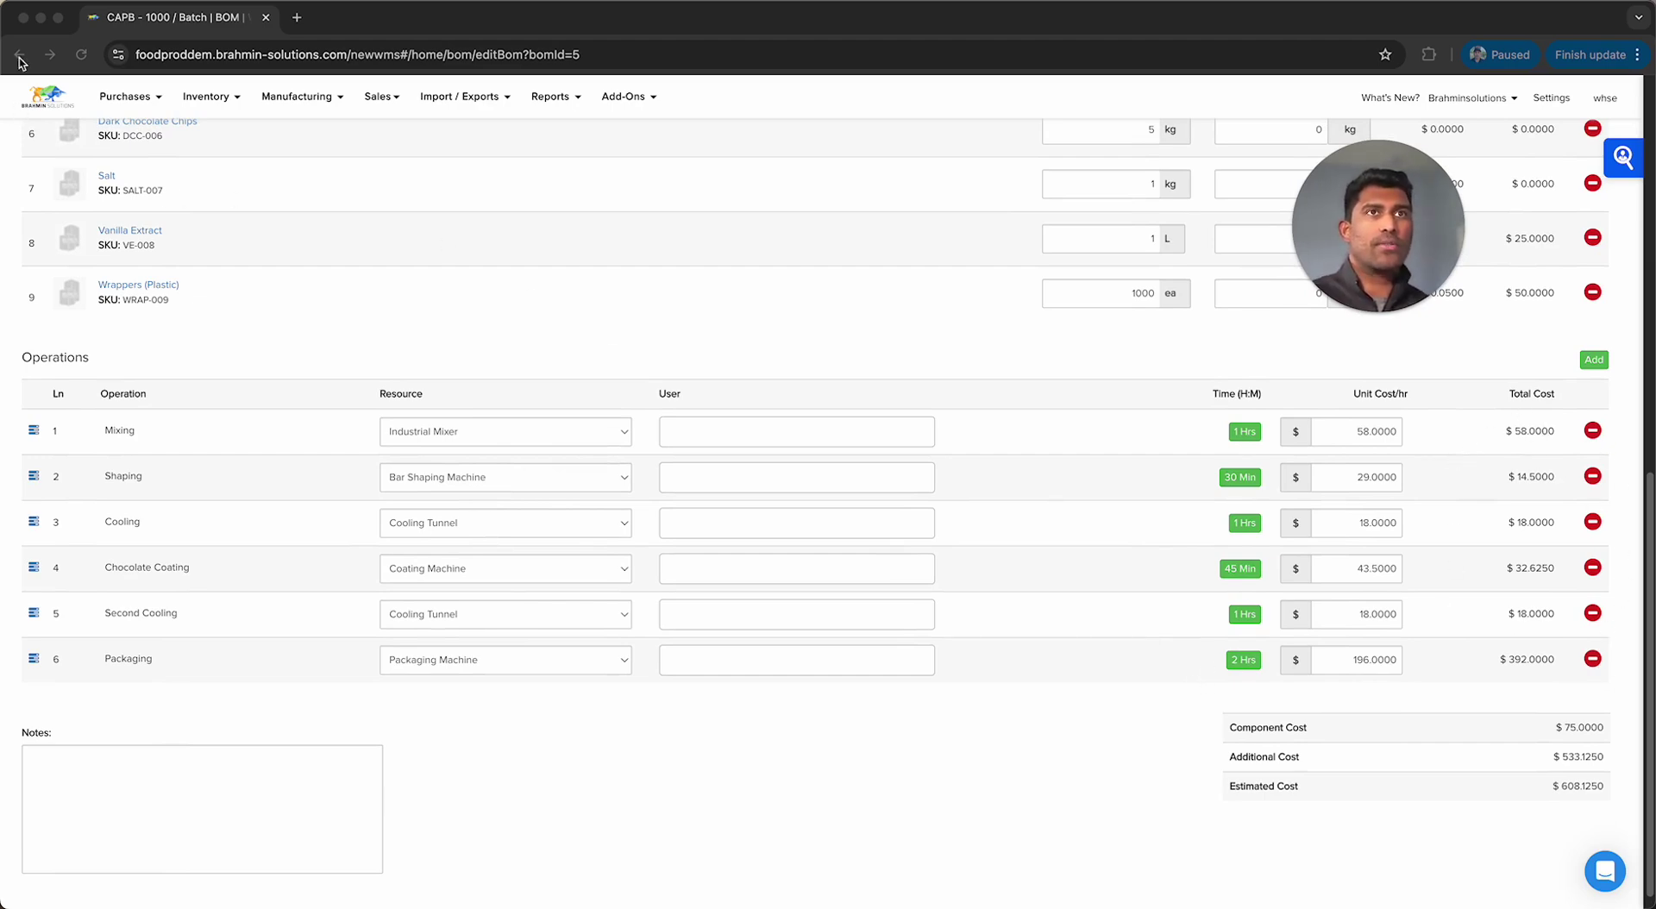
{"action": "scroll", "coordinate": [145, 190], "scroll_direction": "up", "scroll_amount": 10}
- Return to the BOM list, open the CAPB - Carton - 20 / Batch BOM and review its components, cartoning operation and costs
{"action": "left_click", "coordinate": [45, 153]}
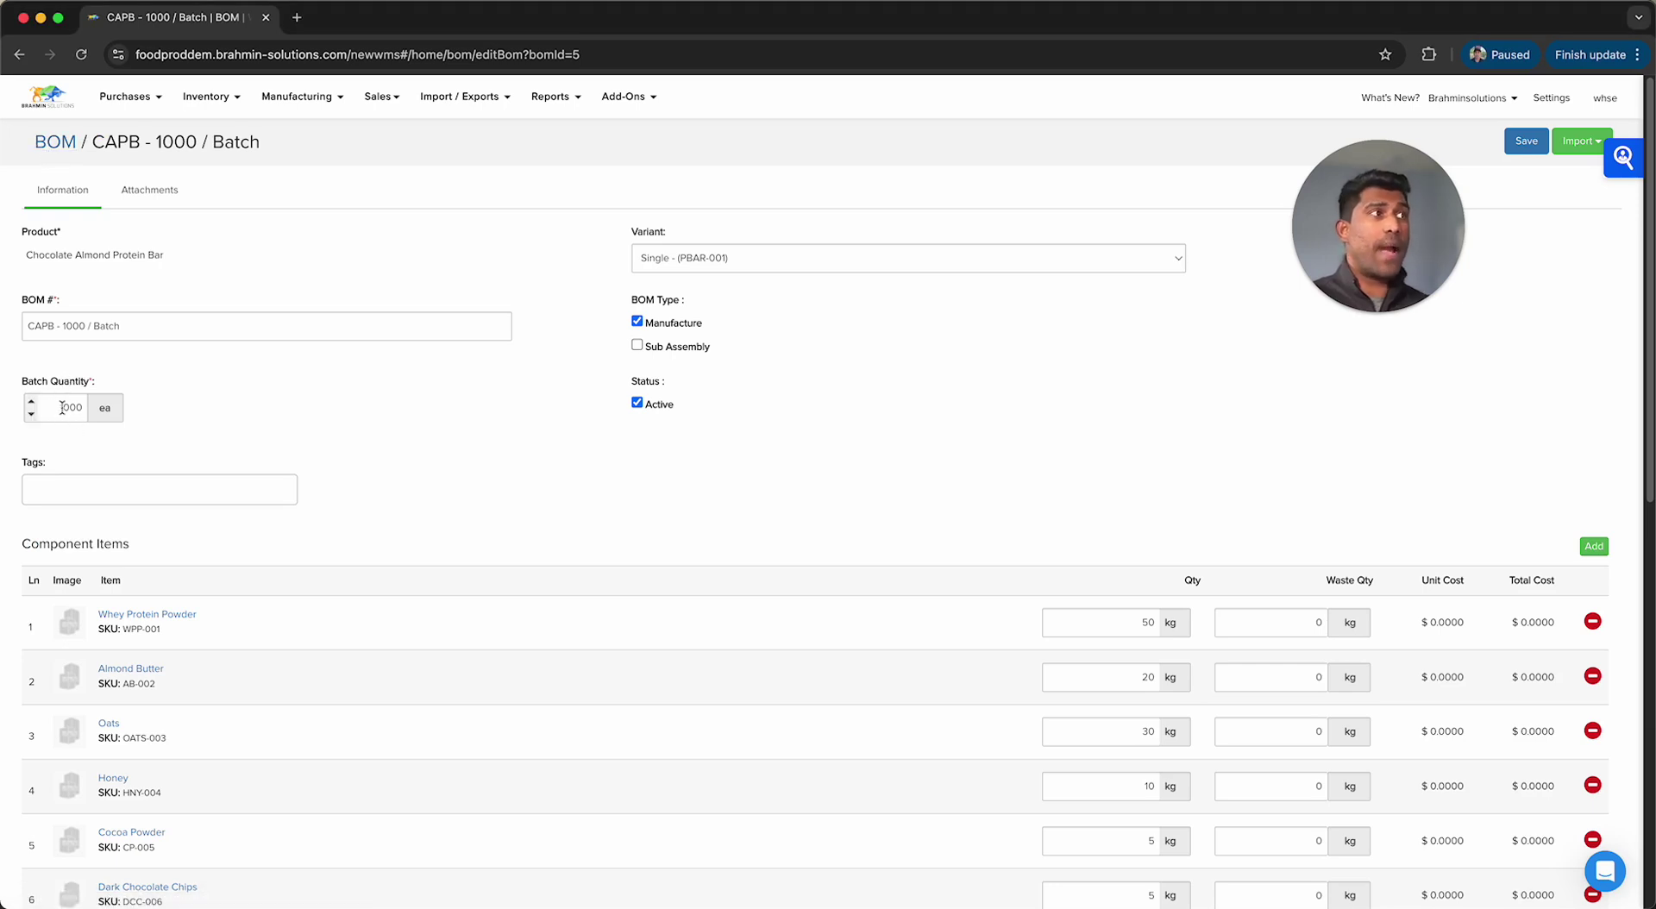
{"action": "left_click", "coordinate": [64, 145]}
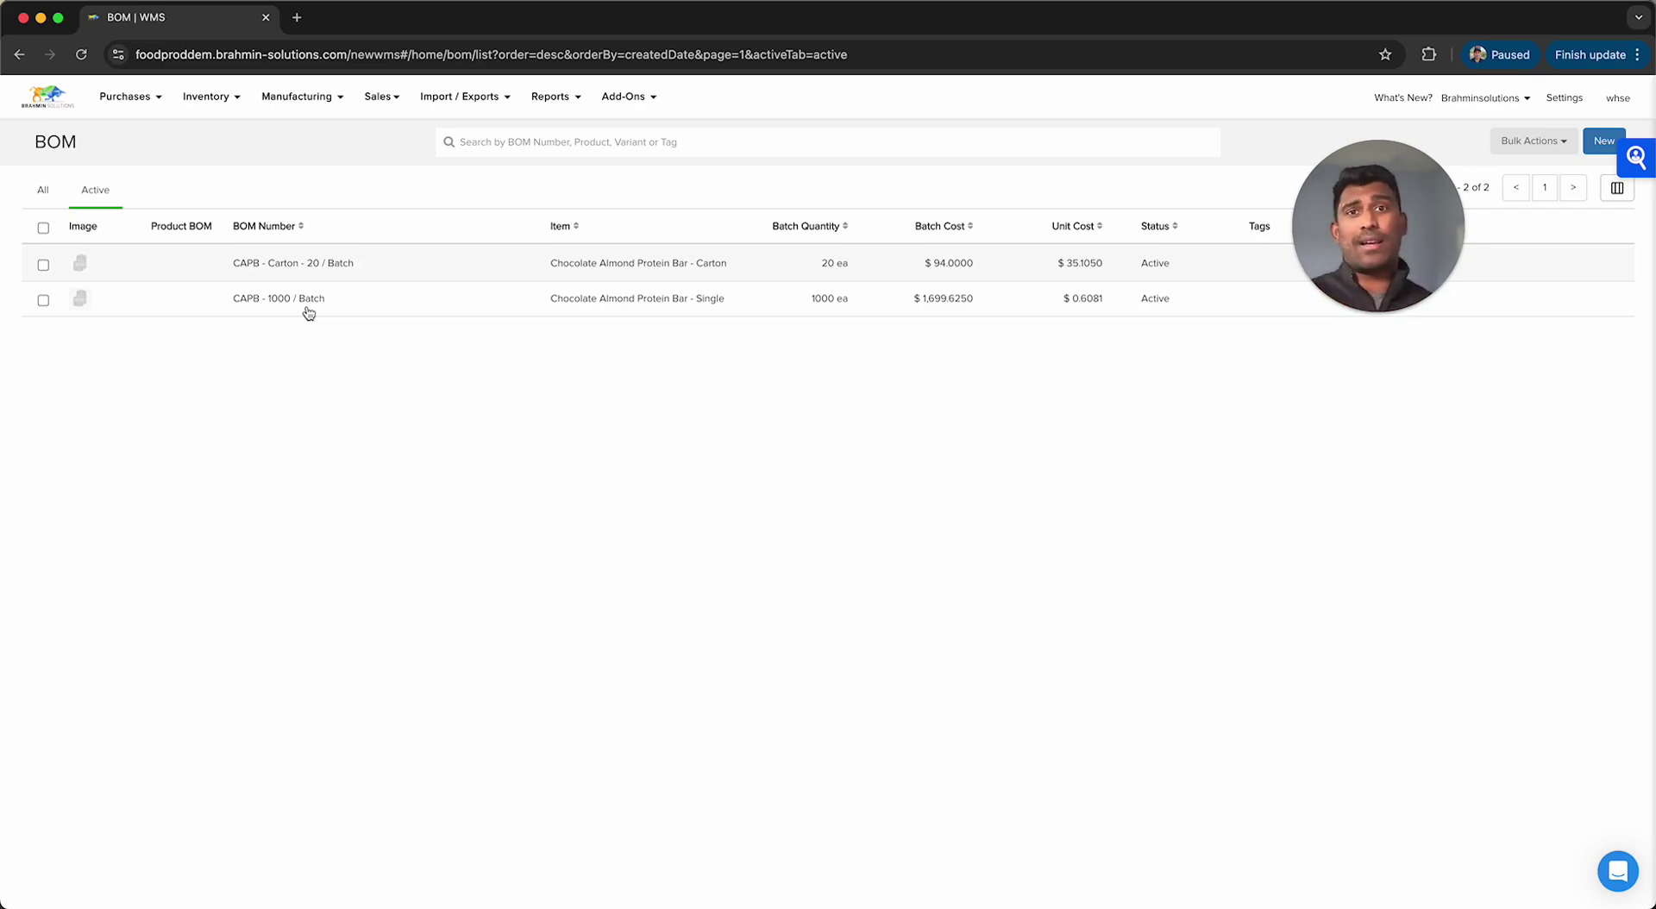
{"action": "left_click", "coordinate": [313, 271]}
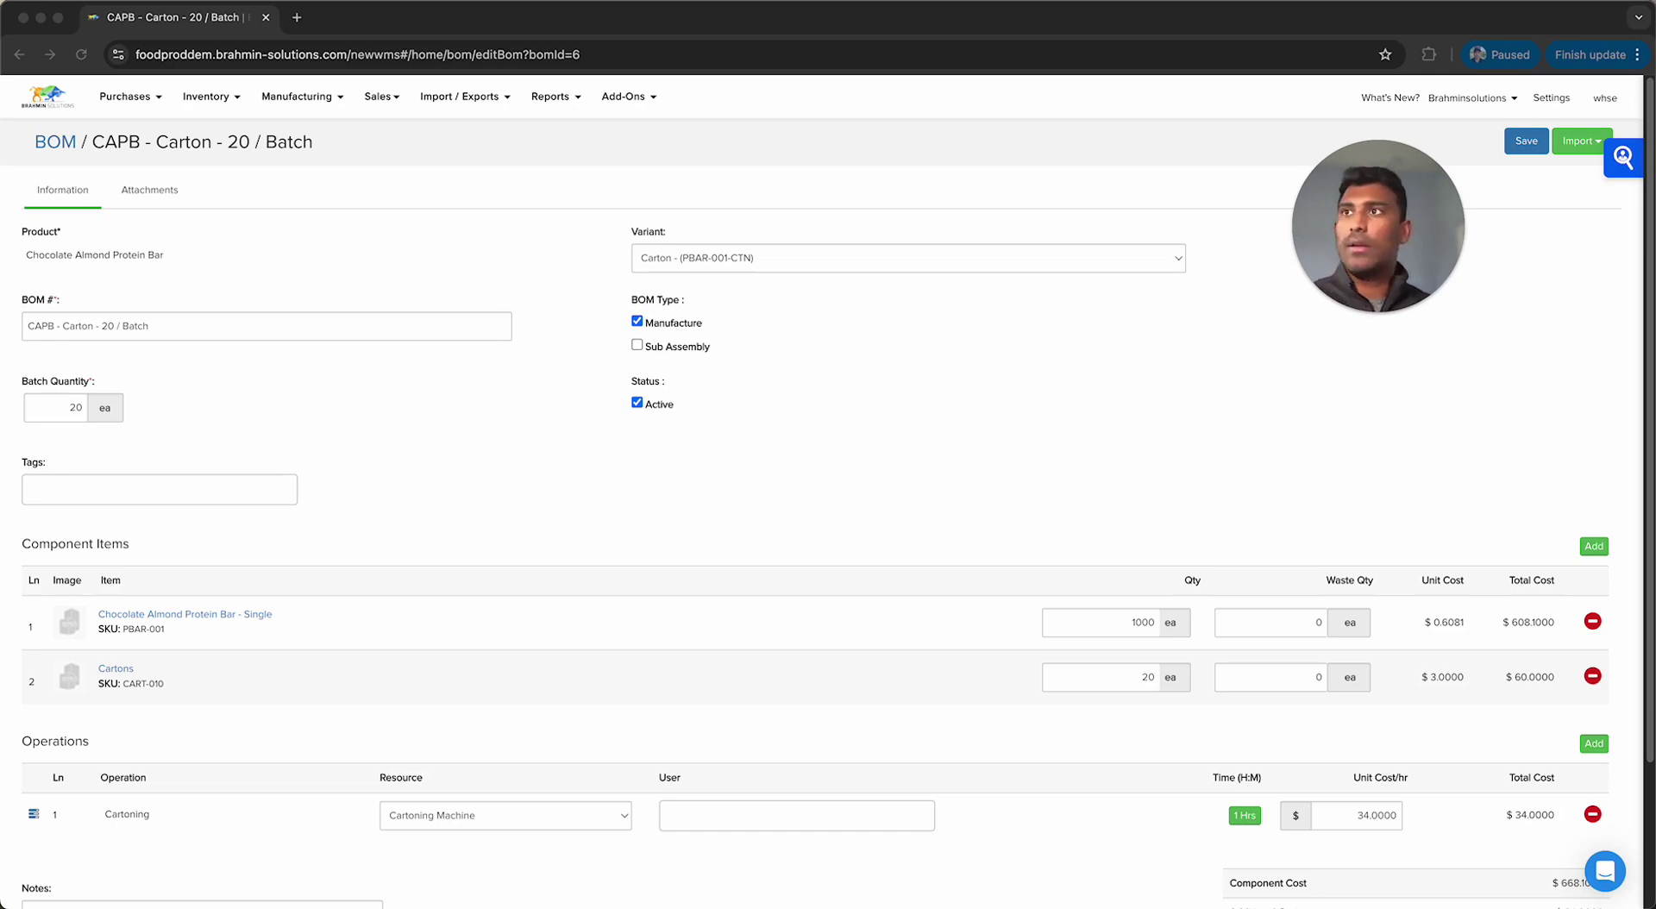
{"action": "left_click", "coordinate": [1171, 486]}
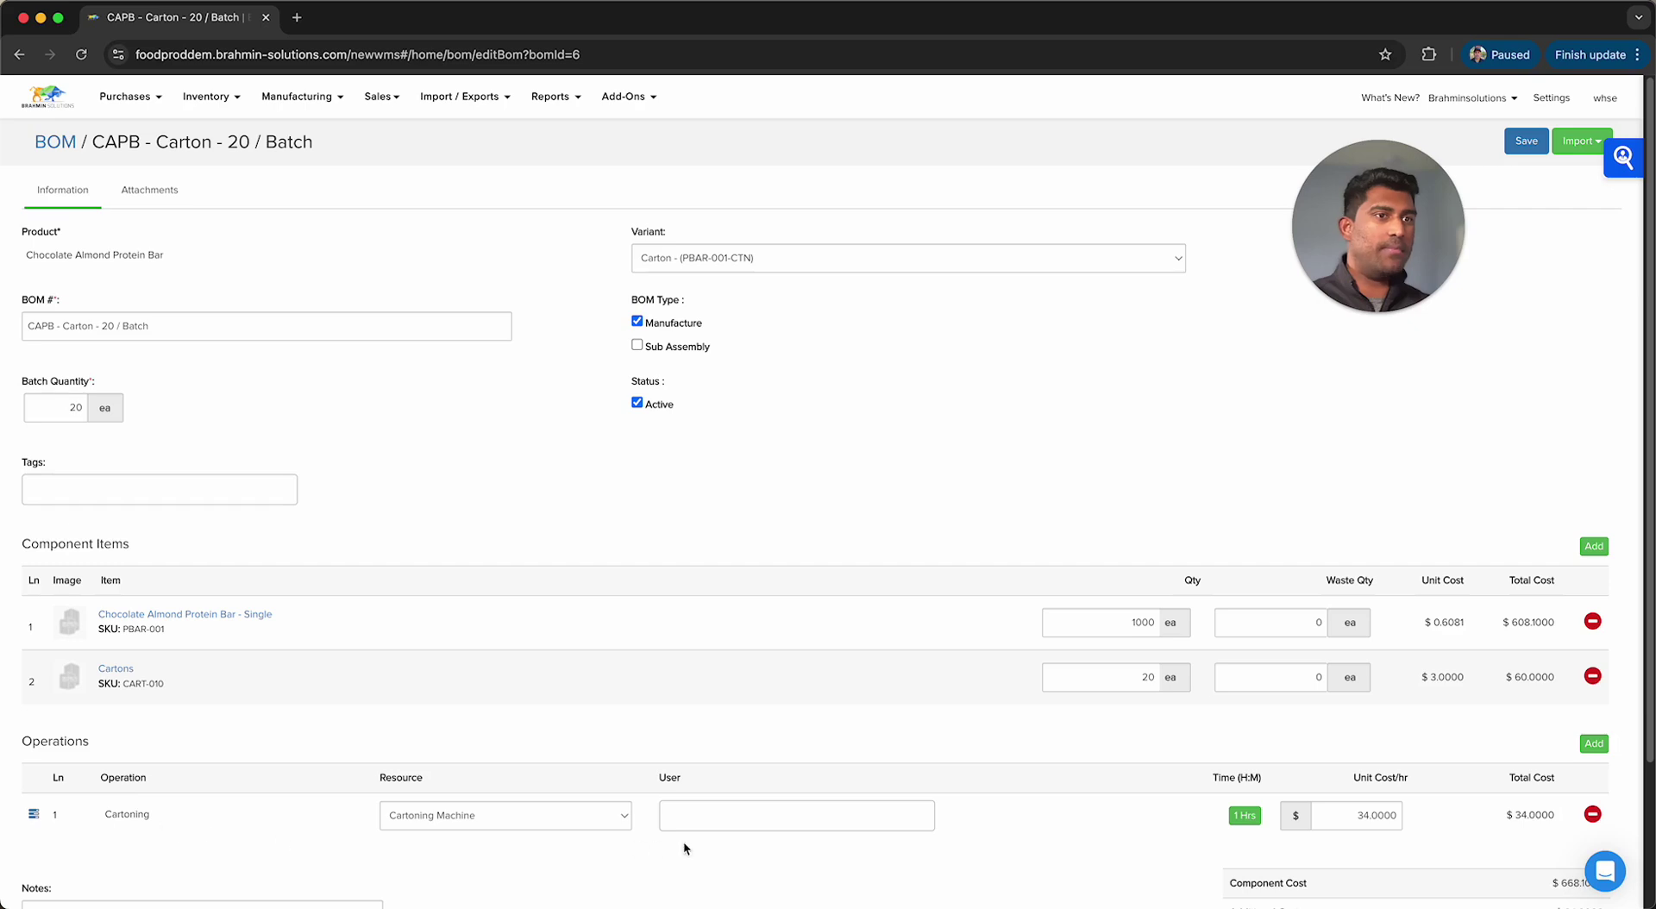
{"action": "scroll", "coordinate": [1453, 676], "scroll_direction": "down", "scroll_amount": 2}
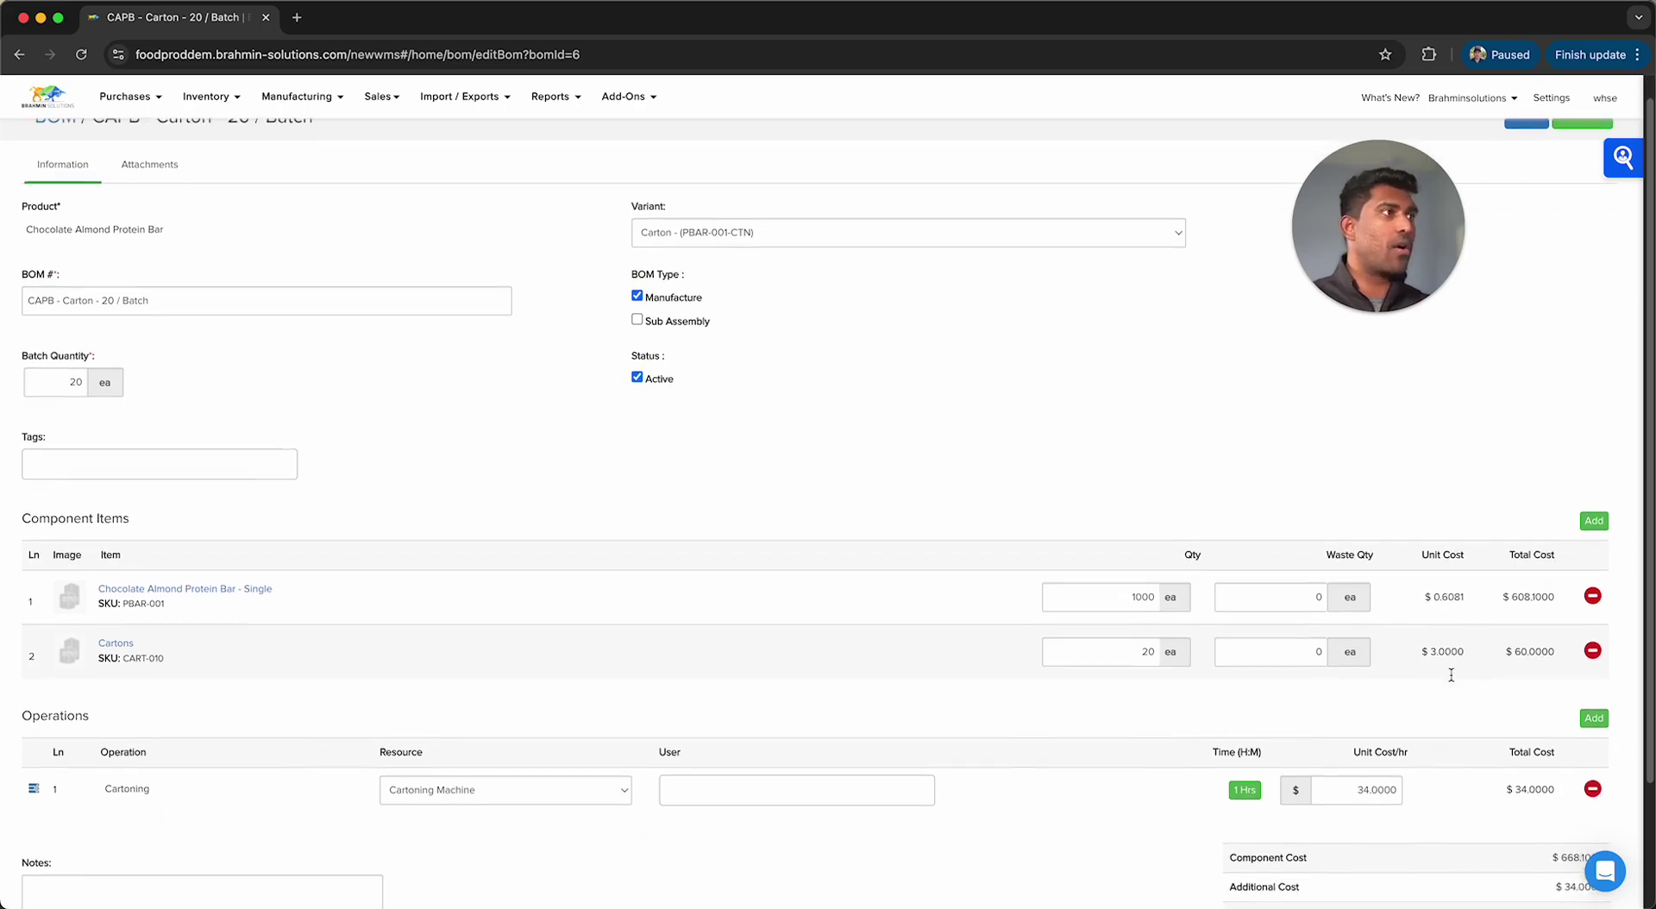
{"action": "scroll", "coordinate": [1452, 684], "scroll_direction": "up", "scroll_amount": 2}
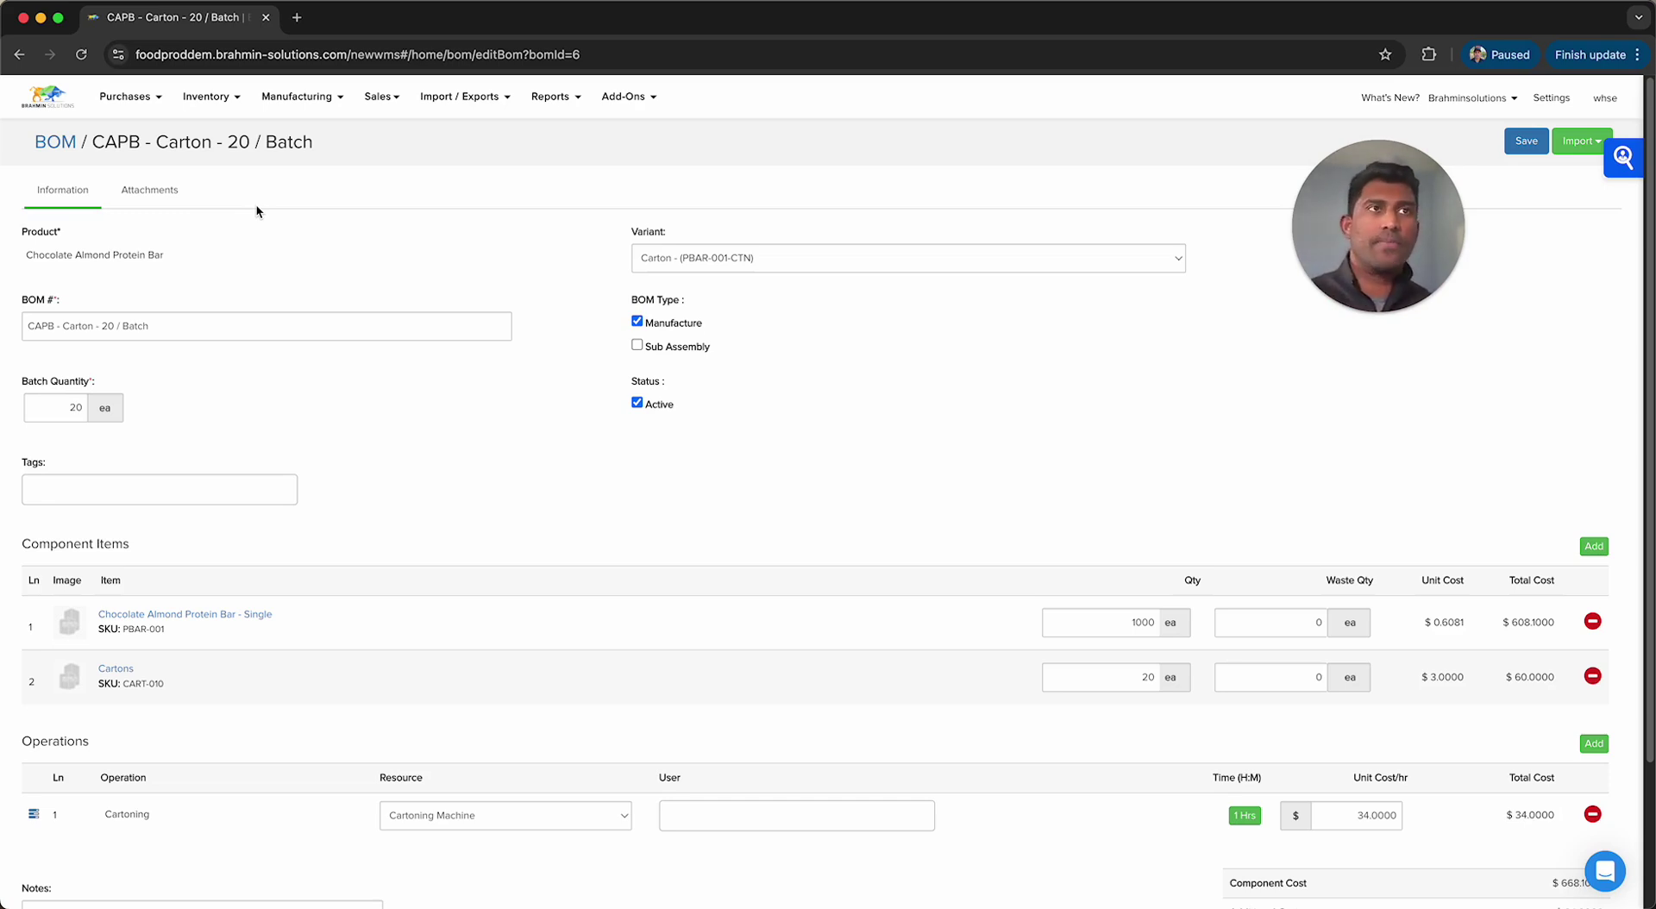
- Open the inventory list of all variants
{"action": "left_click", "coordinate": [238, 97]}
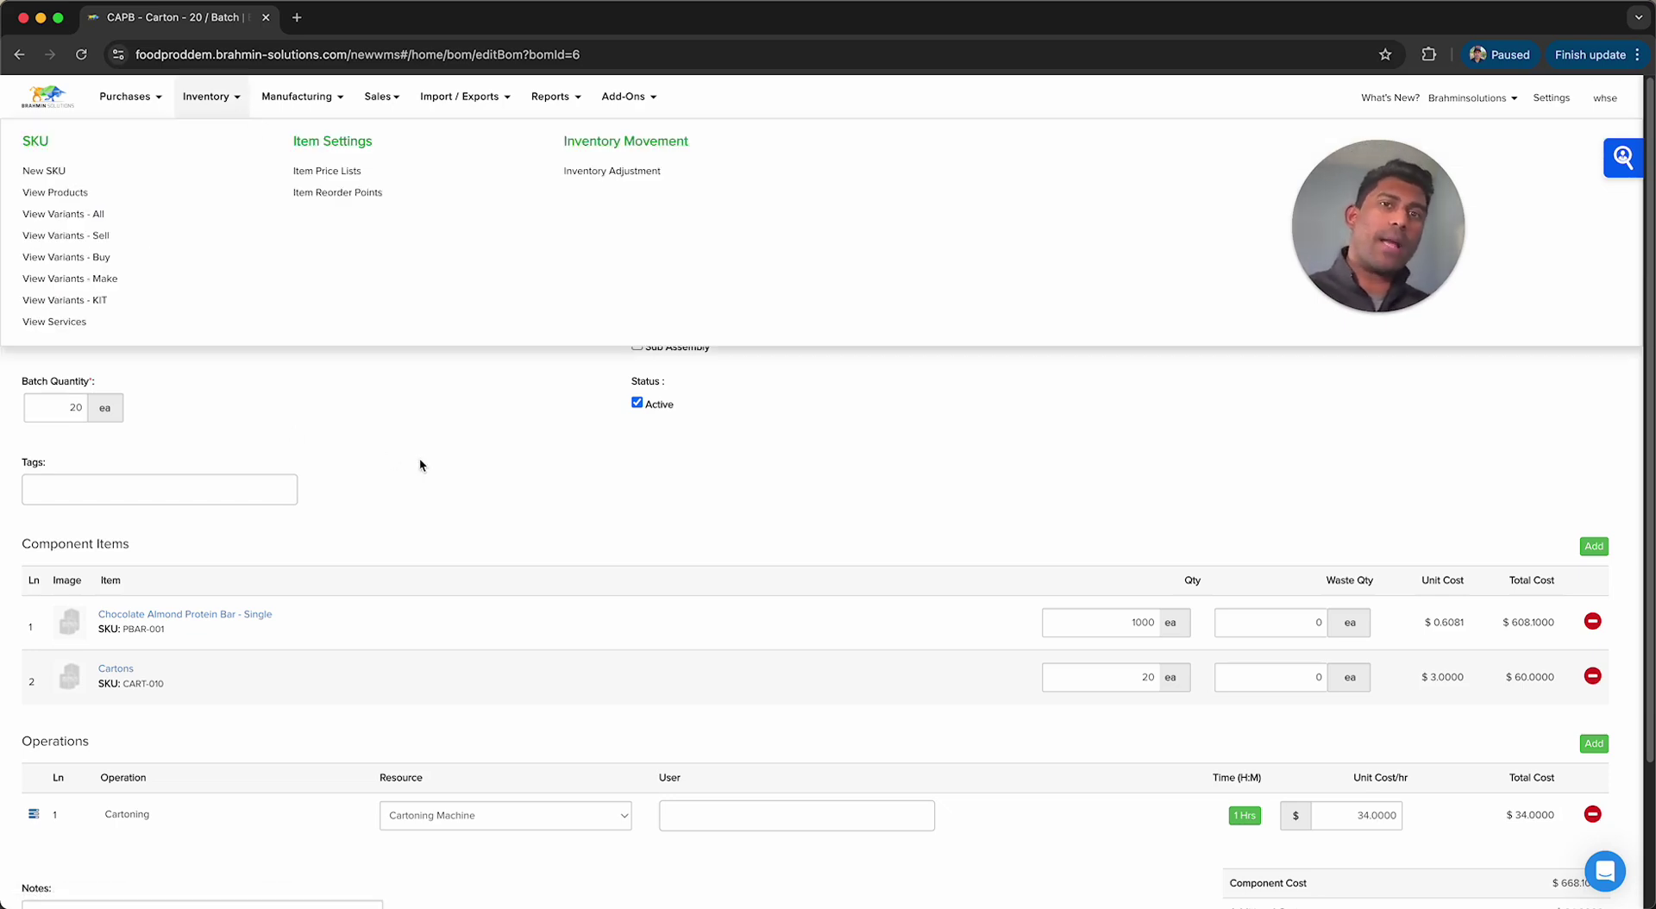
{"action": "left_click", "coordinate": [72, 213]}
{"action": "left_click_drag", "start_coordinate": [1380, 259], "coordinate": [106, 826]}
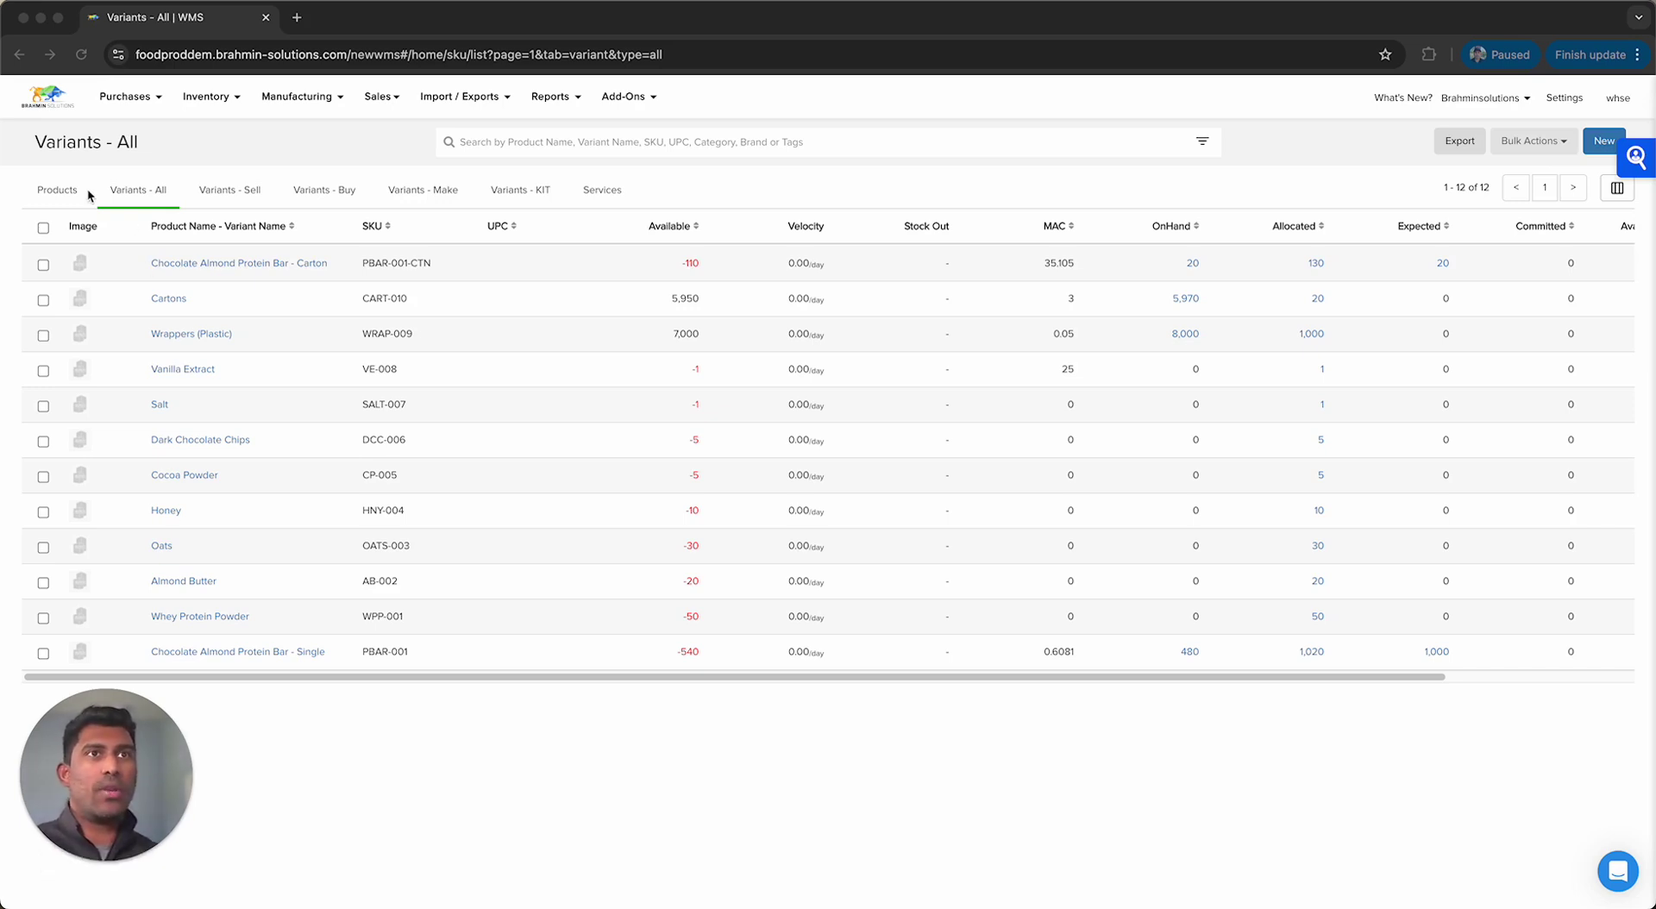
- View the Products list, return to all variants and examine their stock quantity columns across to Status
{"action": "left_click", "coordinate": [62, 191]}
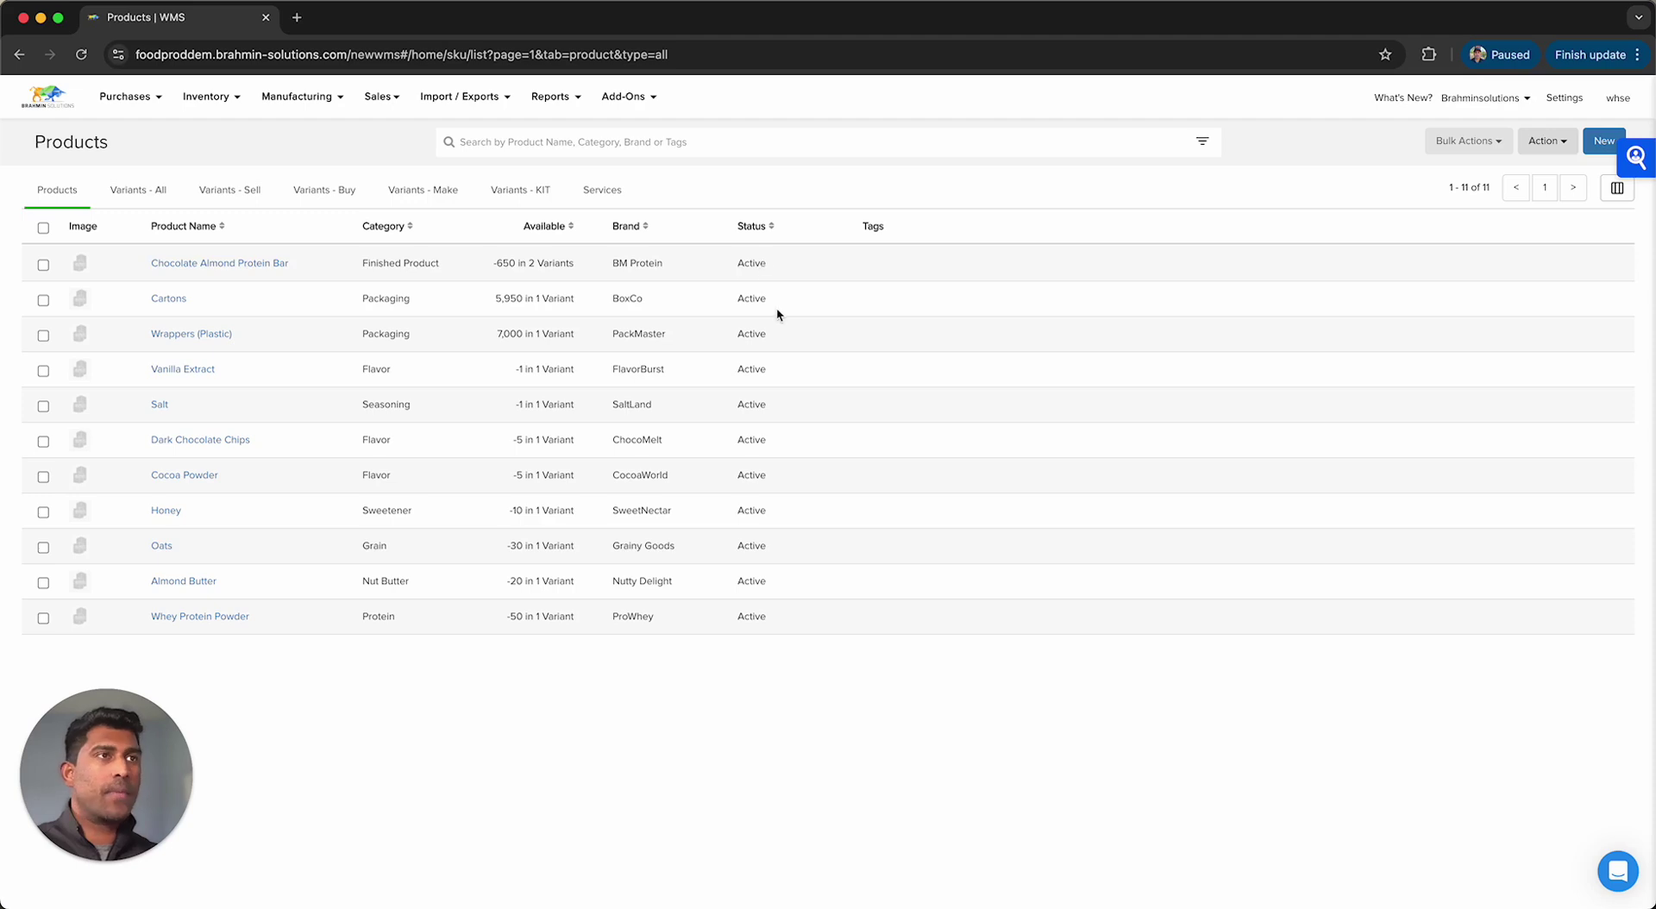
{"action": "left_click", "coordinate": [115, 191]}
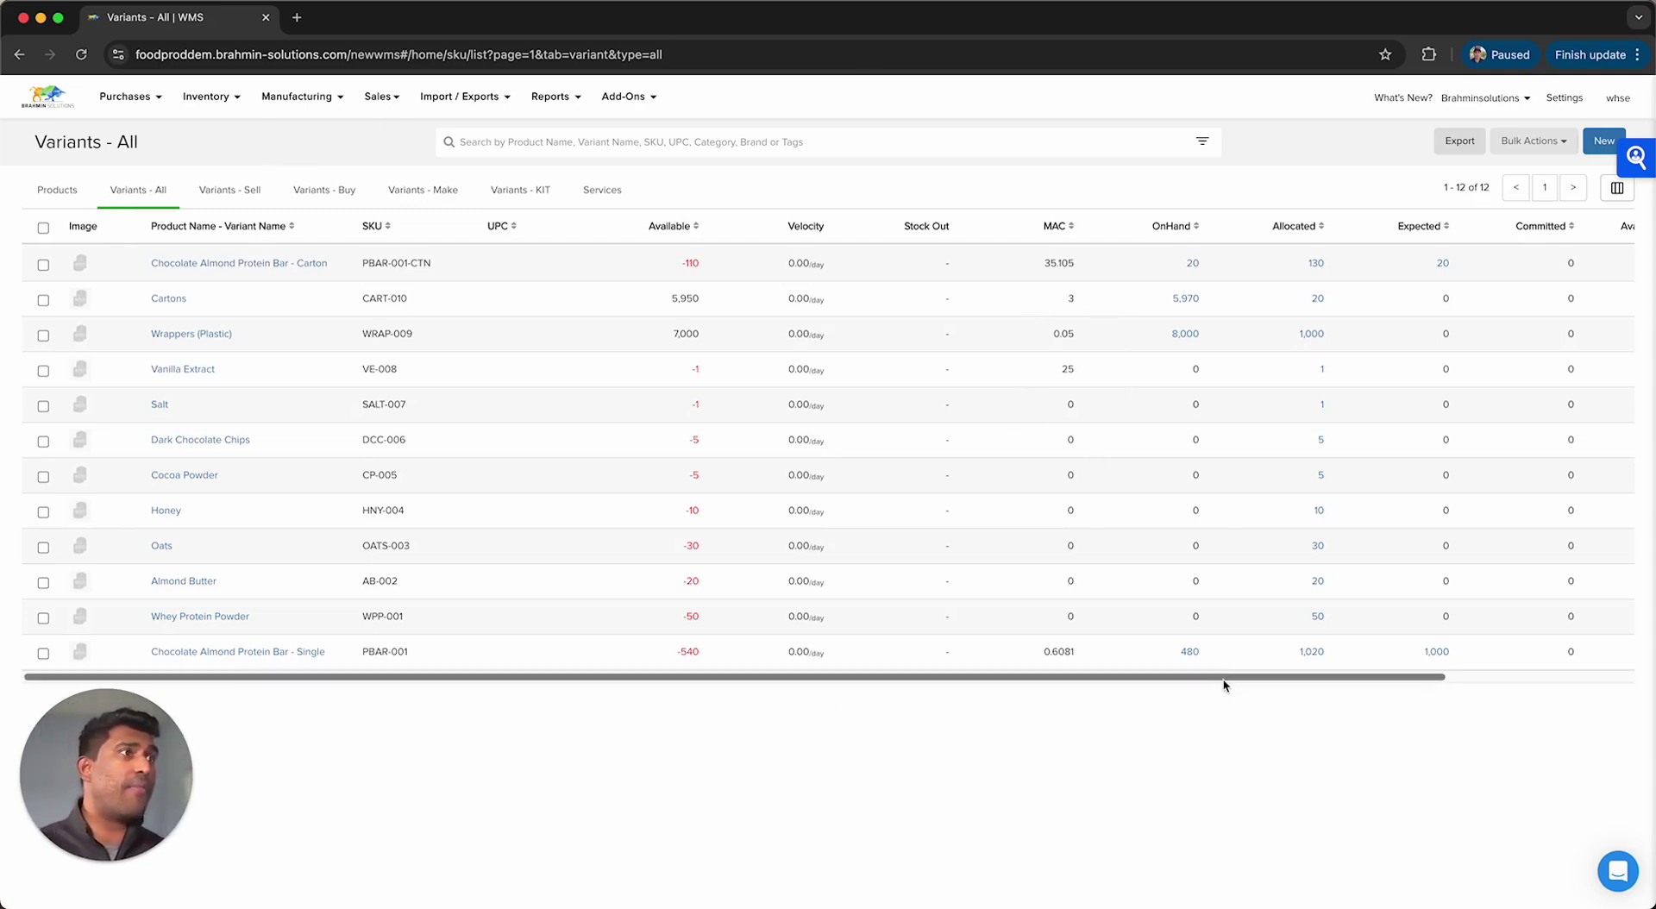
{"action": "left_click_drag", "start_coordinate": [1224, 676], "coordinate": [1643, 724]}
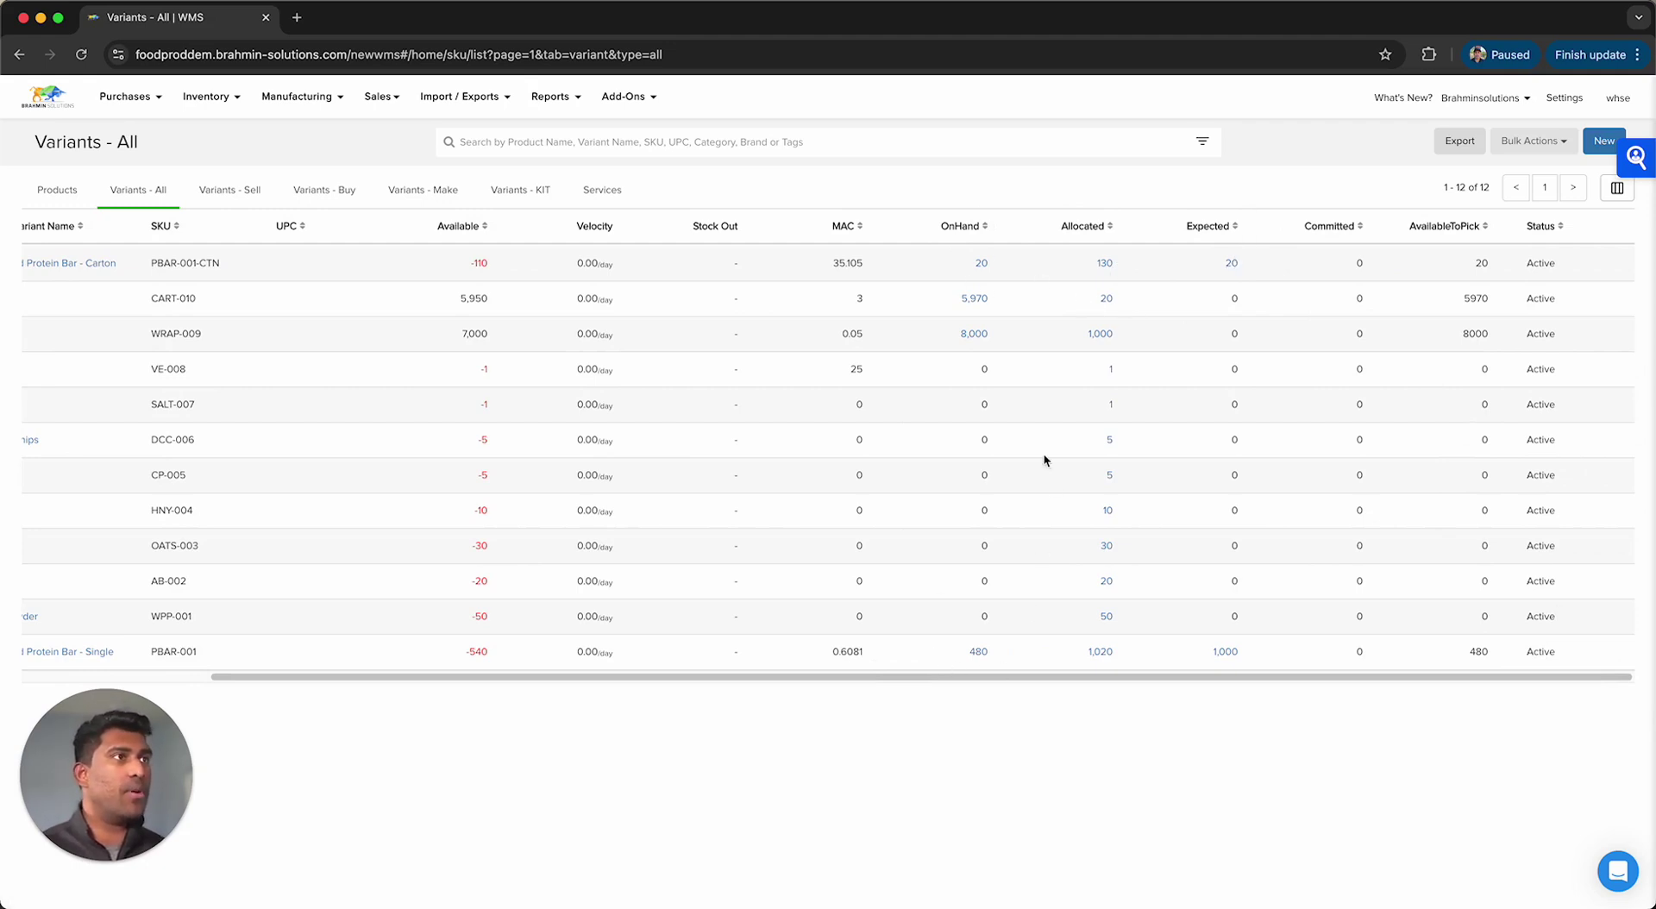
{"action": "scroll", "coordinate": [1249, 669], "scroll_direction": "left", "scroll_amount": 5}
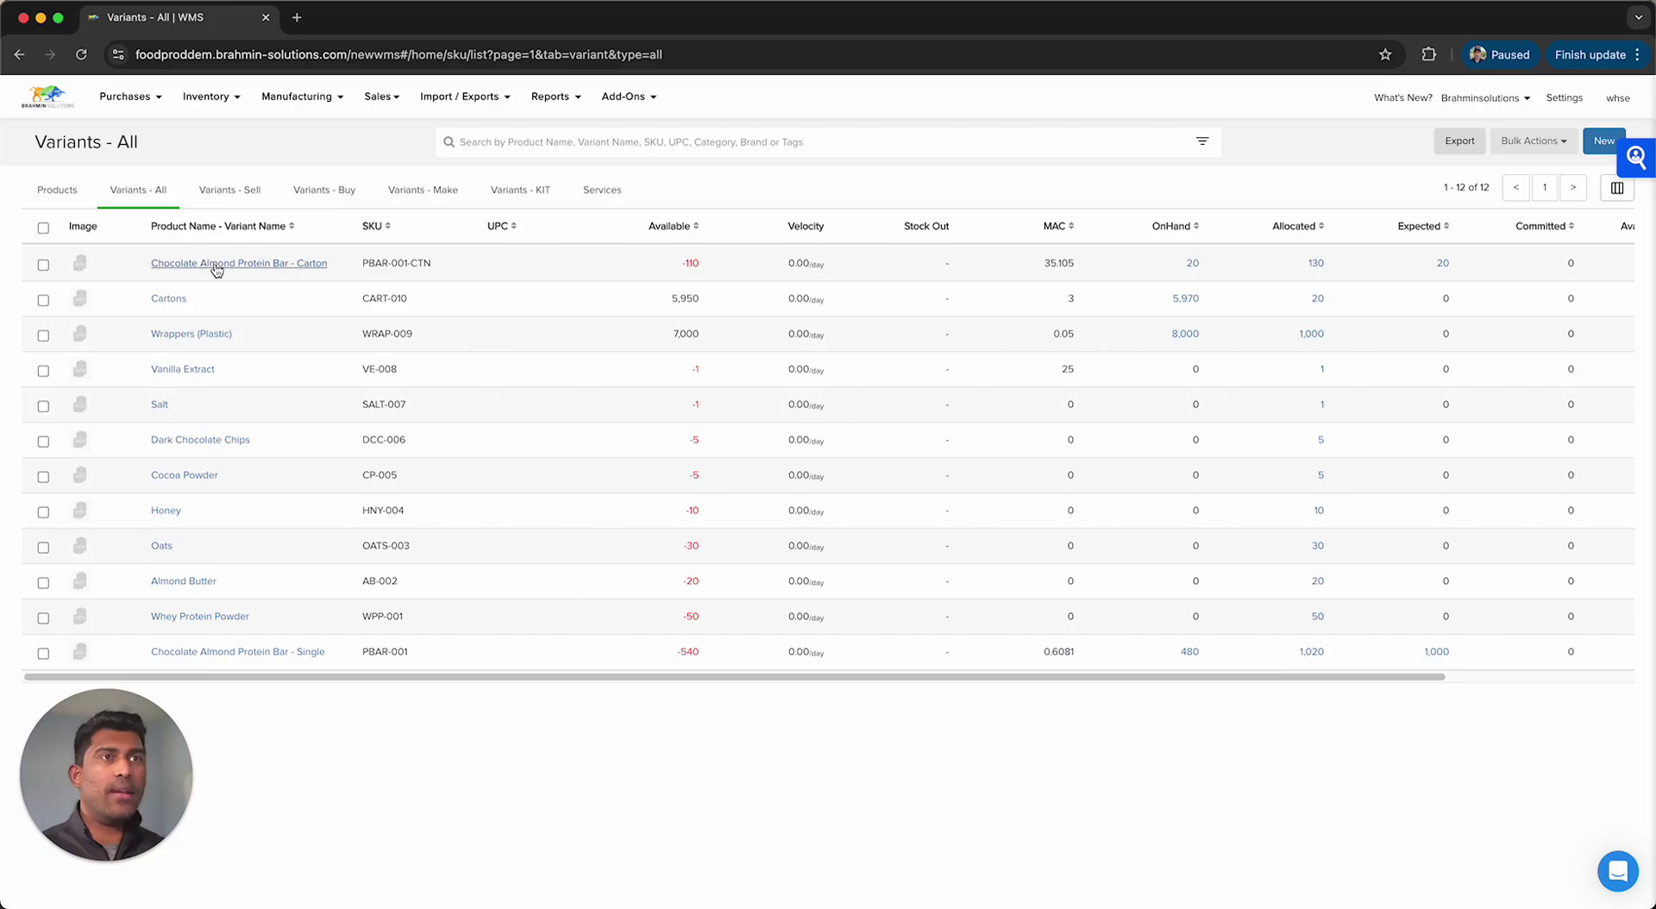
- Open the Chocolate Almond Protein Bar - Carton variant and review its general information and its UOM and pricing settings
{"action": "left_click", "coordinate": [215, 263]}
{"action": "left_click_drag", "start_coordinate": [152, 677], "coordinate": [1463, 450]}
{"action": "scroll", "coordinate": [924, 465], "scroll_direction": "down", "scroll_amount": 5}
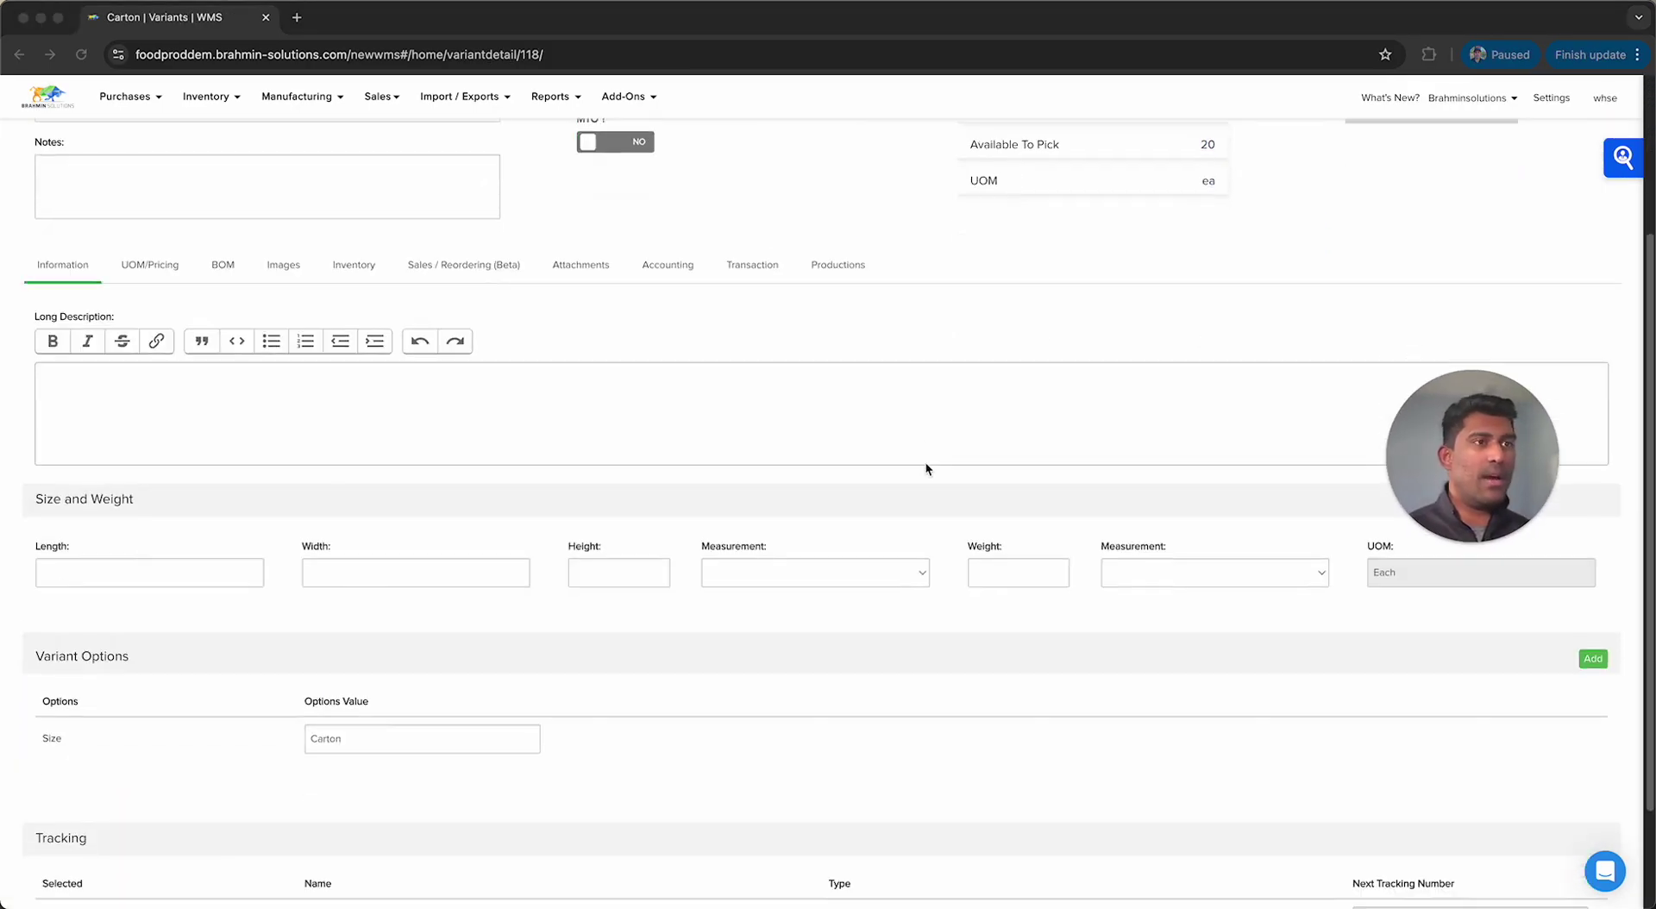
{"action": "scroll", "coordinate": [181, 716], "scroll_direction": "up", "scroll_amount": 5}
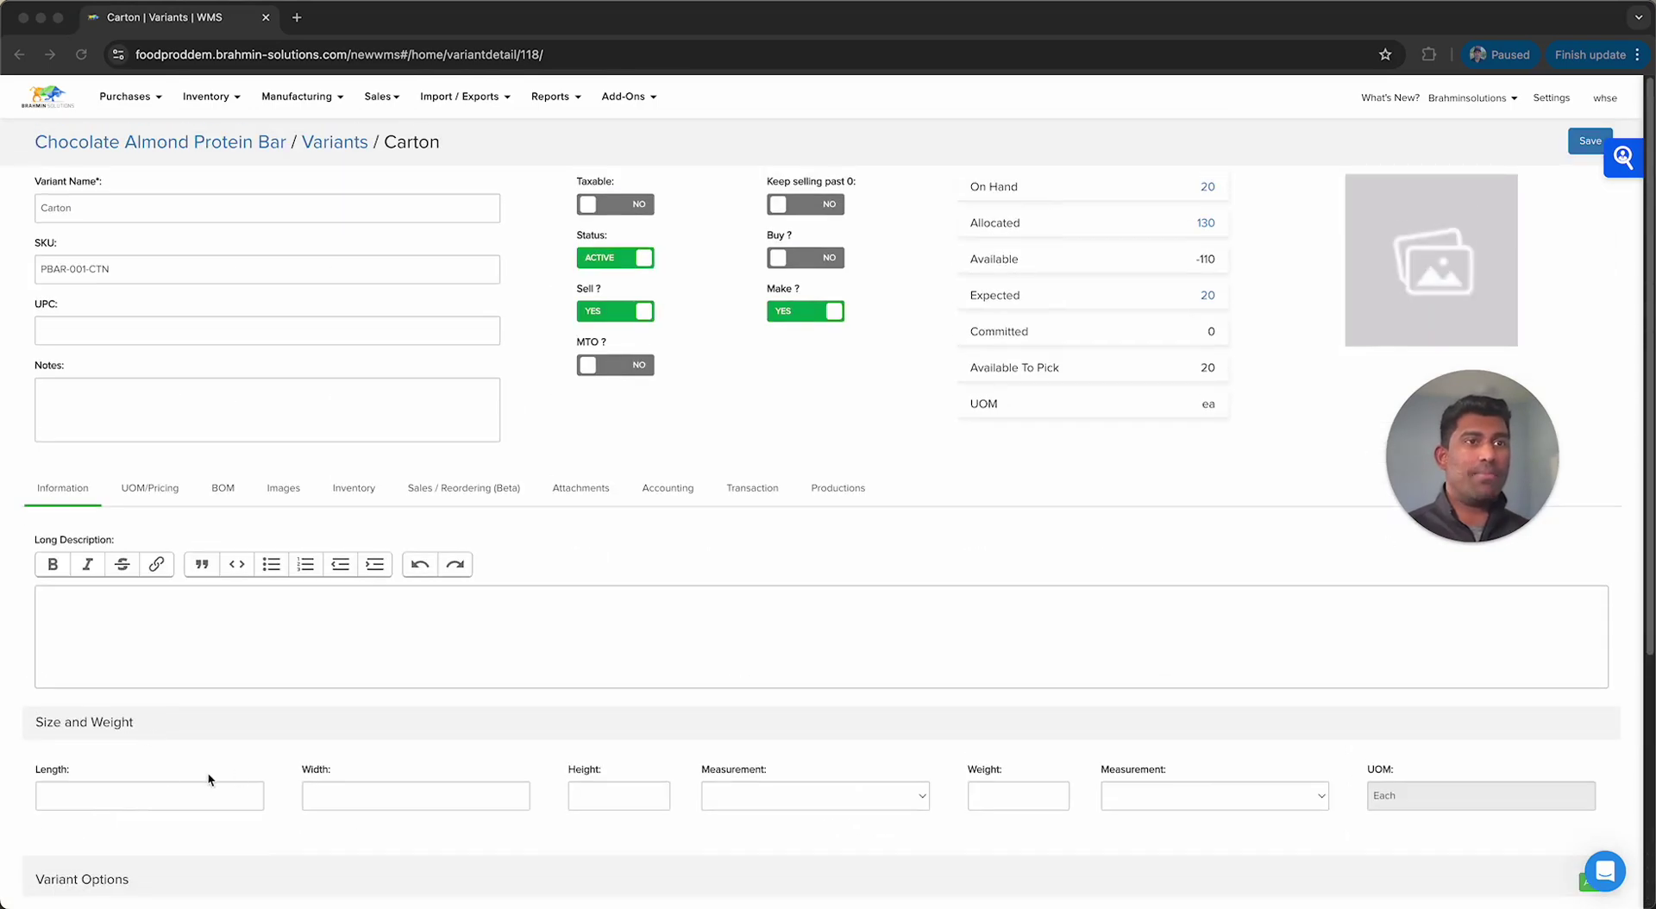
{"action": "left_click", "coordinate": [151, 489]}
{"action": "scroll", "coordinate": [314, 509], "scroll_direction": "down", "scroll_amount": 1}
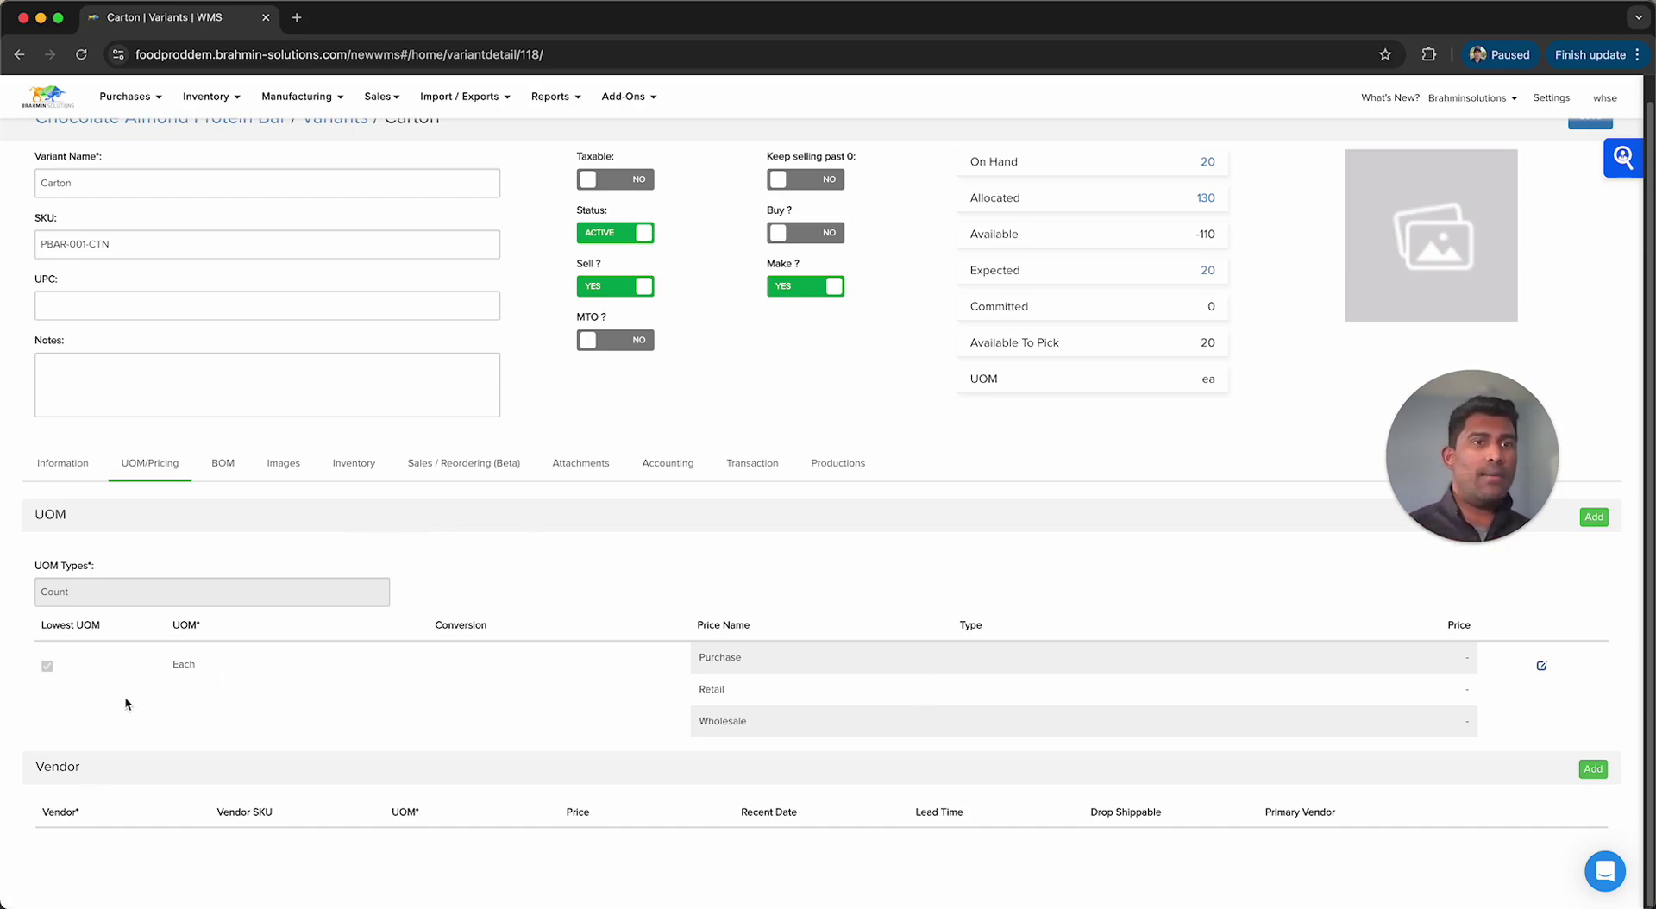
{"action": "scroll", "coordinate": [172, 643], "scroll_direction": "up", "scroll_amount": 1}
{"action": "scroll", "coordinate": [272, 582], "scroll_direction": "down", "scroll_amount": 1}
{"action": "scroll", "coordinate": [271, 595], "scroll_direction": "up", "scroll_amount": 1}
- Return to all variants, open the Cartons variant and review its units of measure, case conversion, purchase prices and vendor
{"action": "left_click", "coordinate": [343, 148]}
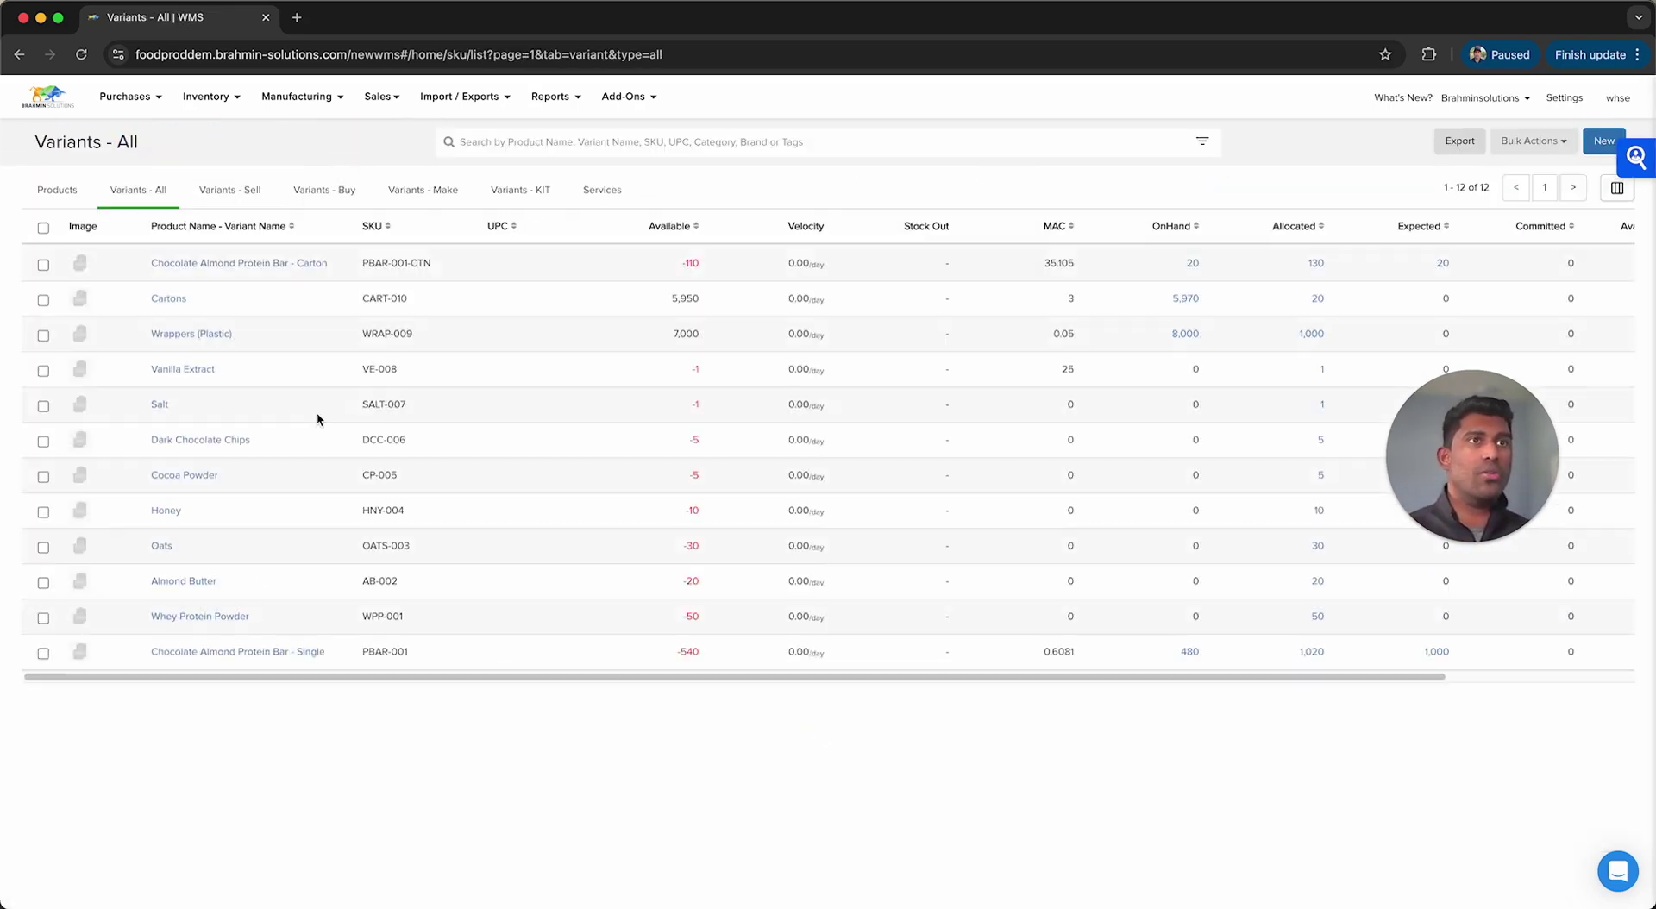
{"action": "left_click", "coordinate": [166, 299]}
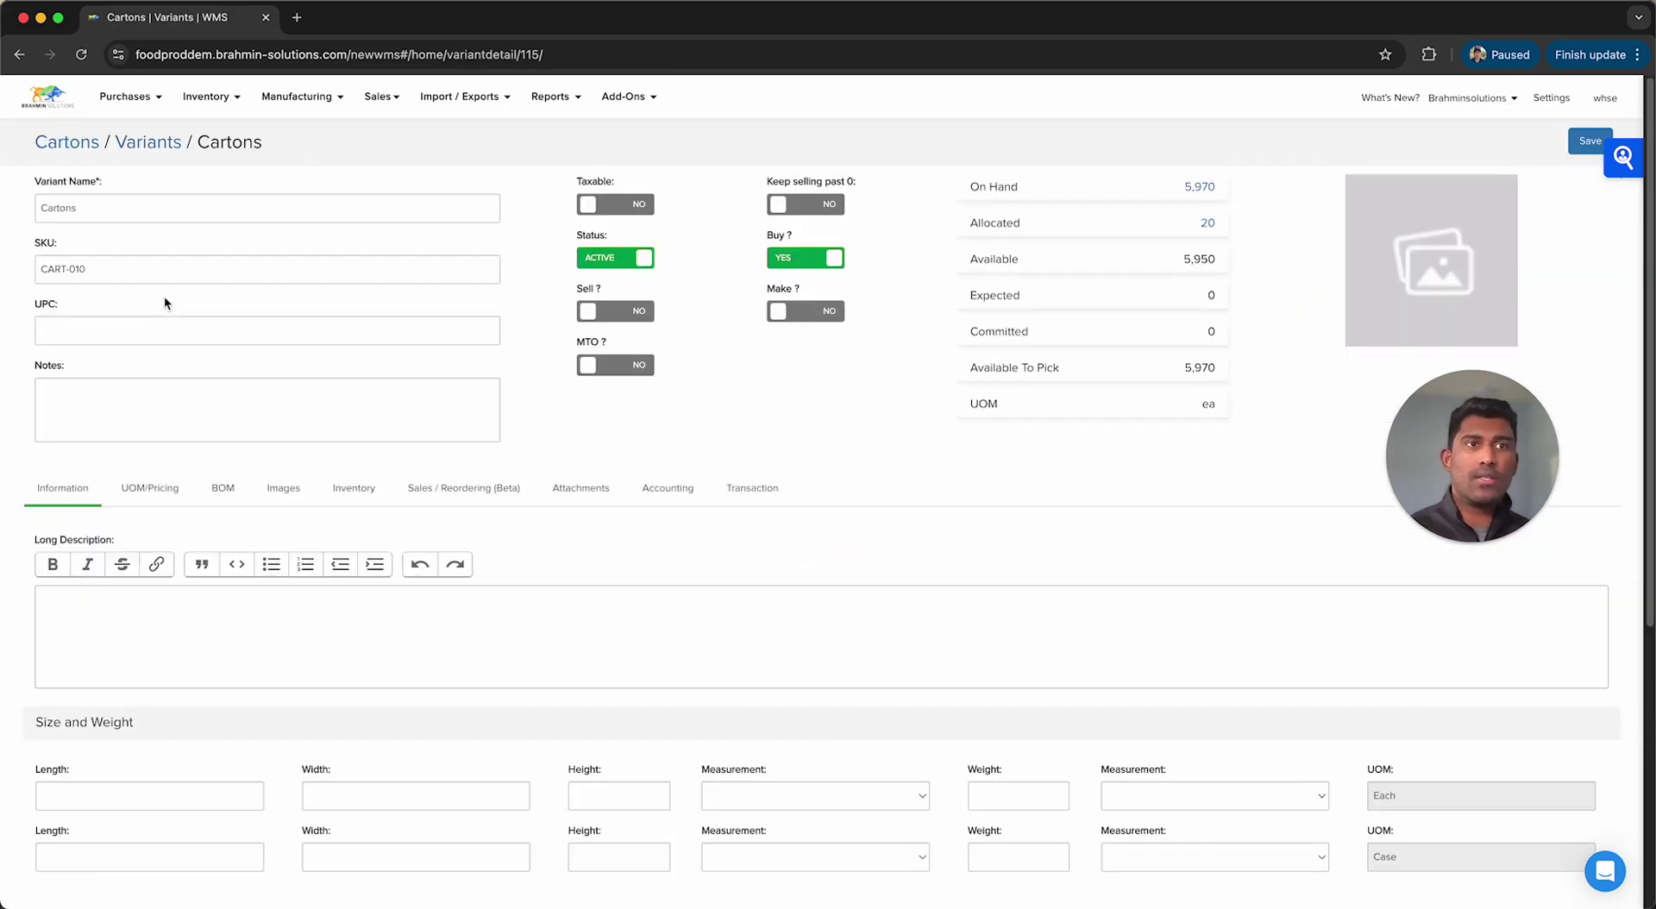
{"action": "left_click", "coordinate": [171, 489]}
{"action": "scroll", "coordinate": [198, 483], "scroll_direction": "down", "scroll_amount": 3}
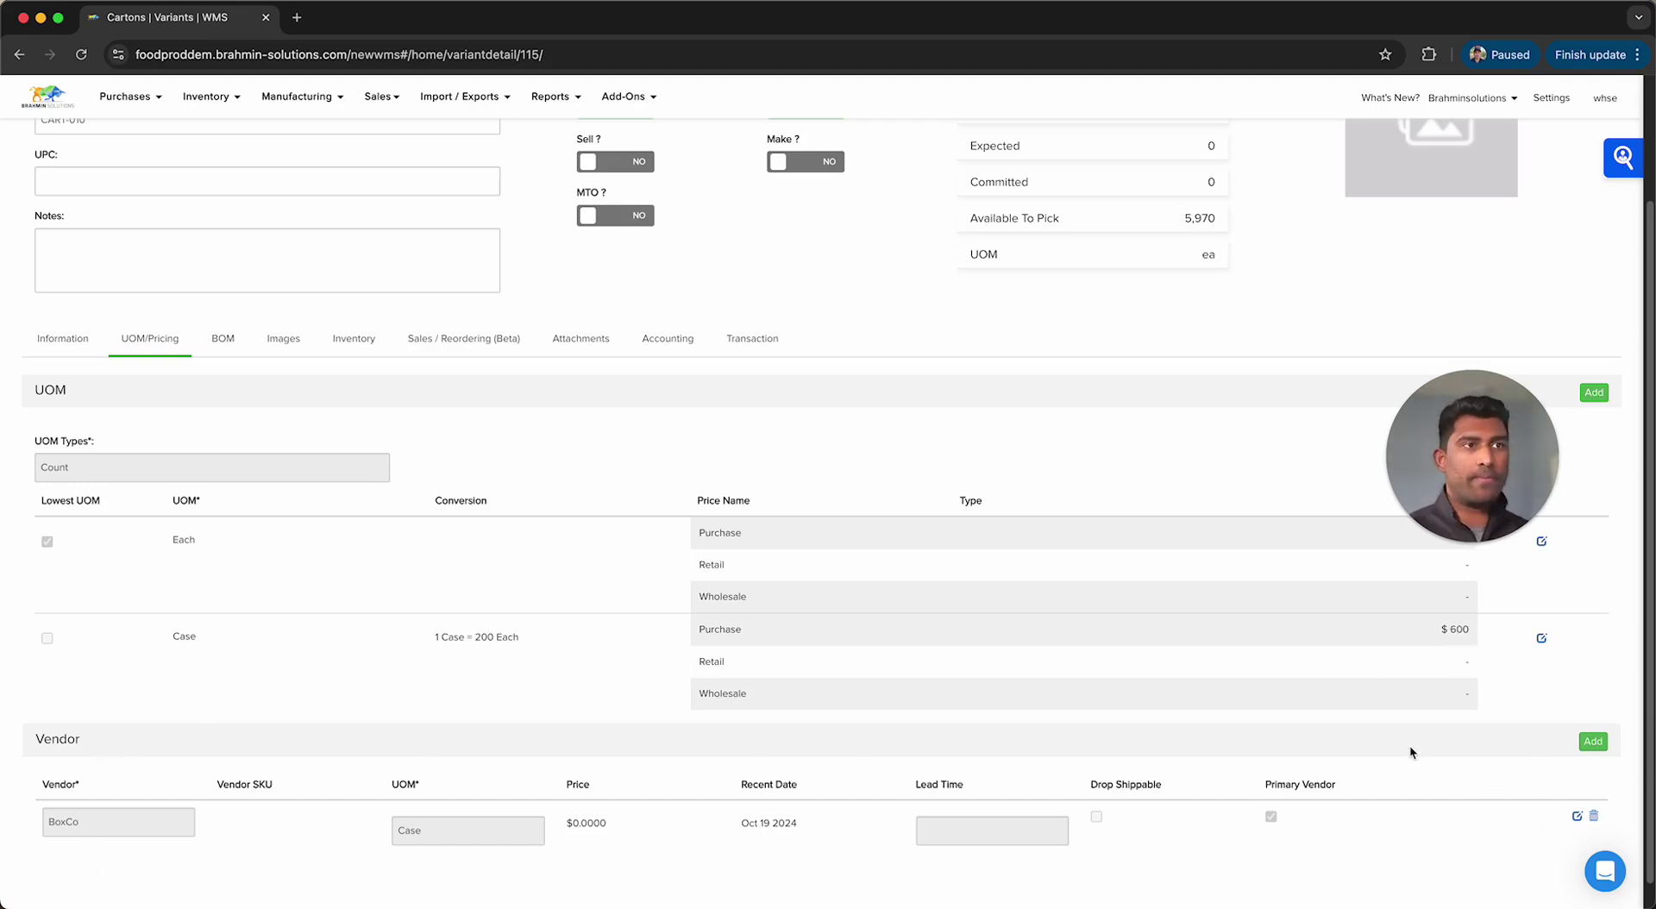
{"action": "scroll", "coordinate": [1472, 764], "scroll_direction": "up", "scroll_amount": 3}
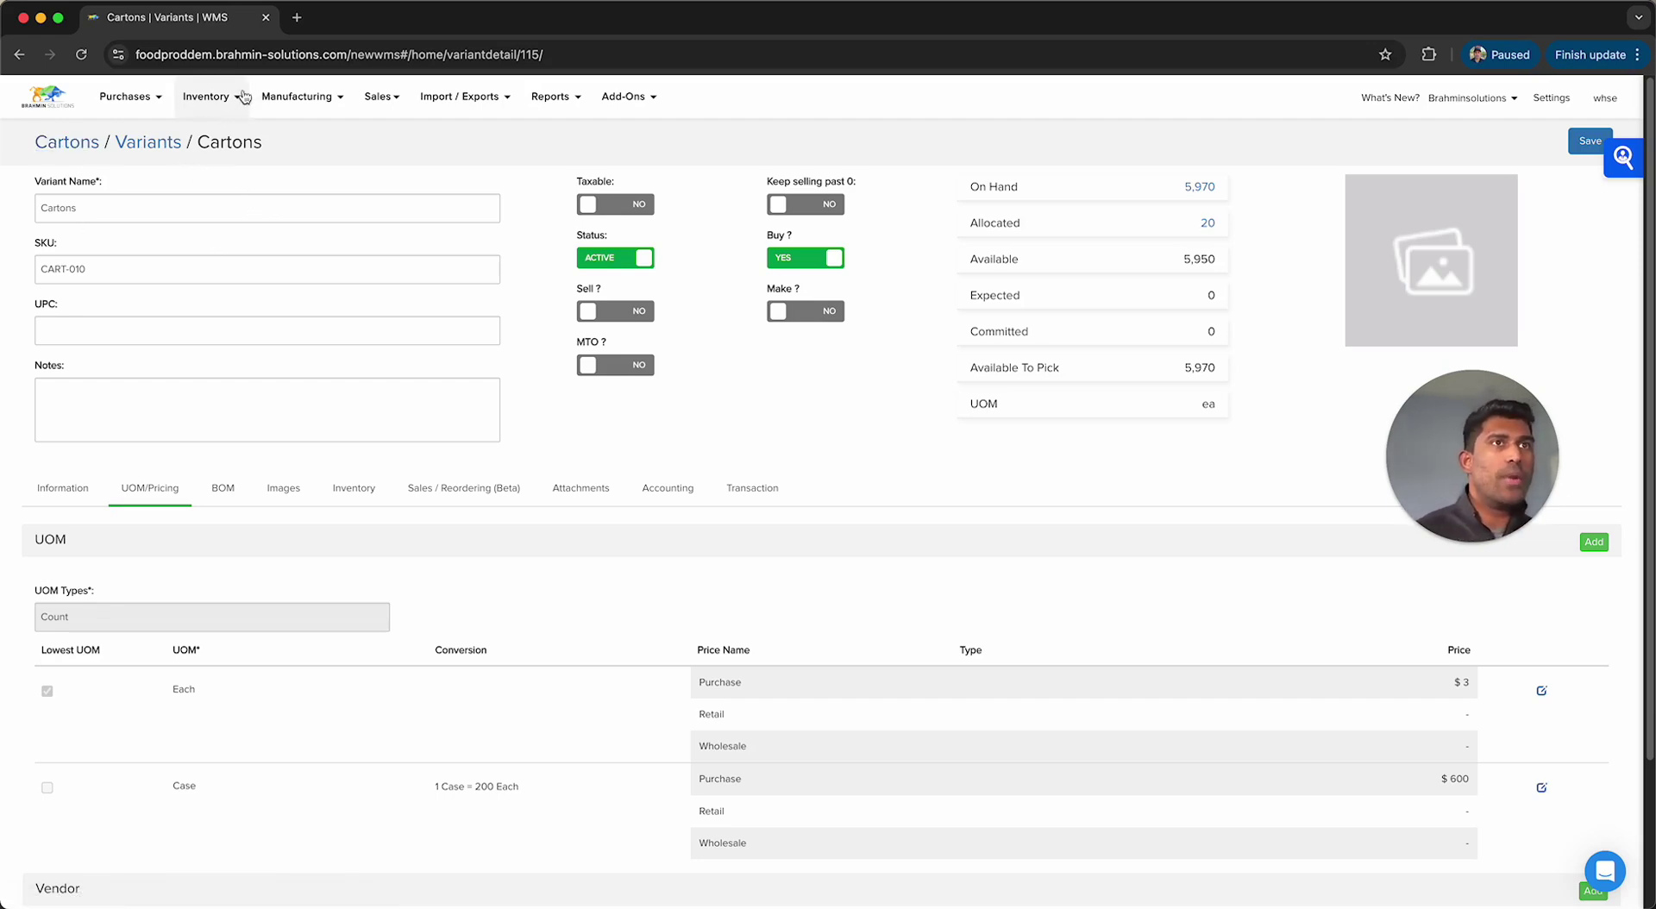
- Leave the Cartons variant and open the list of open sales orders
{"action": "left_click", "coordinate": [161, 143]}
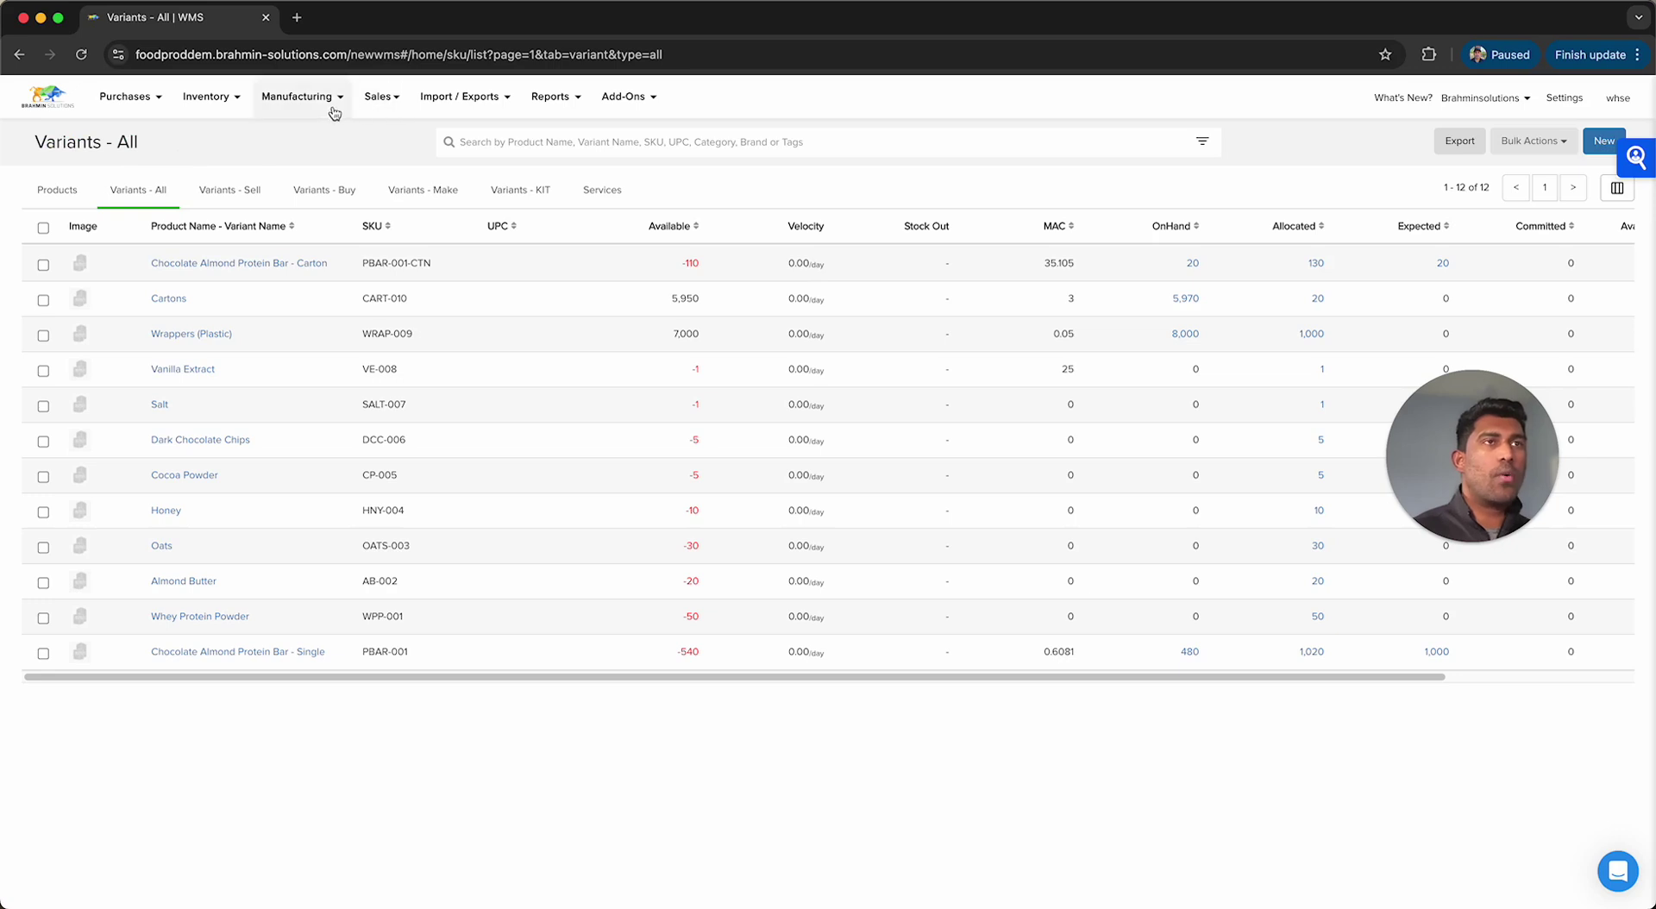
{"action": "left_click", "coordinate": [377, 102]}
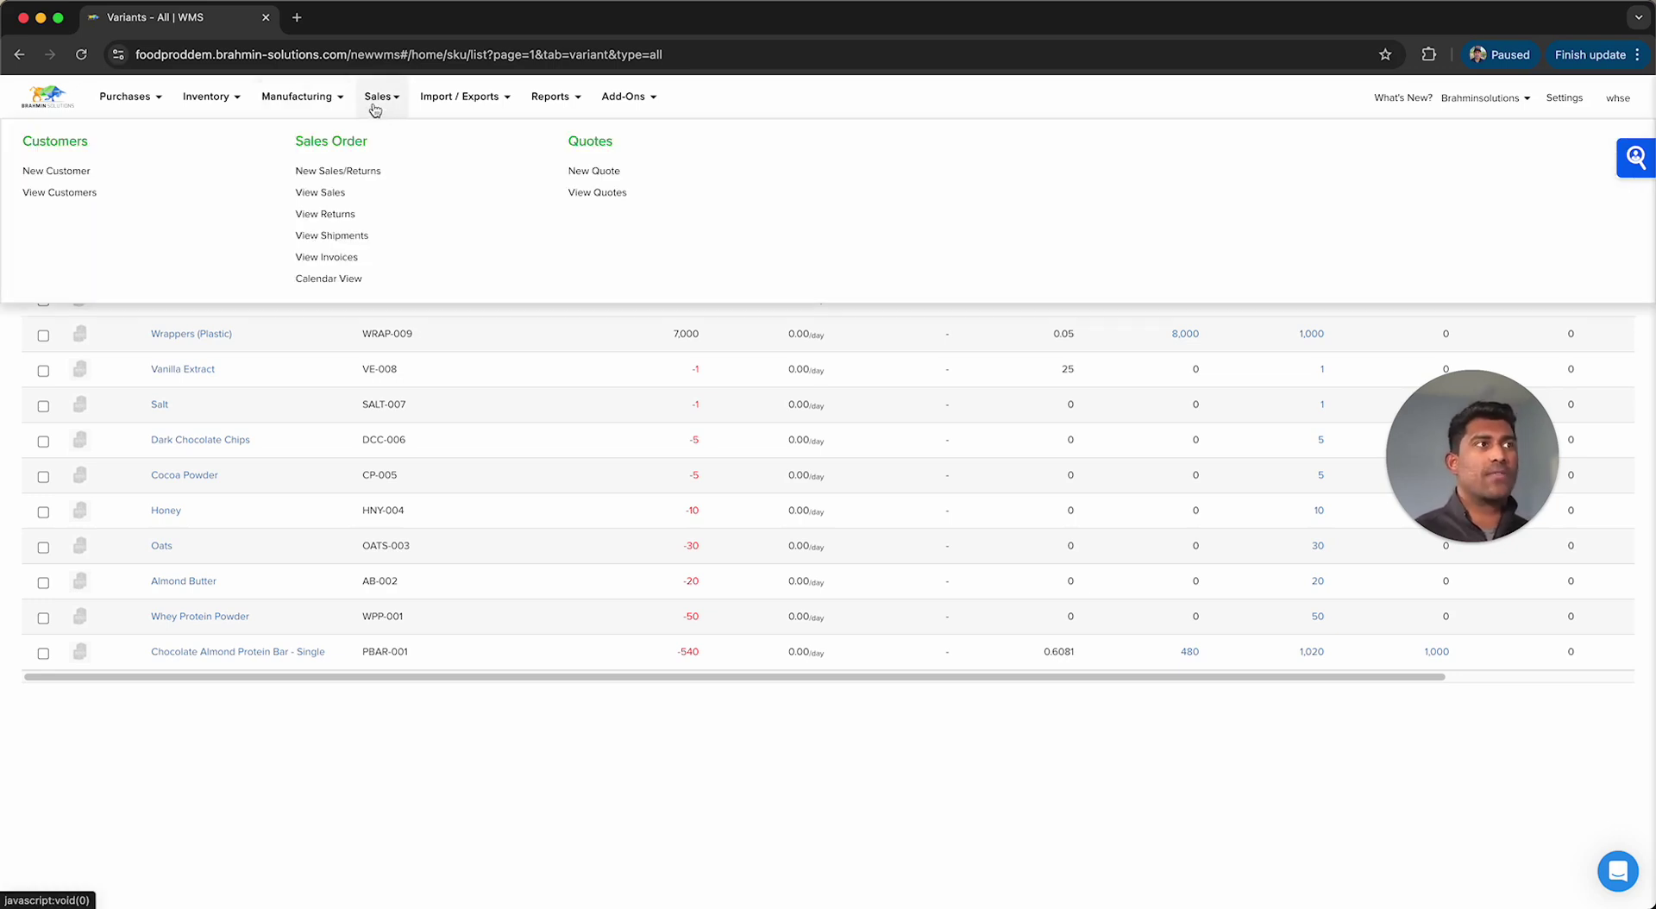
{"action": "left_click", "coordinate": [328, 195]}
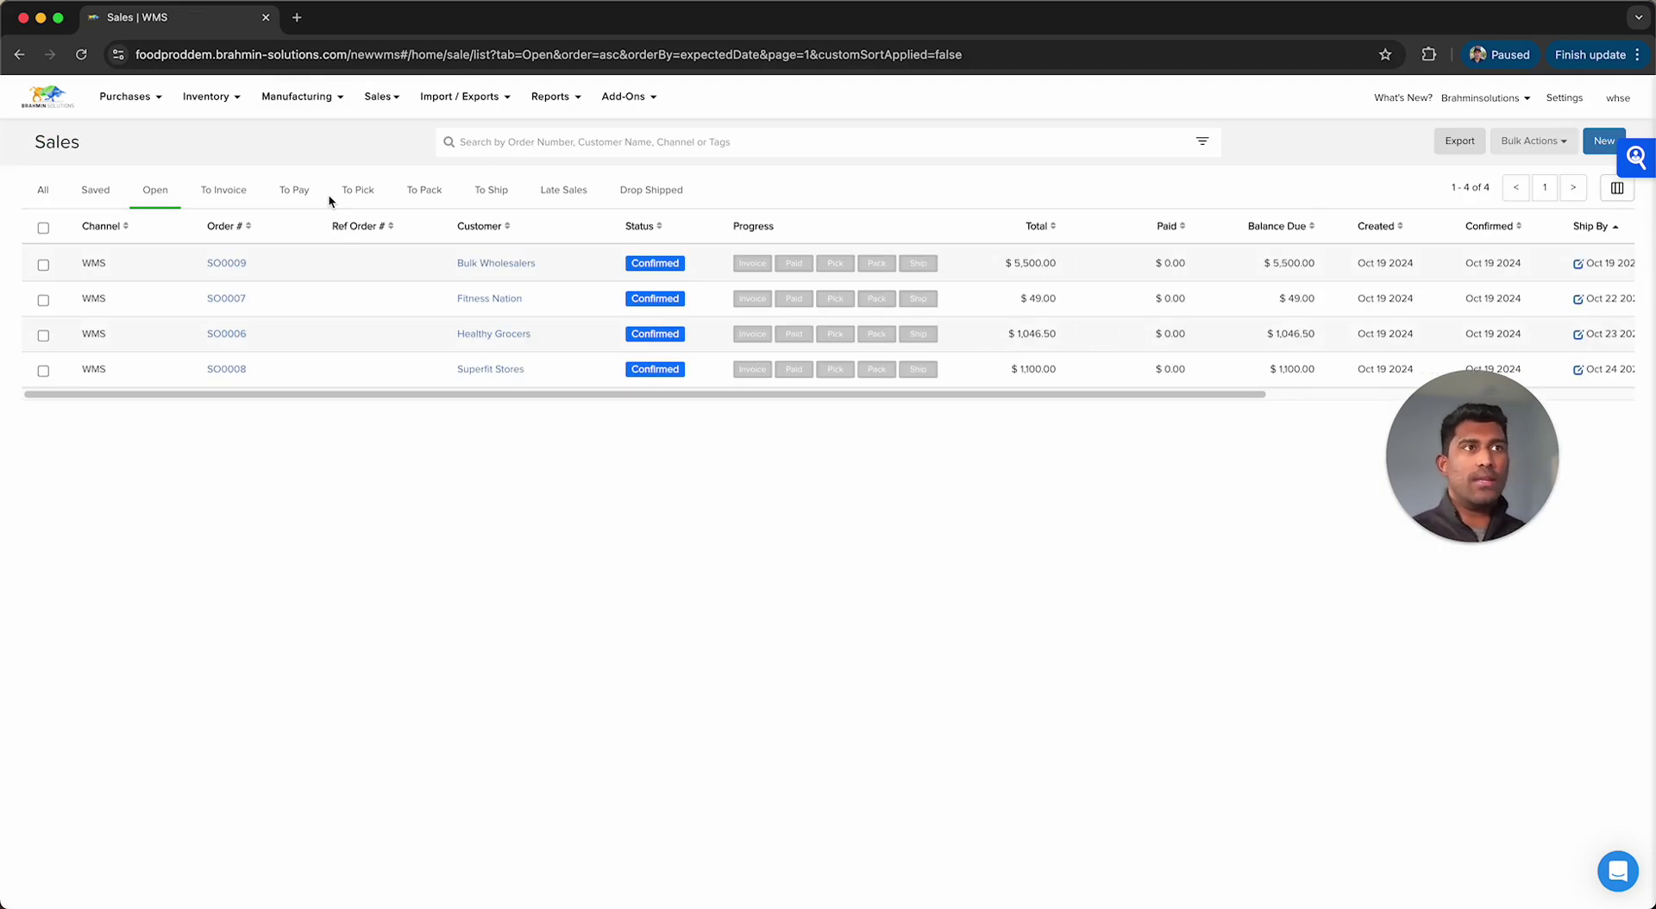
{"action": "left_click_drag", "start_coordinate": [1483, 488], "coordinate": [231, 693]}
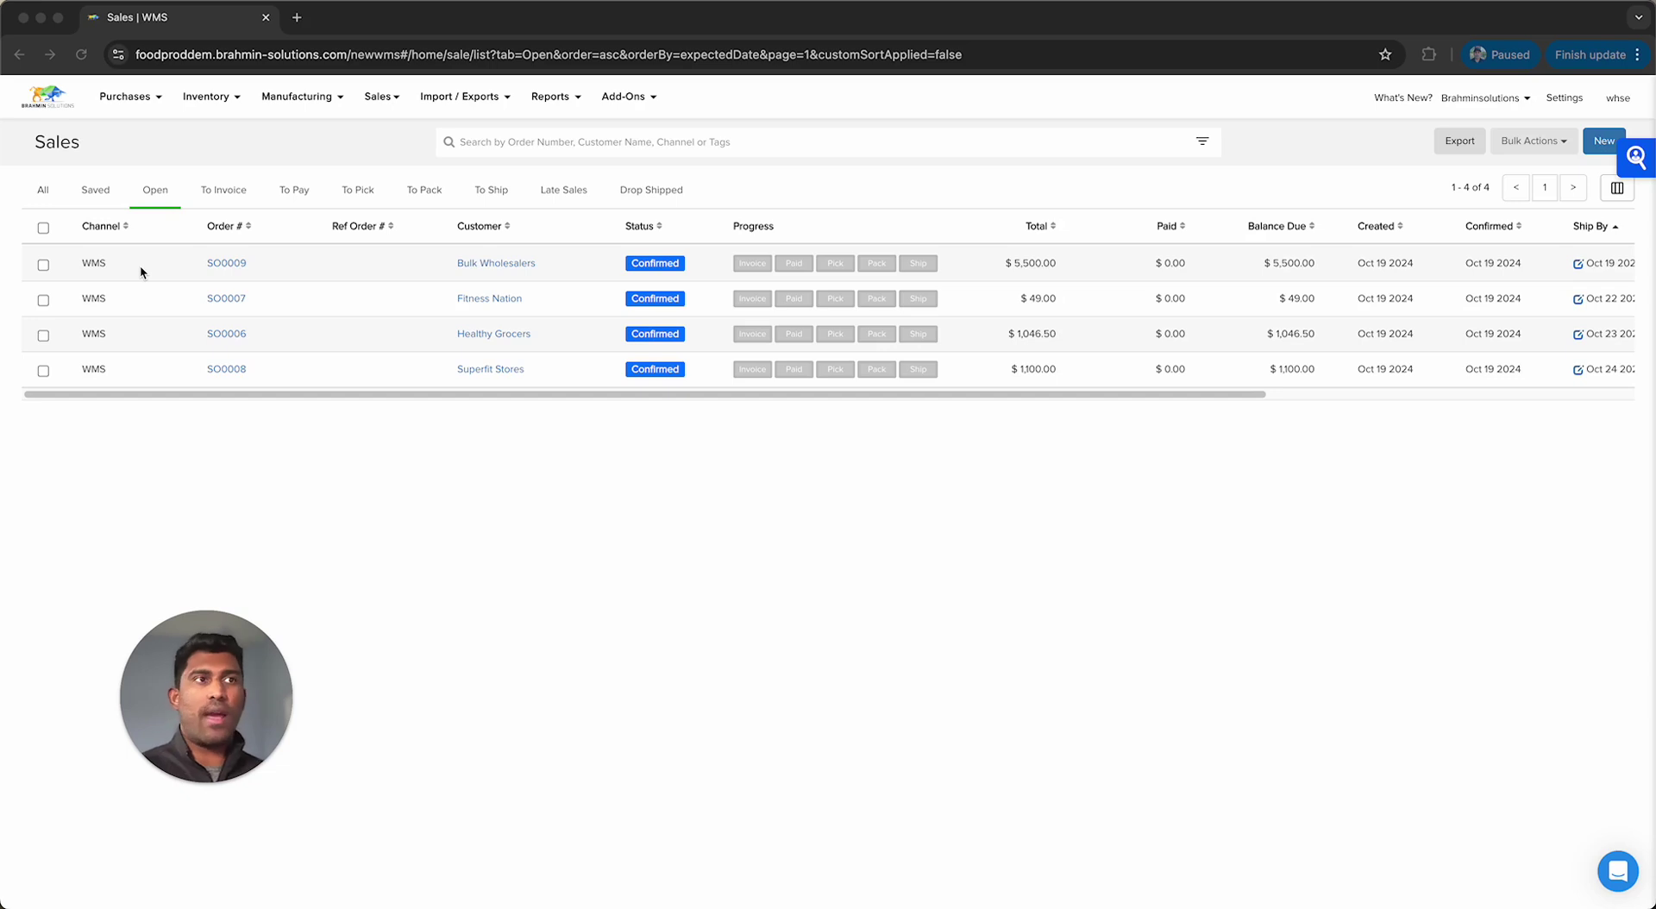
- Open the Bulk Wholesalers sales order, review its line item, availability and totals, and return to the open orders
{"action": "left_click", "coordinate": [239, 263]}
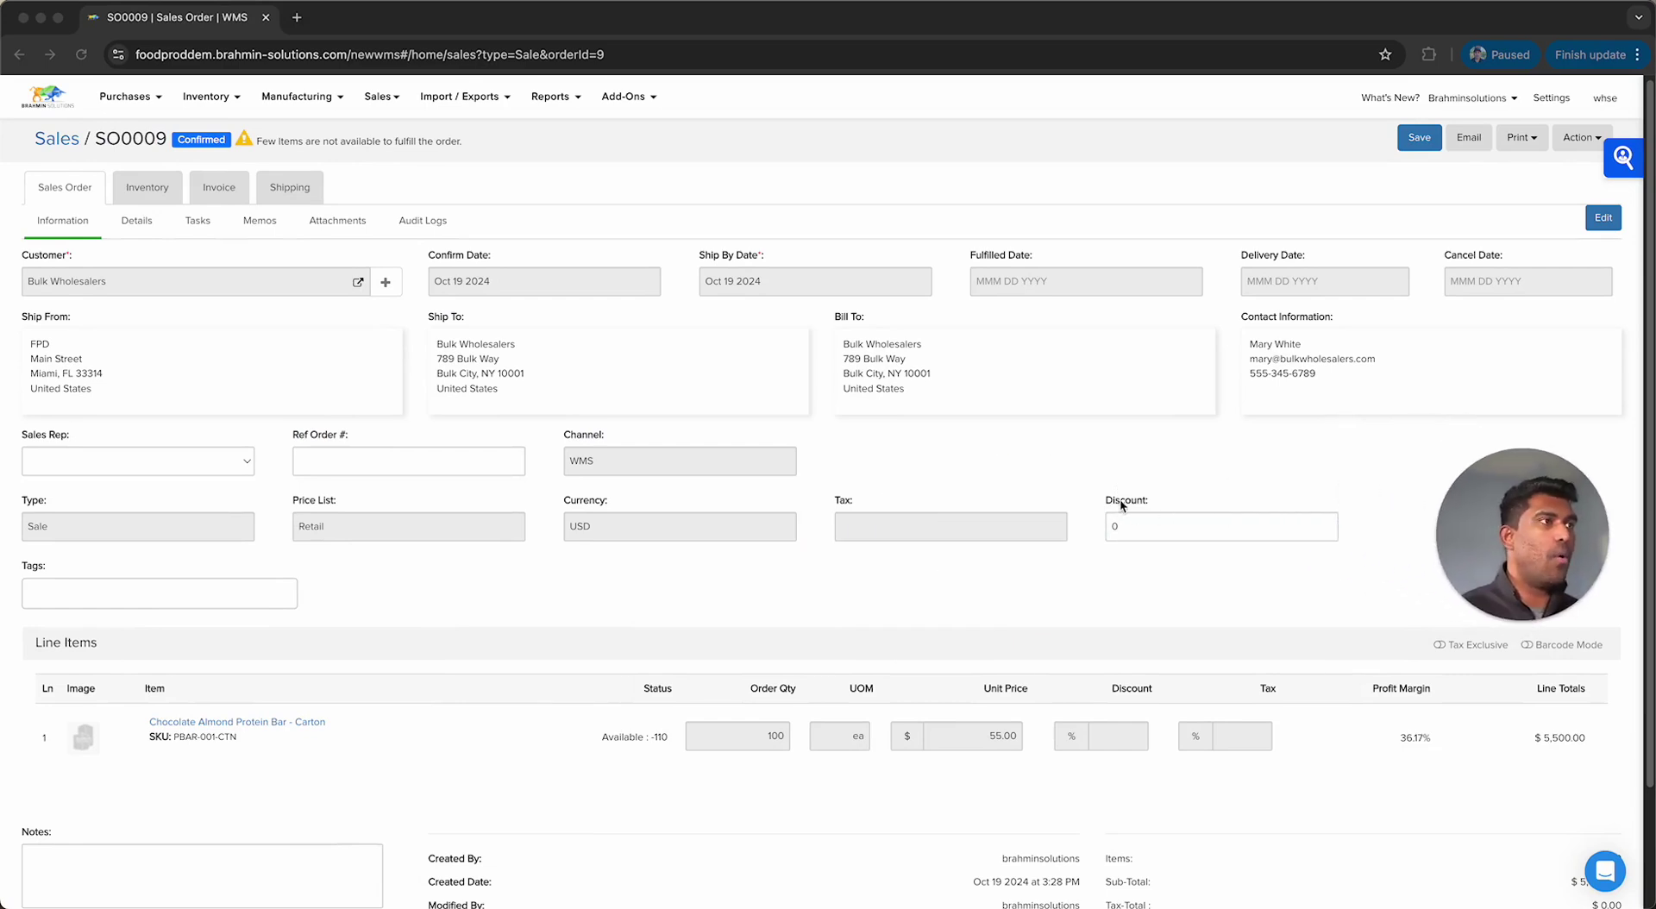
{"action": "scroll", "coordinate": [1119, 499], "scroll_direction": "down", "scroll_amount": 3}
{"action": "scroll", "coordinate": [973, 323], "scroll_direction": "up", "scroll_amount": 3}
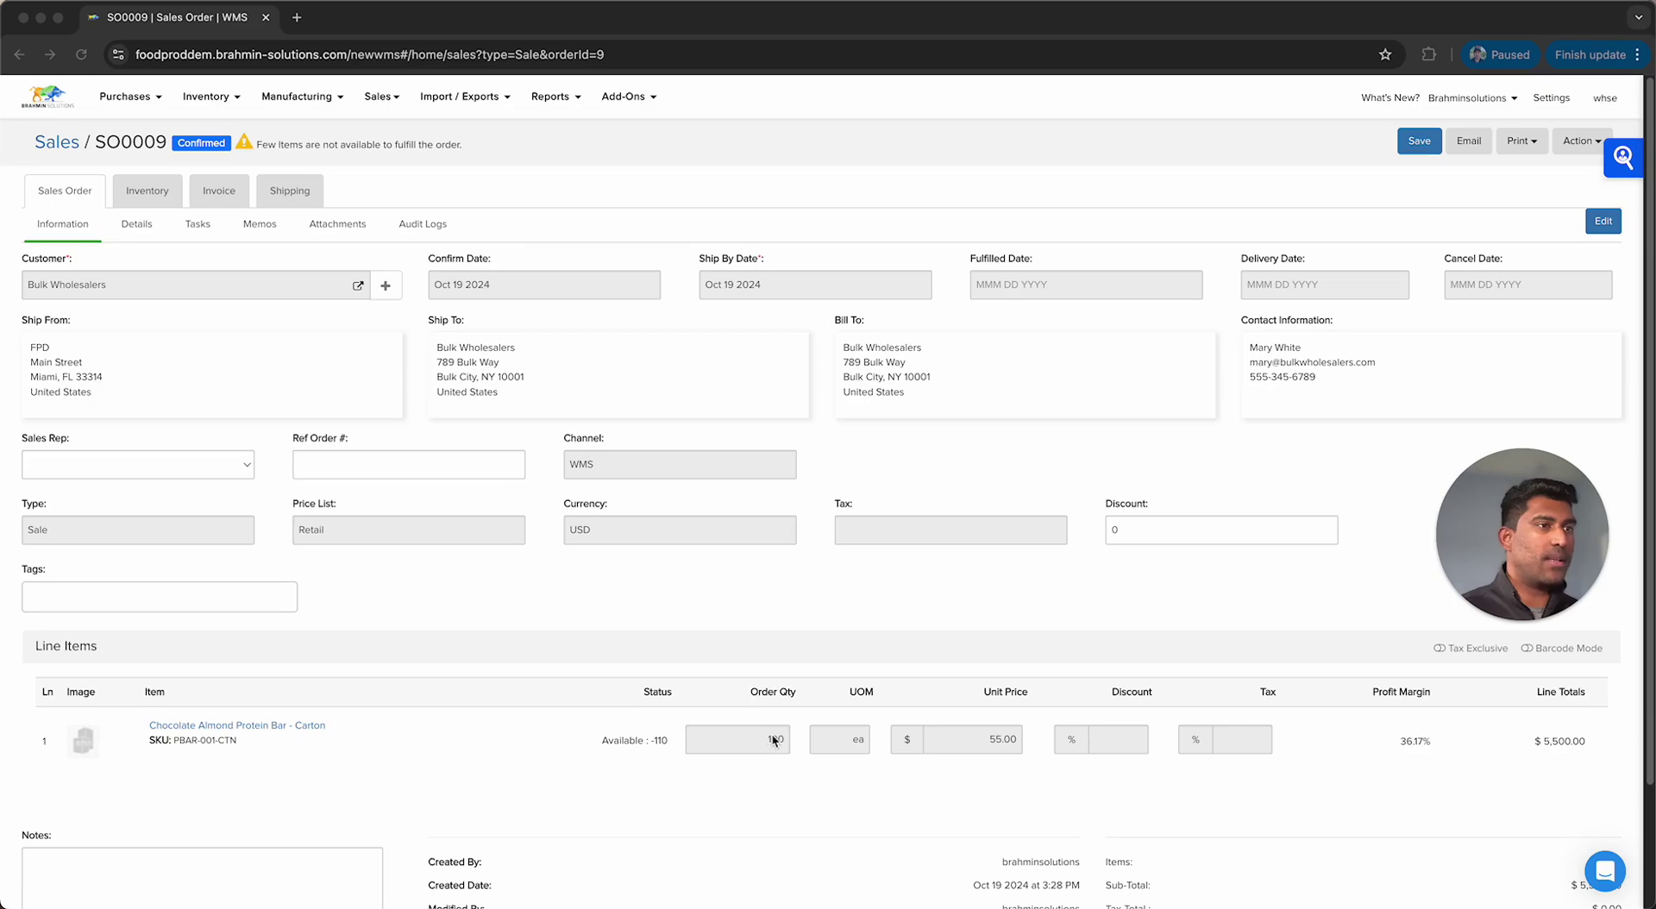
{"action": "scroll", "coordinate": [1352, 751], "scroll_direction": "down", "scroll_amount": 1}
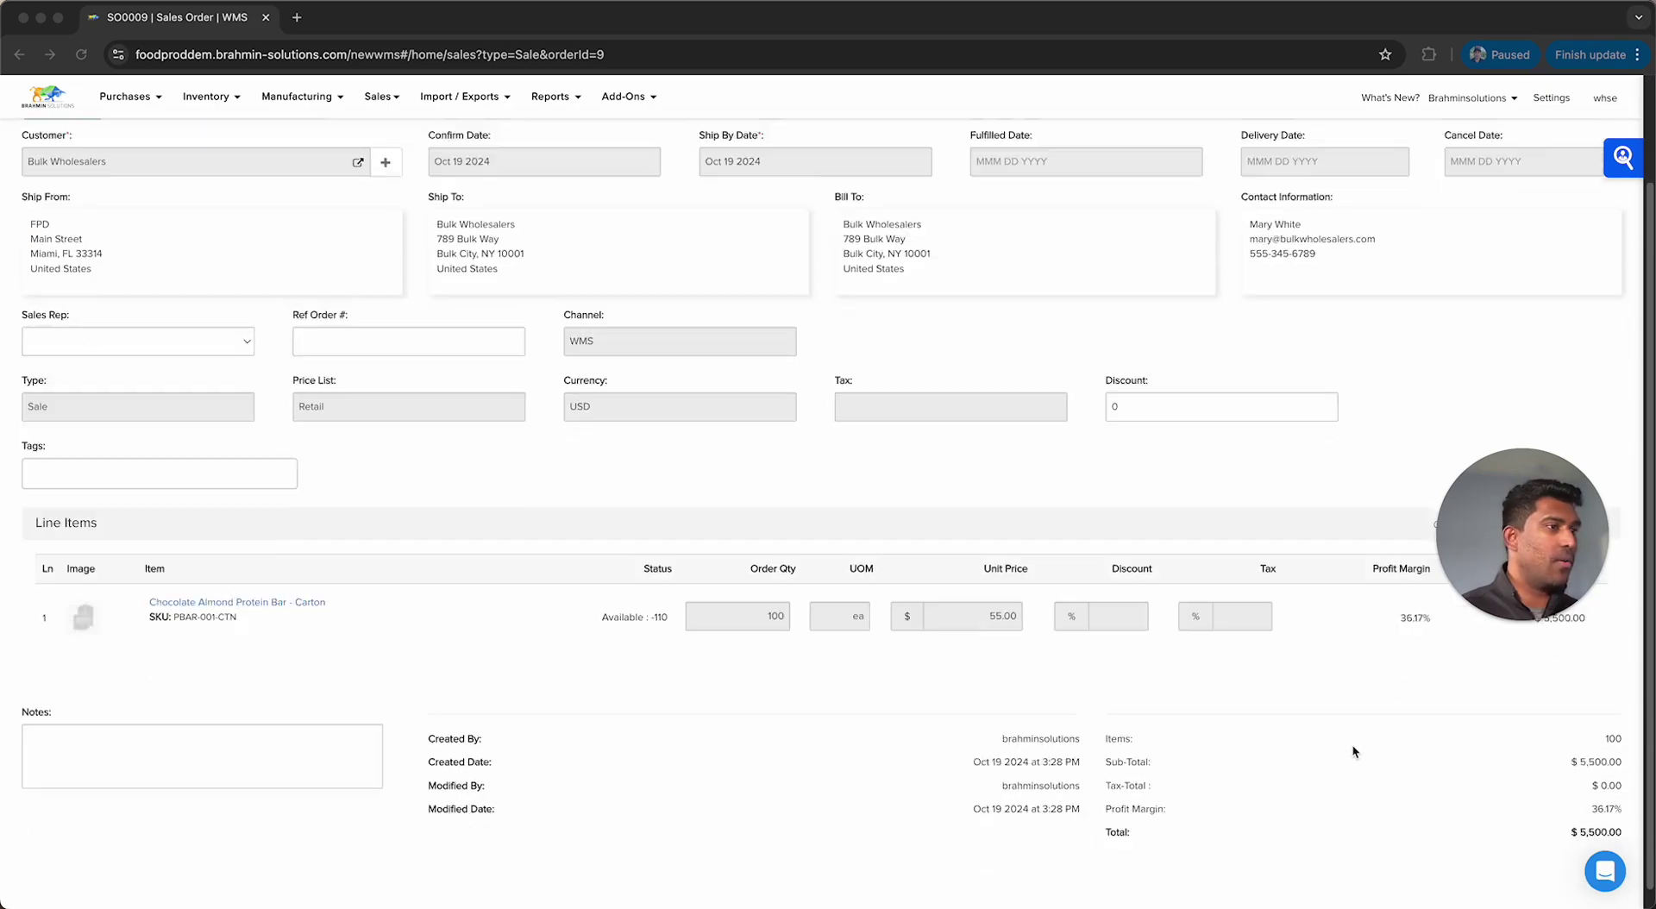
{"action": "scroll", "coordinate": [1349, 736], "scroll_direction": "up", "scroll_amount": 1}
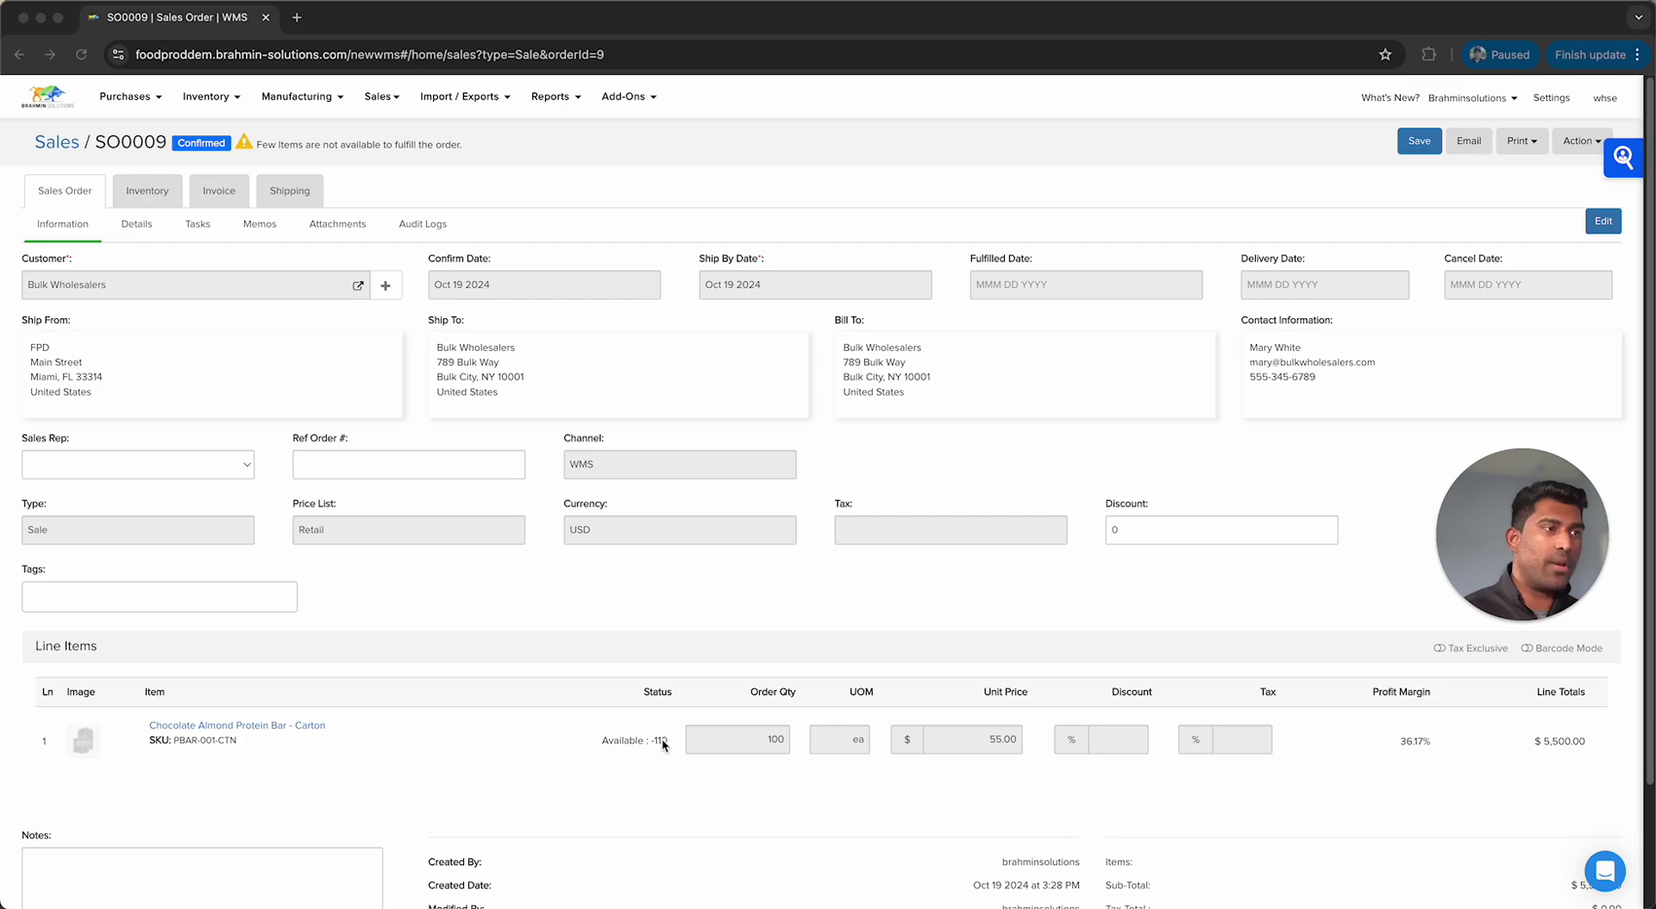
{"action": "left_click", "coordinate": [56, 141]}
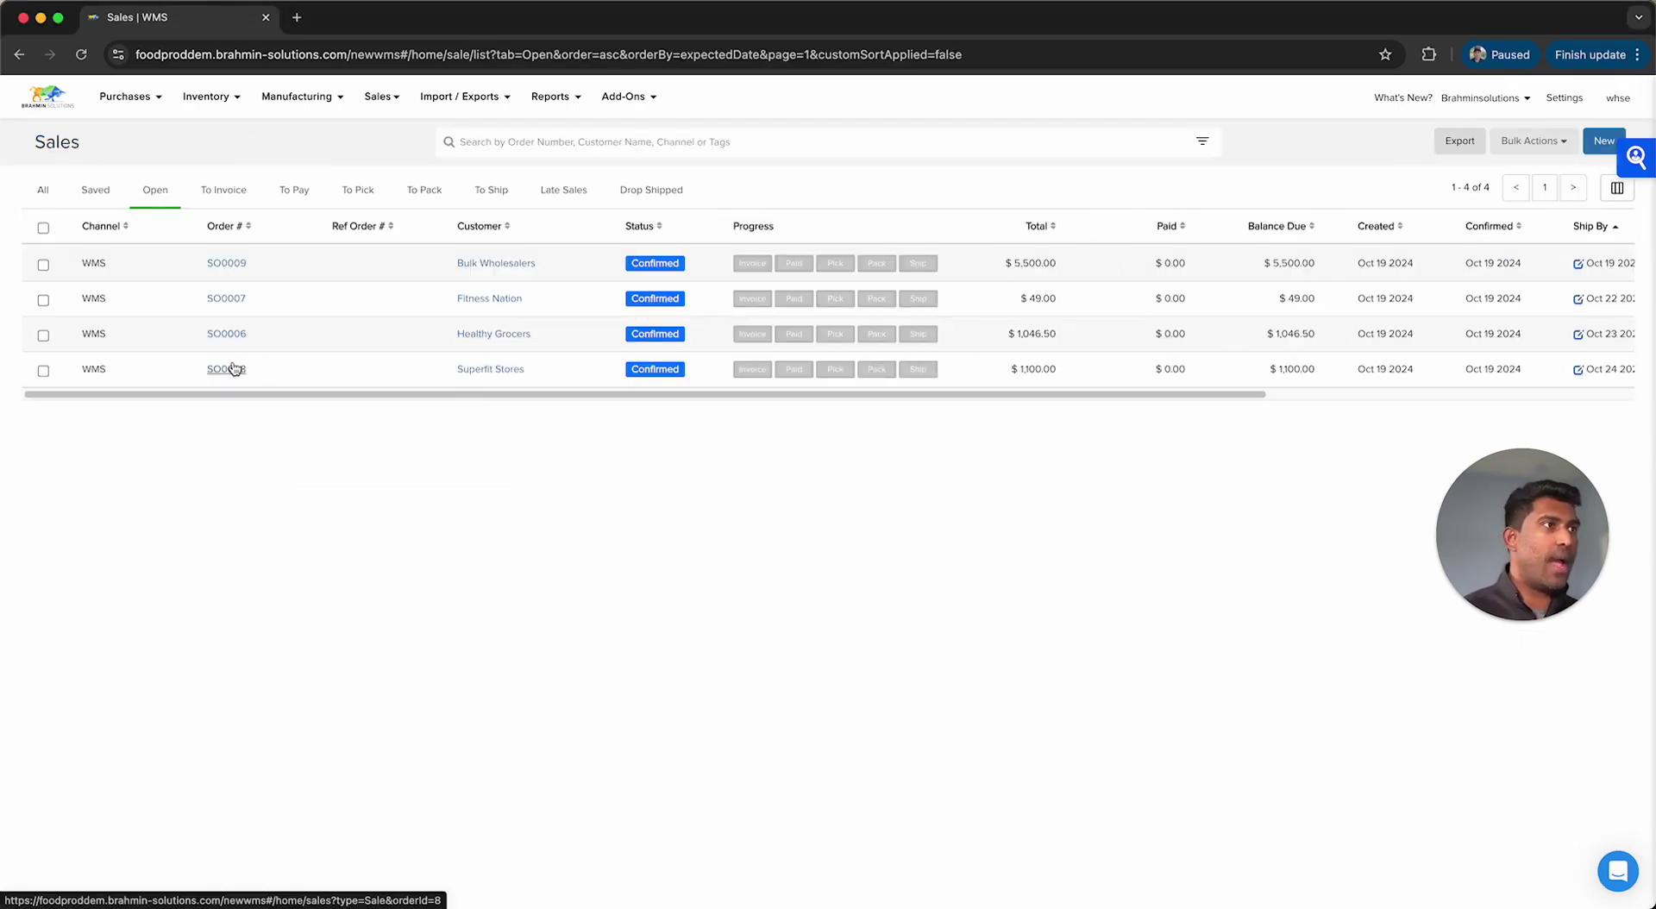
- Open the Fitness Nation sales order, check its line item and bring up a new shipment for it
{"action": "left_click", "coordinate": [226, 298]}
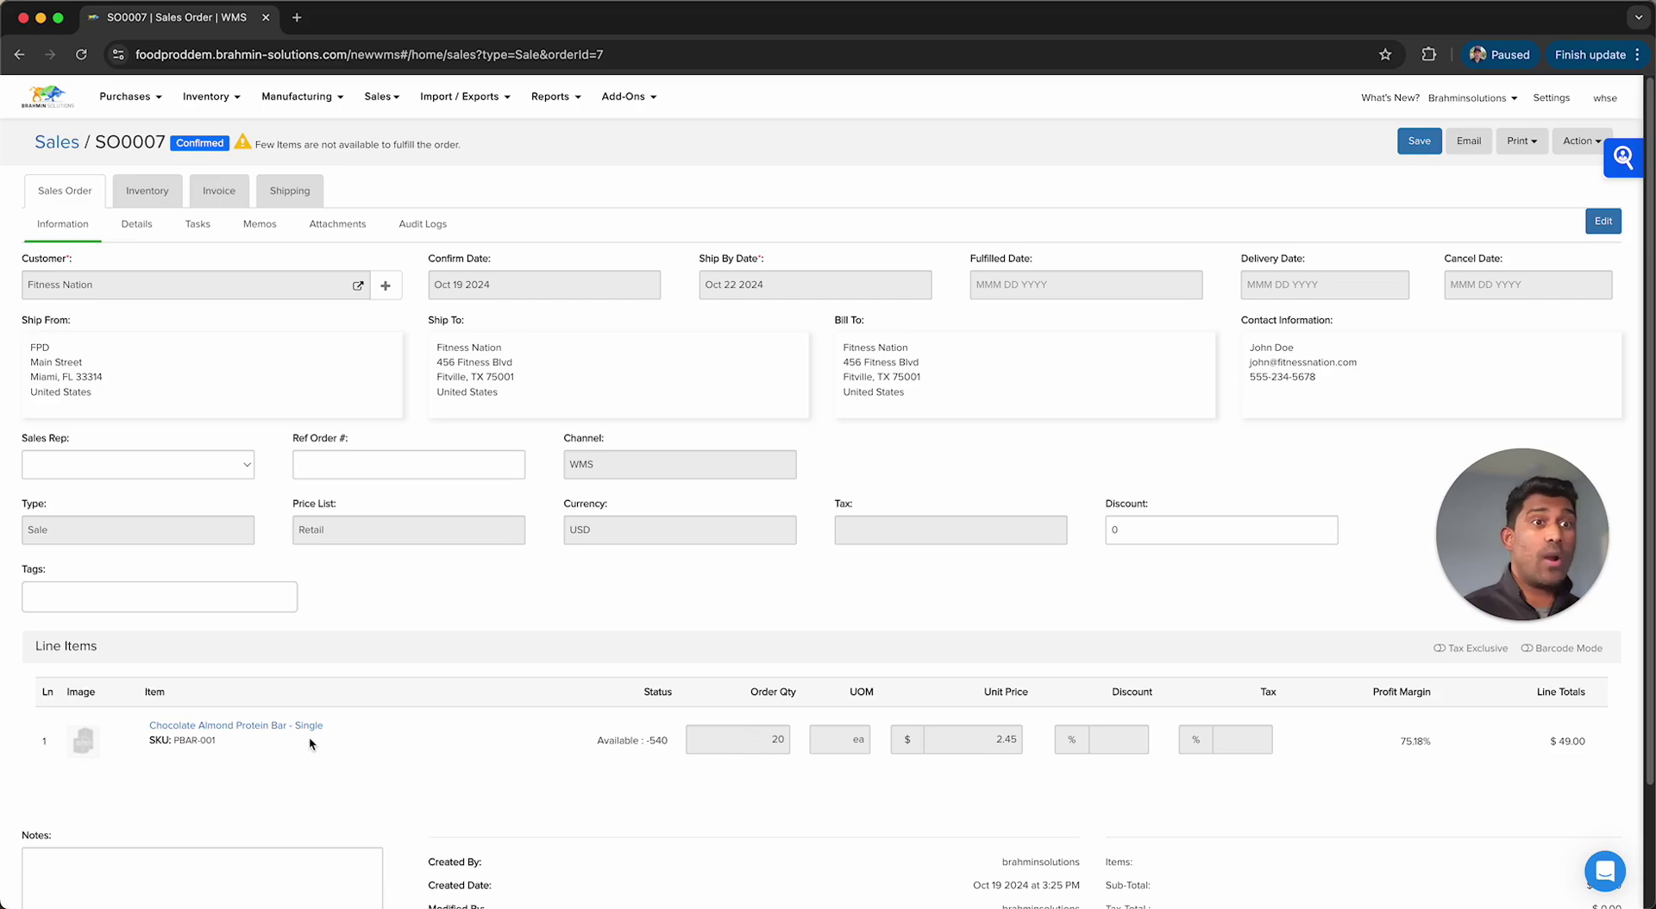
{"action": "left_click", "coordinate": [286, 190]}
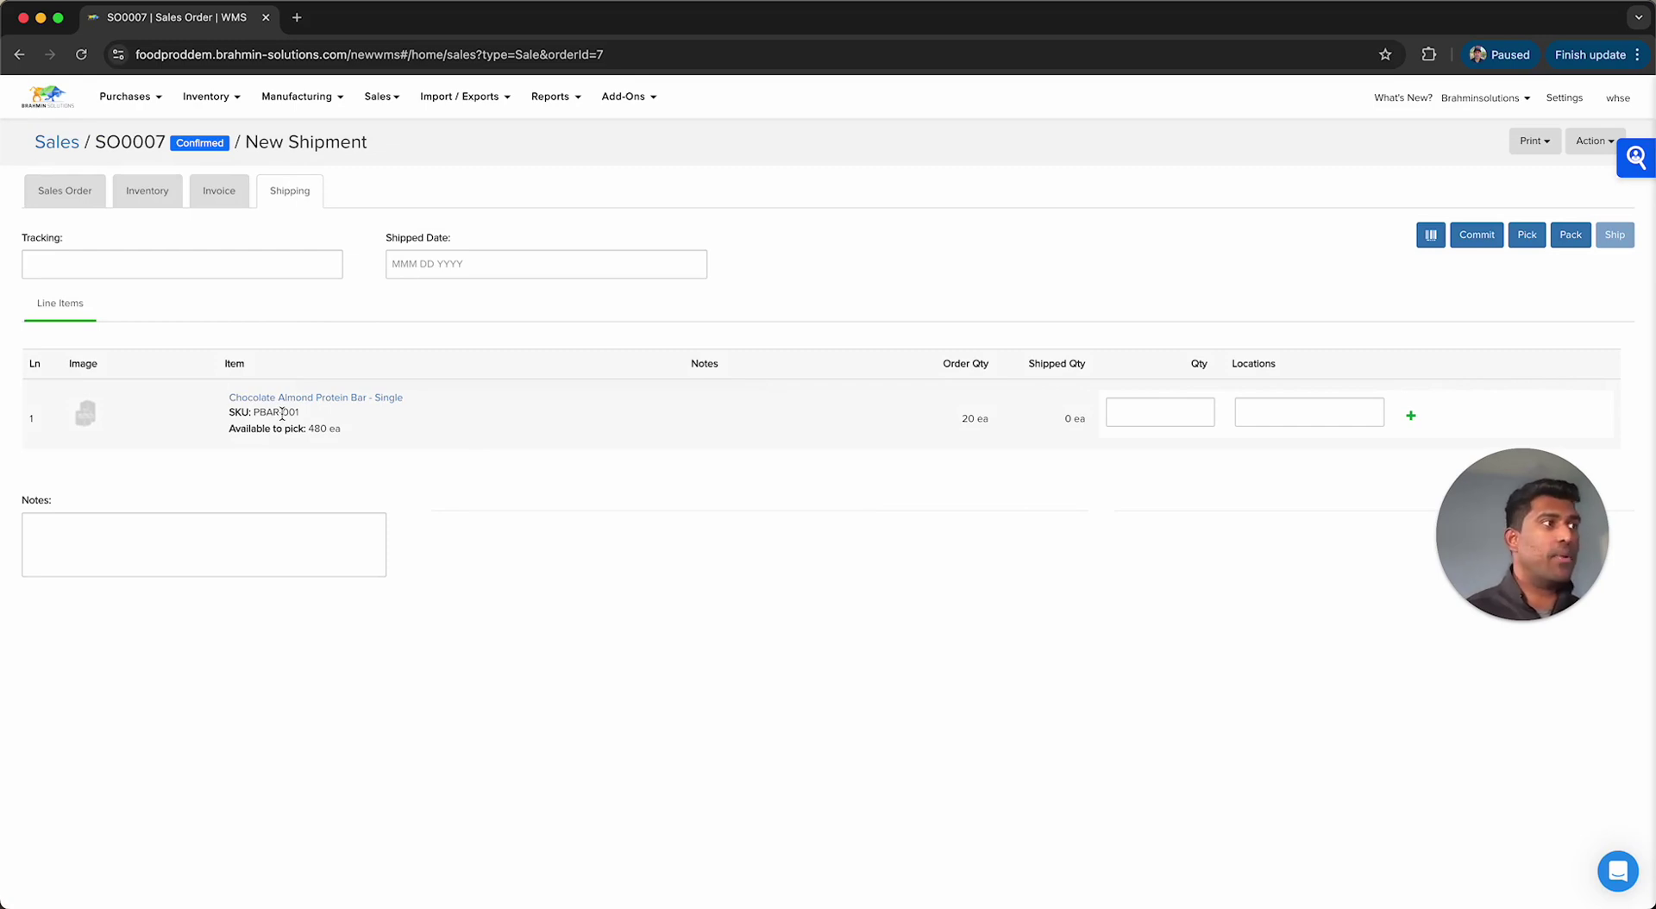
{"action": "mouse_move", "coordinate": [1495, 559]}
{"action": "left_click_drag", "start_coordinate": [1495, 559], "coordinate": [173, 690]}
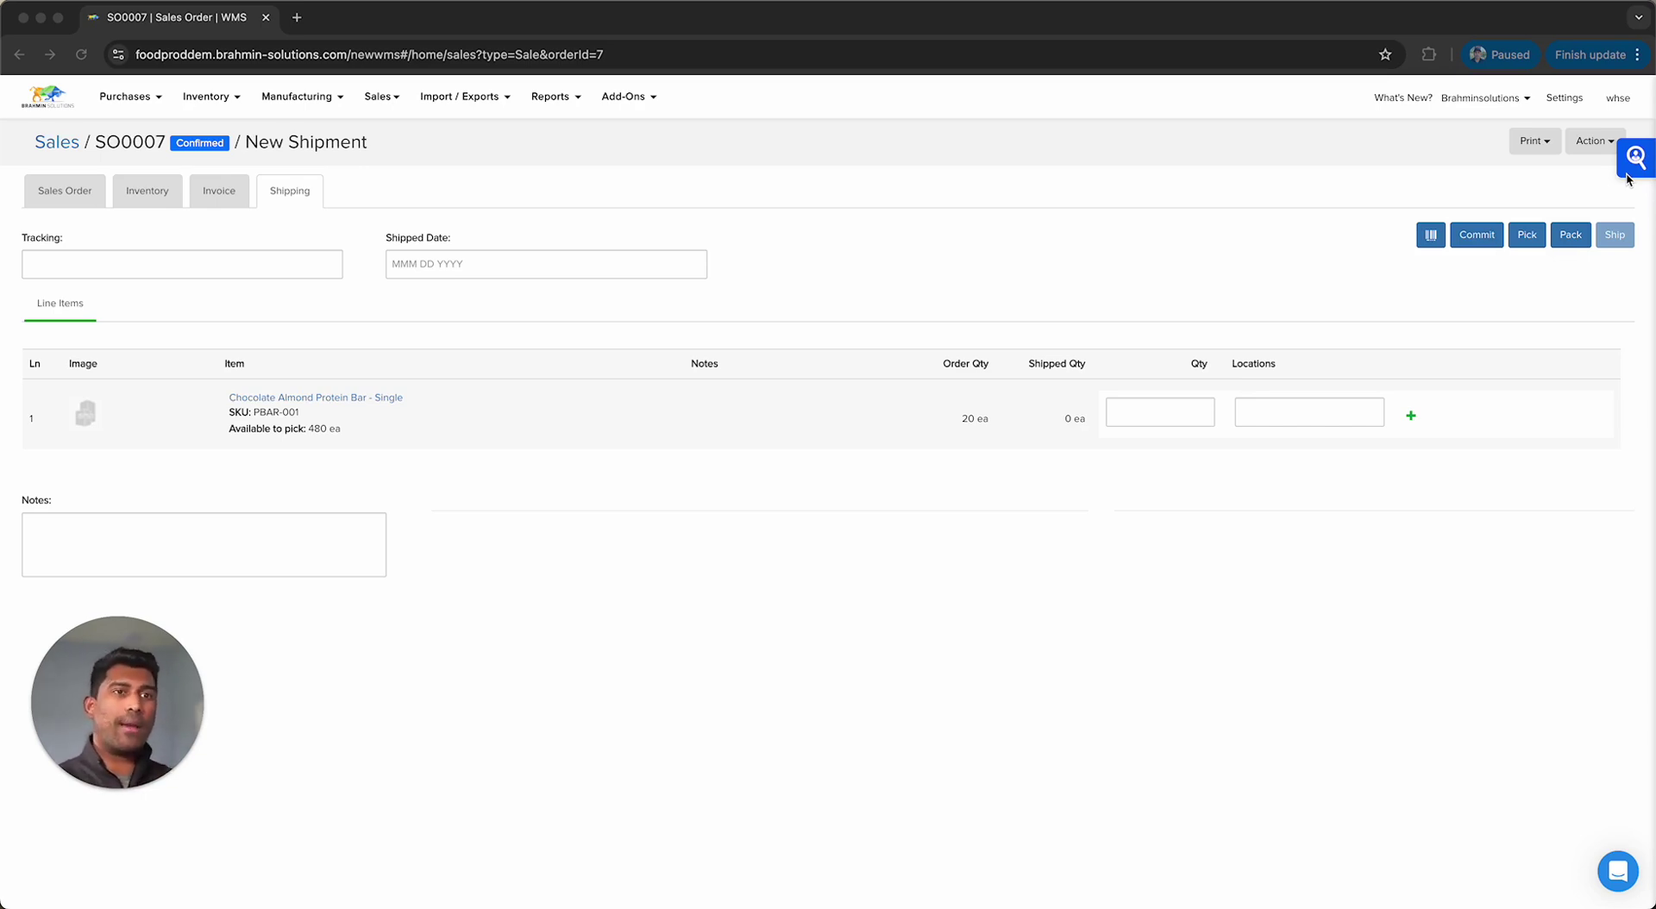
- Pack the Chocolate Almond Protein Bar - Single shipment straight away with Local as the carrier
{"action": "left_click", "coordinate": [1588, 236]}
{"action": "left_click", "coordinate": [741, 498]}
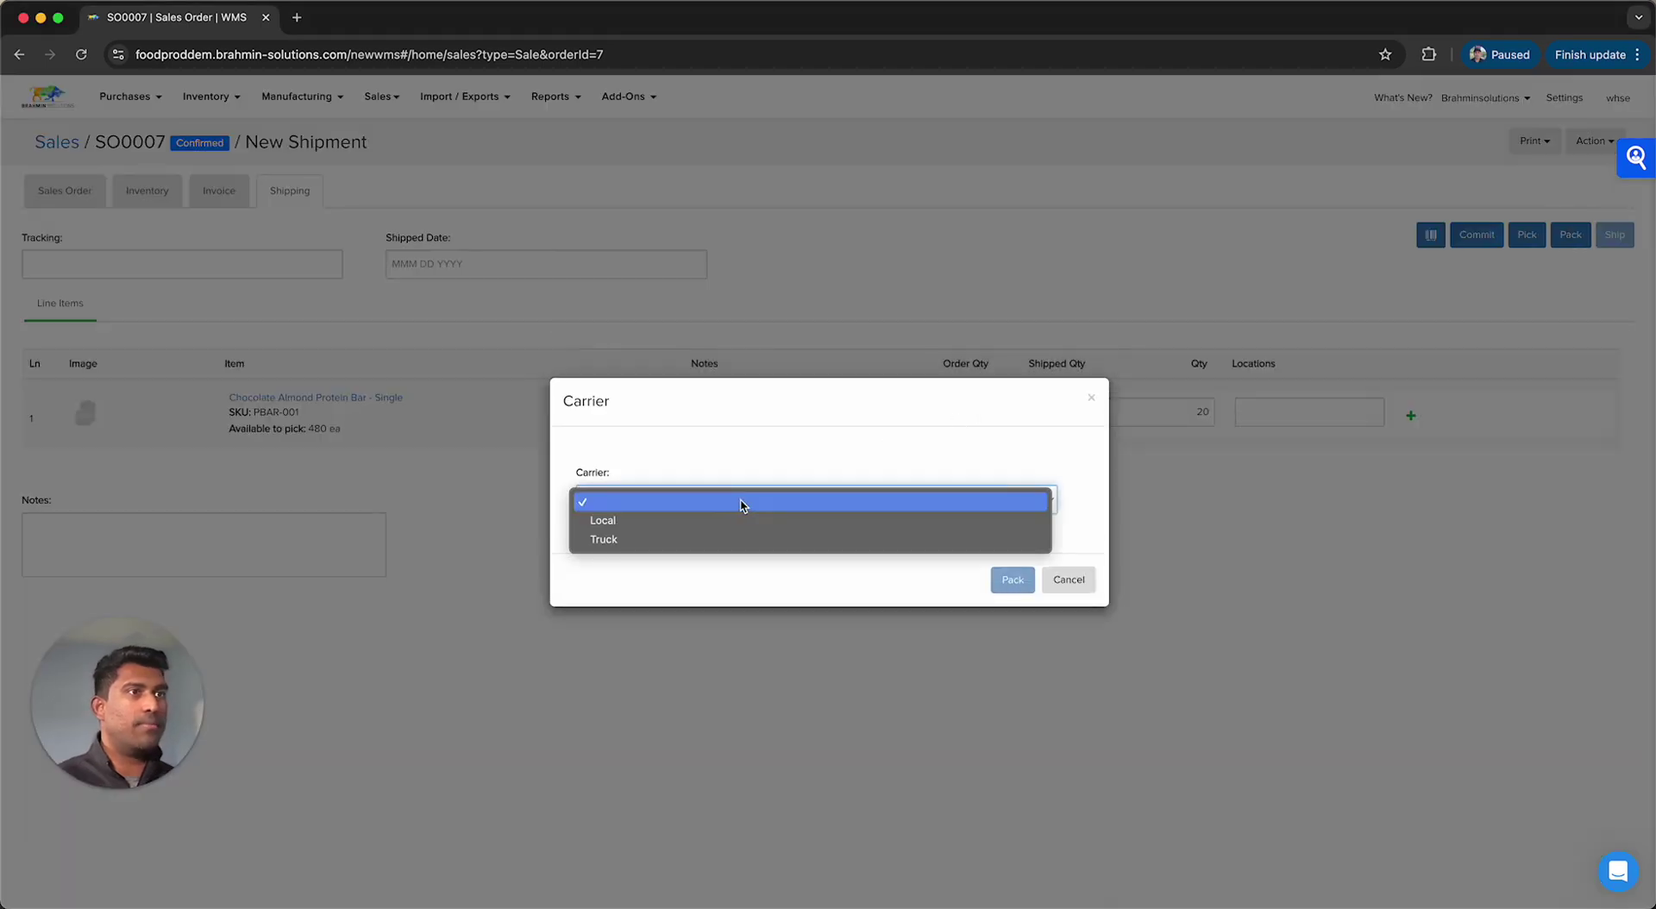
{"action": "left_click", "coordinate": [704, 521]}
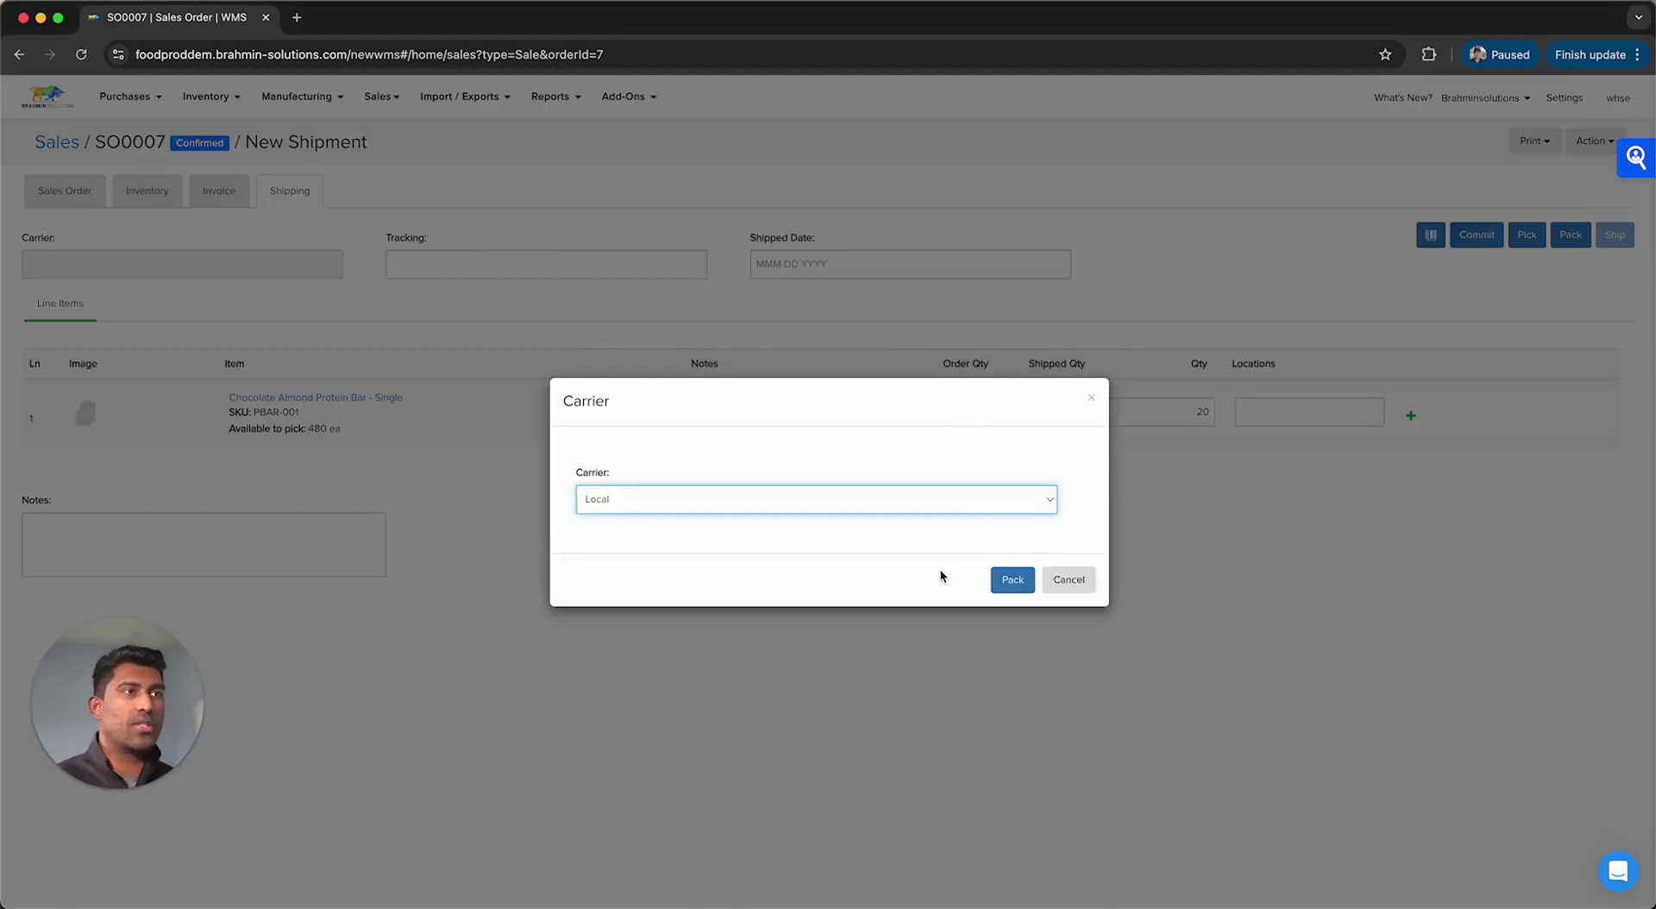
{"action": "left_click", "coordinate": [1013, 580]}
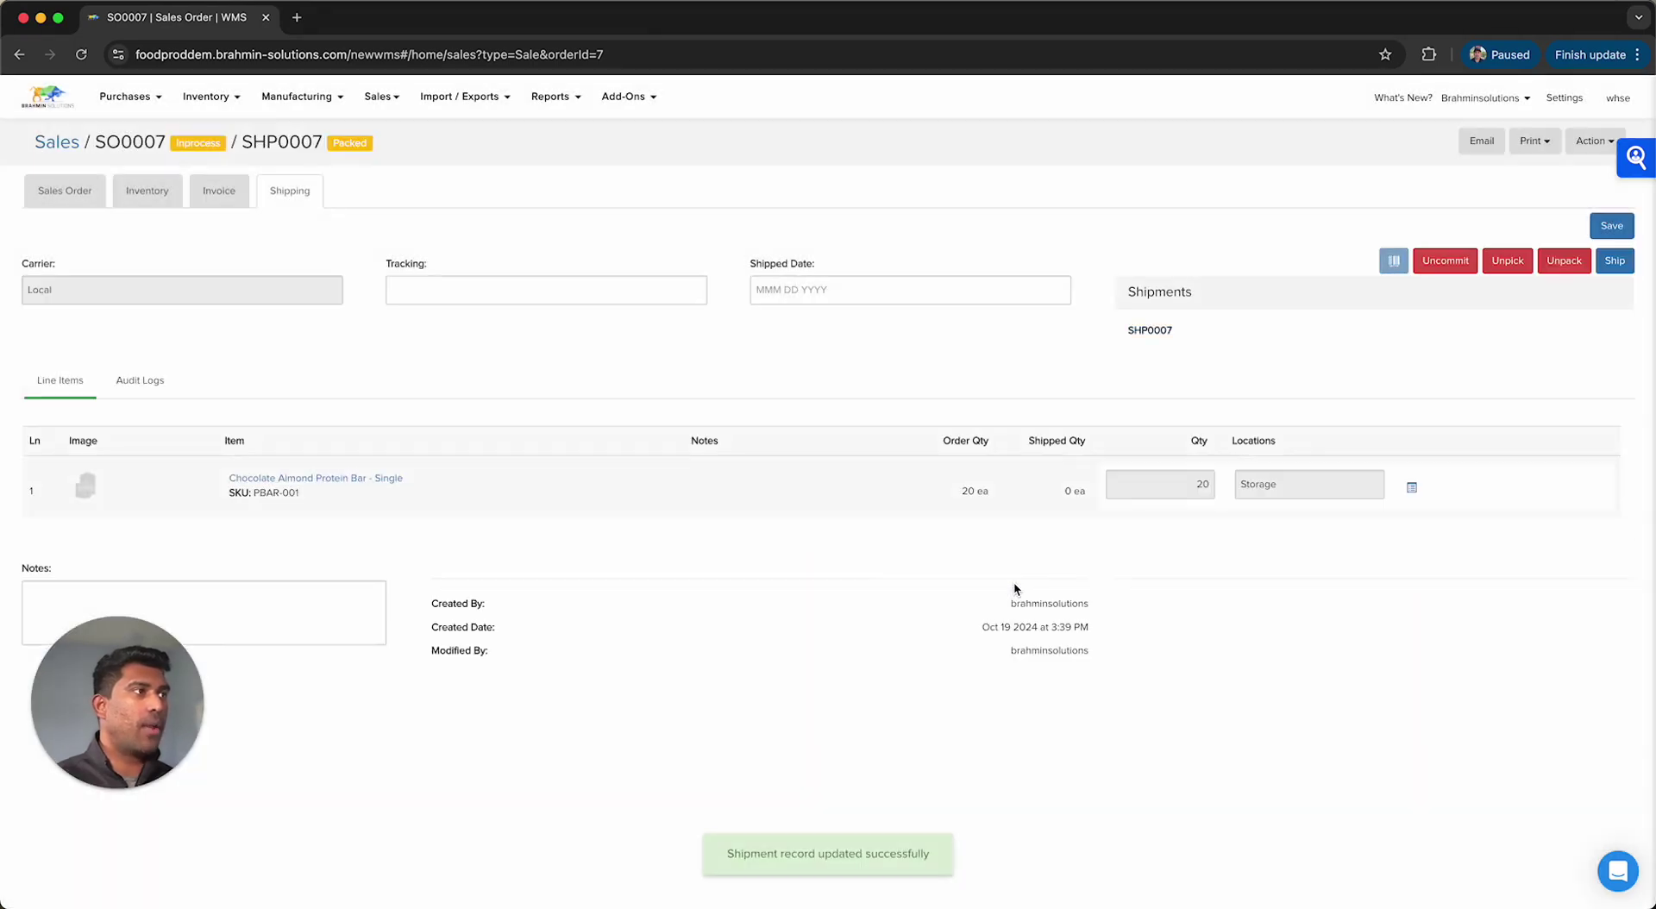
- Check the lot and pick quantity assigned to the packed item, close the details and uncommit the shipment
{"action": "left_click", "coordinate": [1411, 487]}
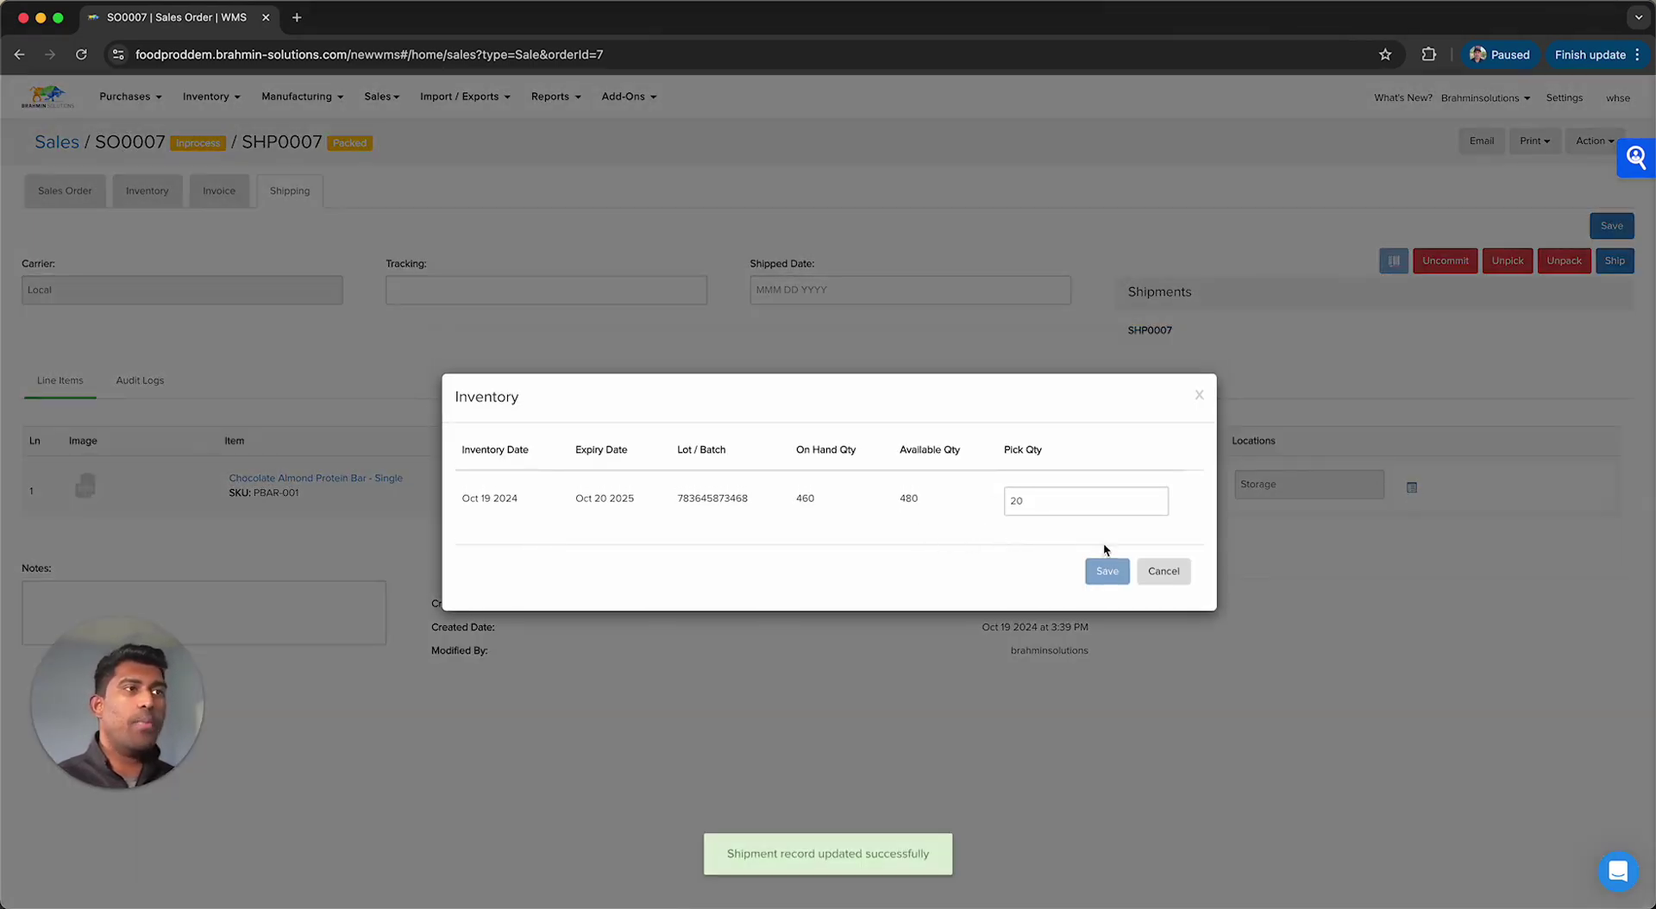
{"action": "left_click", "coordinate": [1163, 571]}
{"action": "left_click", "coordinate": [1444, 261]}
- Set the protein bar's shipment quantity to 20 and its picking location to Storage
{"action": "left_click", "coordinate": [1188, 411]}
{"action": "type", "text": "20"}
{"action": "key", "text": "Tab"}
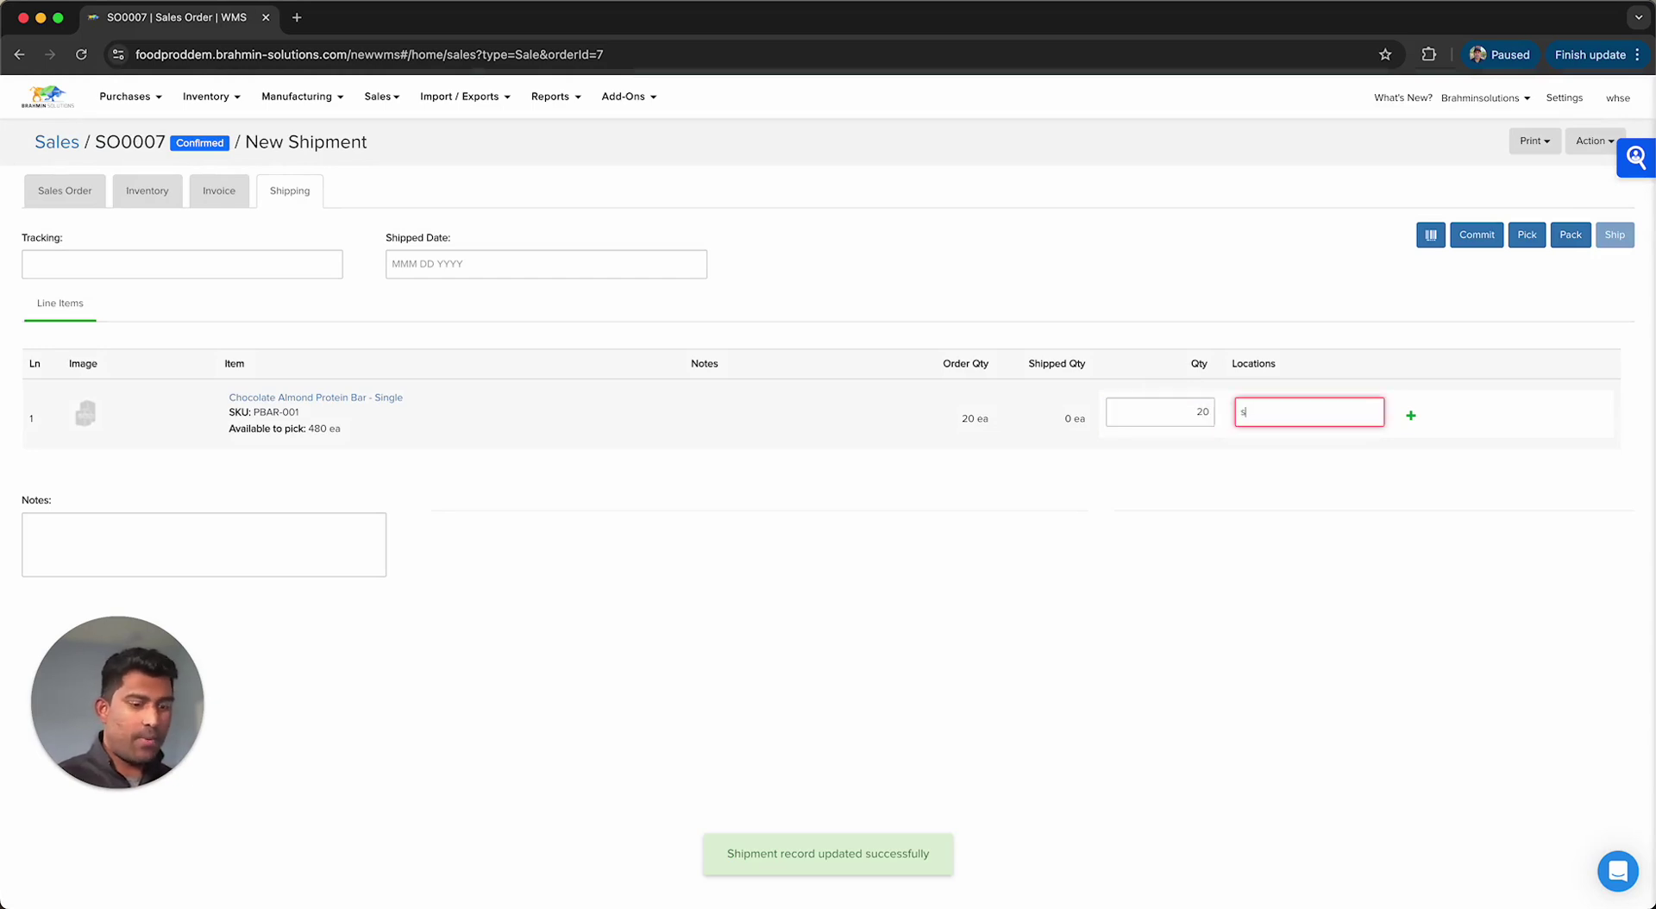
{"action": "type", "text": "st"}
{"action": "left_click", "coordinate": [1276, 438]}
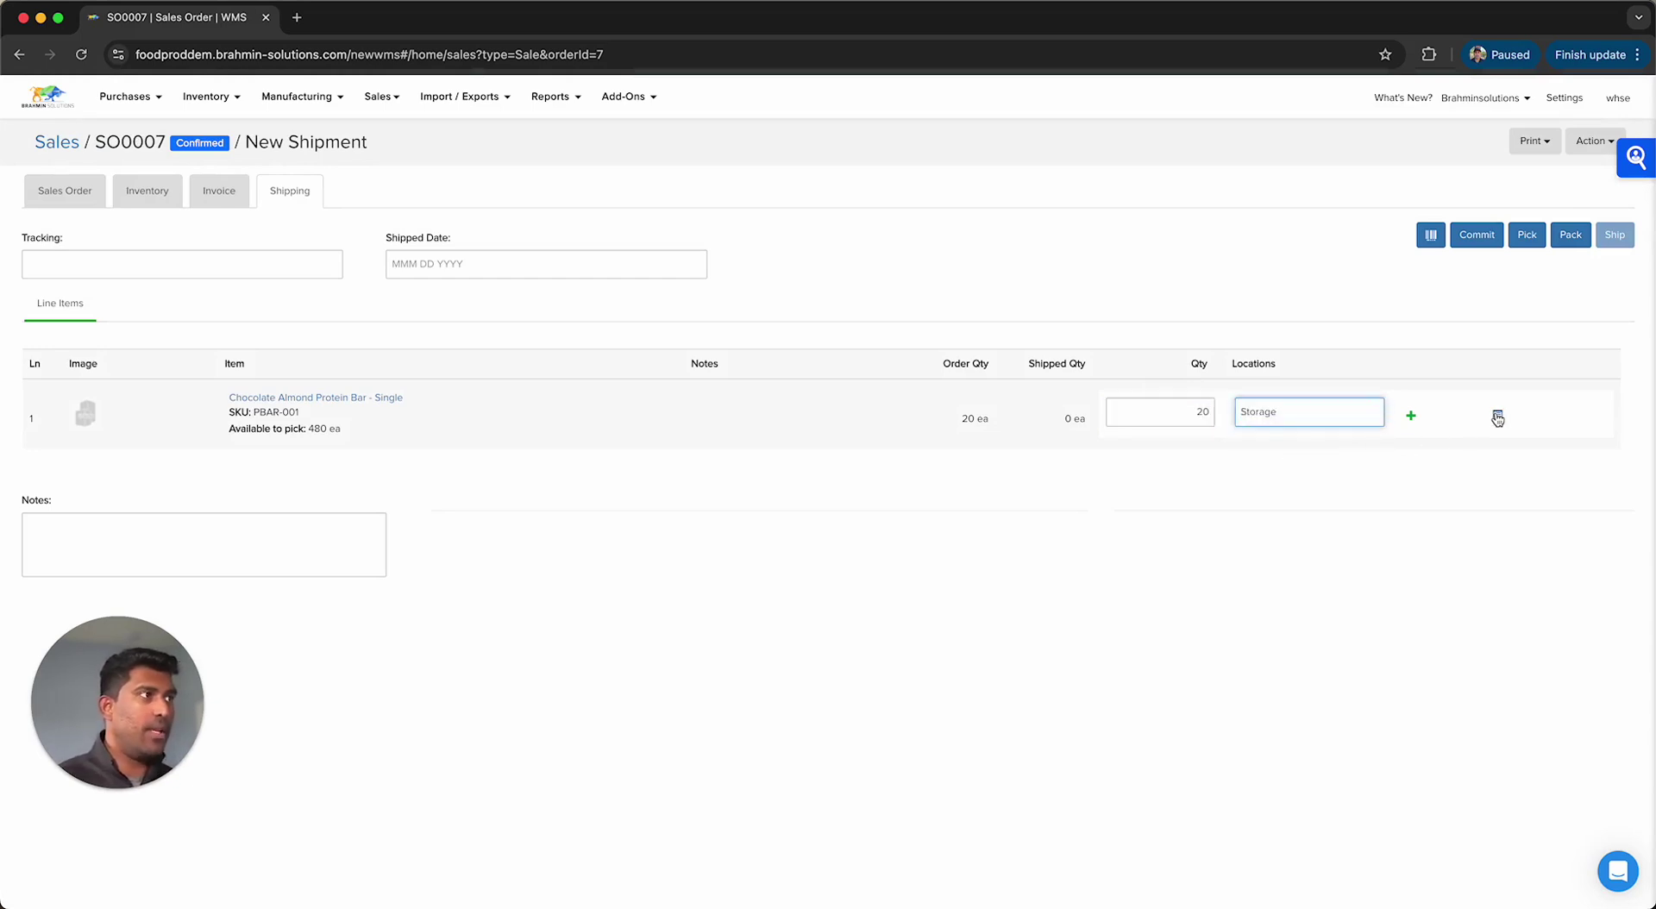
- Allocate a pick quantity of 20 from the lot expiring Oct 20 2025 and save the allocation
{"action": "left_click", "coordinate": [1497, 416]}
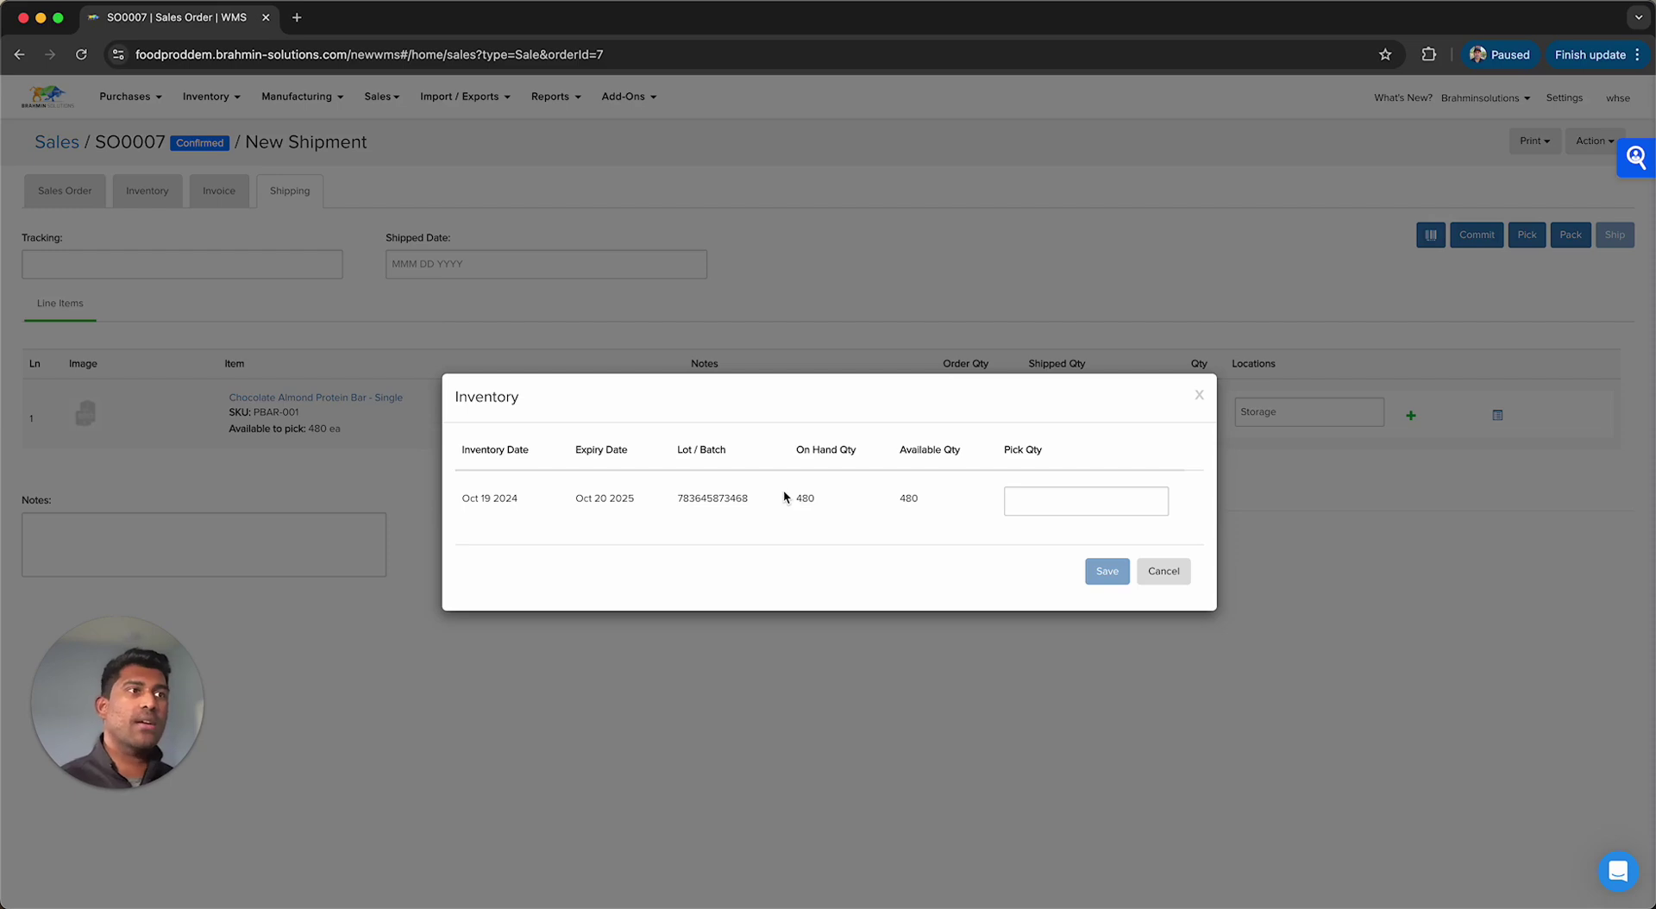
{"action": "left_click", "coordinate": [1016, 490]}
{"action": "type", "text": "20"}
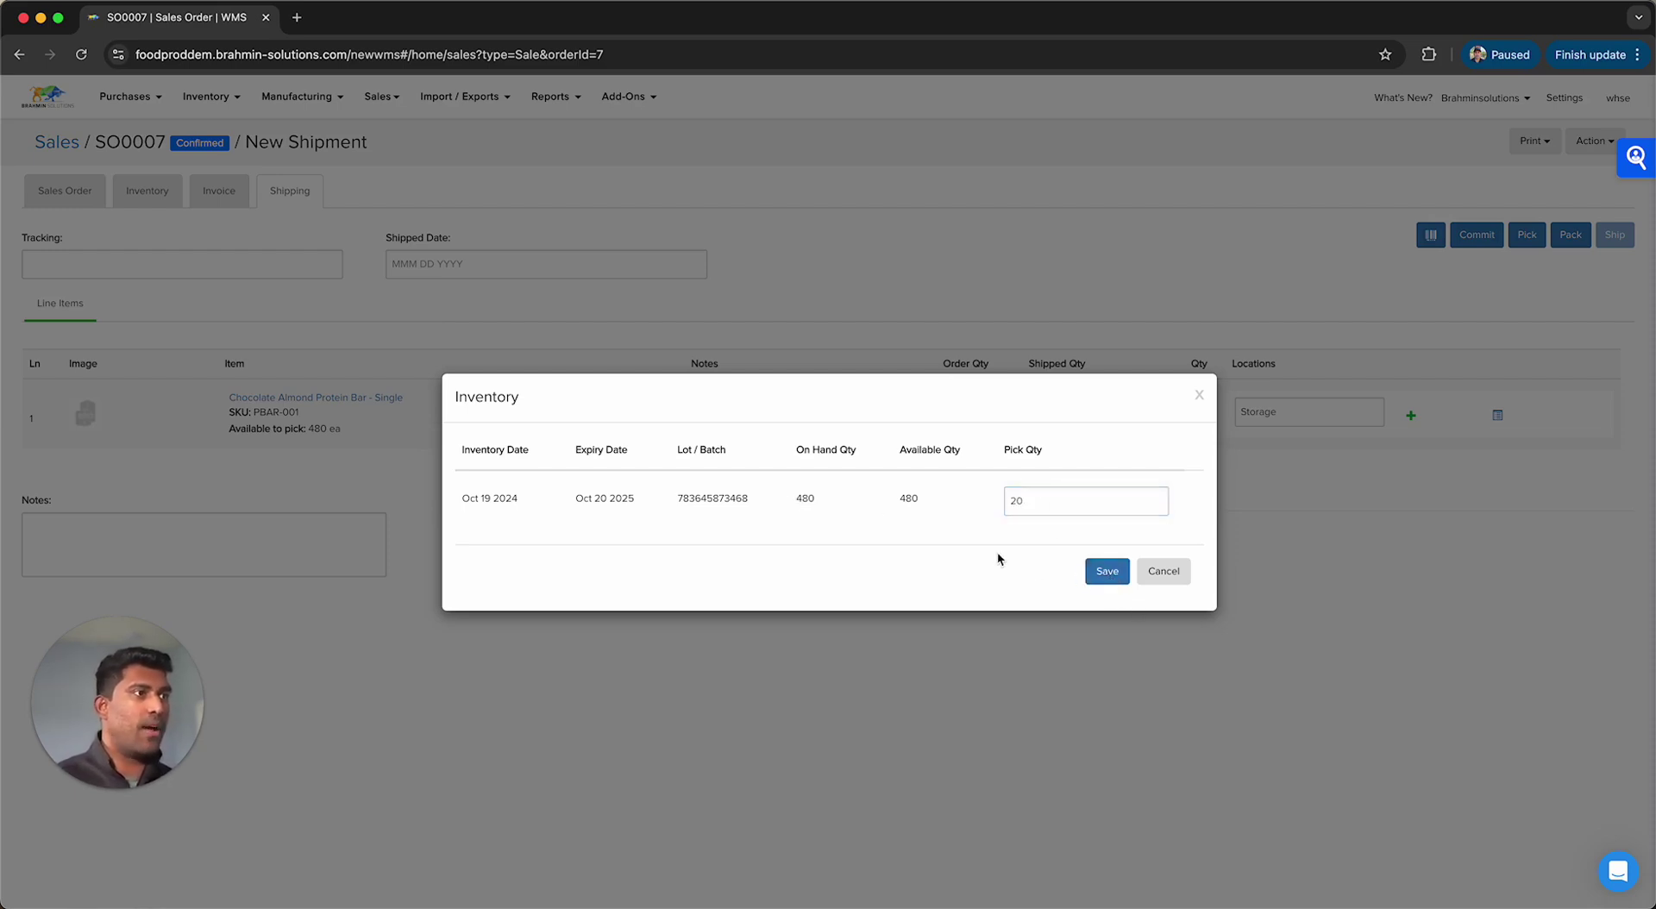
{"action": "left_click", "coordinate": [1106, 570]}
- Pack the manually allocated shipment with the Local carrier
{"action": "left_click", "coordinate": [1569, 235]}
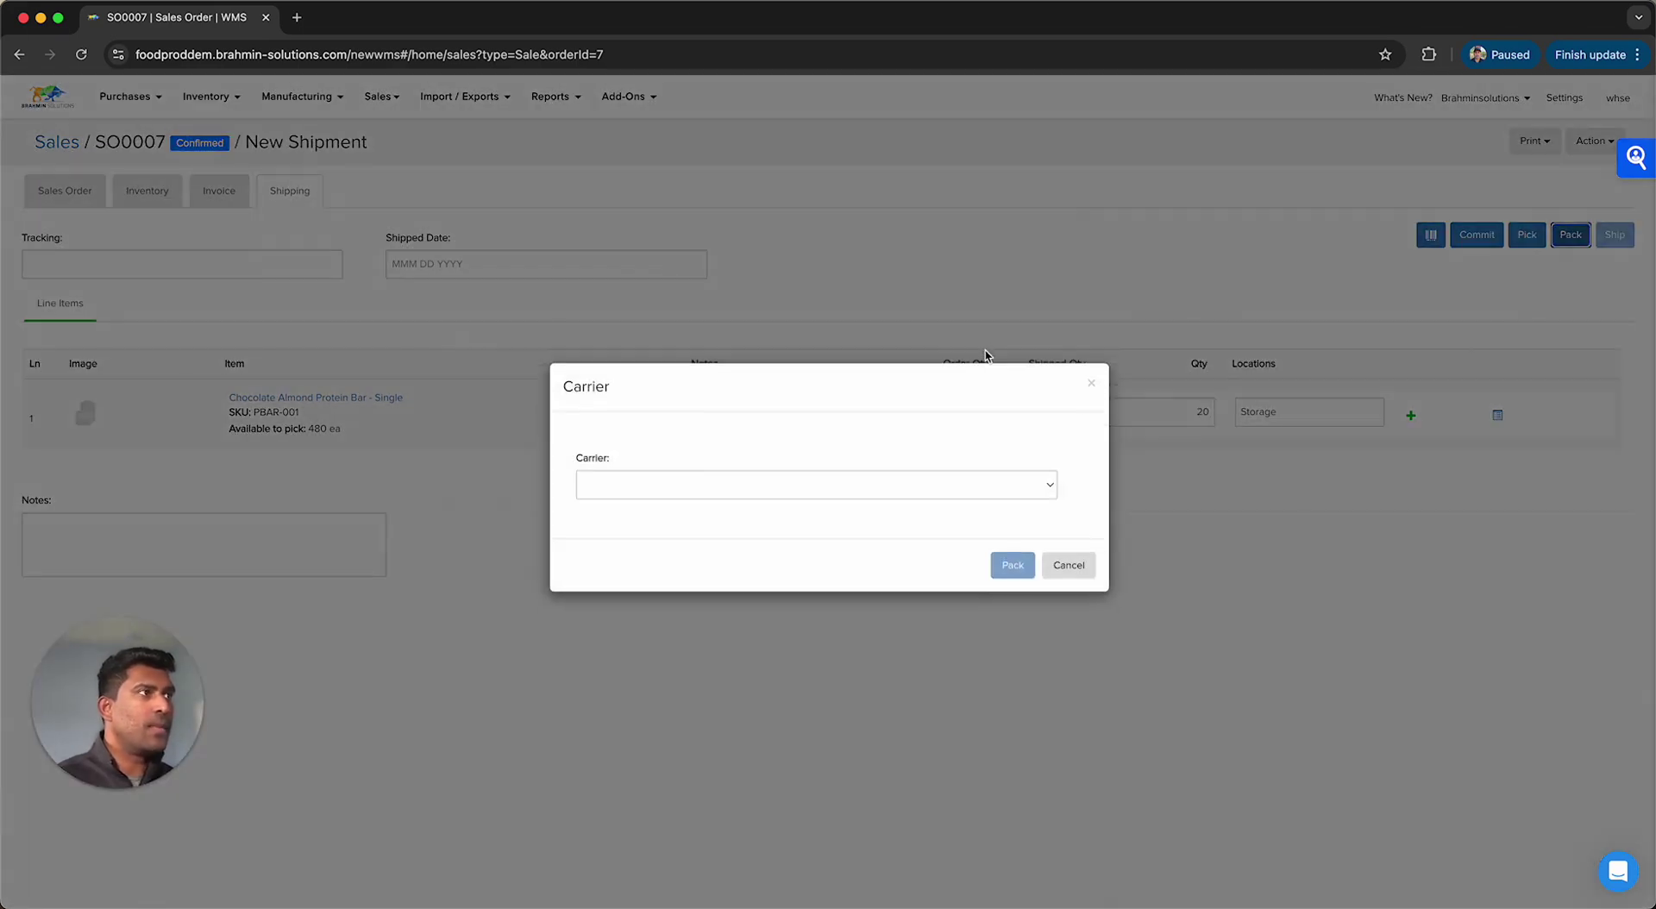
{"action": "left_click", "coordinate": [721, 503]}
{"action": "left_click", "coordinate": [742, 521]}
{"action": "left_click", "coordinate": [1009, 580]}
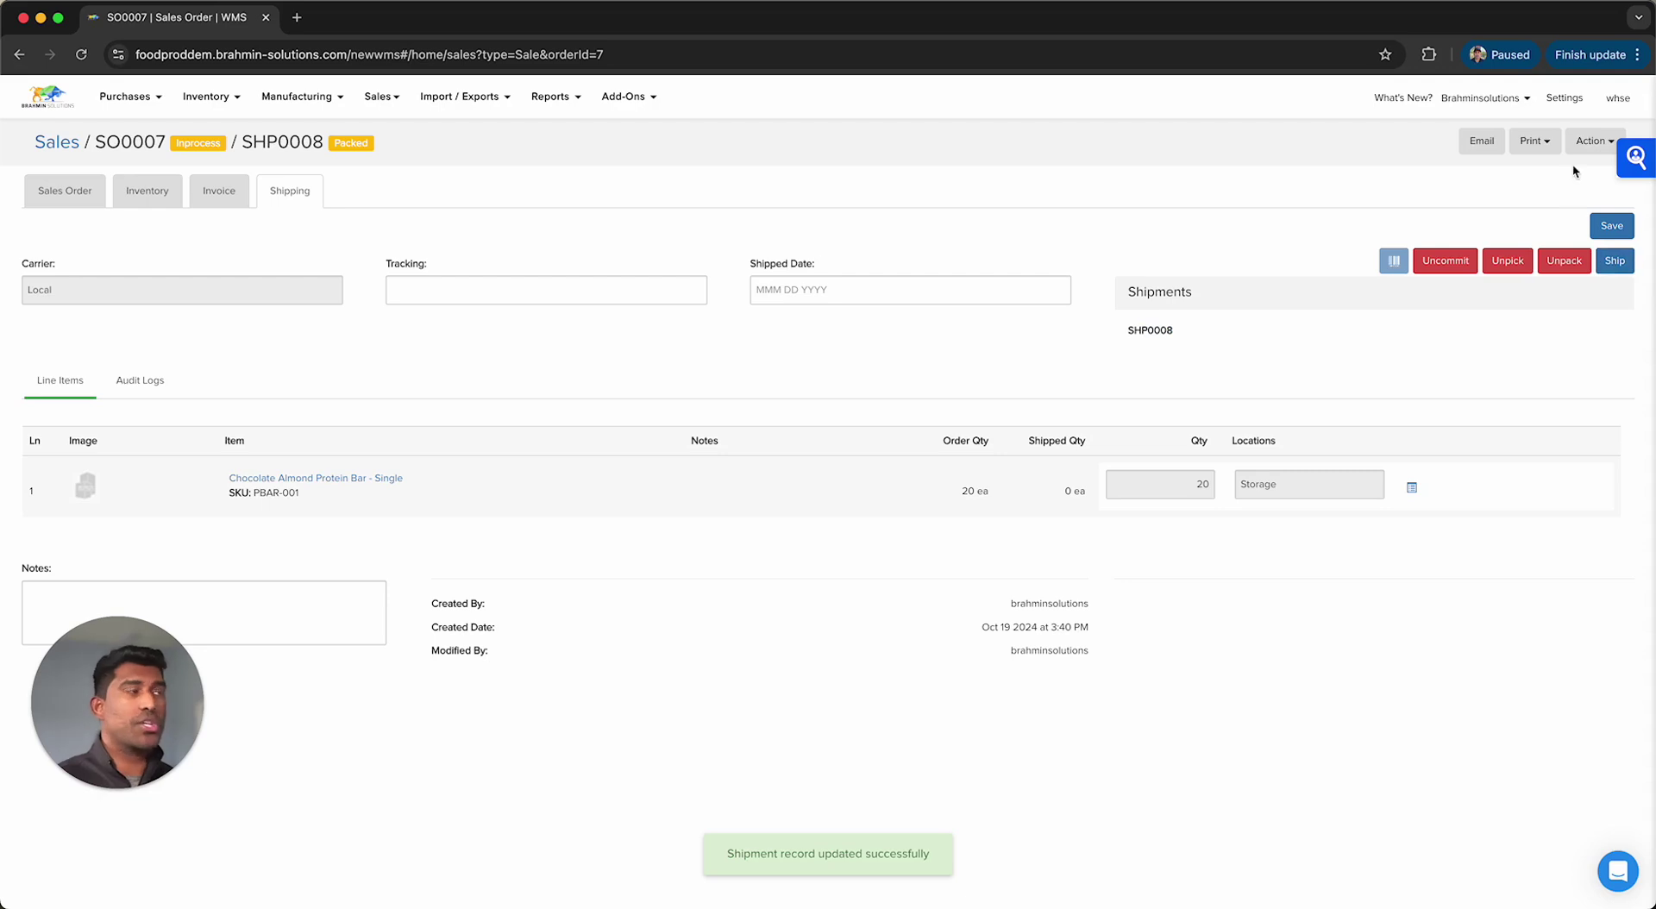
- Generate the shipment's packing list as a PDF and review its product, expiry date and lot details
{"action": "left_click", "coordinate": [1538, 141]}
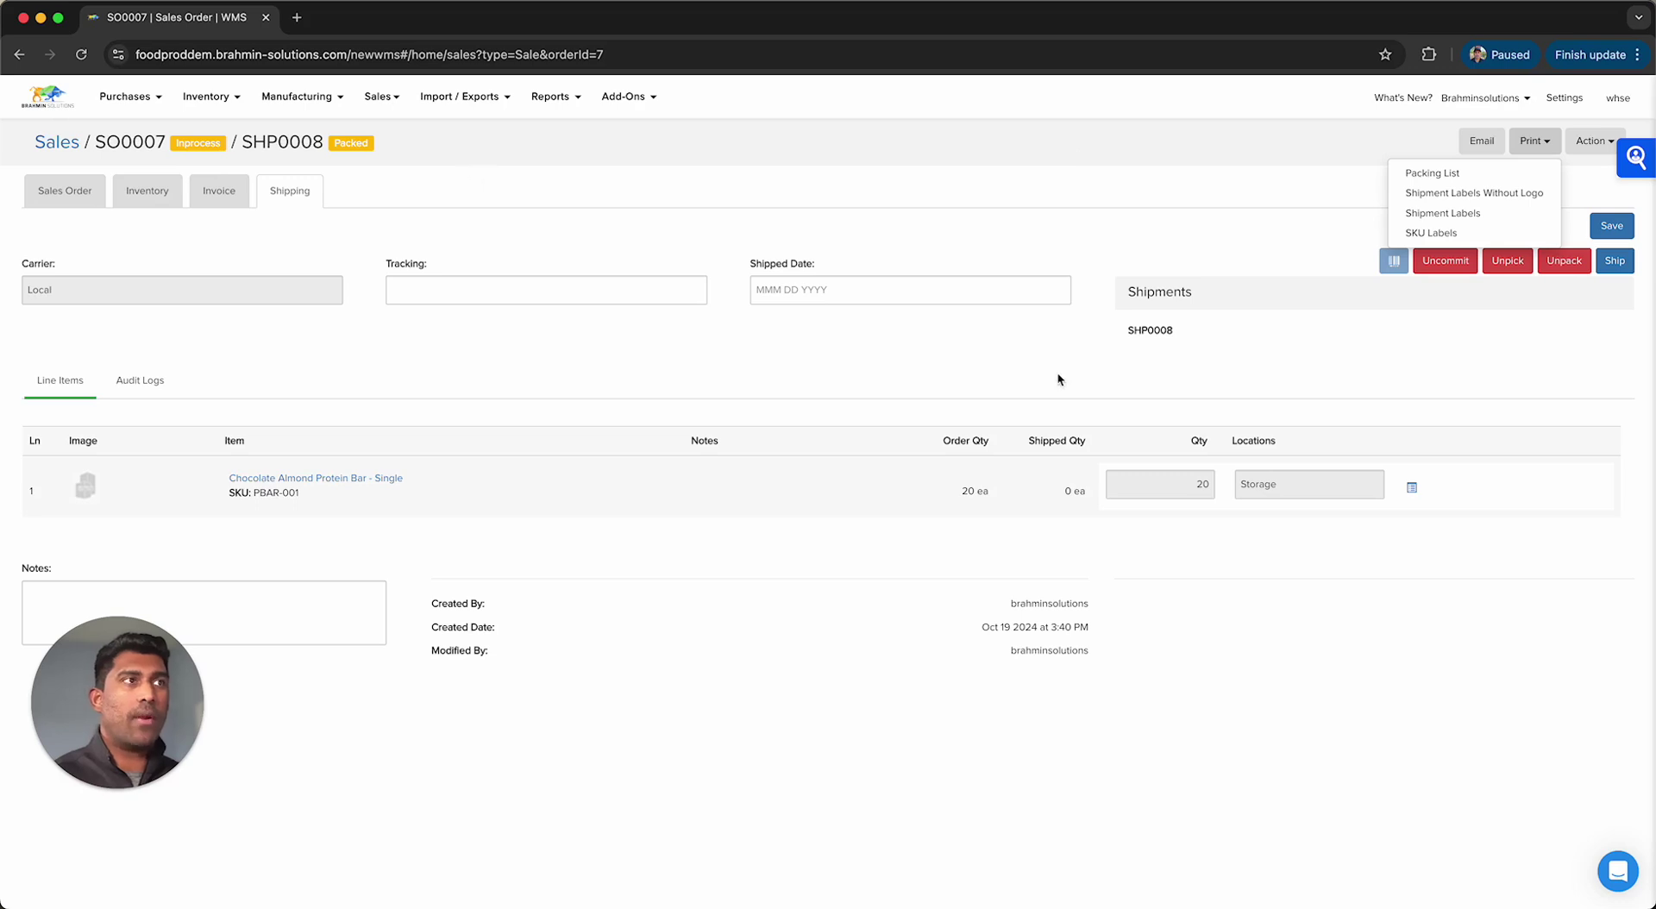
{"action": "left_click", "coordinate": [1457, 447]}
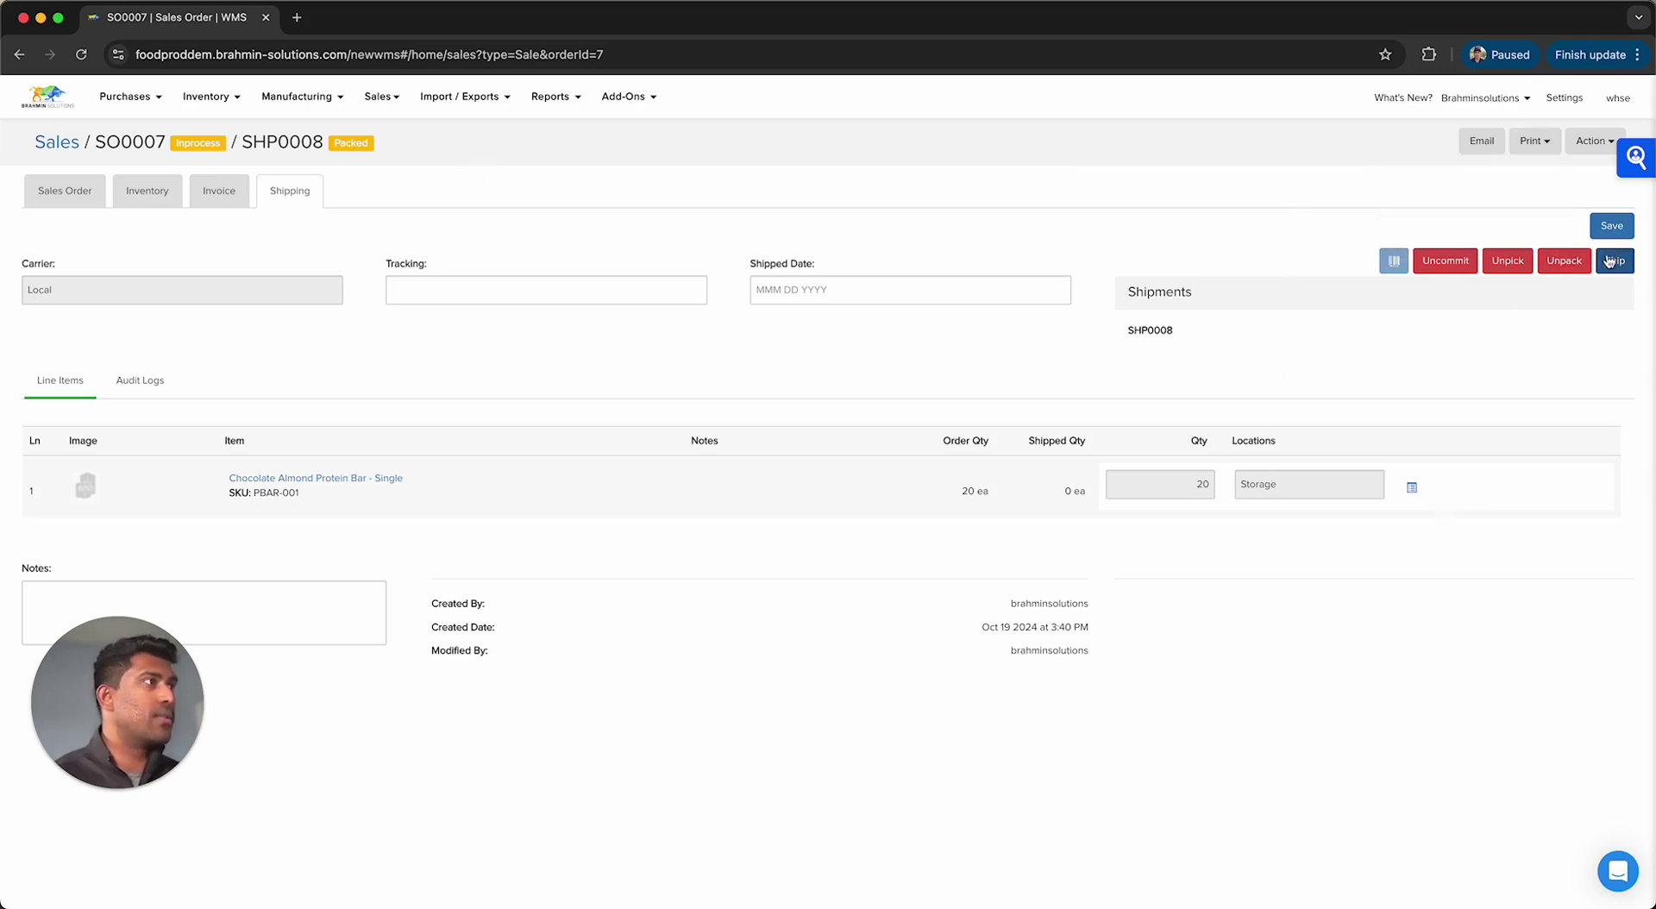
{"action": "left_click", "coordinate": [1534, 141]}
{"action": "left_click", "coordinate": [1498, 176]}
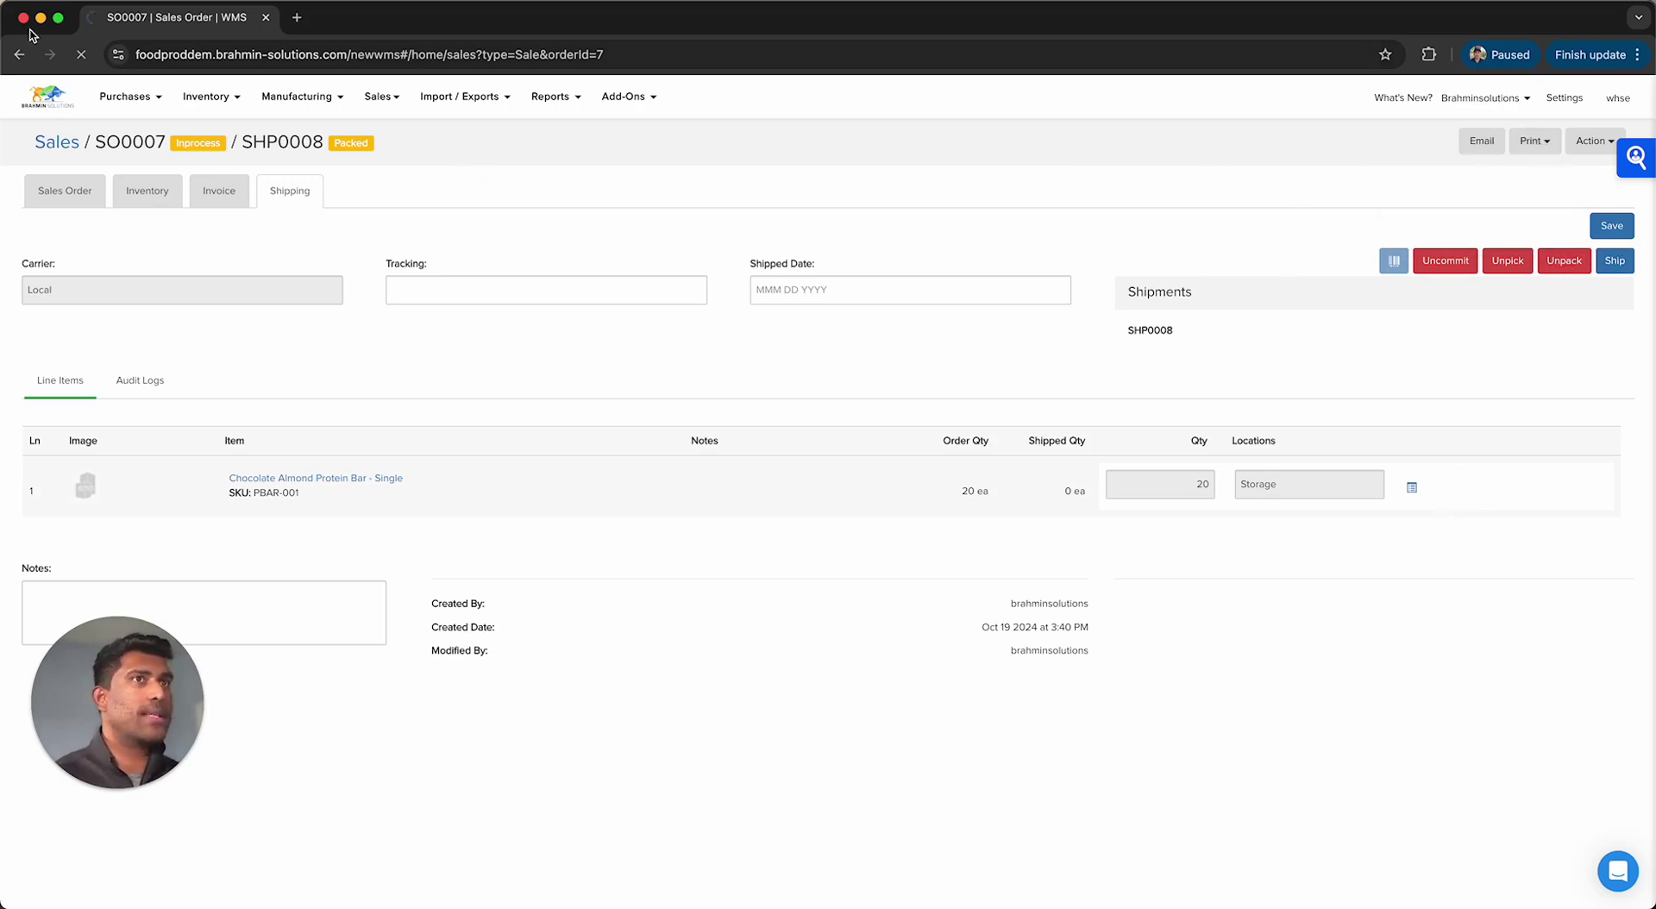
{"action": "left_click", "coordinate": [1264, 95]}
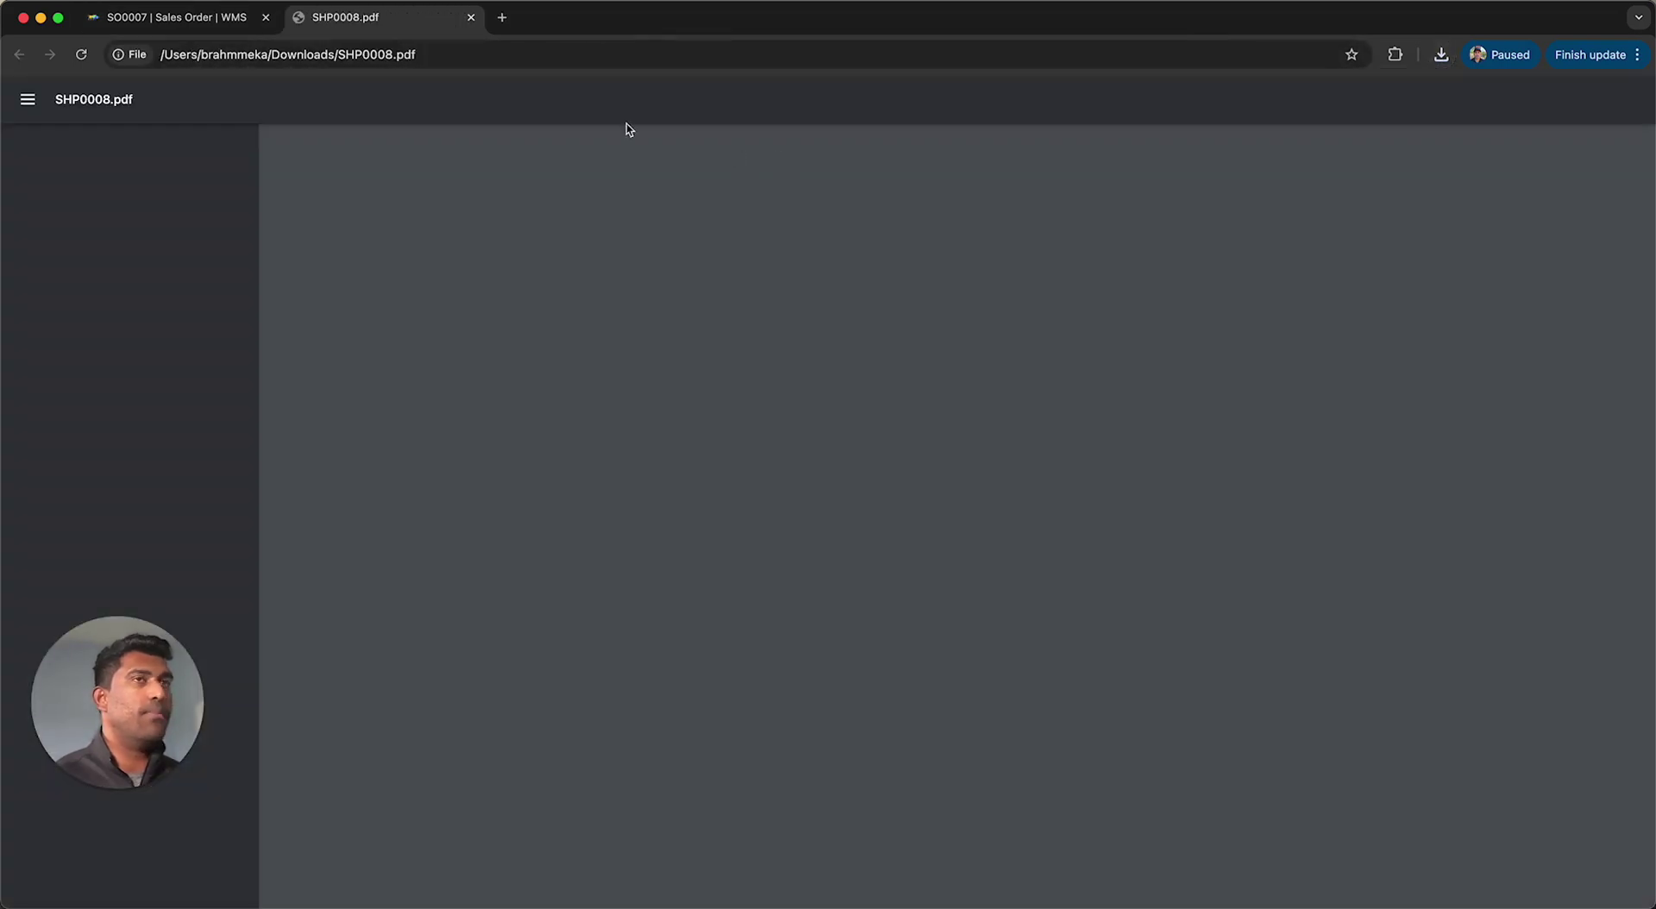
{"action": "scroll", "coordinate": [987, 436], "scroll_direction": "down", "scroll_amount": 3}
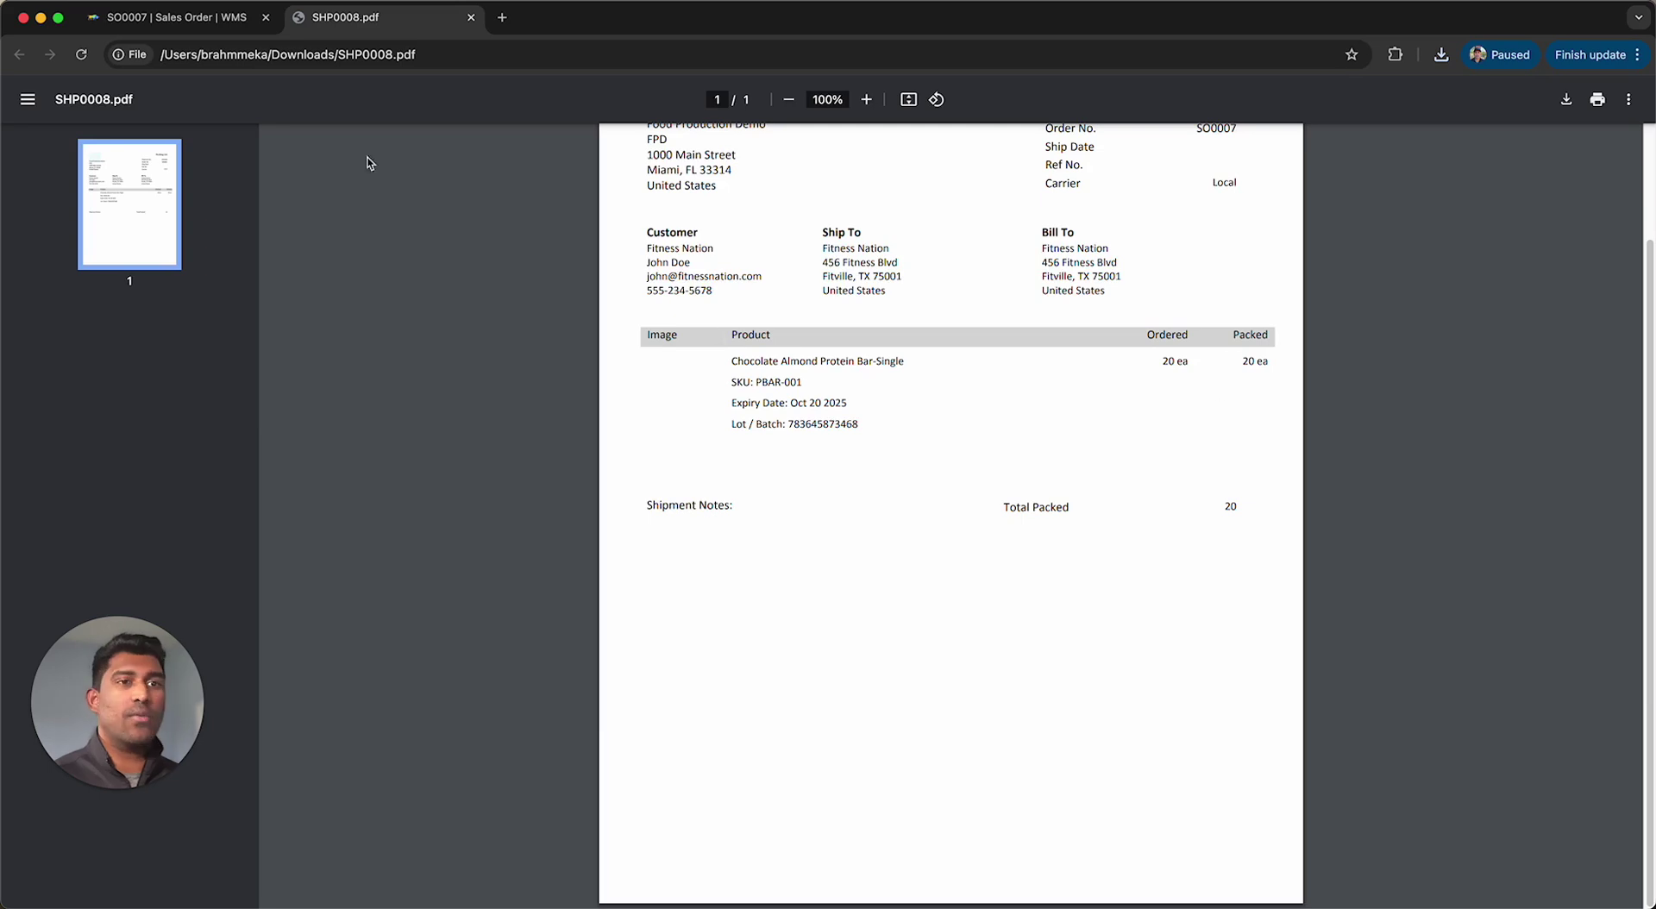
- Return to the Fitness Nation sales order, ship the packed shipment and confirm an invoice for the ordered quantity
{"action": "left_click", "coordinate": [189, 21]}
{"action": "left_click", "coordinate": [1628, 264]}
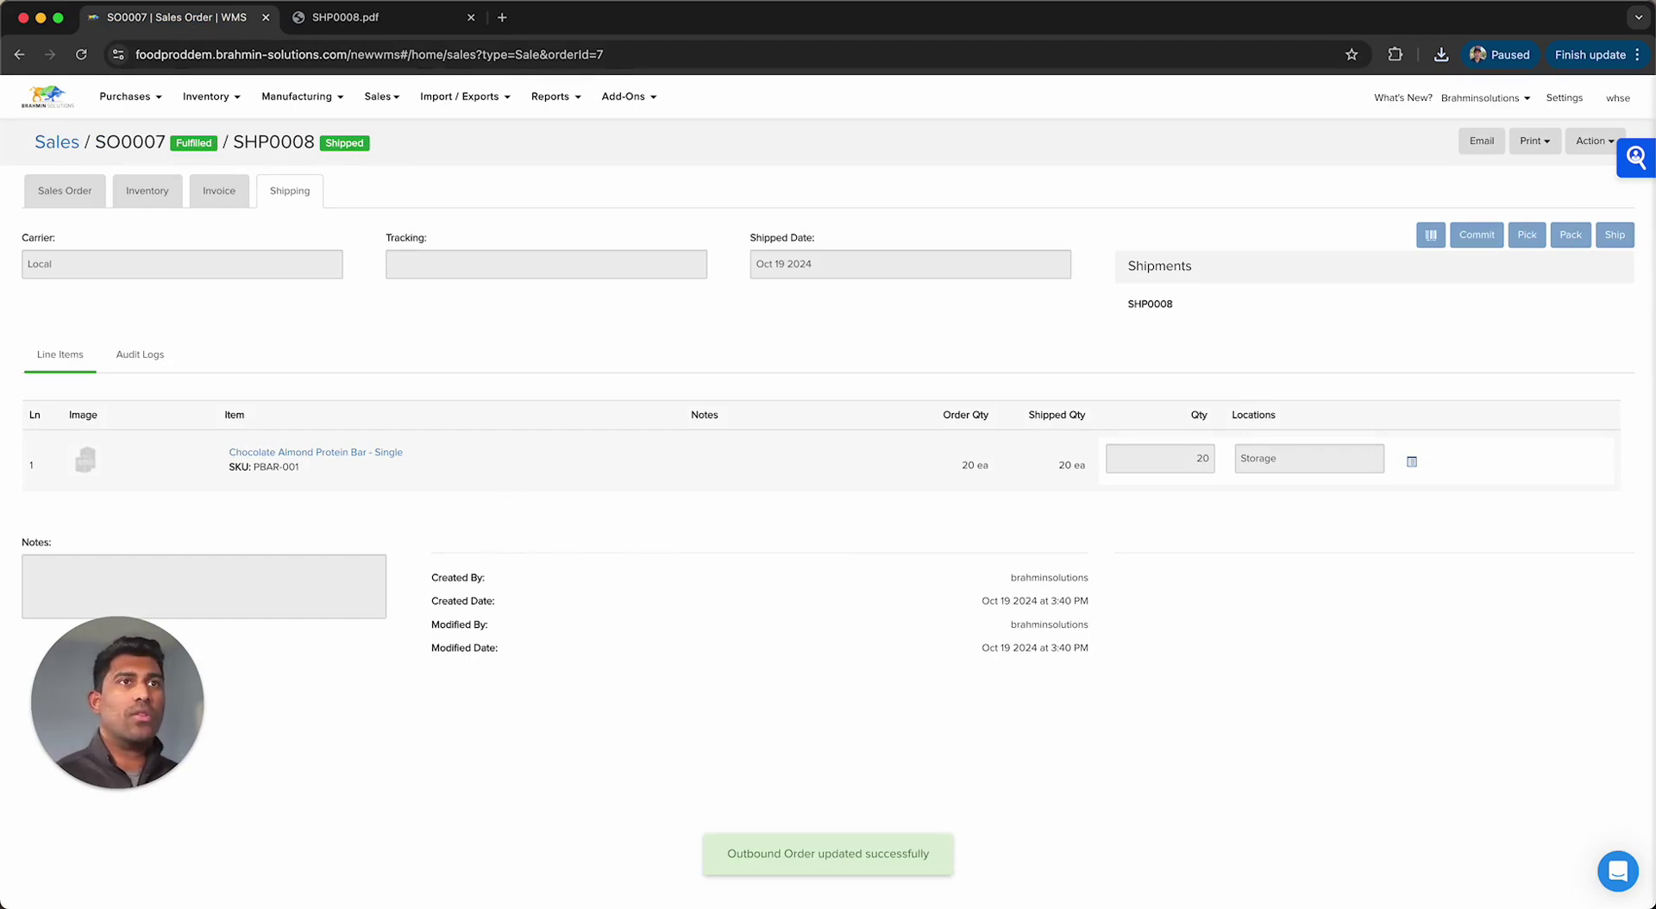
{"action": "left_click", "coordinate": [234, 193]}
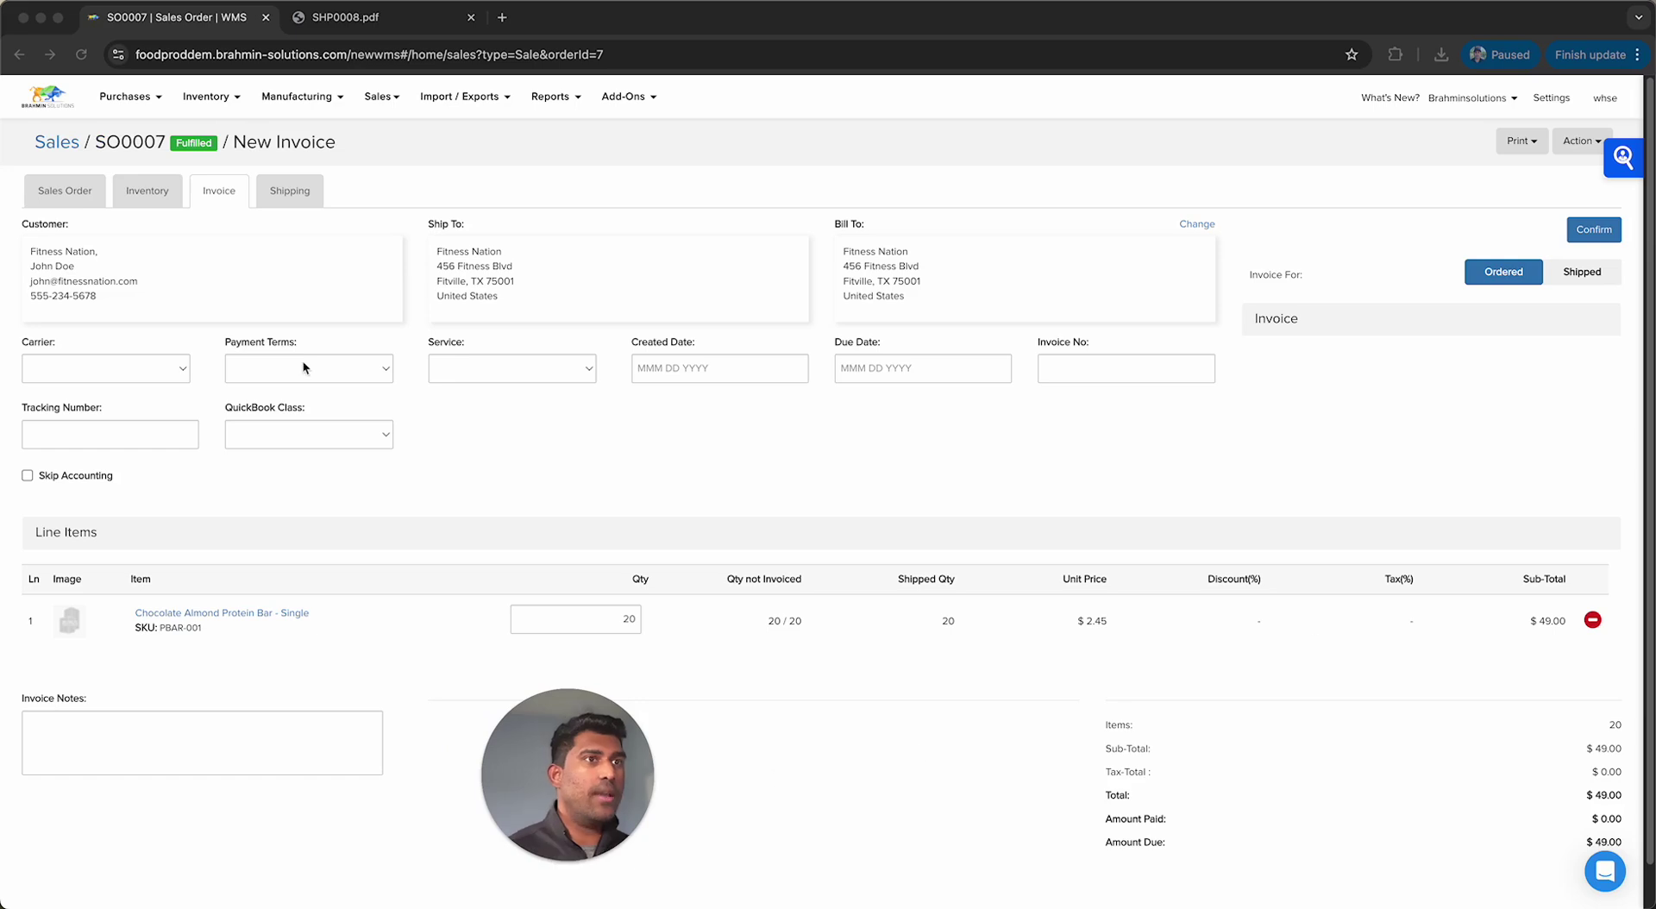
{"action": "left_click", "coordinate": [358, 371]}
{"action": "left_click", "coordinate": [461, 394]}
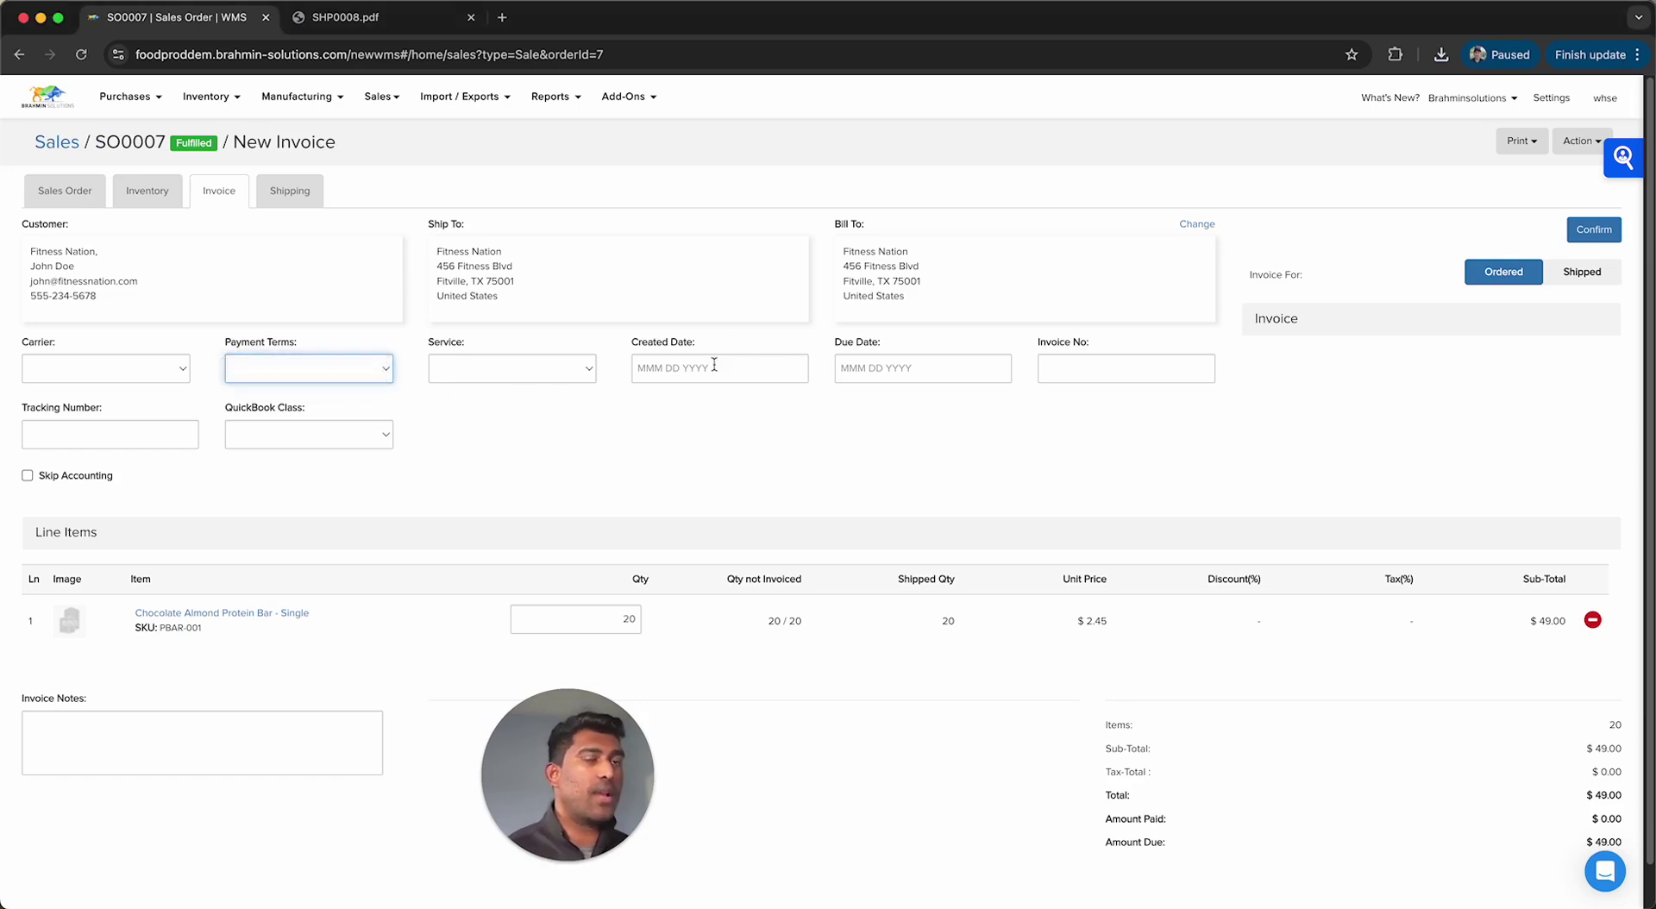
{"action": "left_click", "coordinate": [1595, 231]}
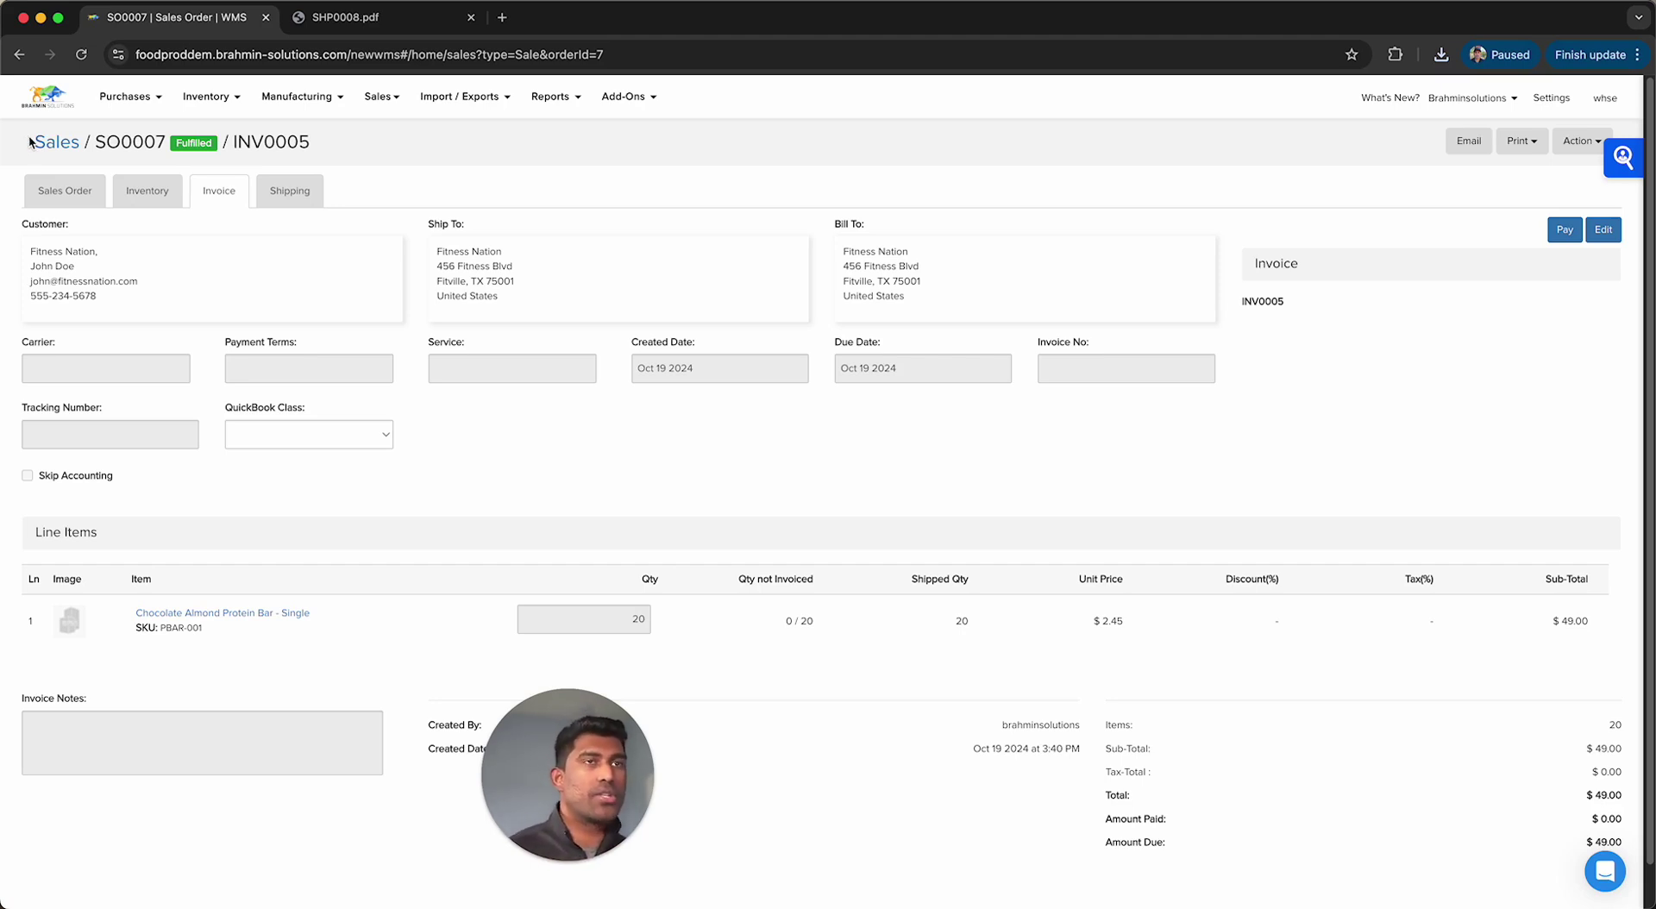
- Leave the sales order and generate a Make To Stock manufacture order for 90 Chocolate Almond Protein Bar - Carton
{"action": "left_click", "coordinate": [56, 142]}
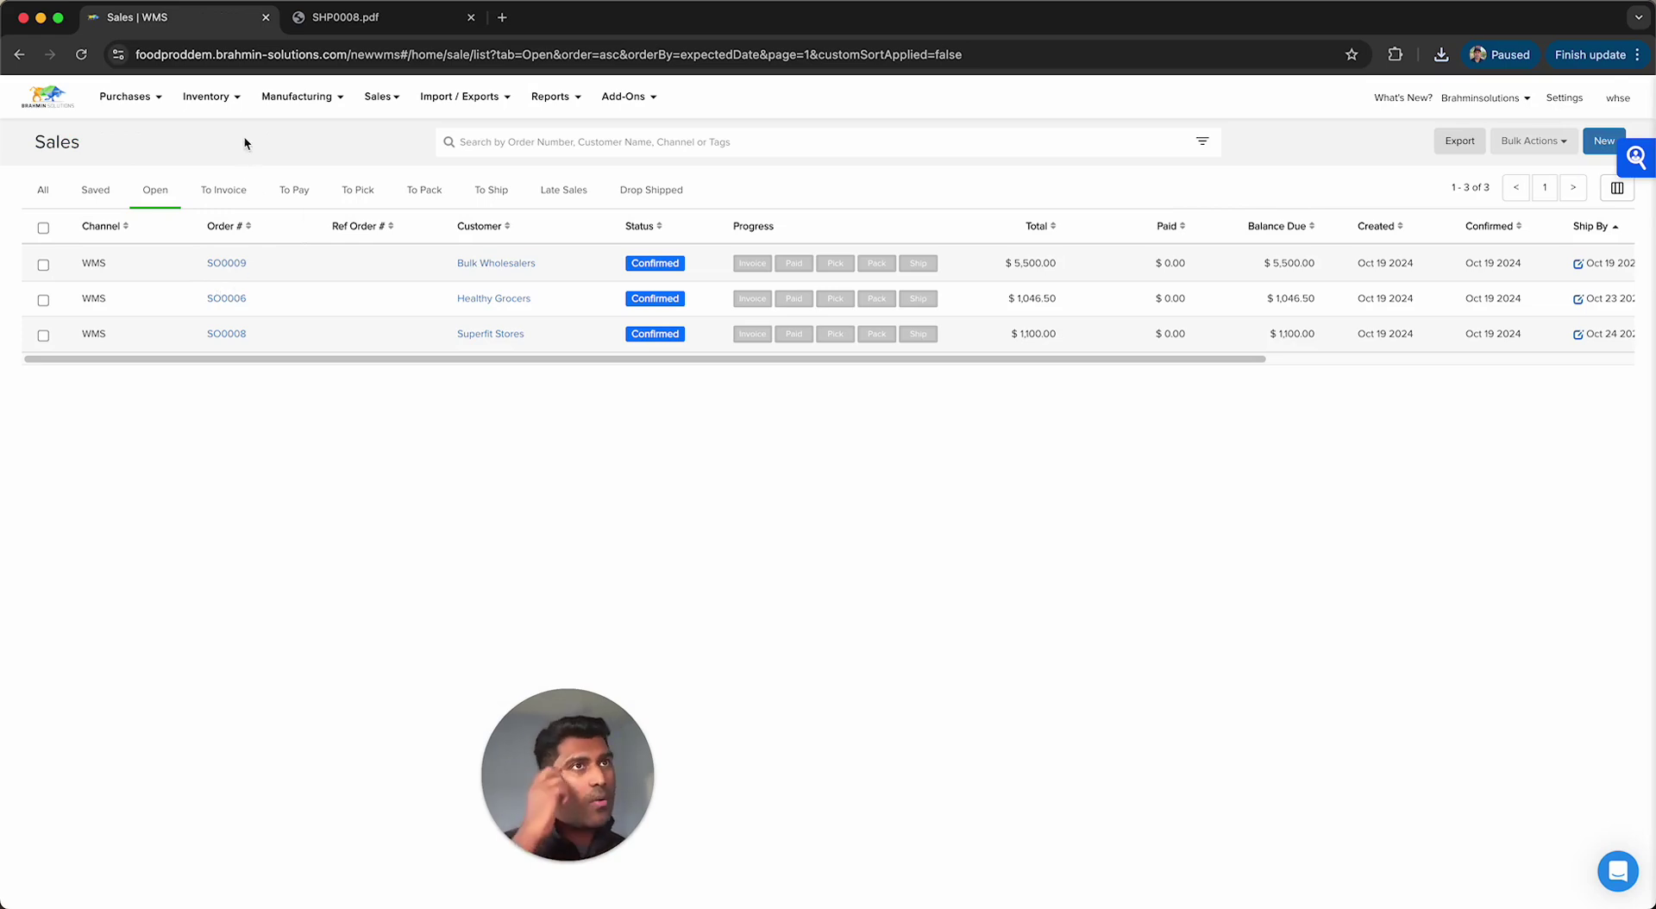
{"action": "left_click", "coordinate": [320, 98]}
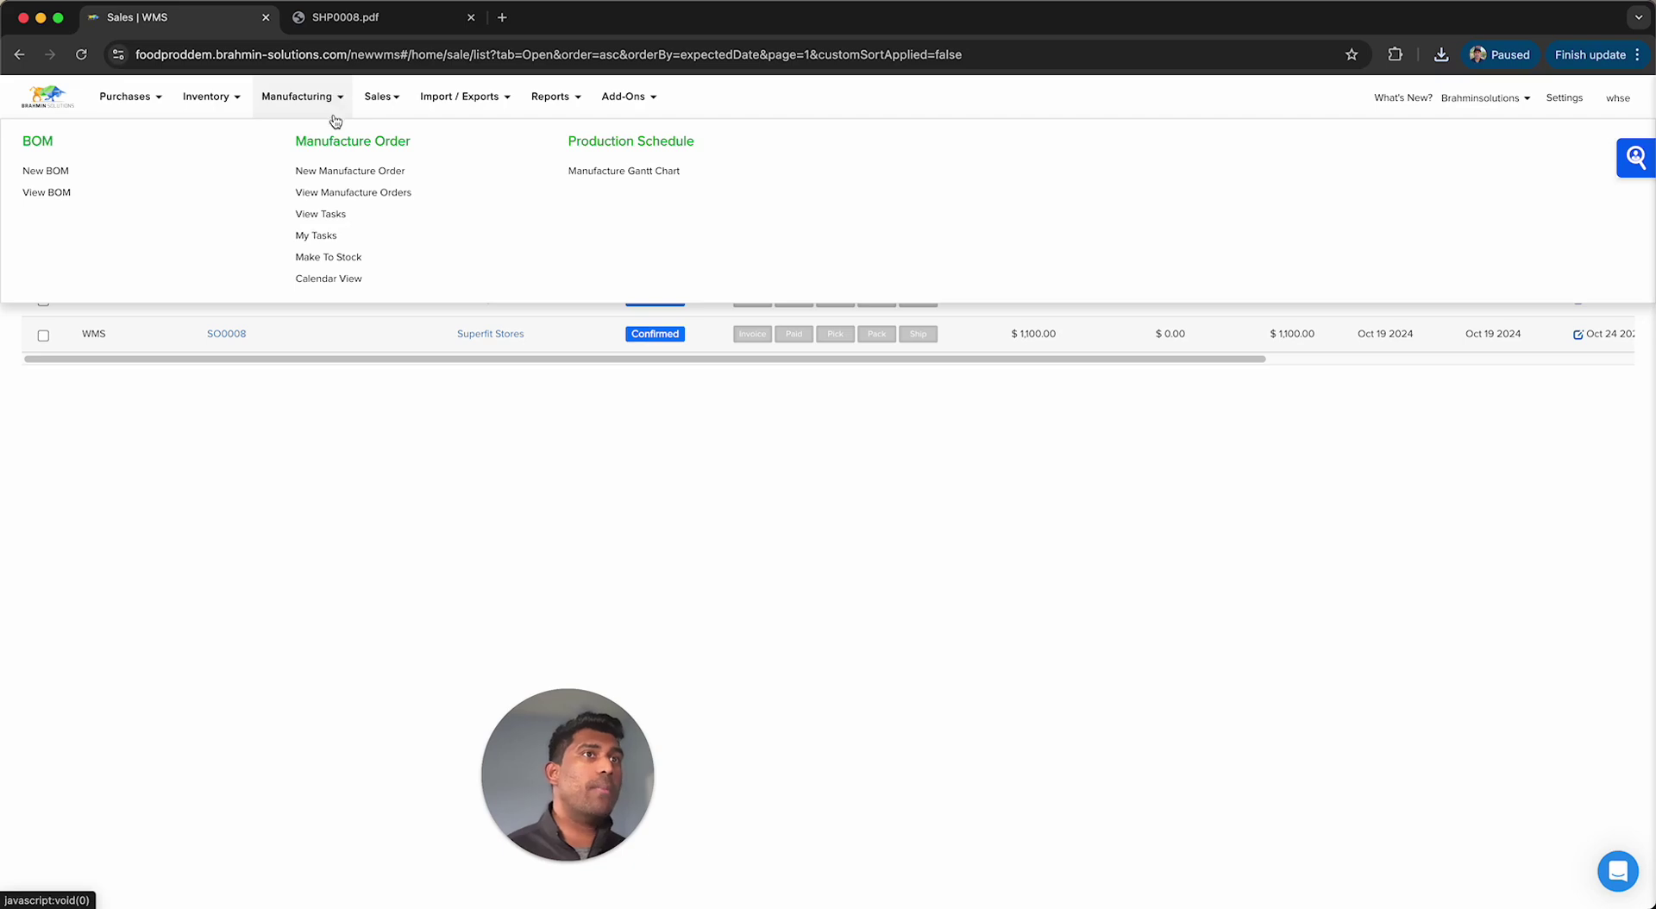
{"action": "left_click", "coordinate": [353, 258]}
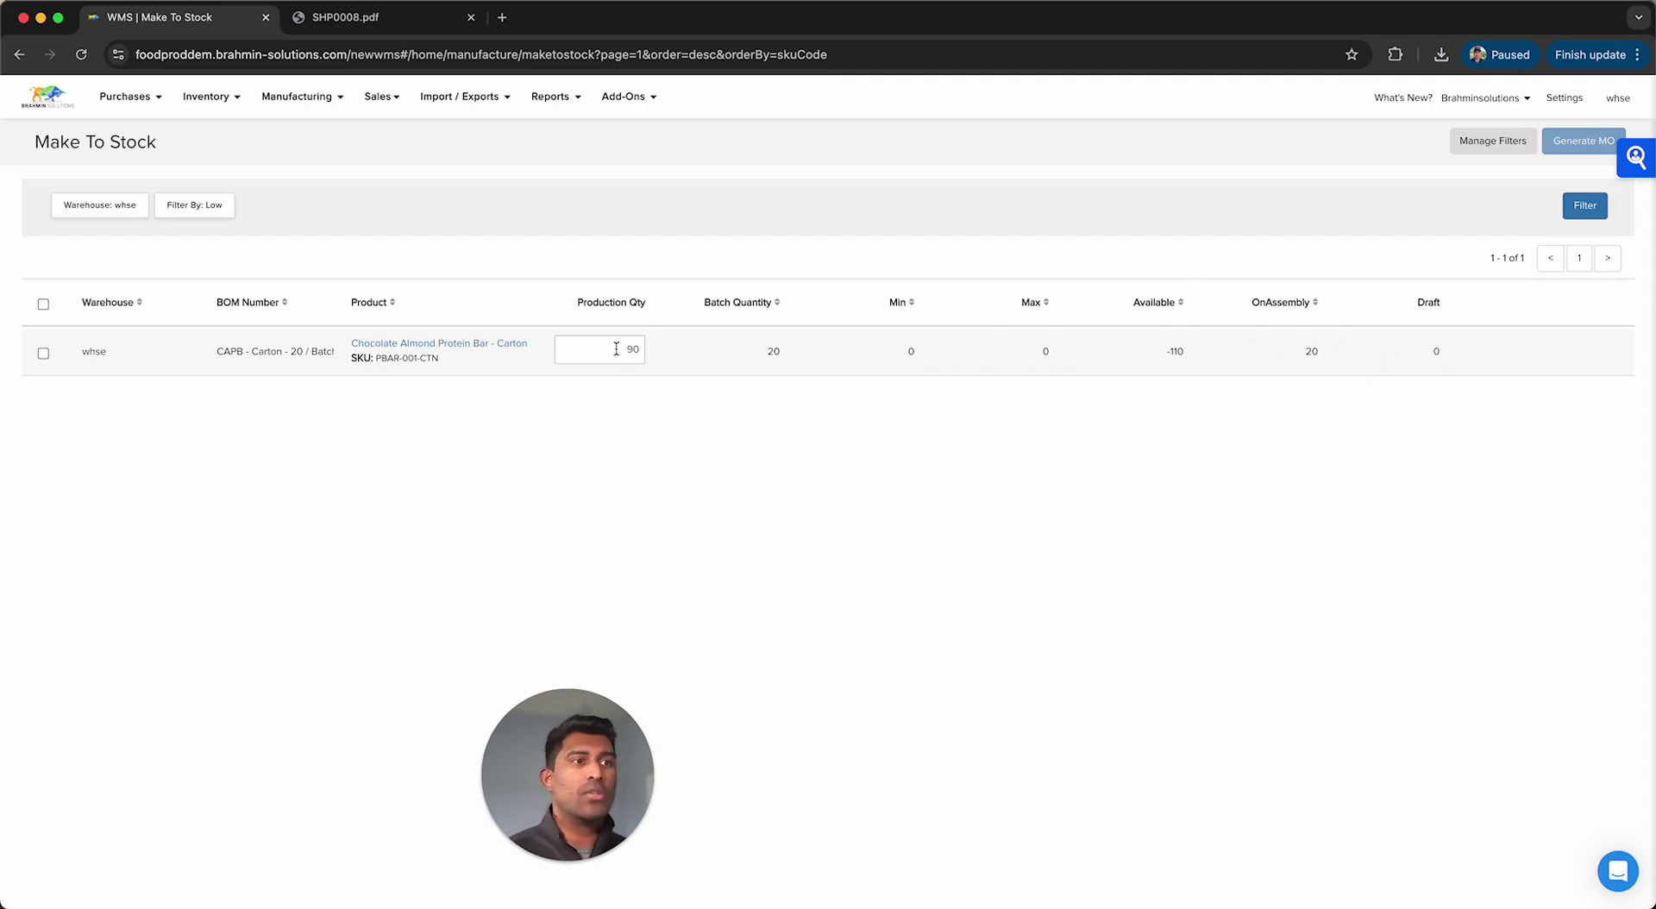
{"action": "left_click", "coordinate": [44, 354]}
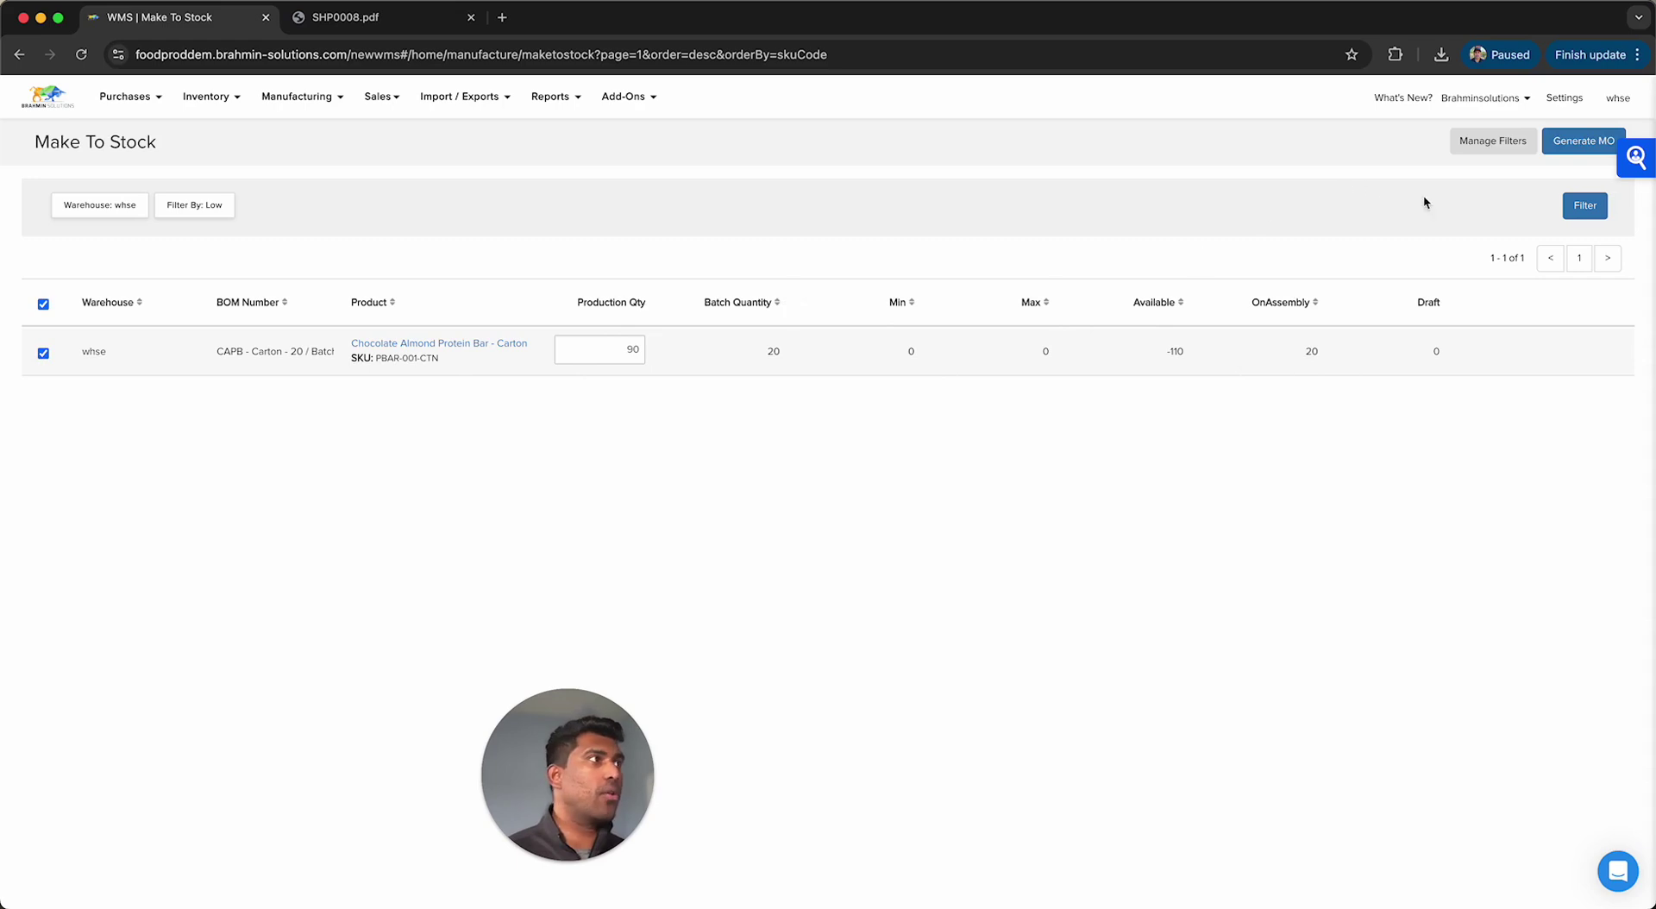
{"action": "left_click", "coordinate": [1569, 141]}
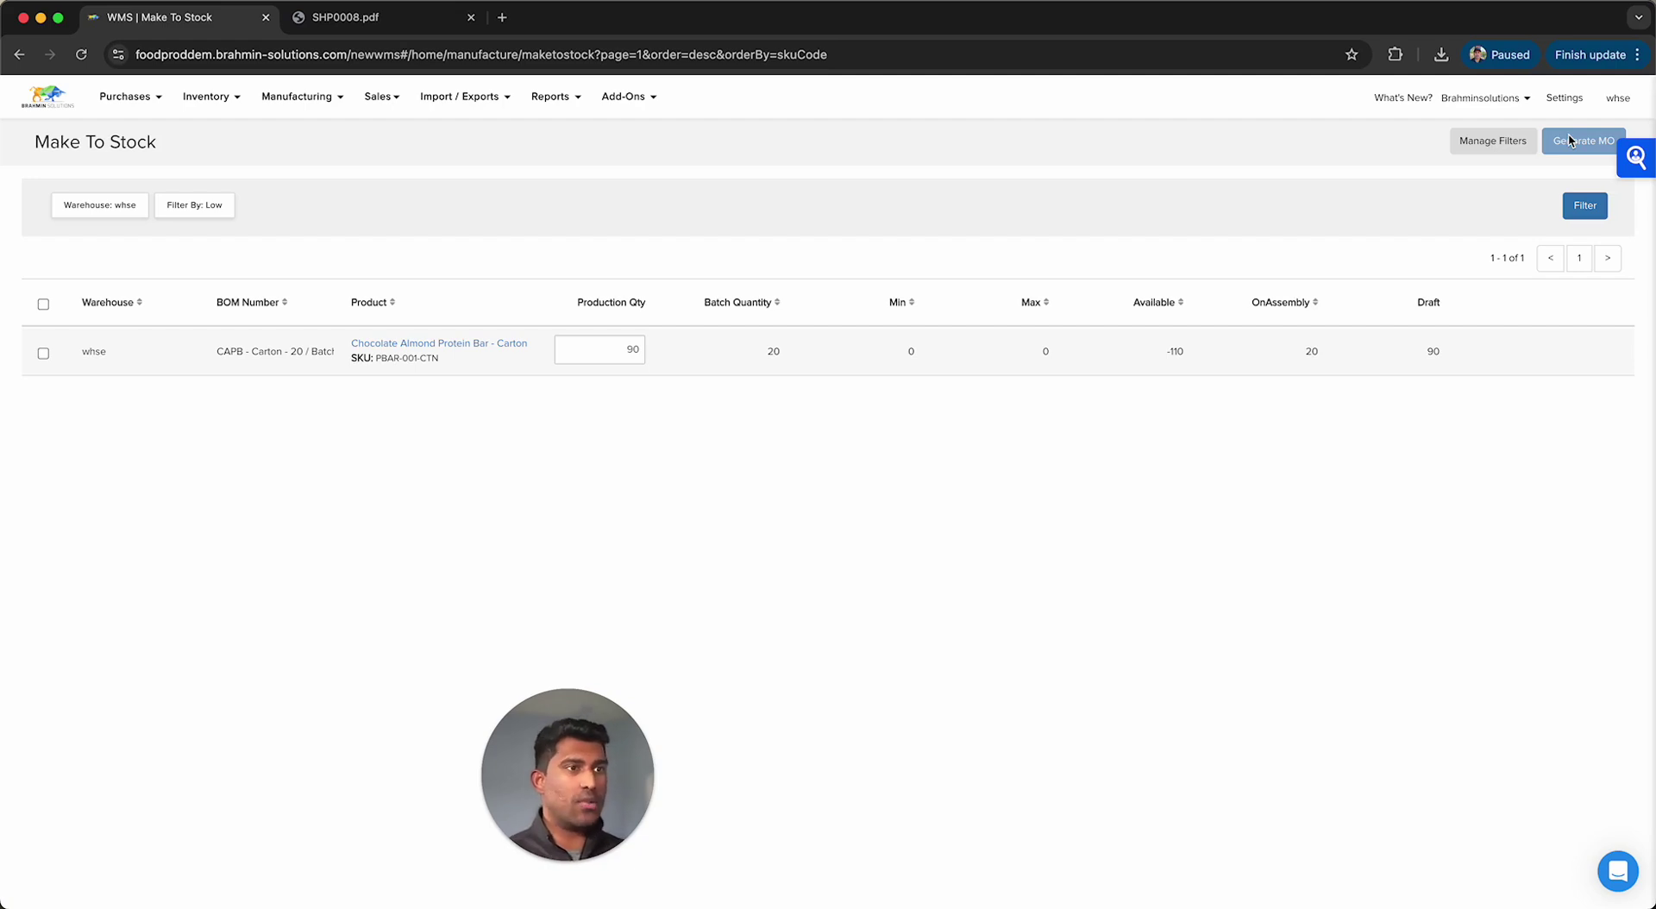
- View the draft manufacture orders
{"action": "left_click", "coordinate": [304, 101]}
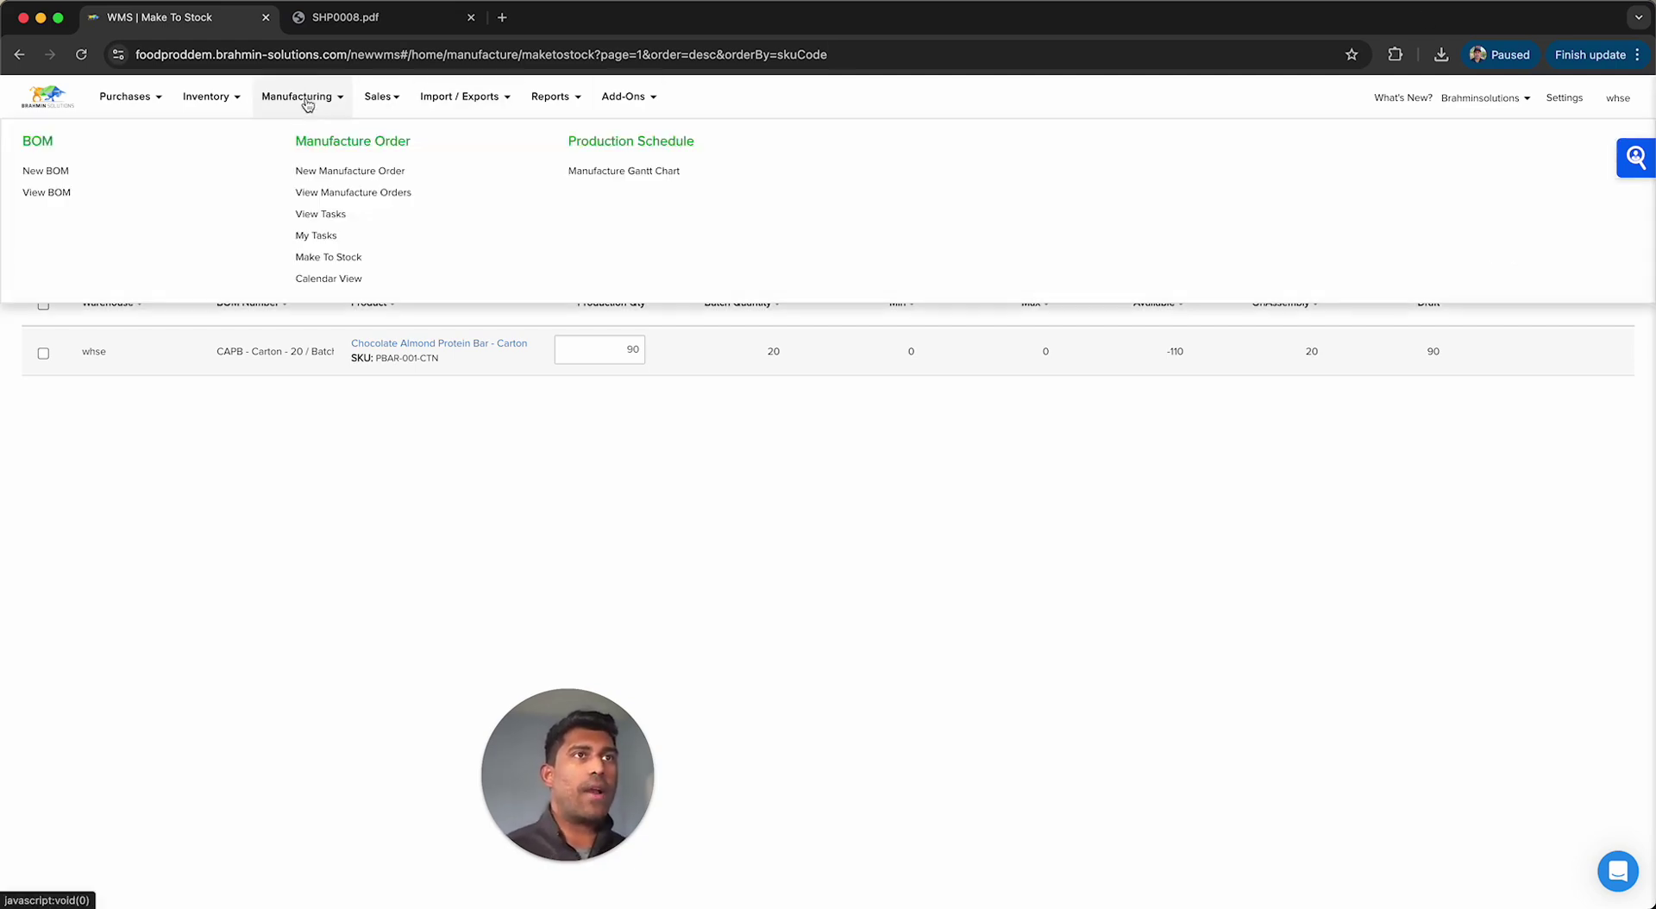
{"action": "left_click", "coordinate": [348, 201]}
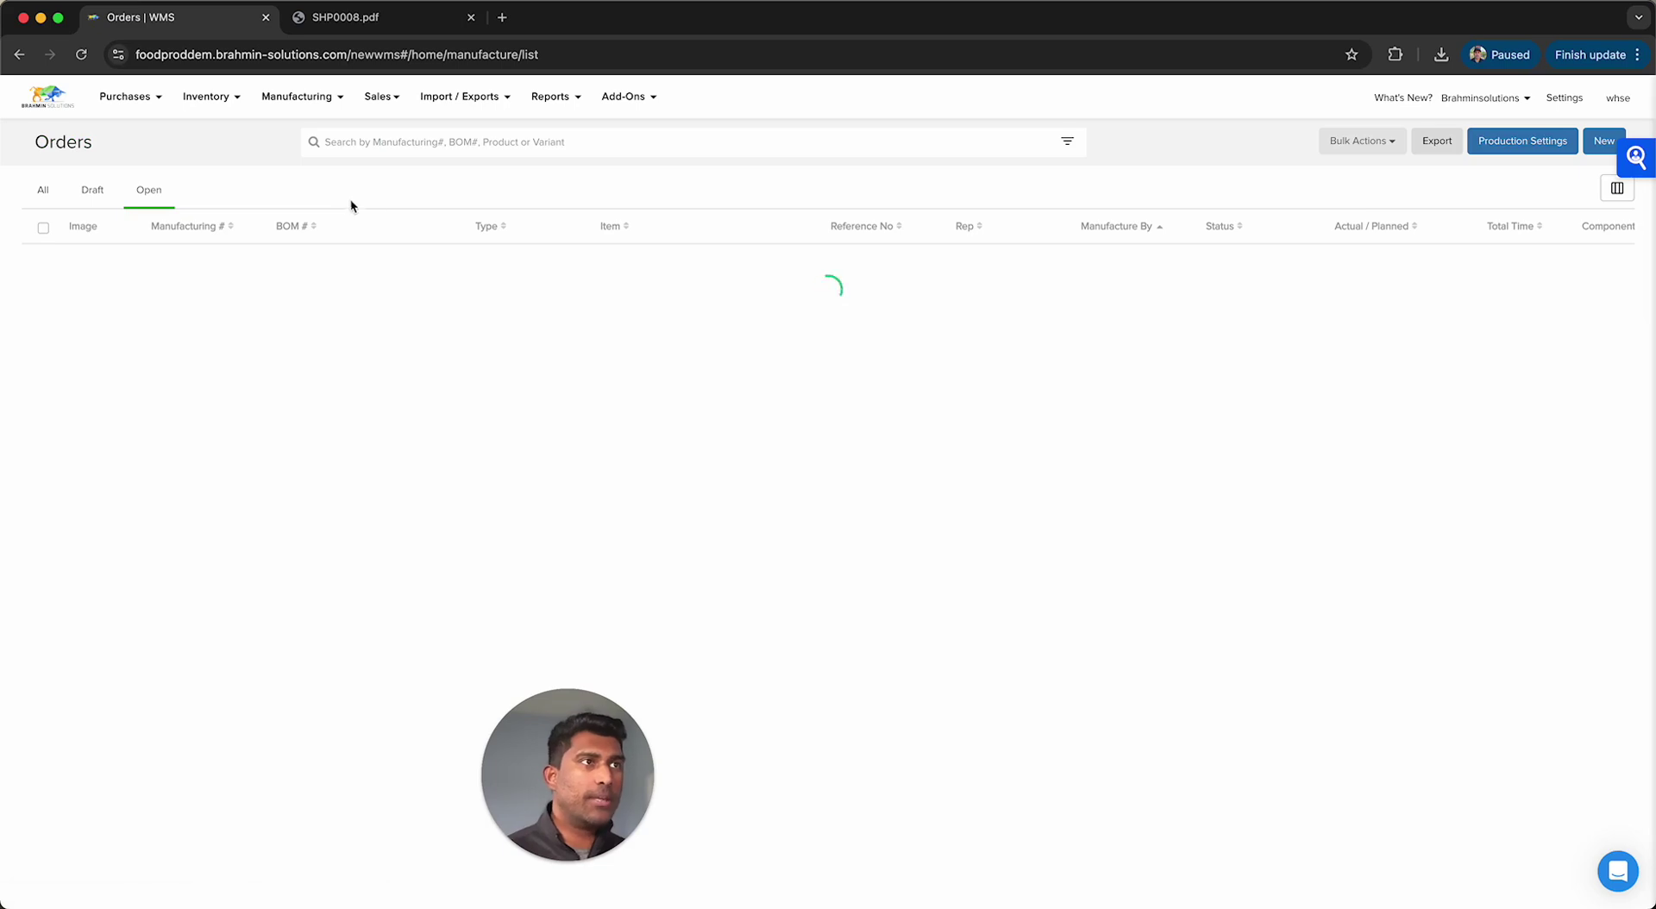
{"action": "left_click", "coordinate": [92, 191]}
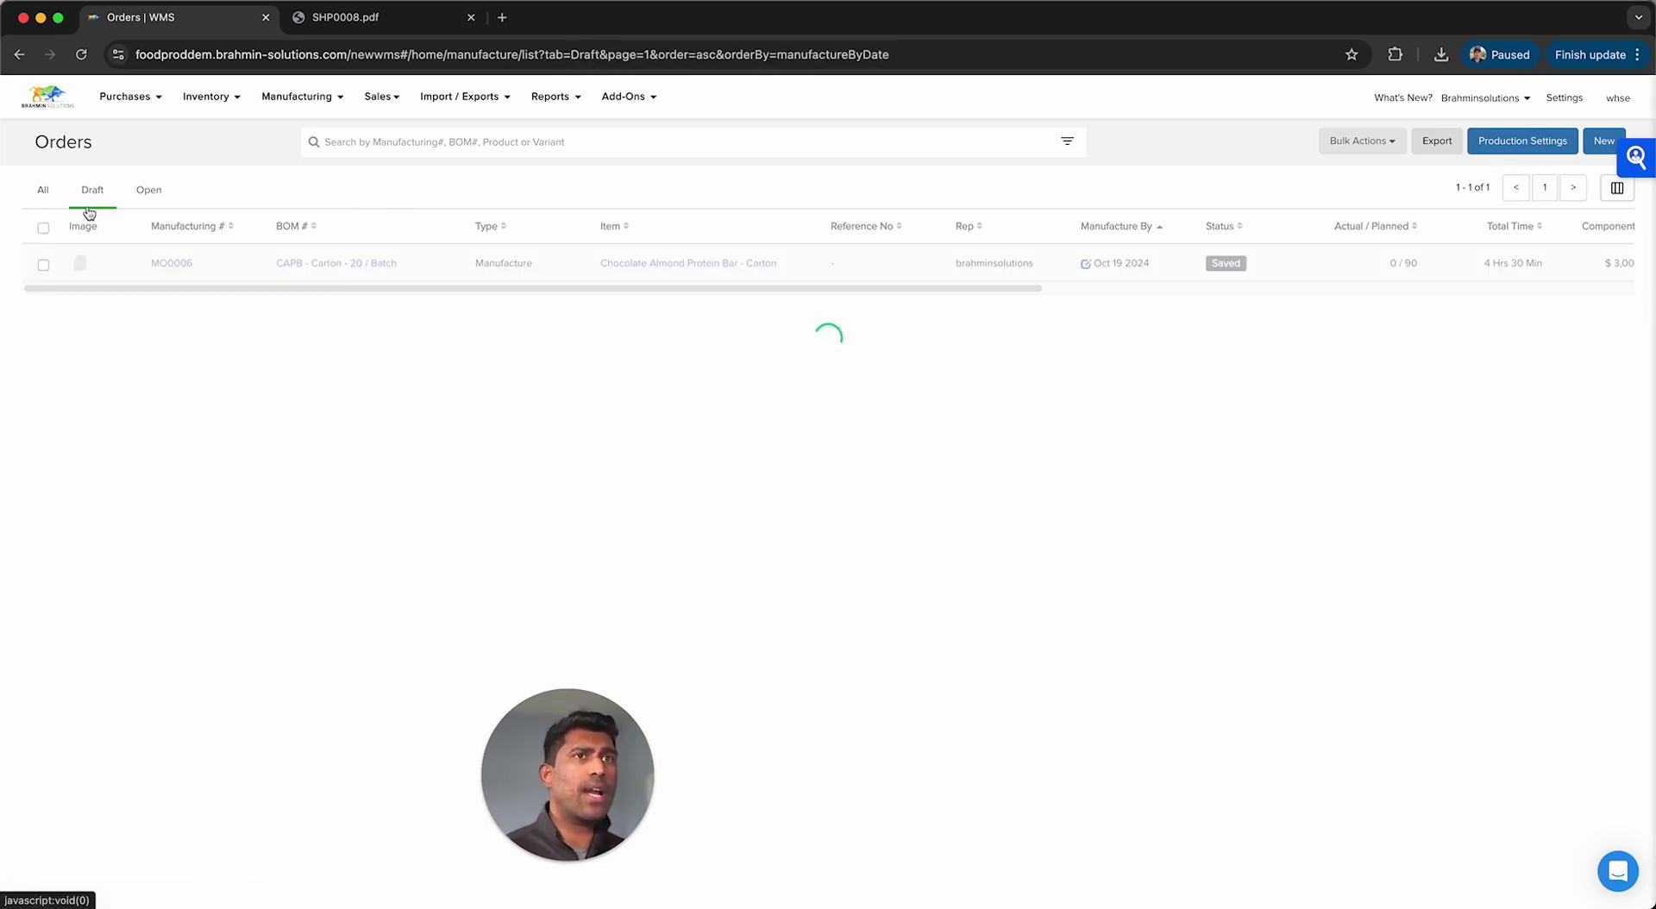
- Set the Manufacture By date of draft order MO0006 to Oct 23 2024
{"action": "left_click", "coordinate": [1084, 265]}
{"action": "left_click", "coordinate": [1147, 259]}
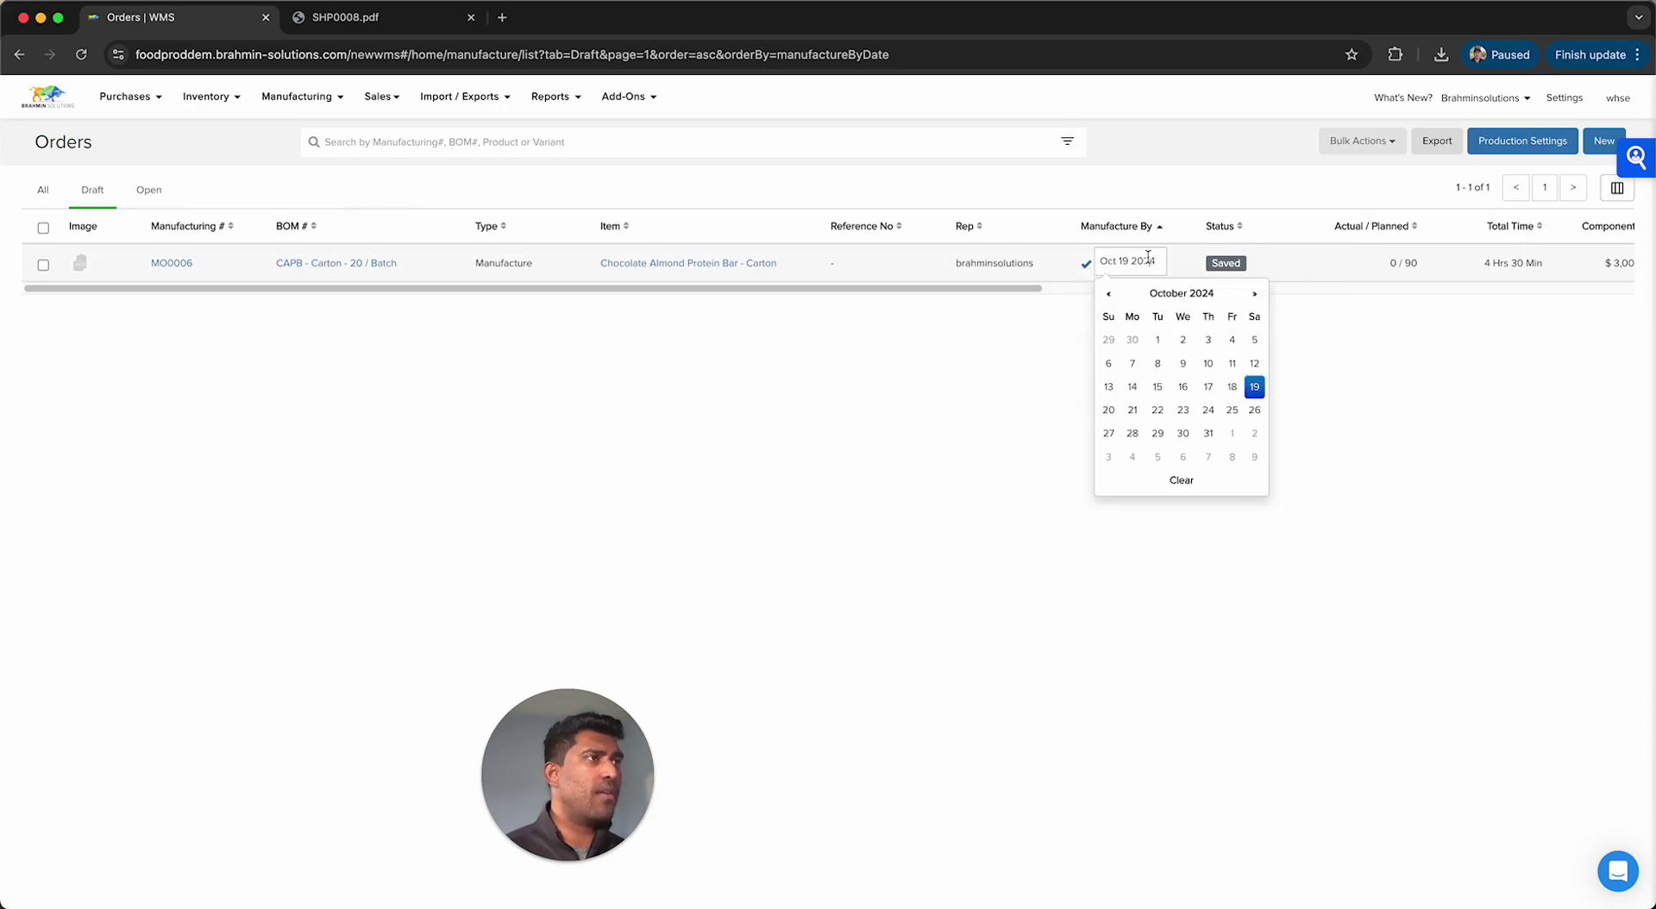
{"action": "left_click", "coordinate": [1208, 411]}
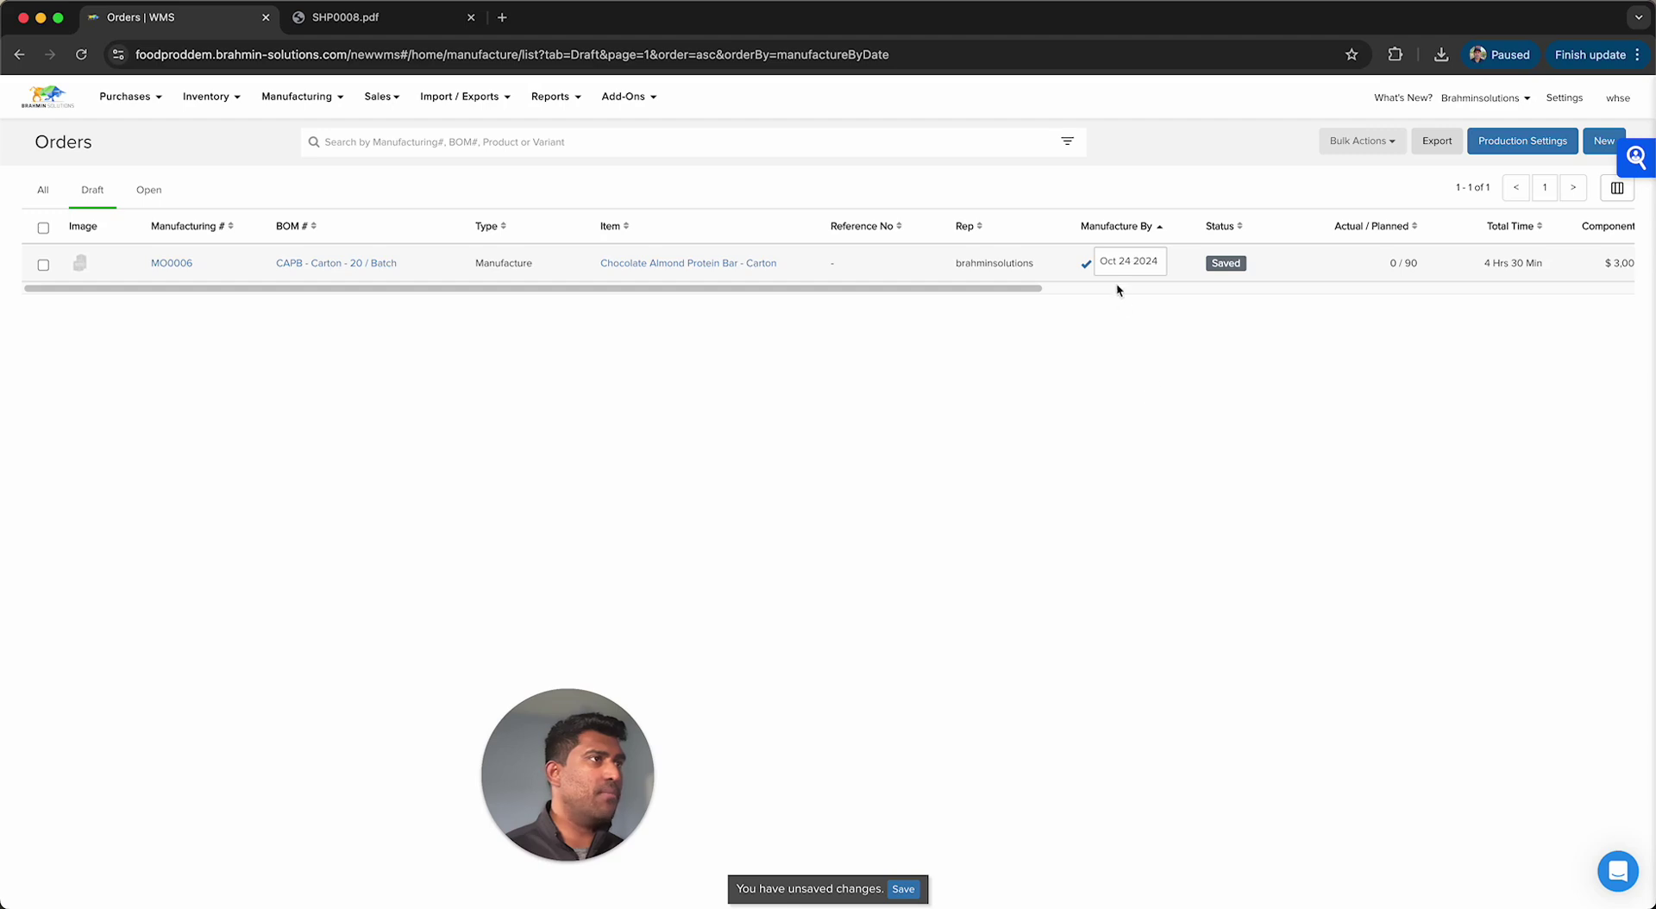
{"action": "left_click", "coordinate": [1125, 261]}
{"action": "left_click", "coordinate": [1178, 410]}
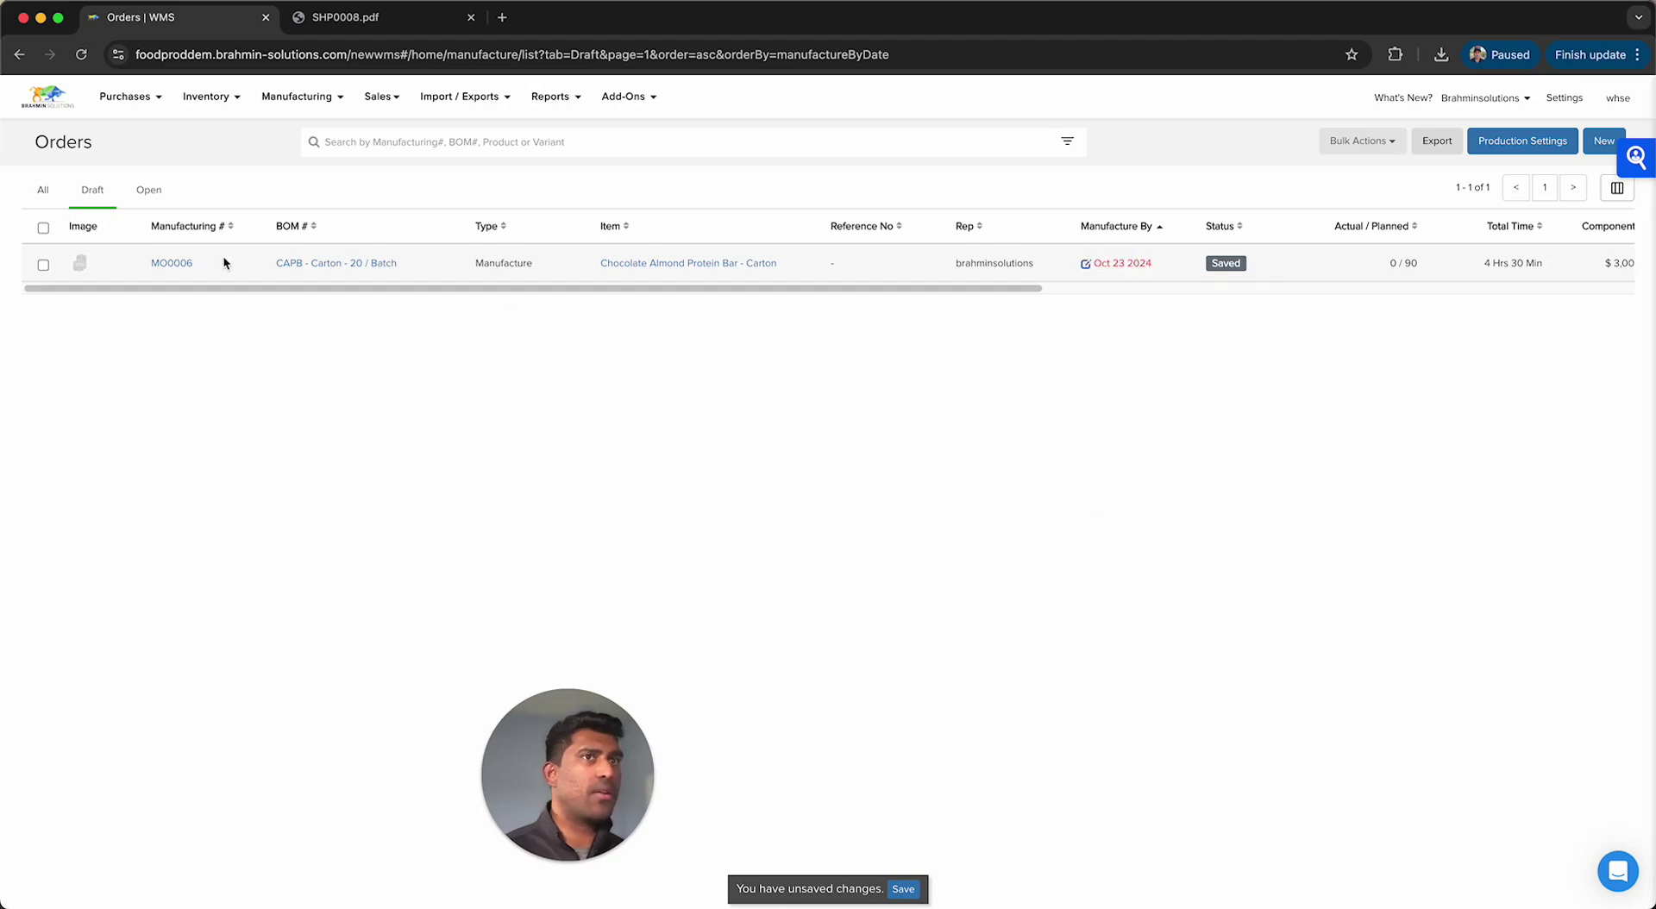
- Bulk-confirm draft manufacture order MO0006 with a Manufacture By date of Oct 23 2024
{"action": "left_click", "coordinate": [44, 265]}
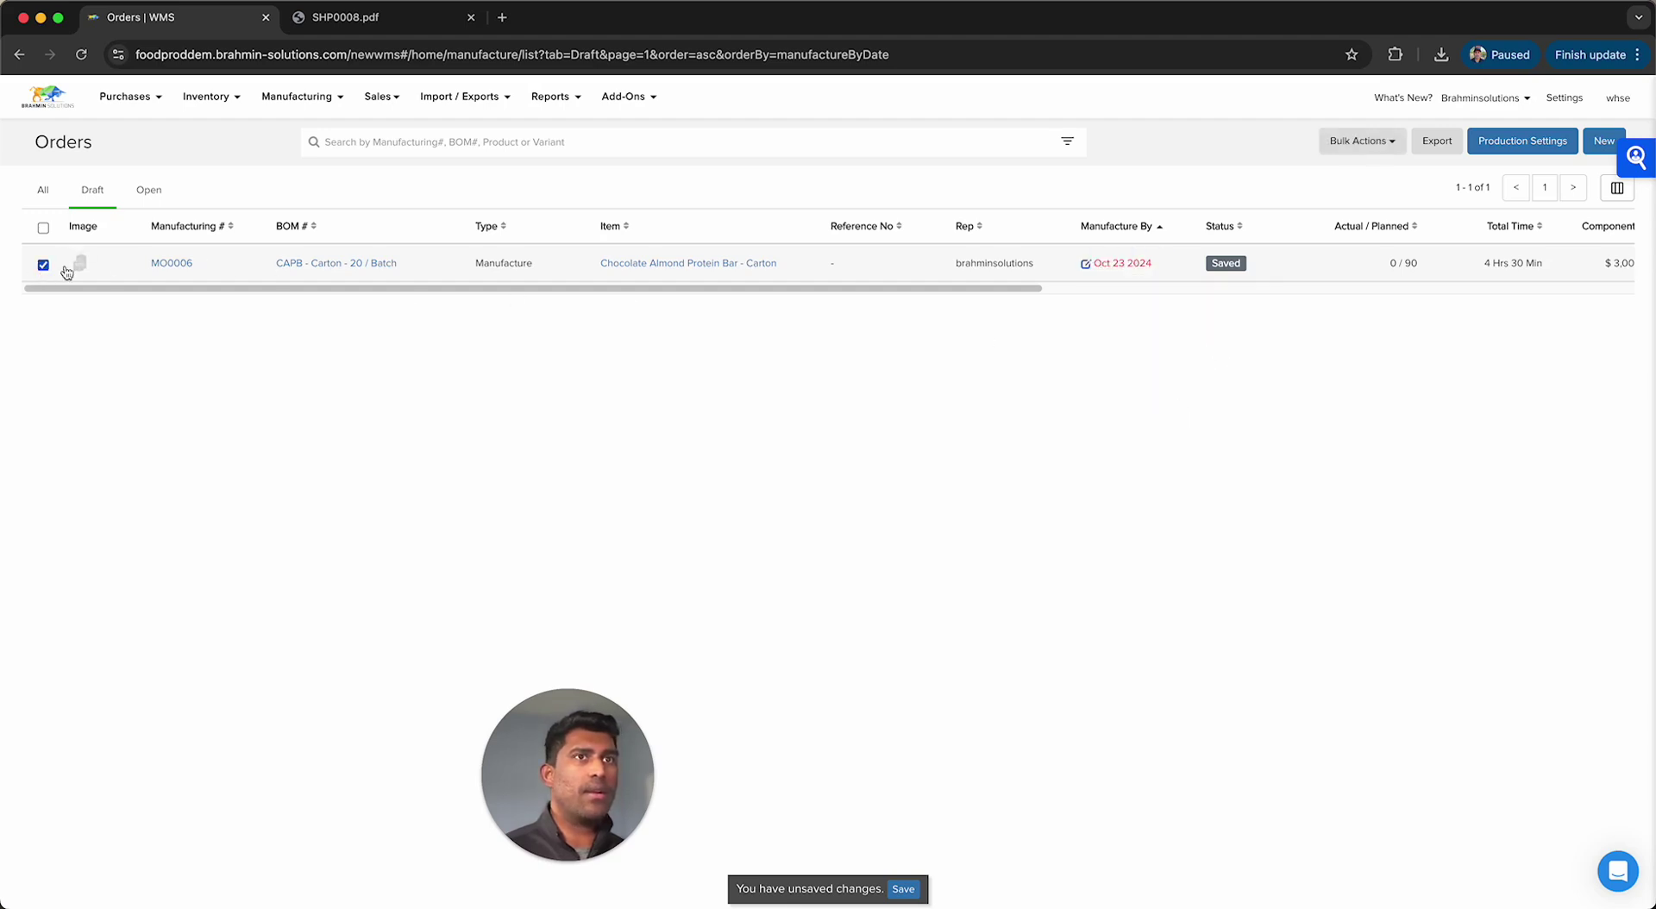
{"action": "left_click", "coordinate": [1361, 141]}
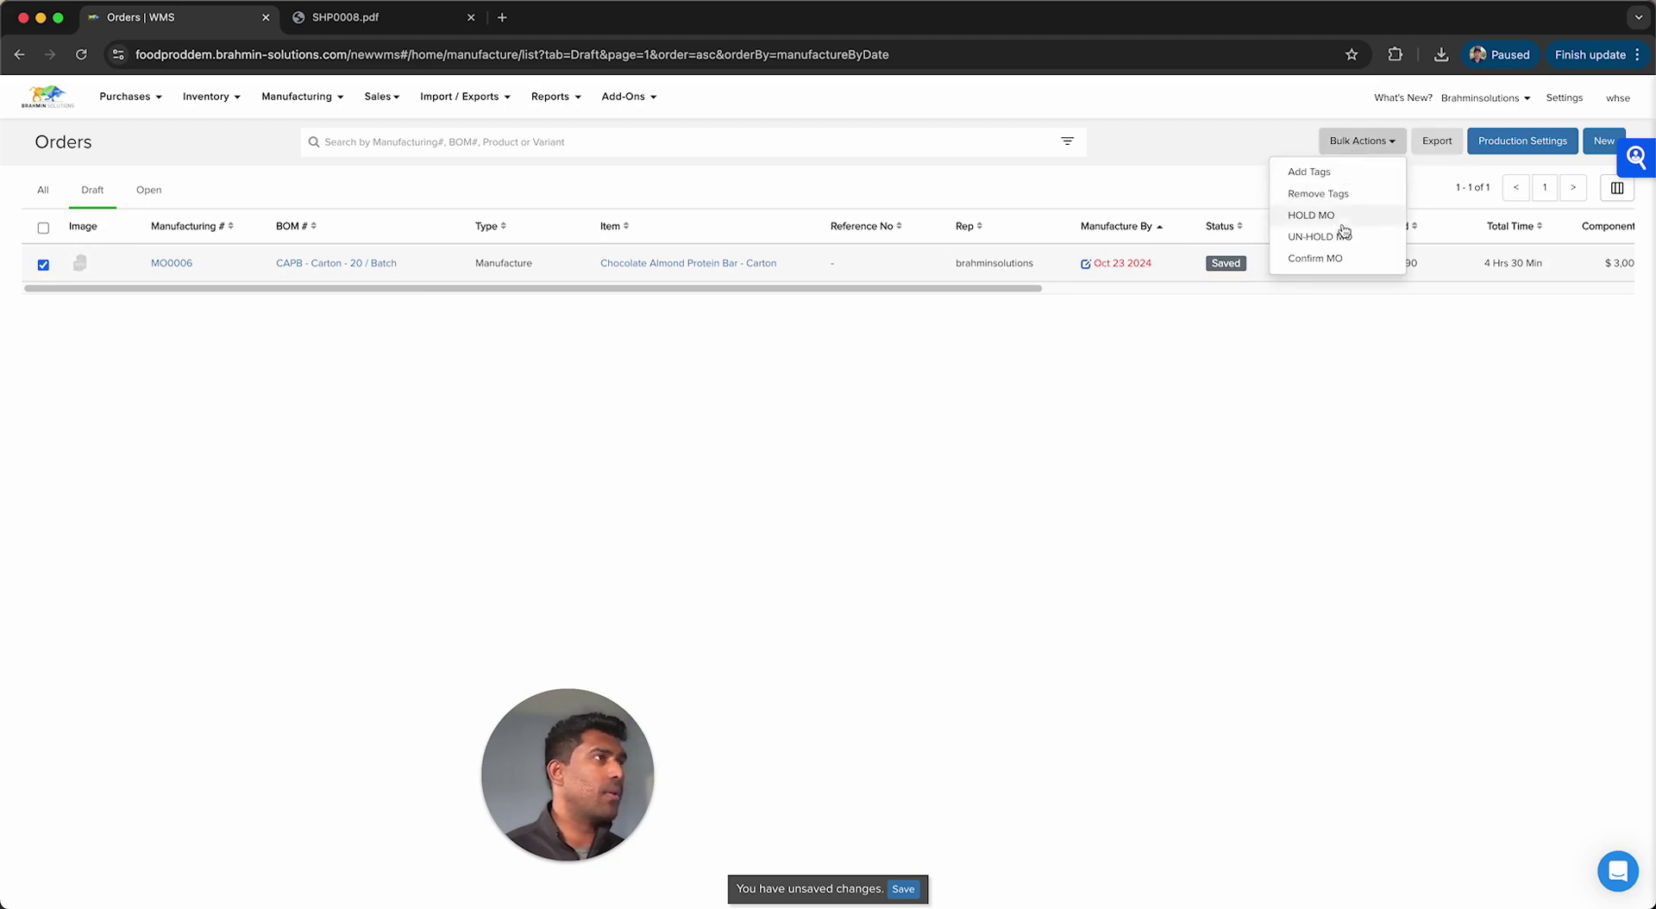
{"action": "left_click", "coordinate": [1335, 260]}
{"action": "left_click", "coordinate": [854, 467]}
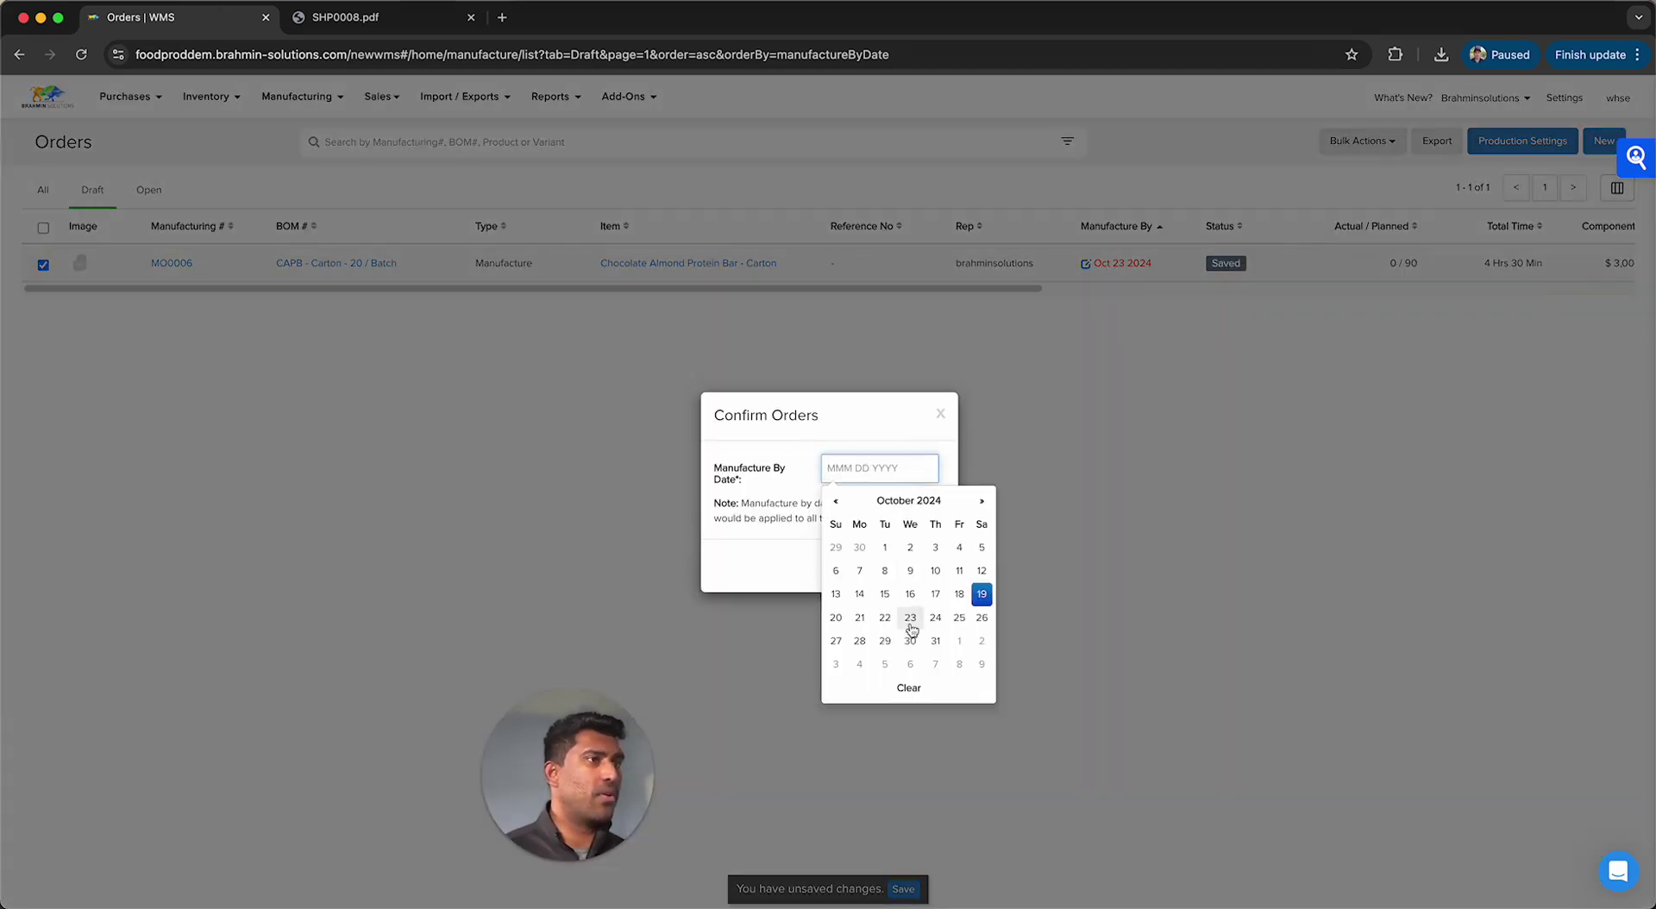
{"action": "left_click", "coordinate": [910, 619]}
{"action": "left_click", "coordinate": [865, 565]}
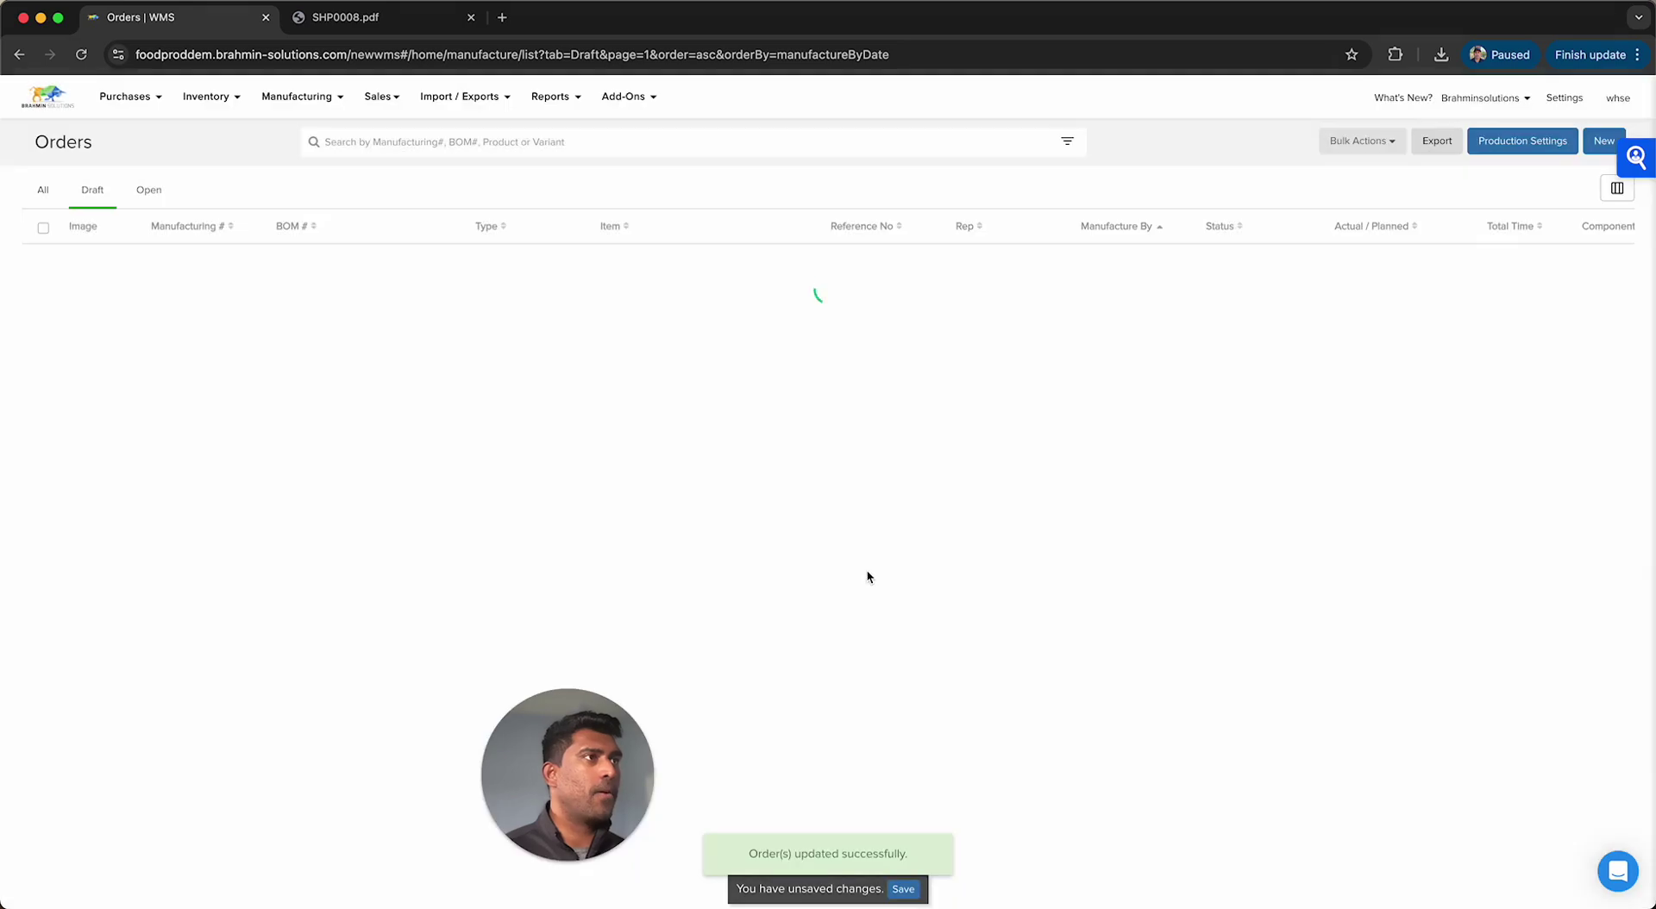
- Open manufacture order MO0004 from the open orders and review its component items, operations and work order
{"action": "left_click", "coordinate": [136, 192]}
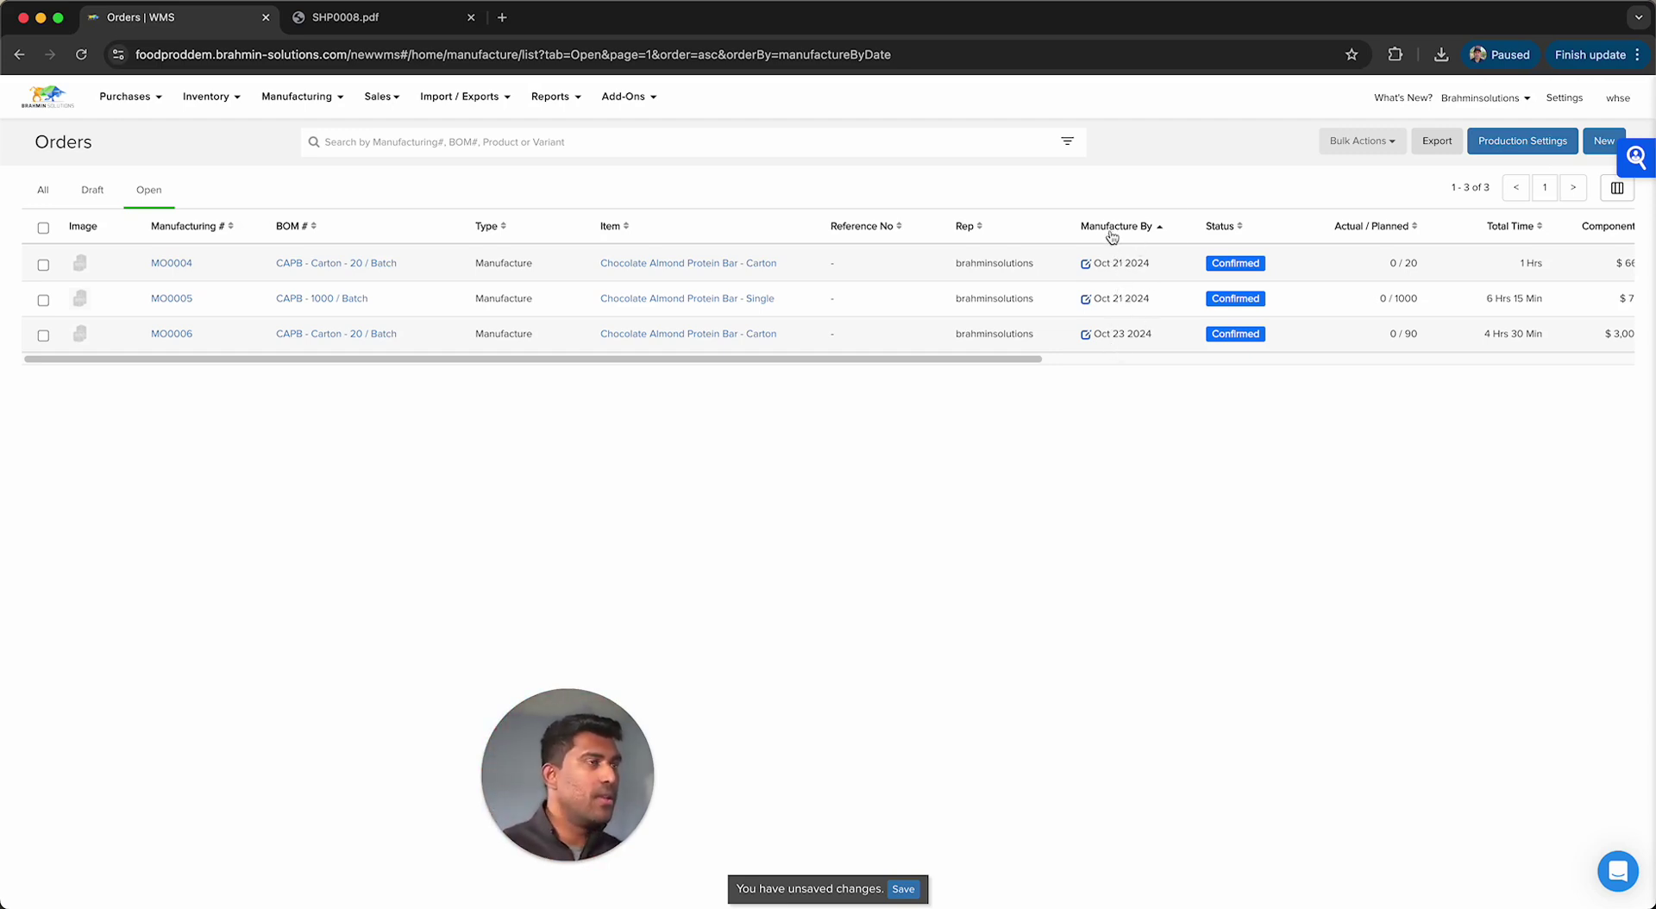
{"action": "left_click", "coordinate": [153, 263]}
{"action": "left_click_drag", "start_coordinate": [593, 775], "coordinate": [230, 809]}
{"action": "left_click_drag", "start_coordinate": [221, 815], "coordinate": [1036, 153]}
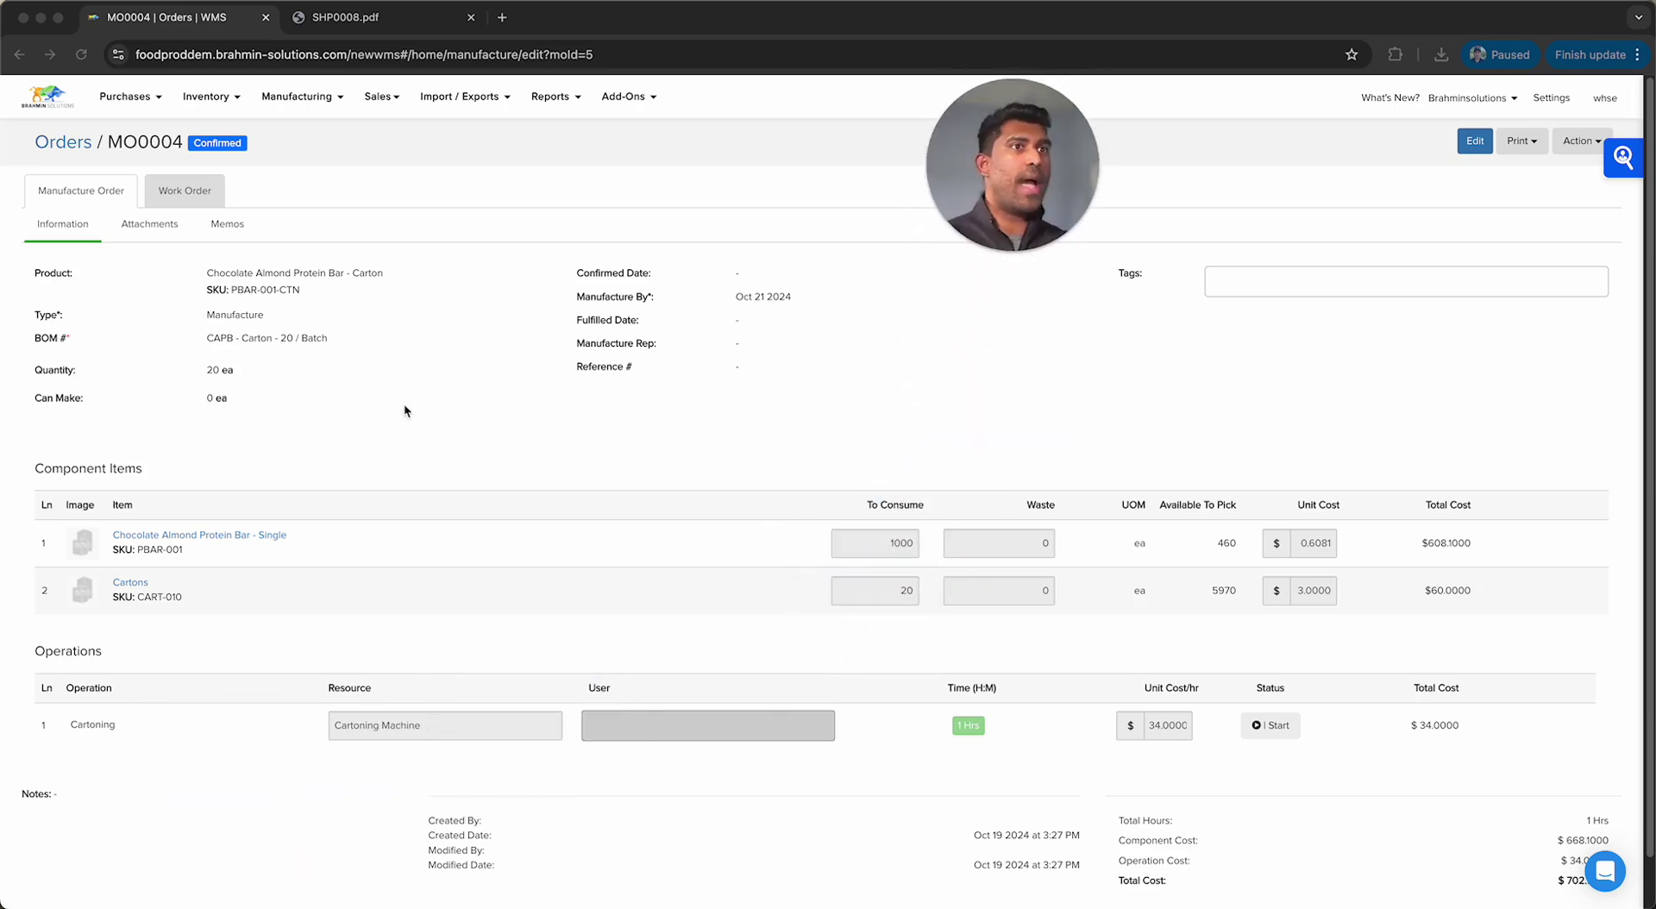
{"action": "left_click", "coordinate": [218, 373]}
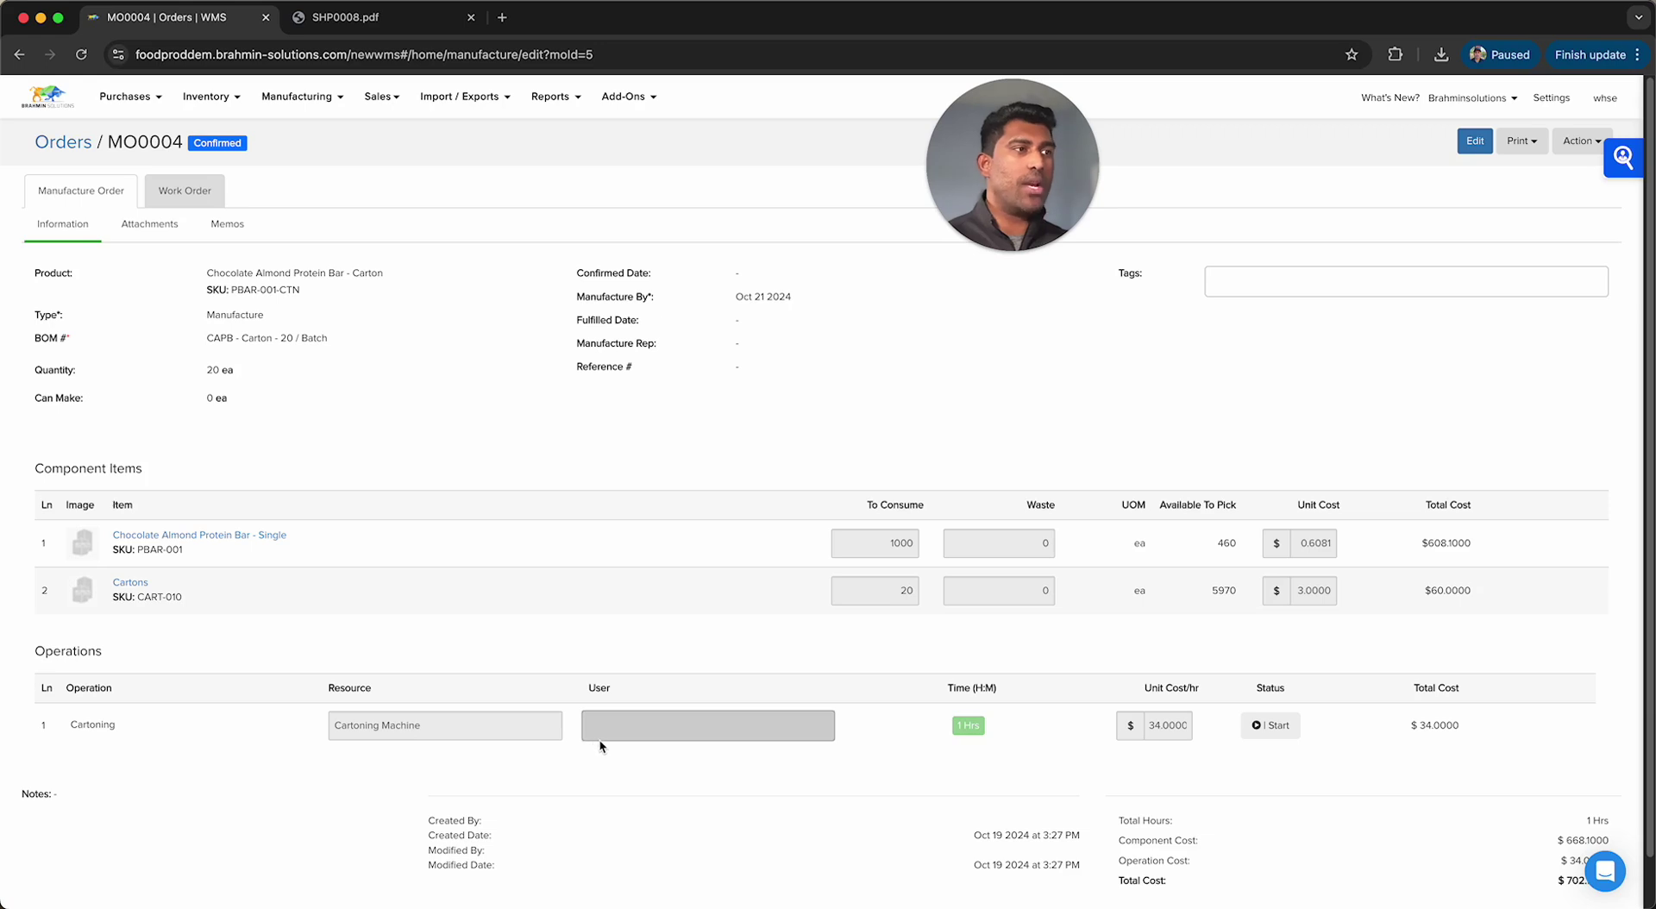
{"action": "left_click", "coordinate": [171, 199]}
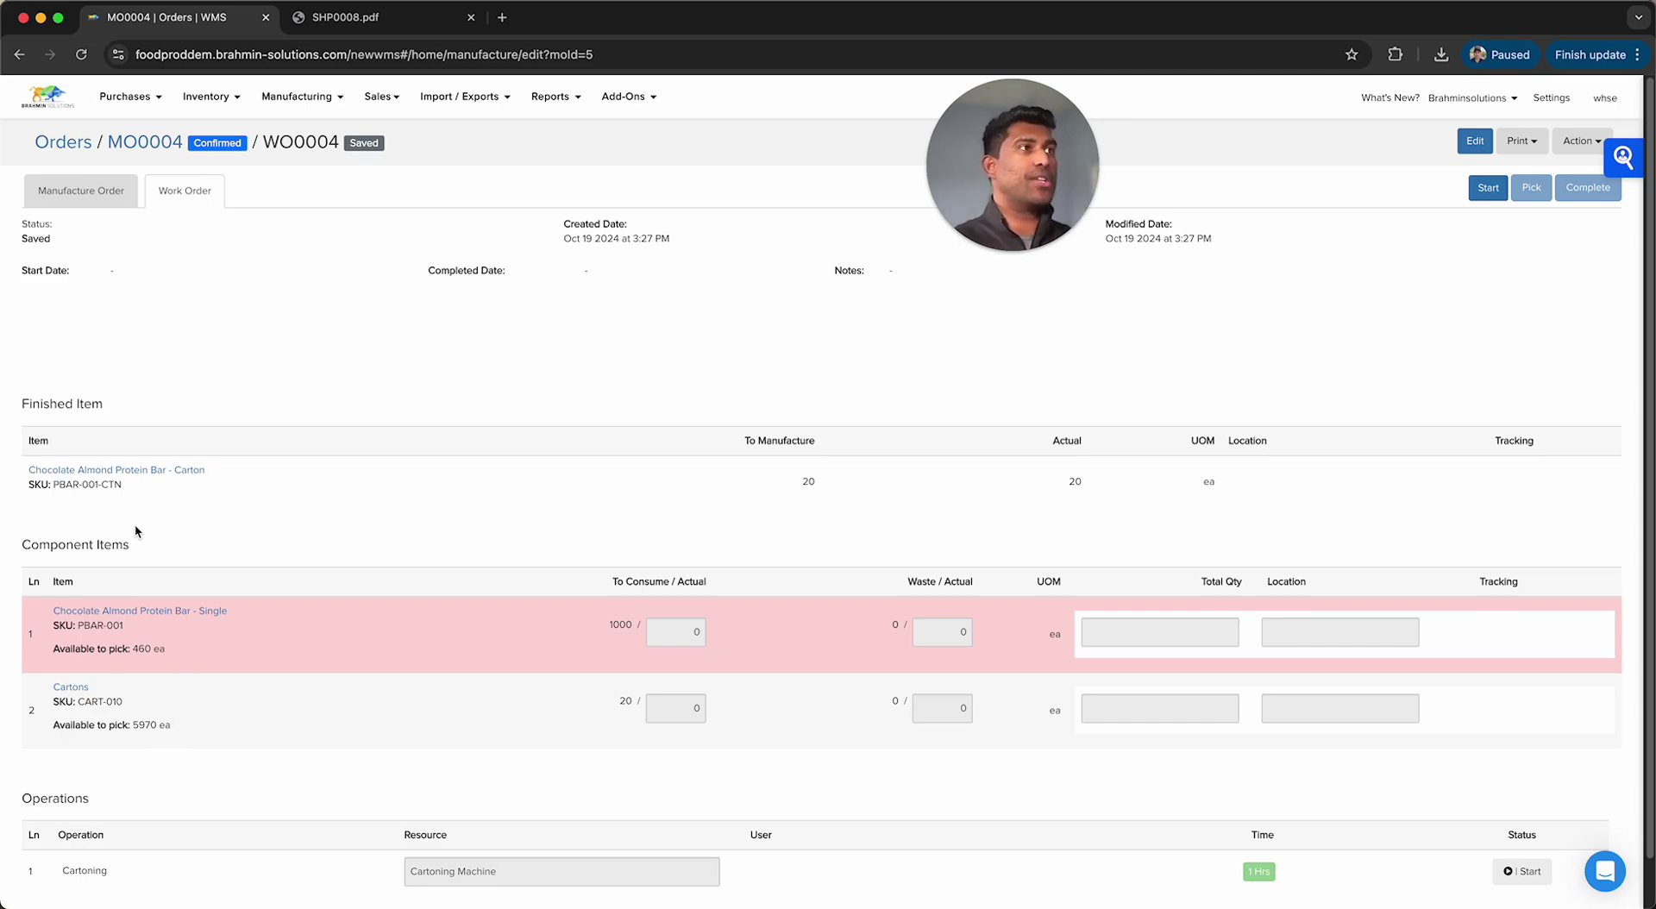
{"action": "left_click", "coordinate": [164, 149]}
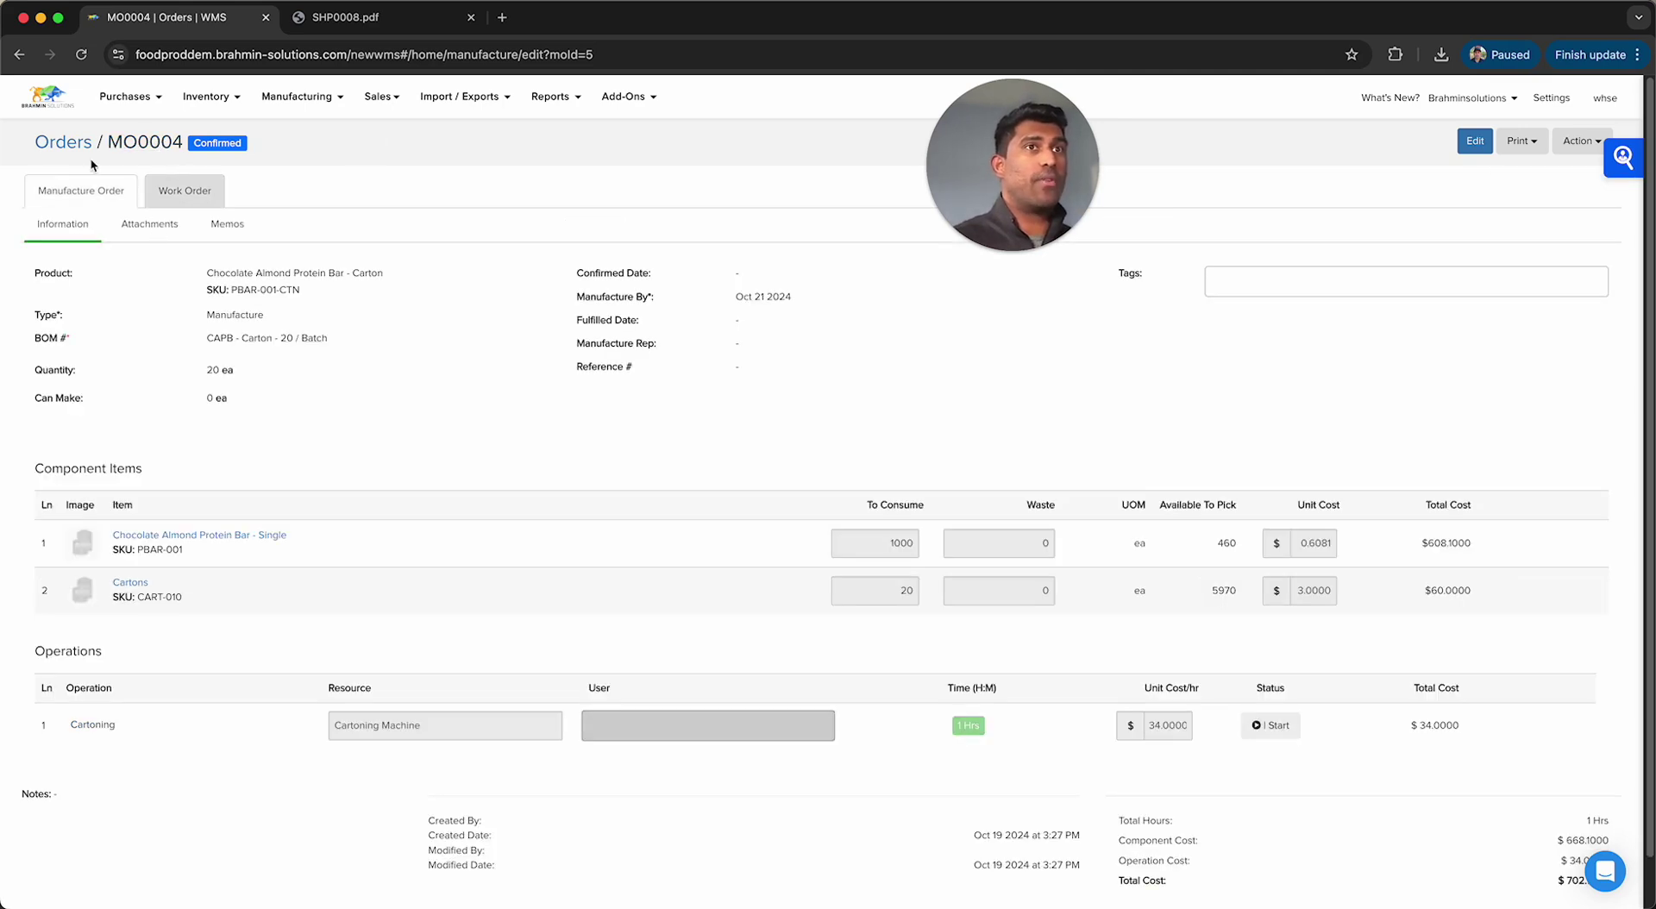
- Return to the open orders and review the component items and operations of manufacture order MO0005
{"action": "left_click", "coordinate": [55, 145]}
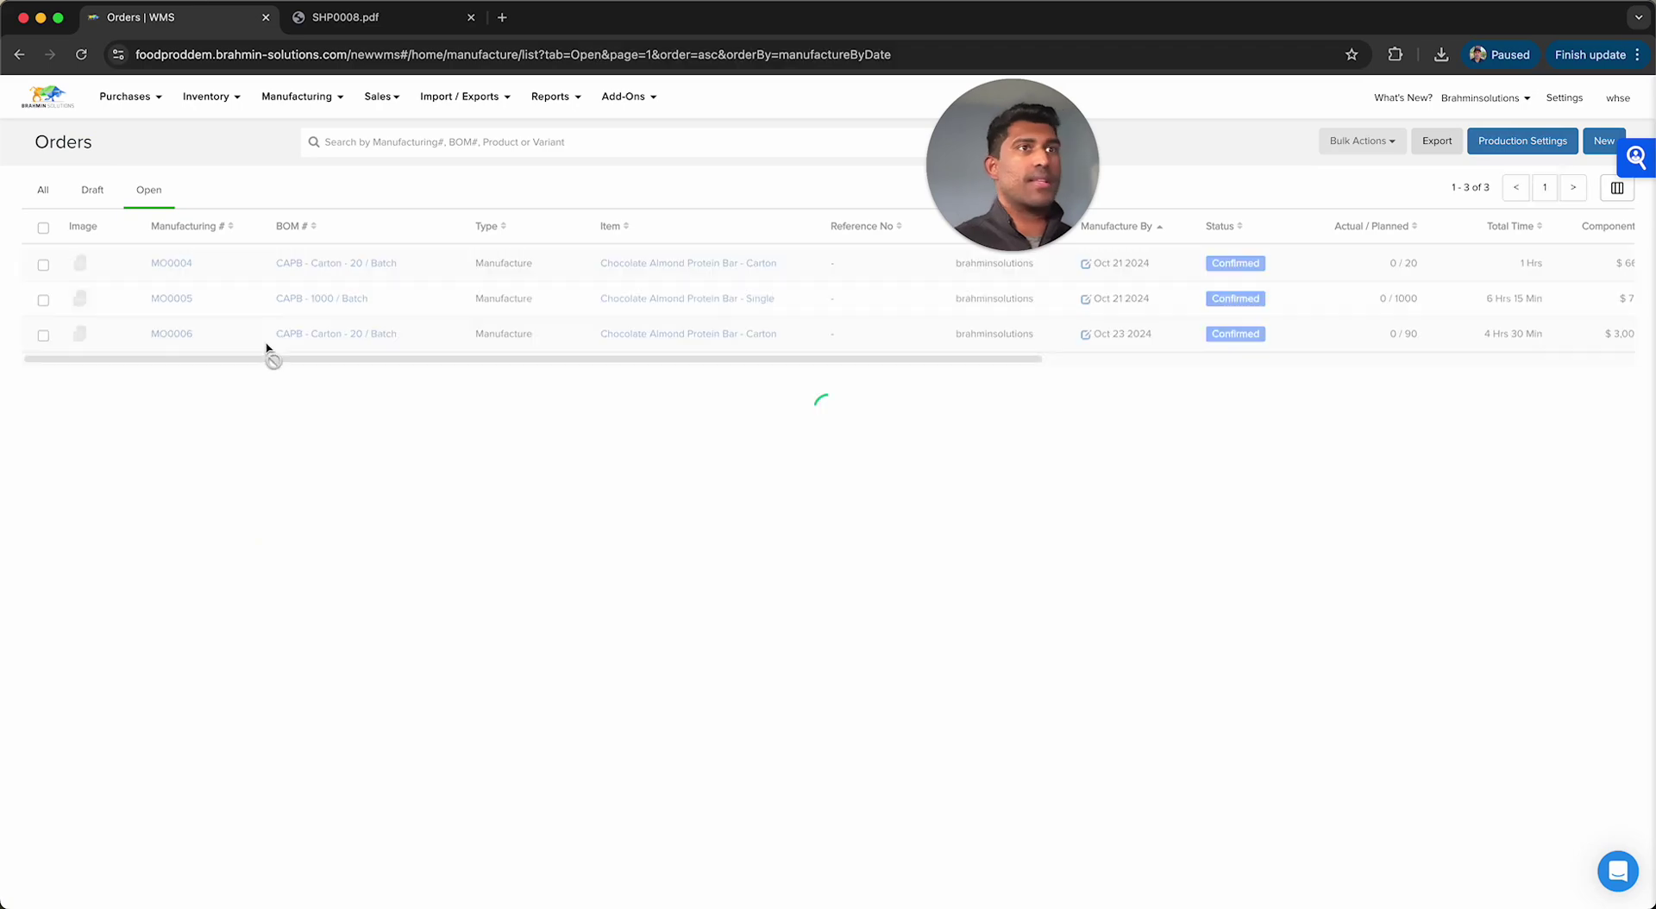
{"action": "left_click", "coordinate": [170, 299]}
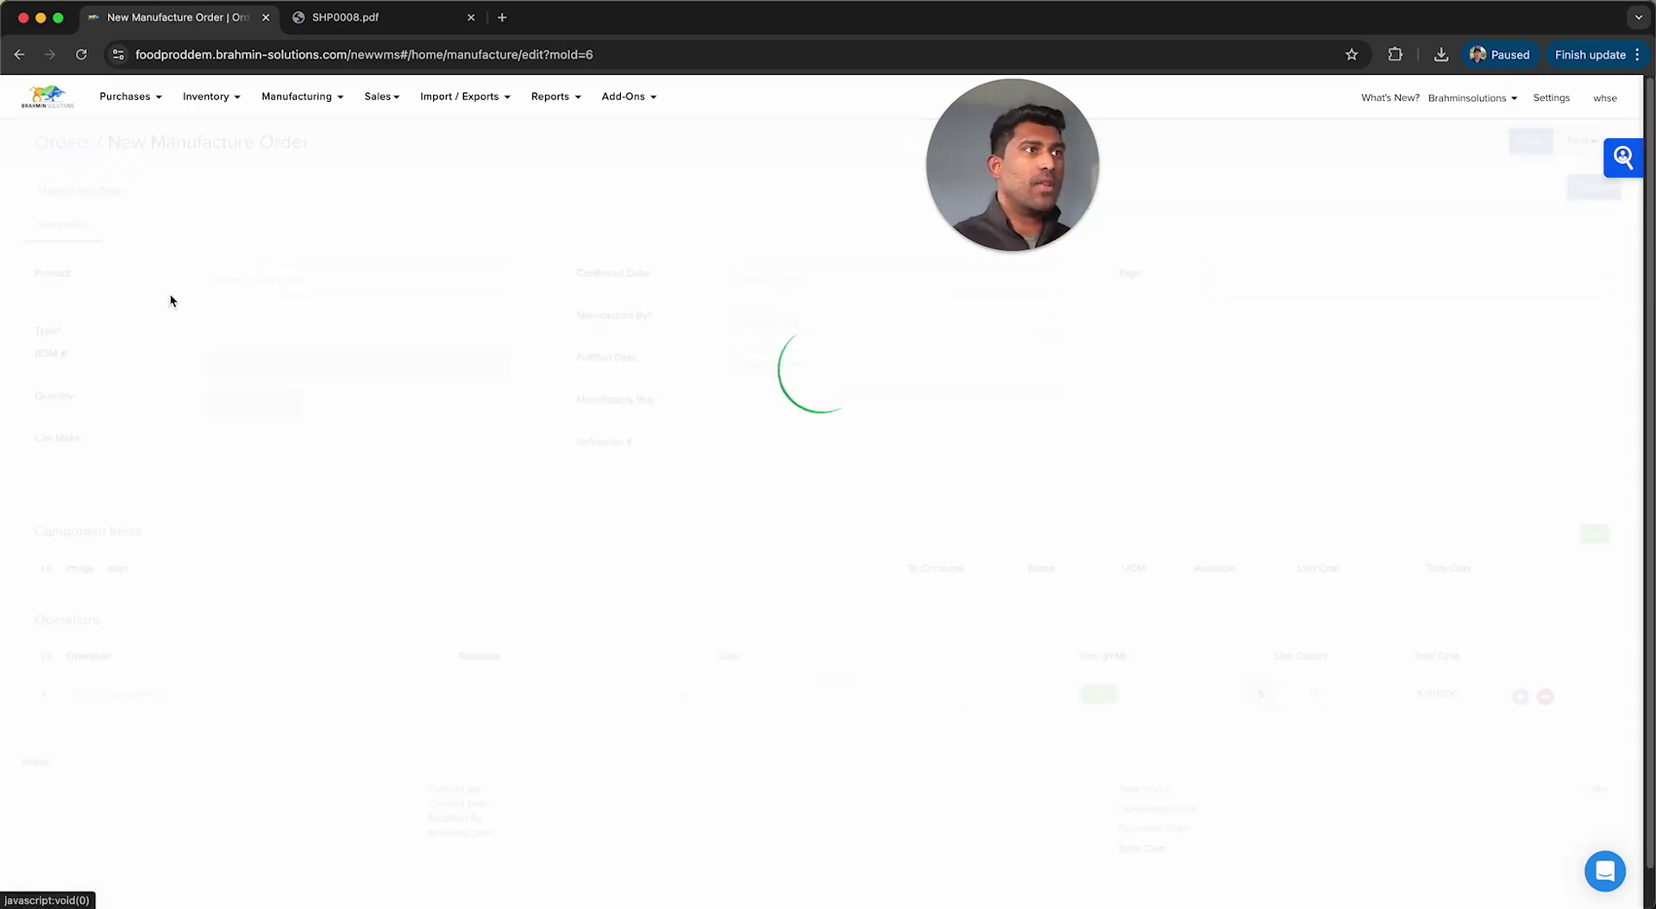
{"action": "scroll", "coordinate": [623, 477], "scroll_direction": "down", "scroll_amount": 6}
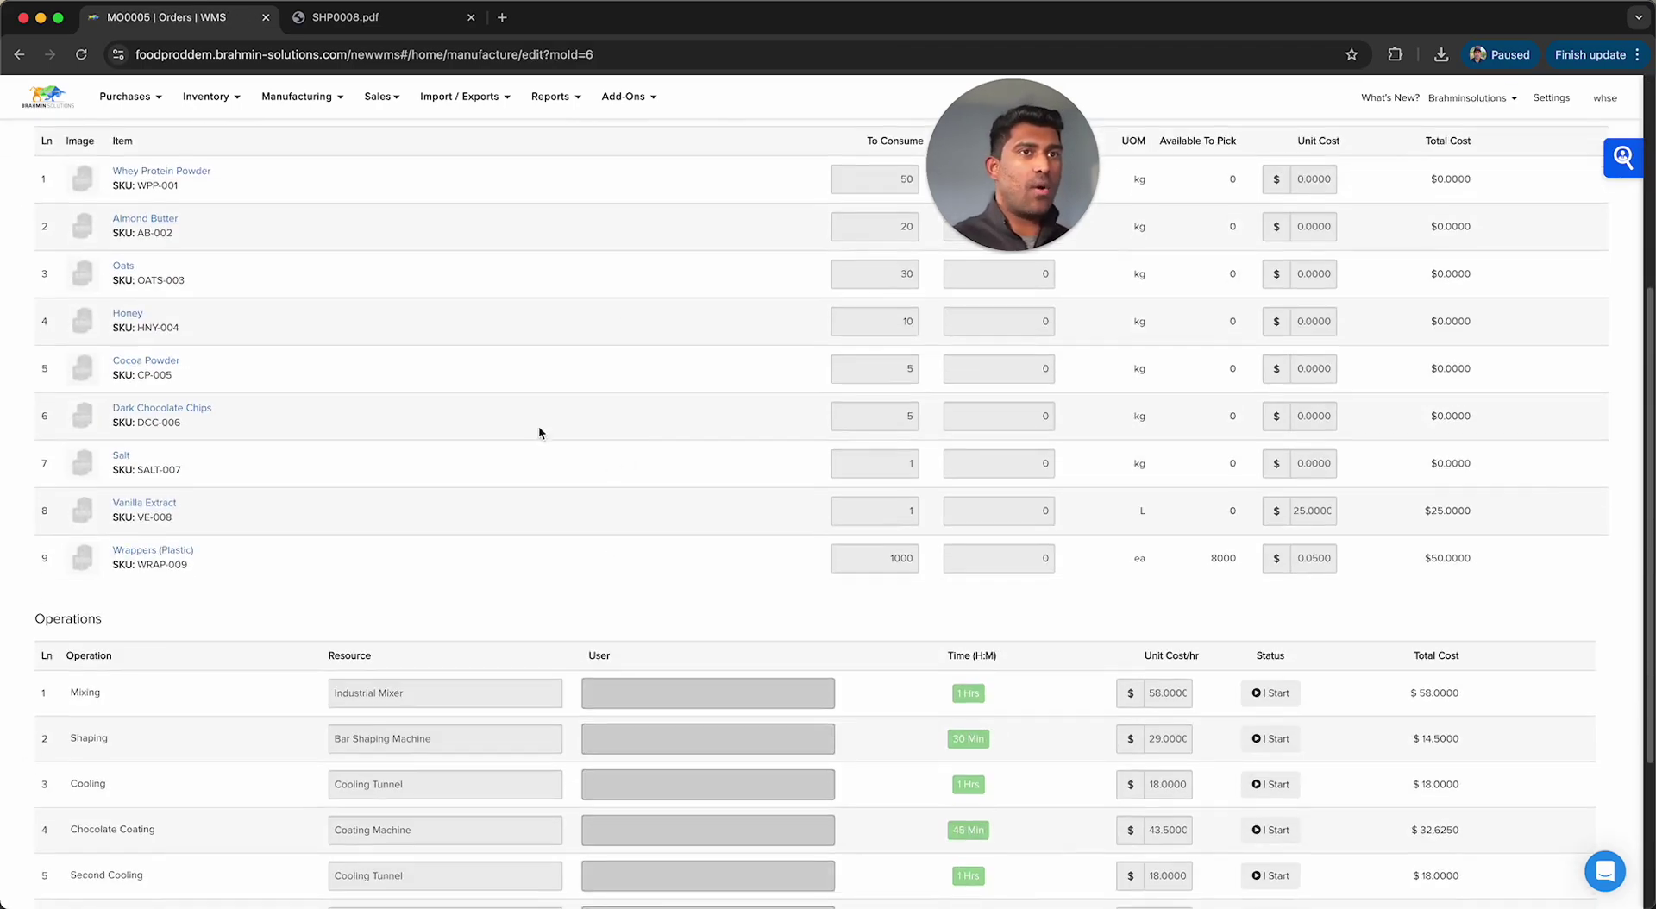
{"action": "scroll", "coordinate": [300, 683], "scroll_direction": "up", "scroll_amount": 6}
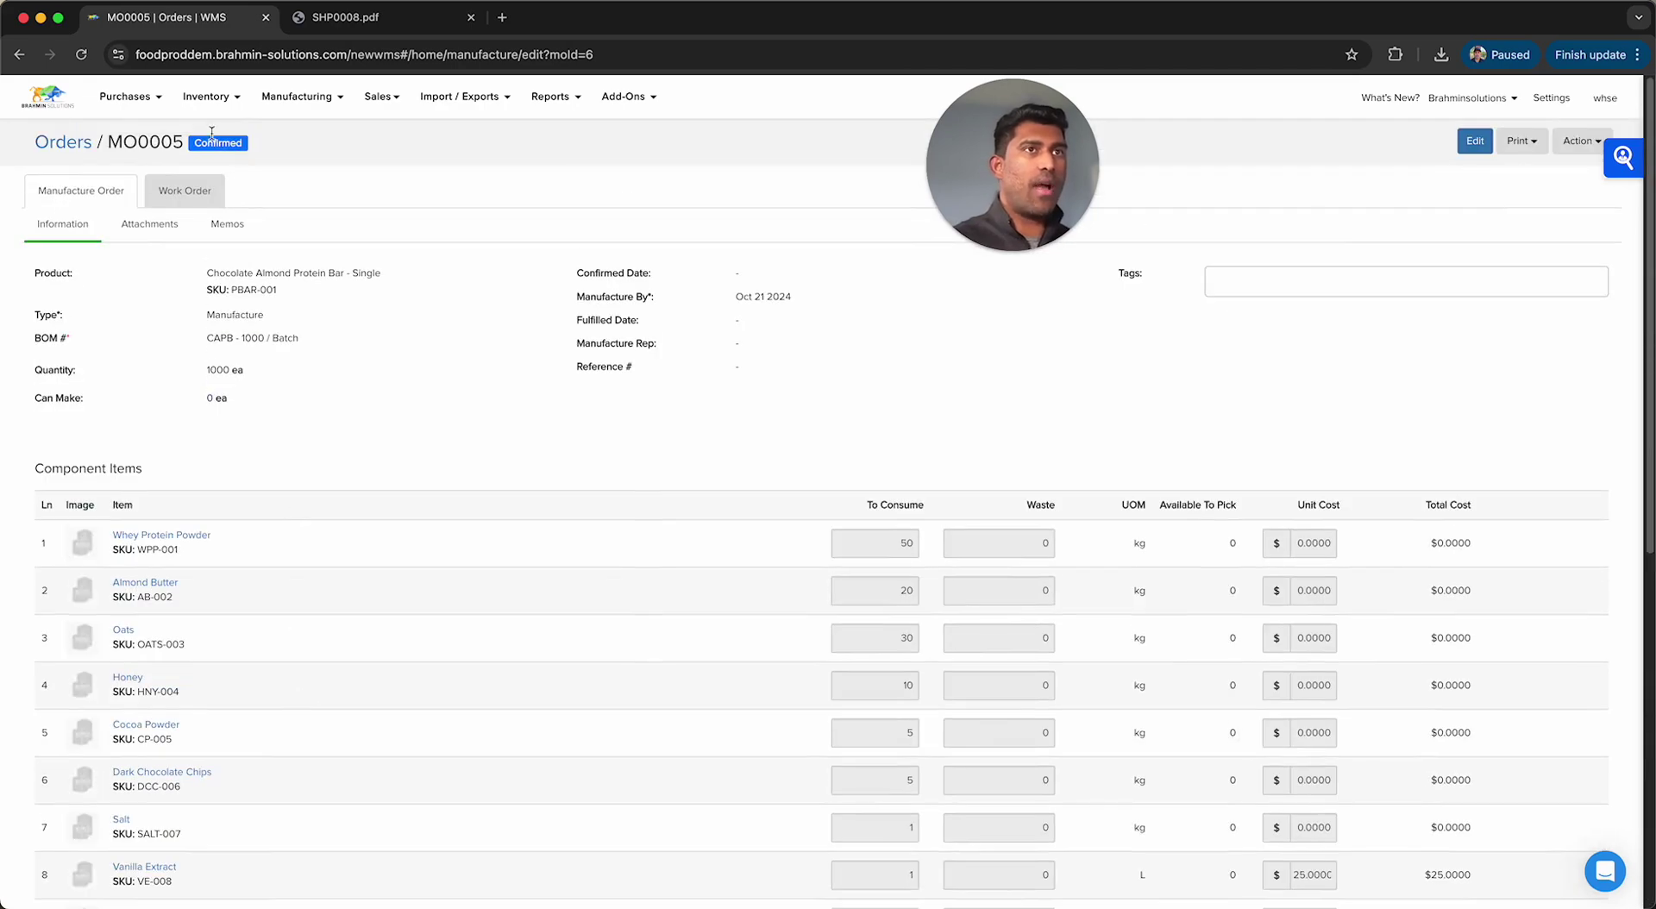
- Open the work order for MO0005 and examine each component's quantity to consume and availability to pick
{"action": "left_click", "coordinate": [170, 194]}
{"action": "scroll", "coordinate": [367, 395], "scroll_direction": "down", "scroll_amount": 2}
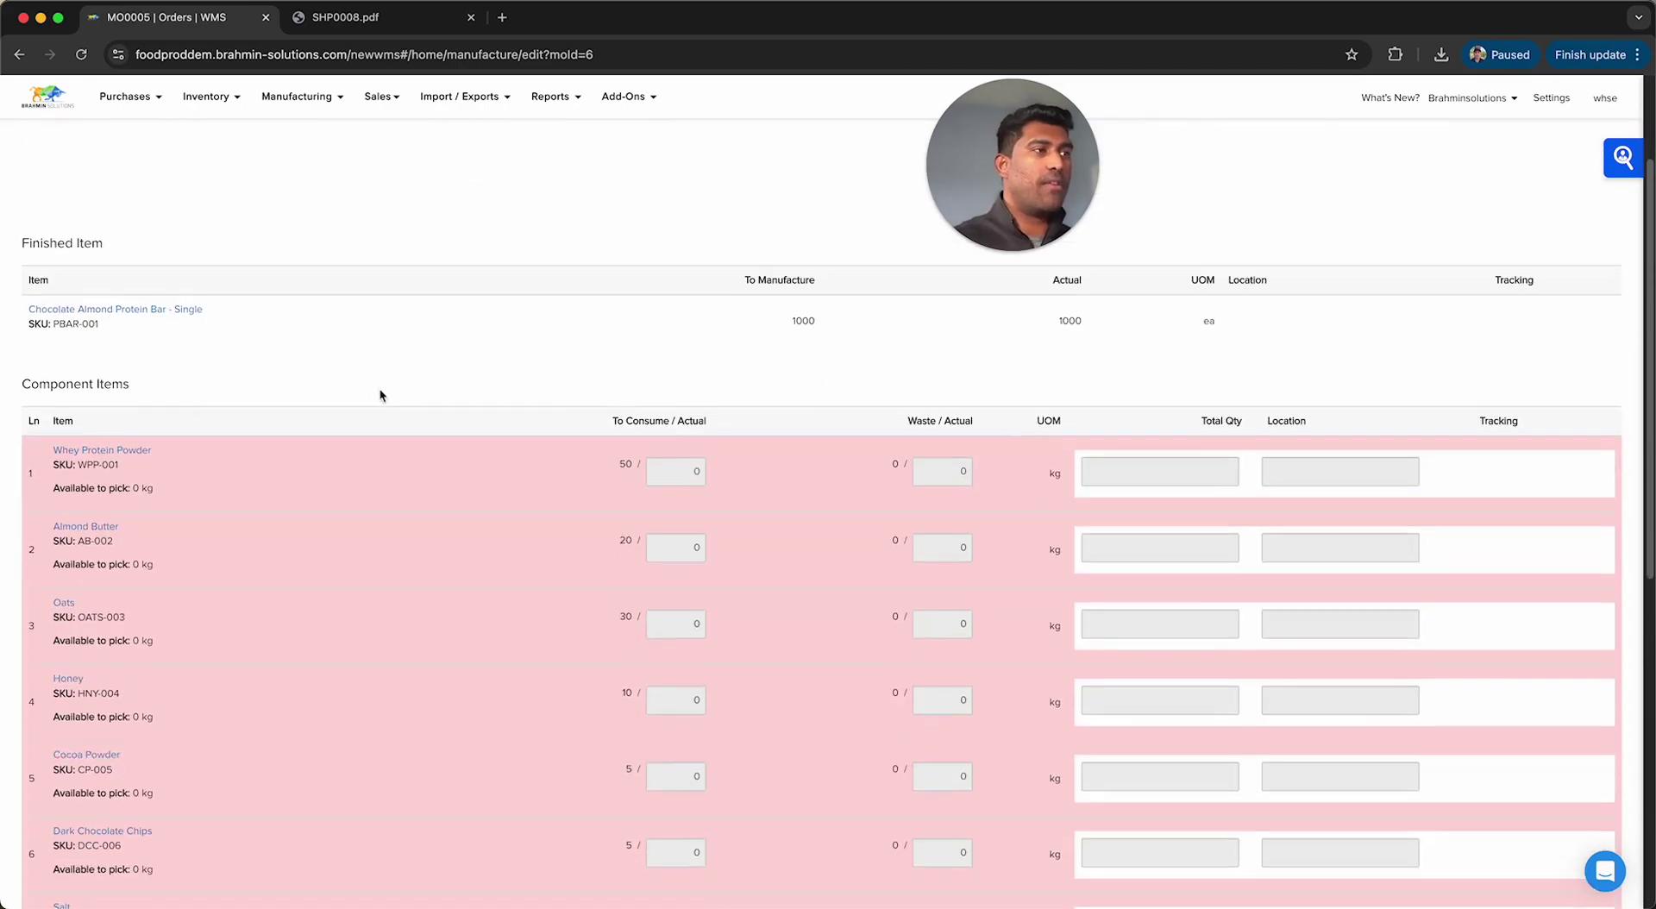
{"action": "scroll", "coordinate": [477, 388], "scroll_direction": "down", "scroll_amount": 1}
{"action": "scroll", "coordinate": [592, 724], "scroll_direction": "down", "scroll_amount": 4}
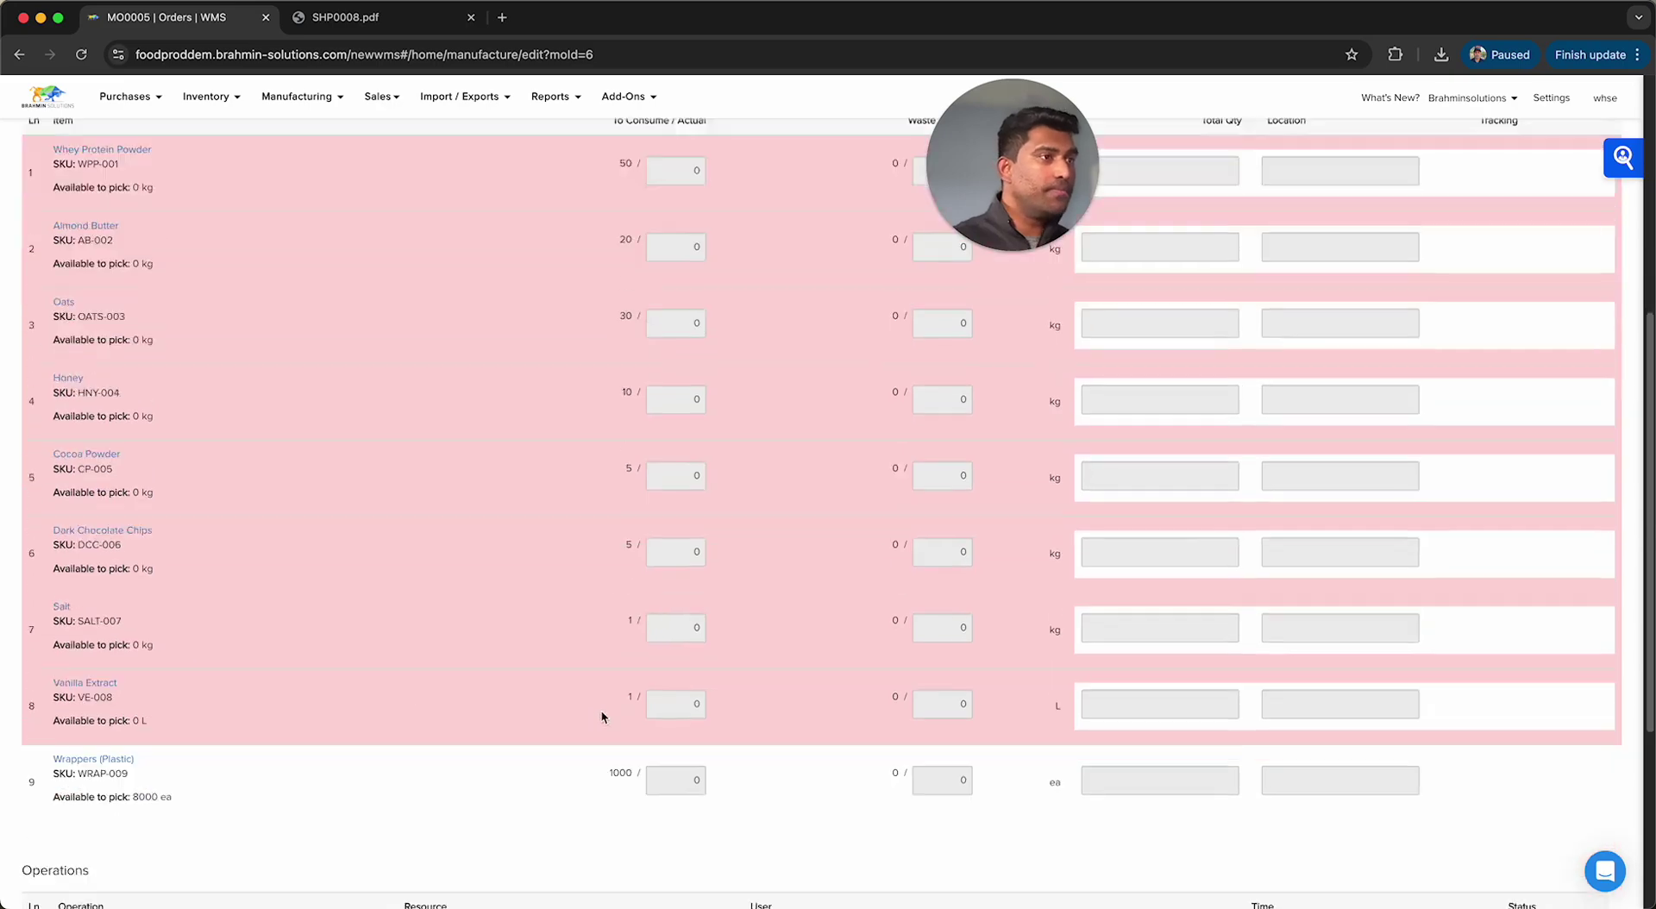
{"action": "scroll", "coordinate": [662, 512], "scroll_direction": "up", "scroll_amount": 3}
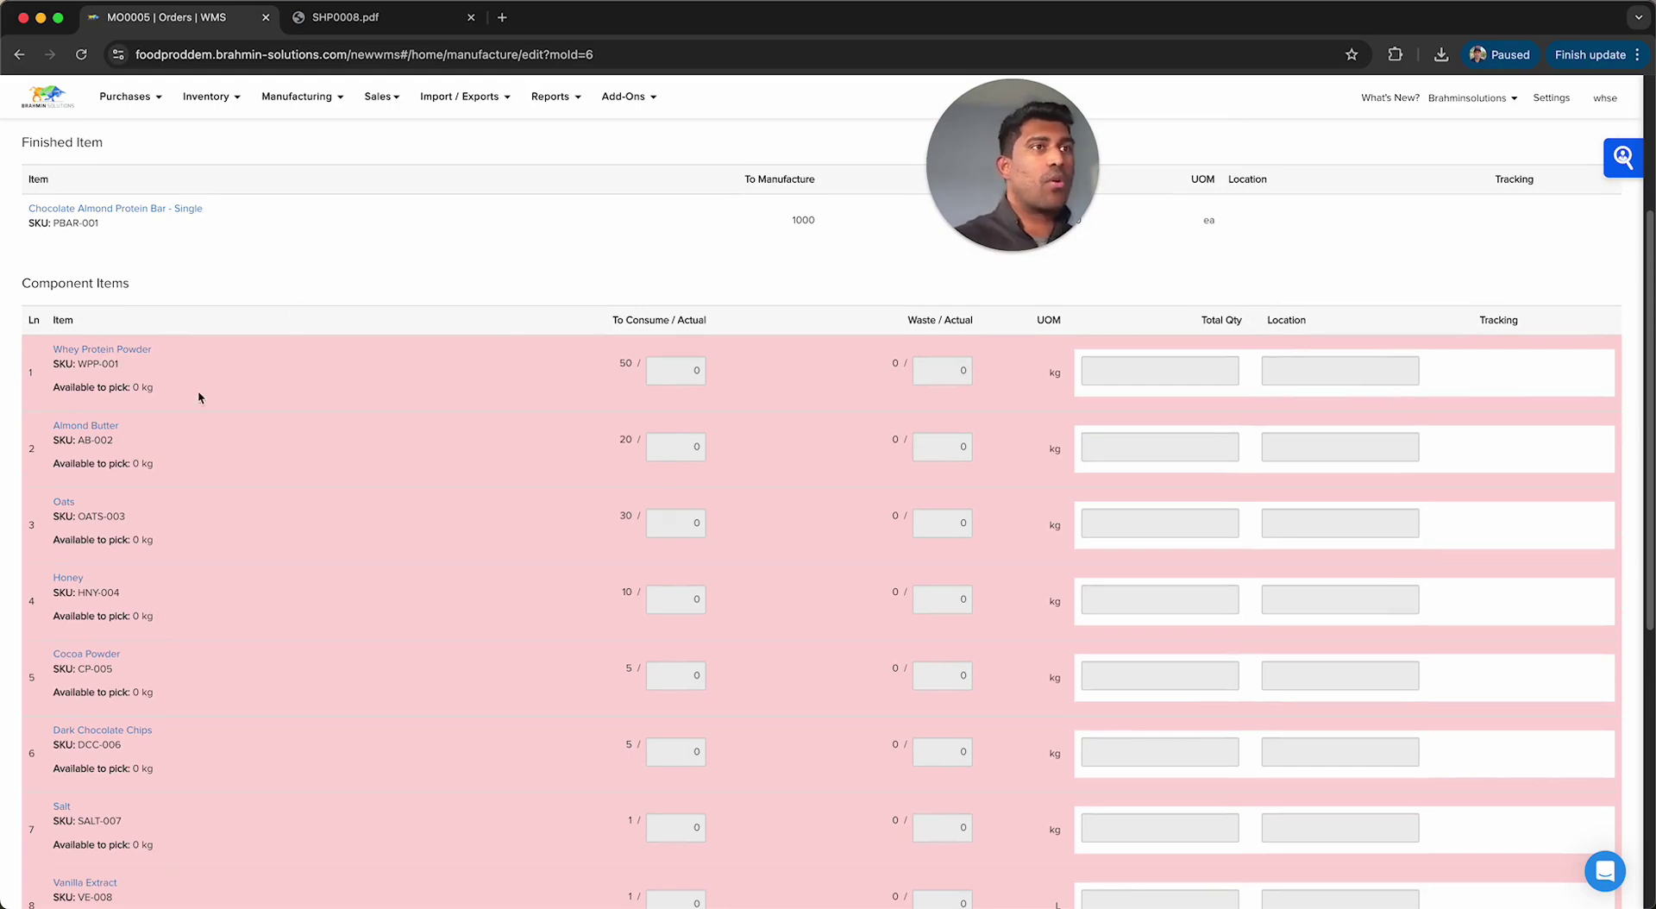
{"action": "scroll", "coordinate": [716, 680], "scroll_direction": "up", "scroll_amount": 3}
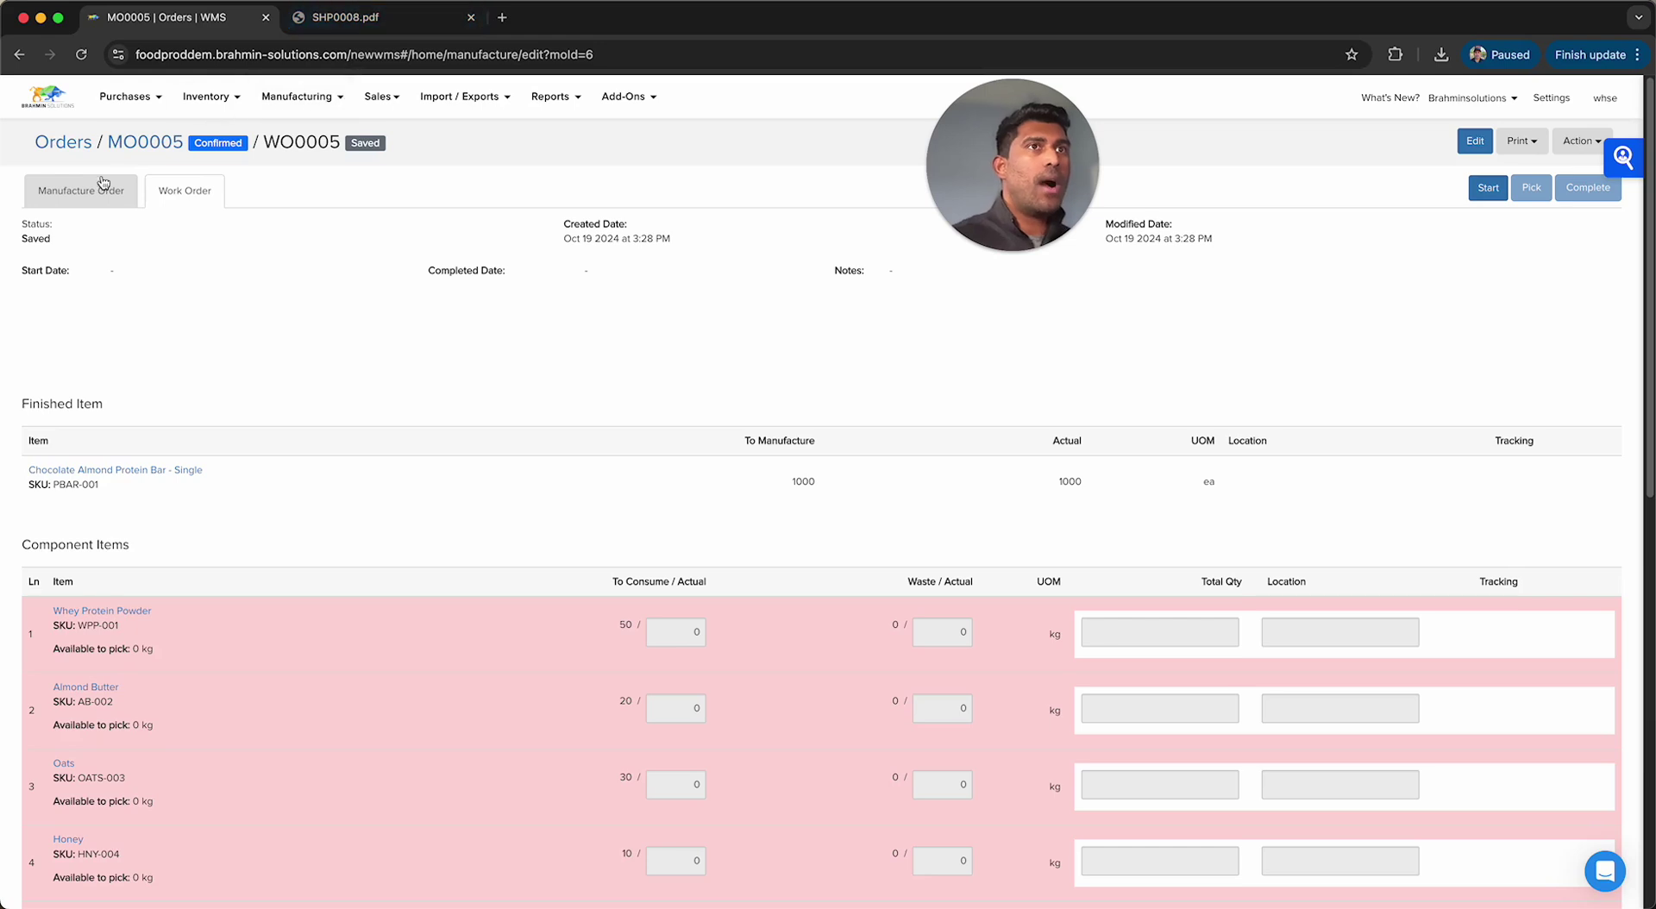
- Return to the manufacture orders list and save the production settings
{"action": "left_click", "coordinate": [64, 143]}
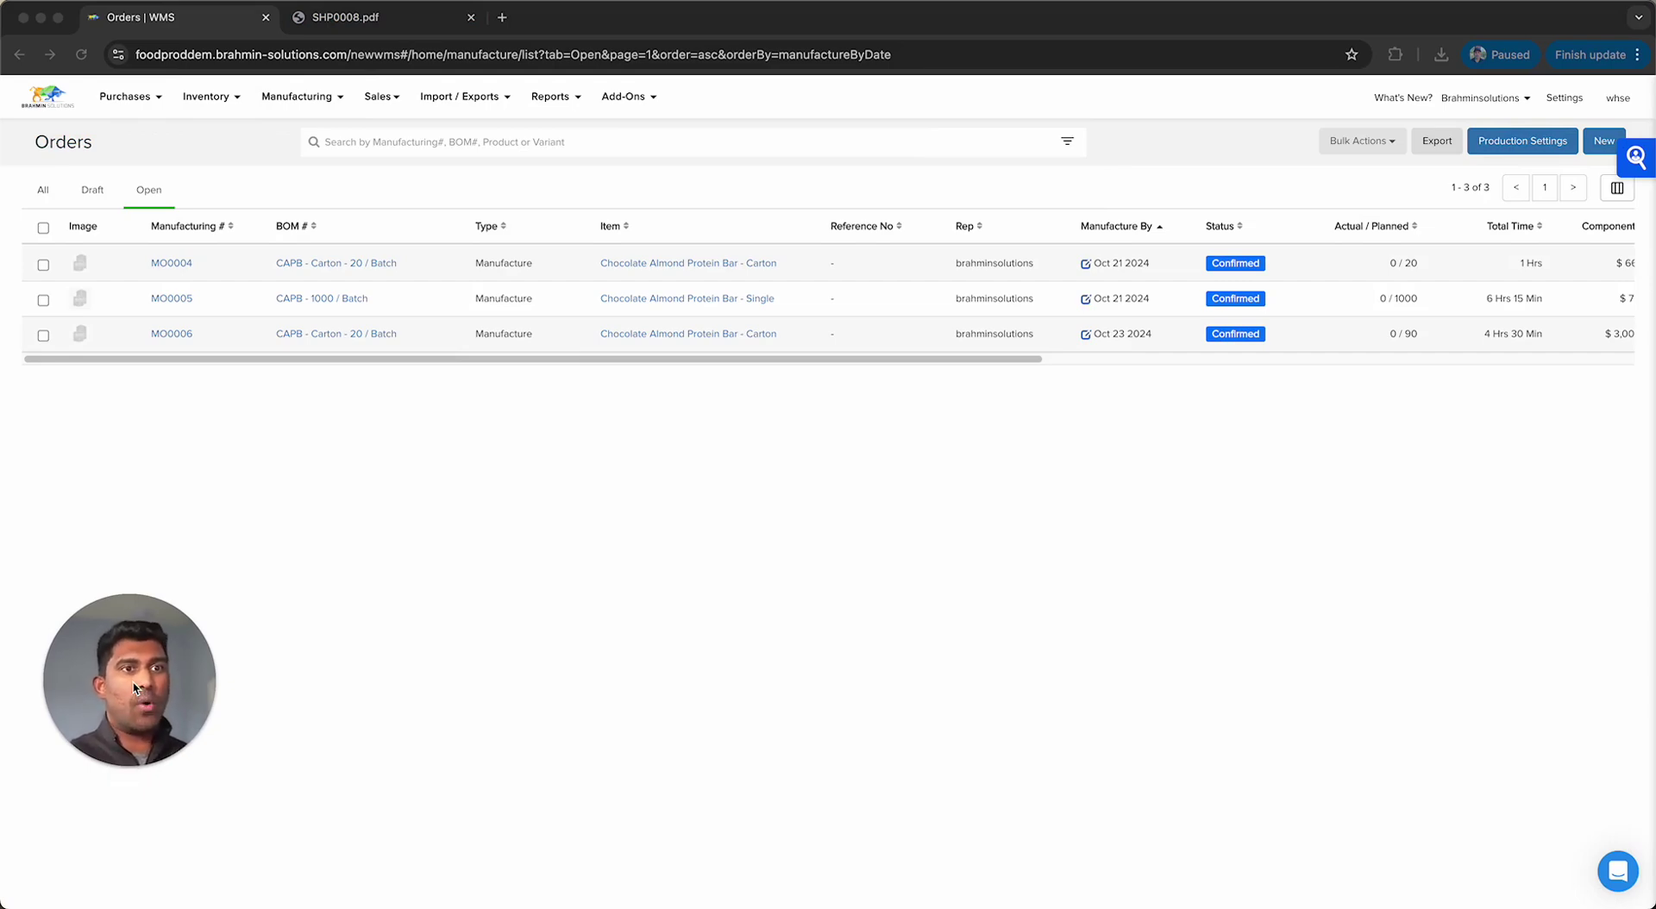
{"action": "left_click", "coordinate": [1522, 141]}
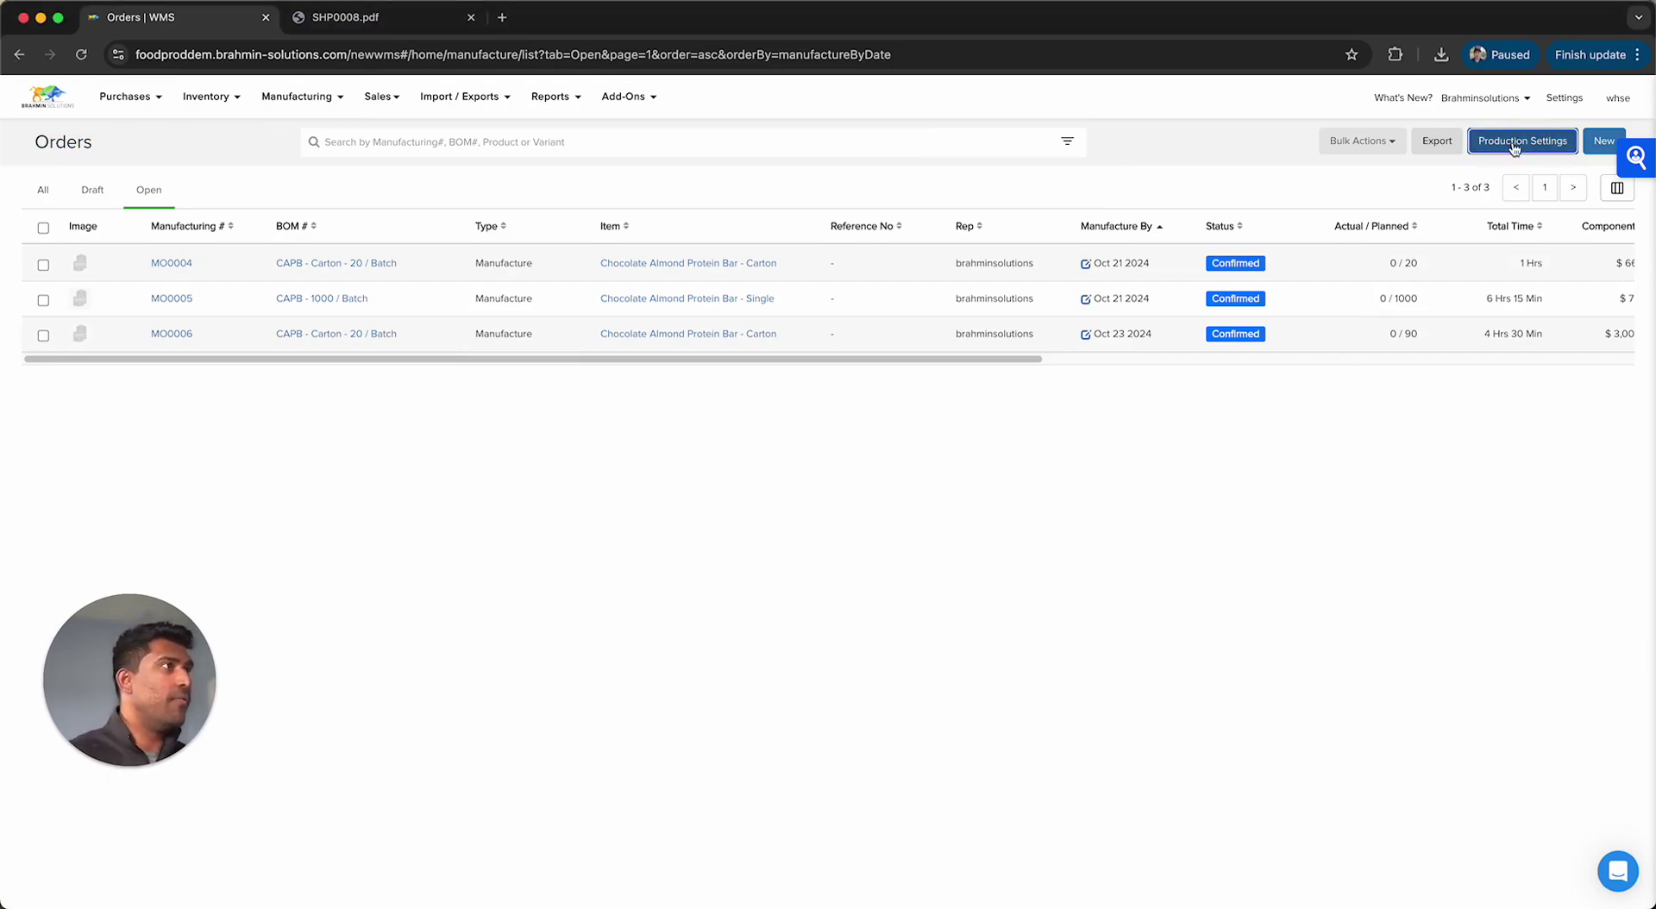
{"action": "left_click", "coordinate": [1150, 541]}
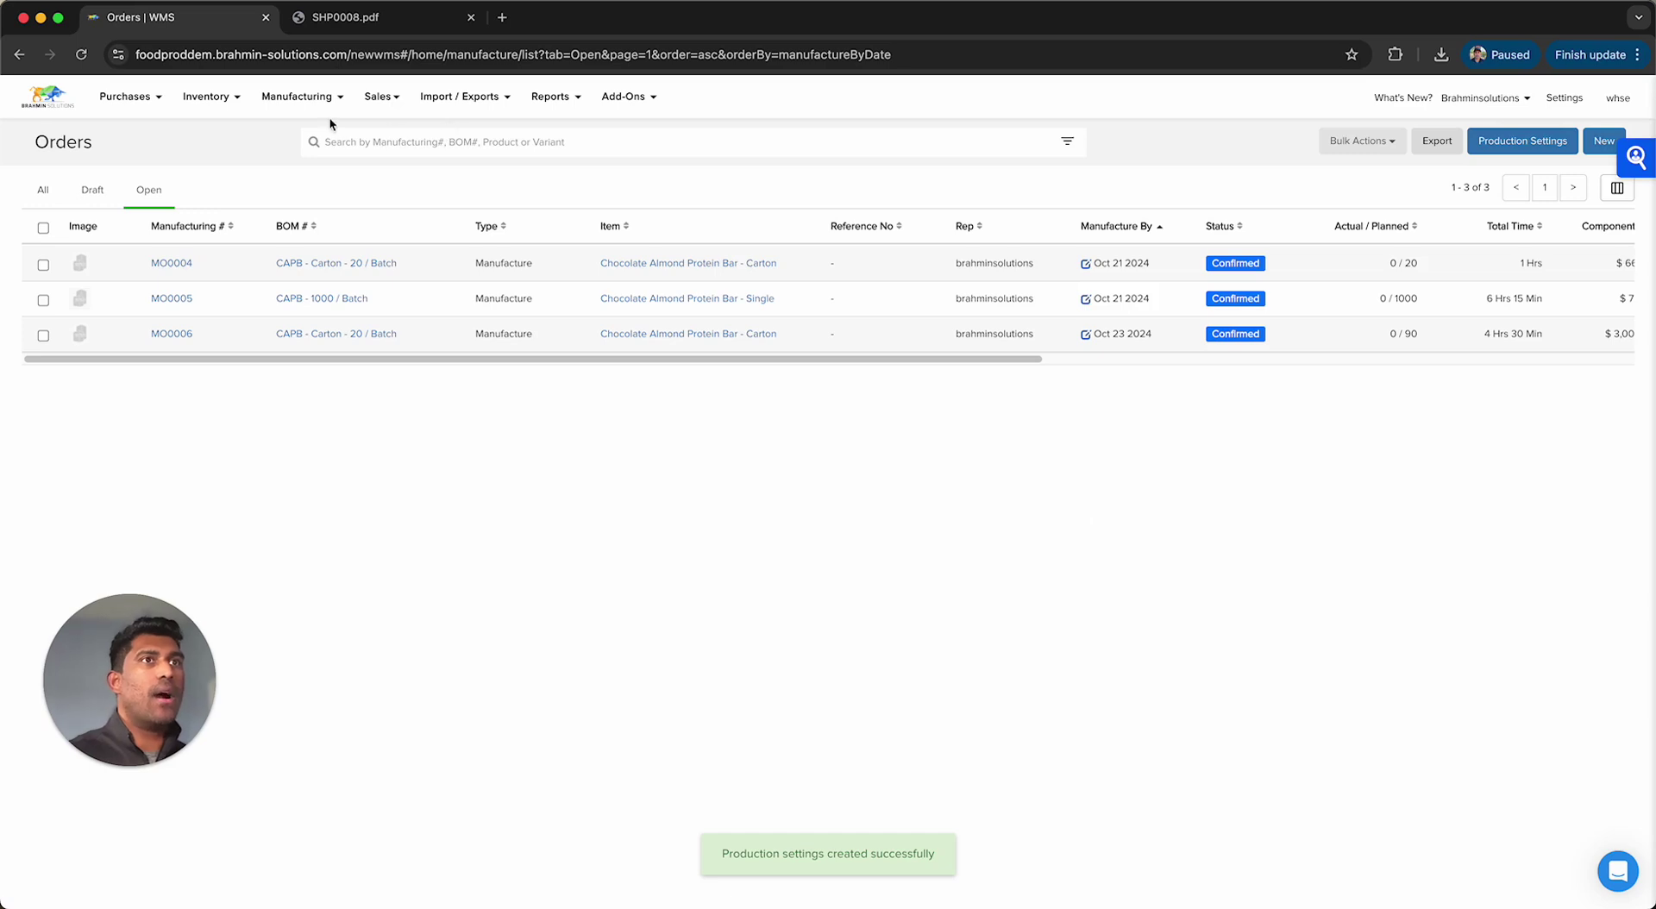
- Open the manufacturing calendar, filter it to operations, and step back one month and forward again
{"action": "mouse_move", "coordinate": [310, 95]}
{"action": "left_click", "coordinate": [325, 281]}
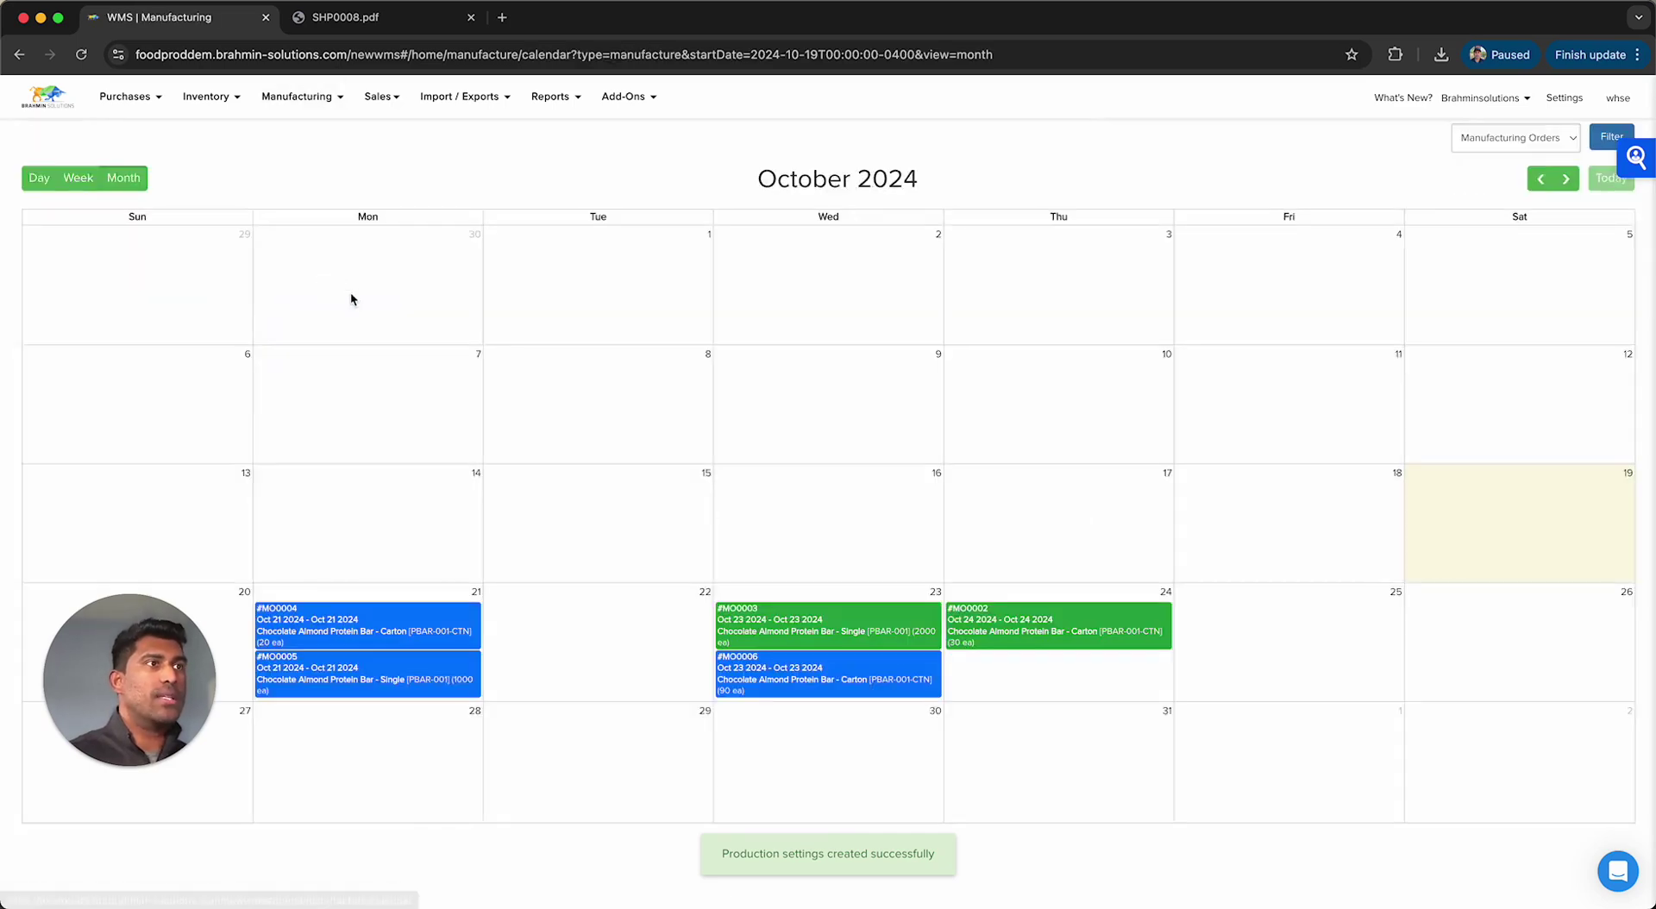
{"action": "mouse_move", "coordinate": [109, 700]}
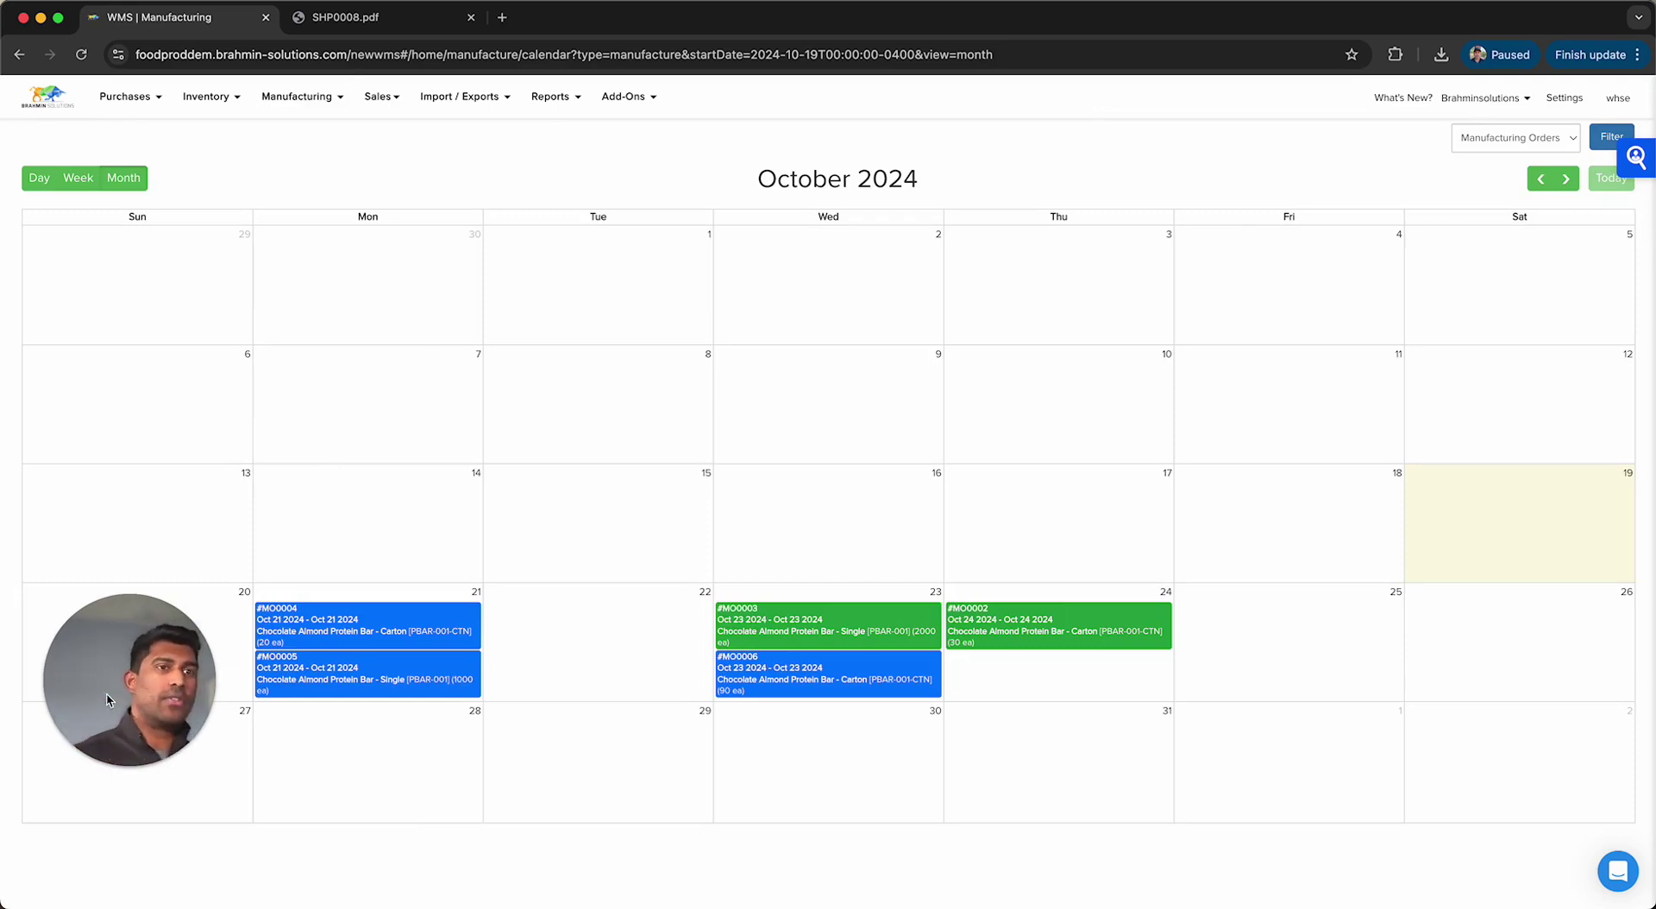
{"action": "left_click", "coordinate": [1523, 143]}
{"action": "left_click", "coordinate": [1522, 157]}
{"action": "left_click", "coordinate": [1605, 140]}
{"action": "left_click", "coordinate": [1539, 183]}
{"action": "left_click", "coordinate": [1572, 185]}
- Check My Tasks and open the list of all manufacturing tasks grouped by resource
{"action": "left_click", "coordinate": [300, 96]}
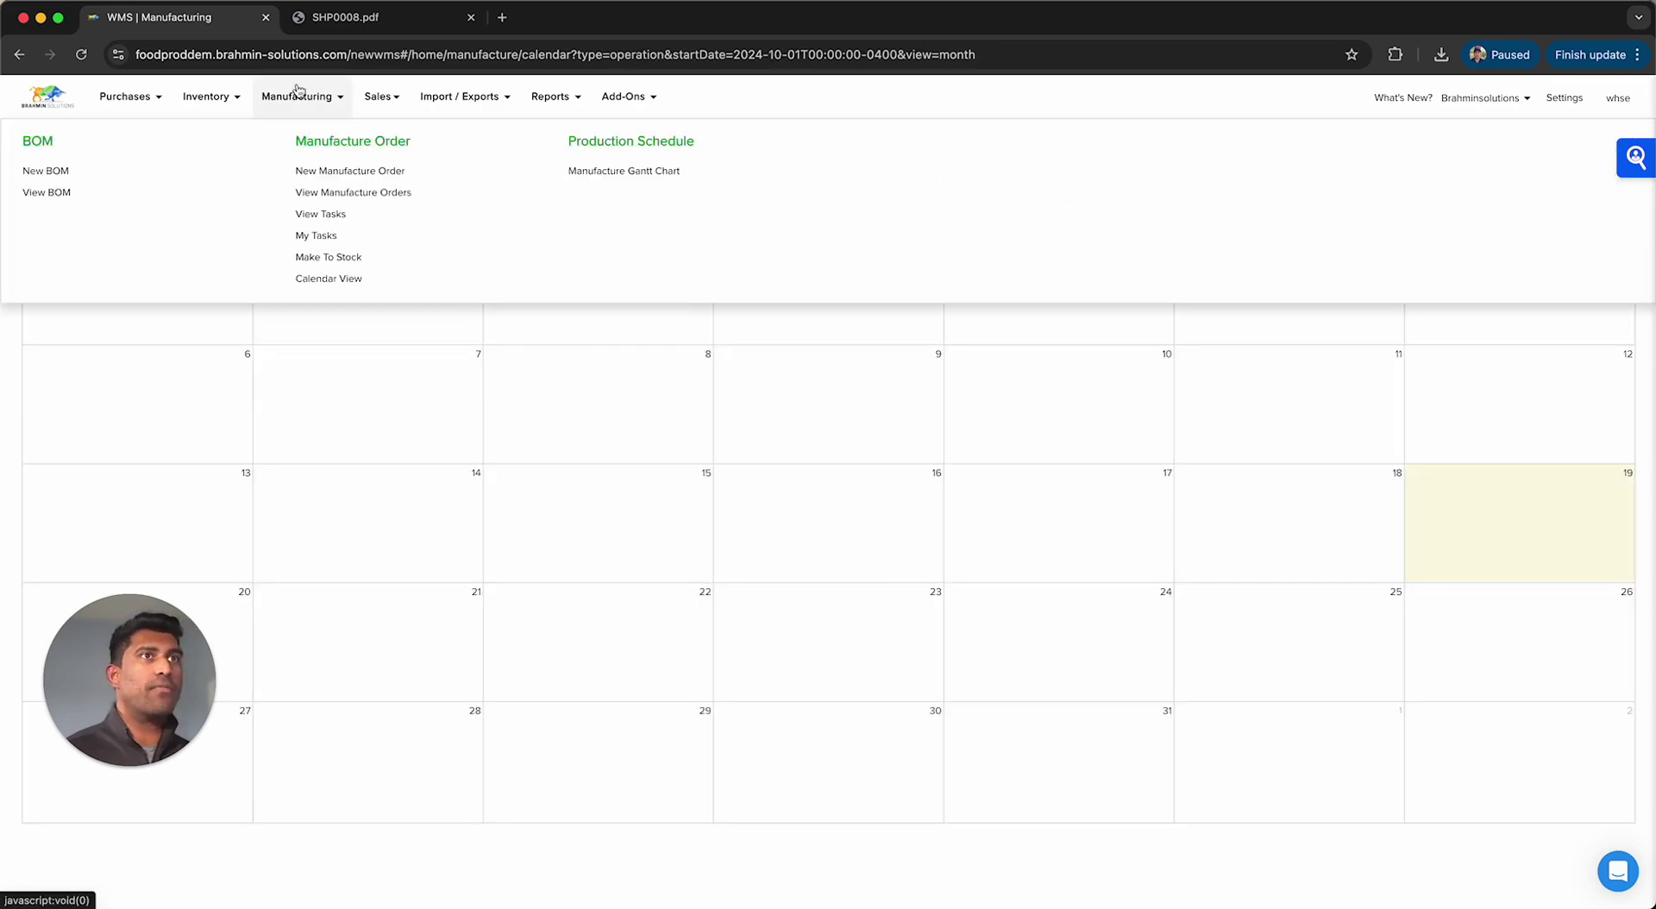
{"action": "left_click", "coordinate": [325, 242]}
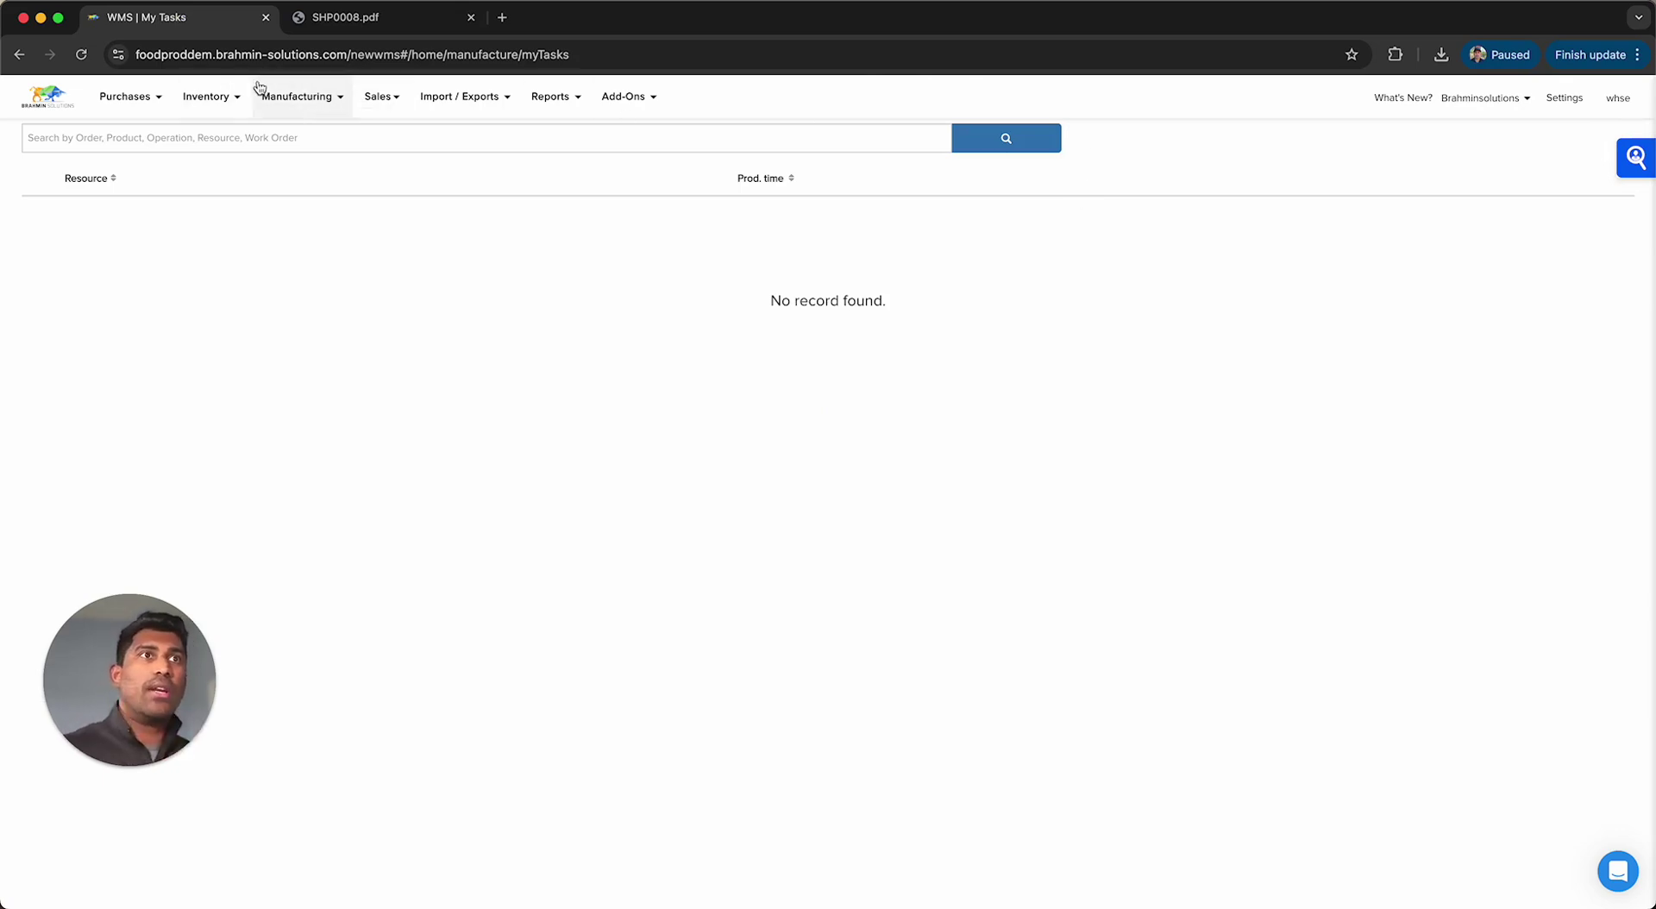
{"action": "mouse_move", "coordinate": [321, 103]}
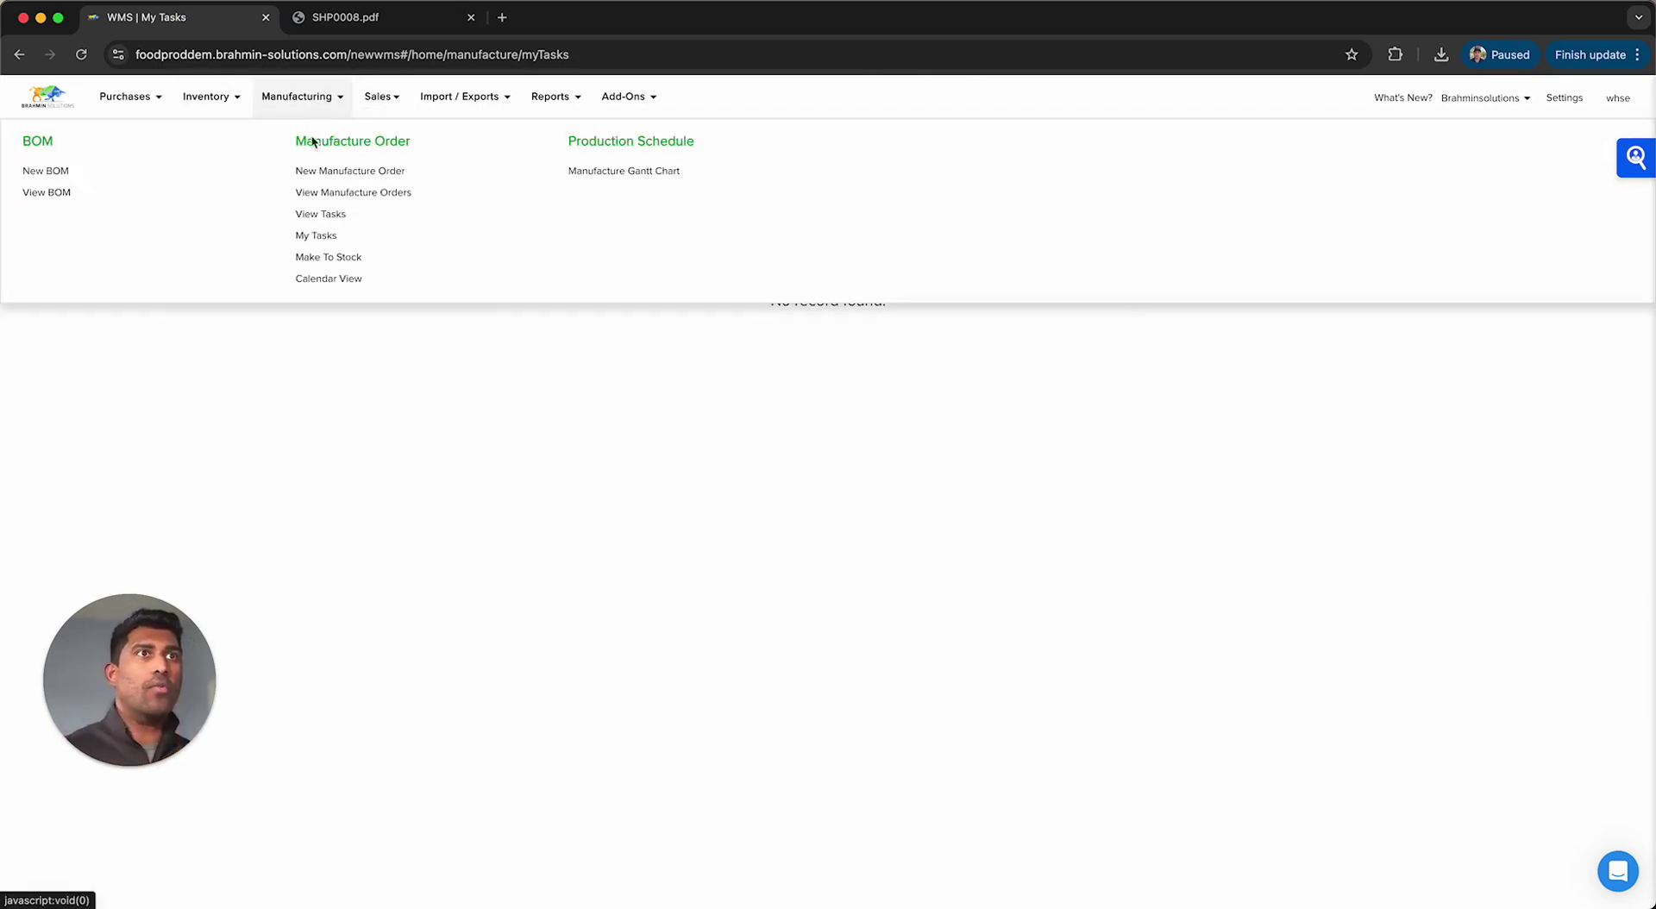
{"action": "left_click", "coordinate": [319, 216]}
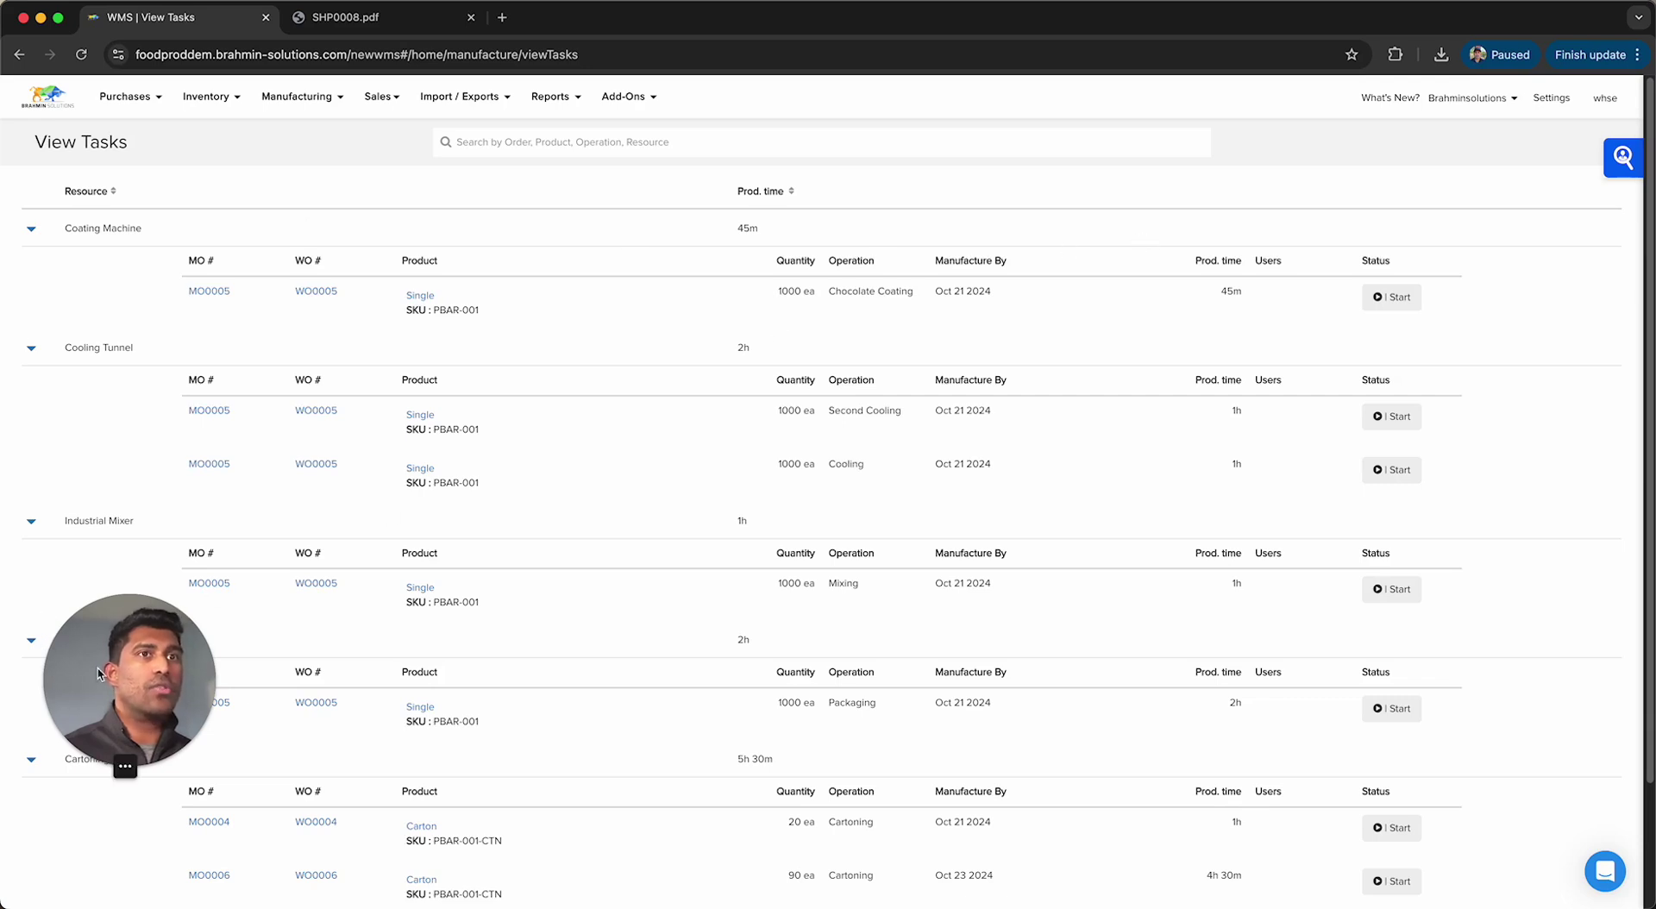
{"action": "left_click_drag", "start_coordinate": [162, 671], "coordinate": [1556, 132]}
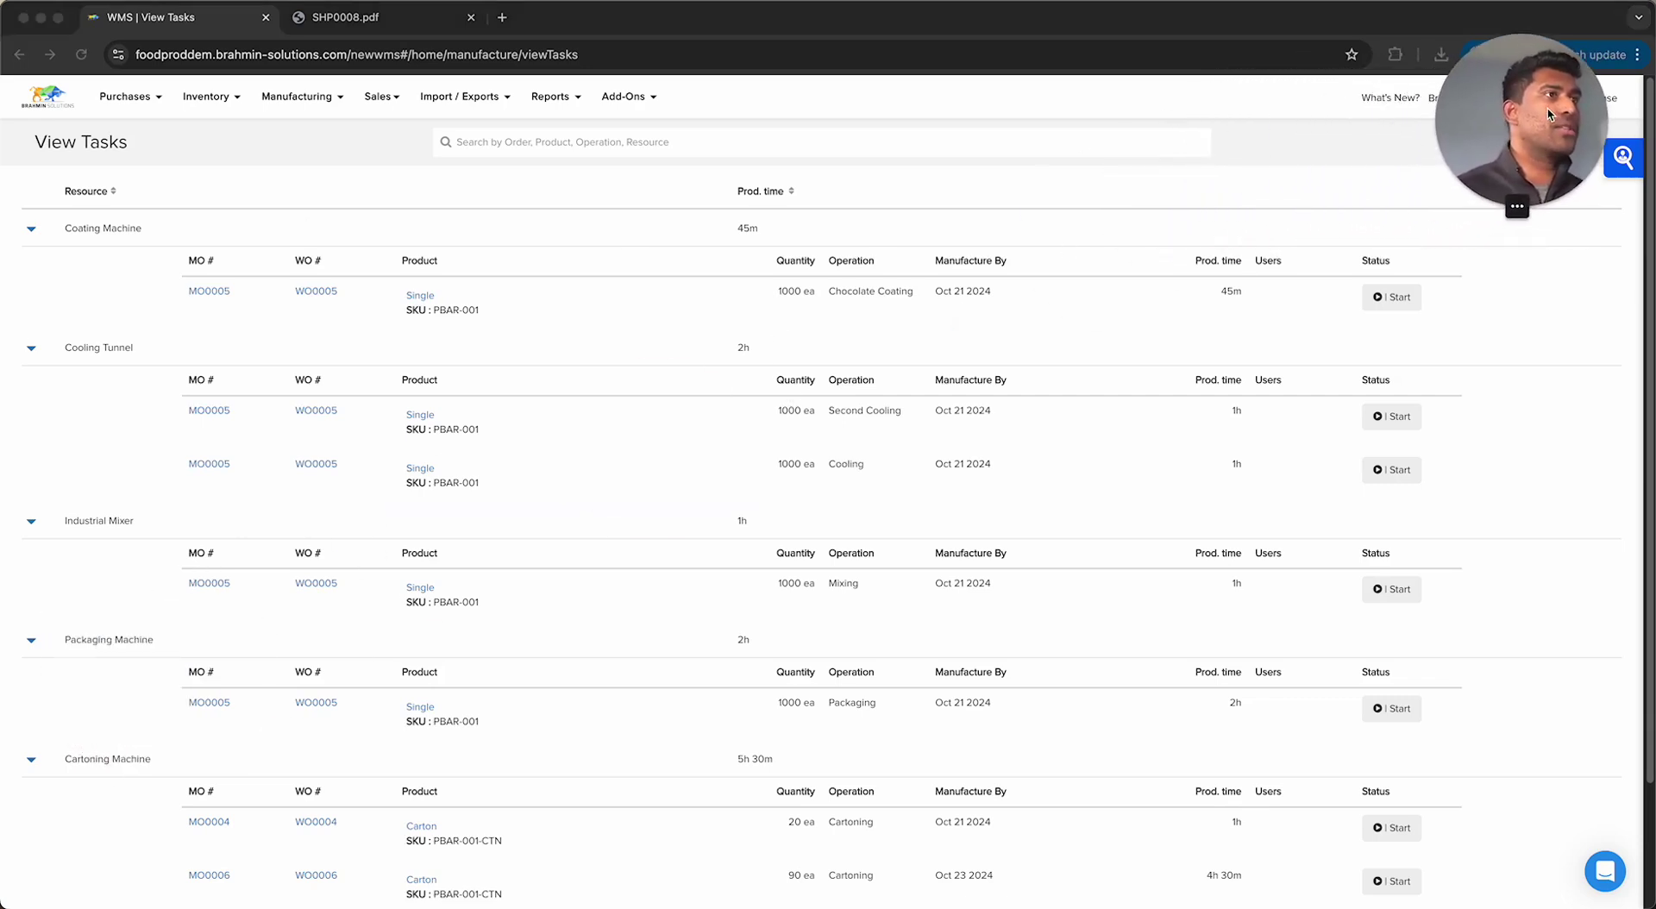
- Collapse the task groups of every resource, from Coating Machine to Bar Shaping Machine, to compare total production times
{"action": "left_click", "coordinate": [30, 230]}
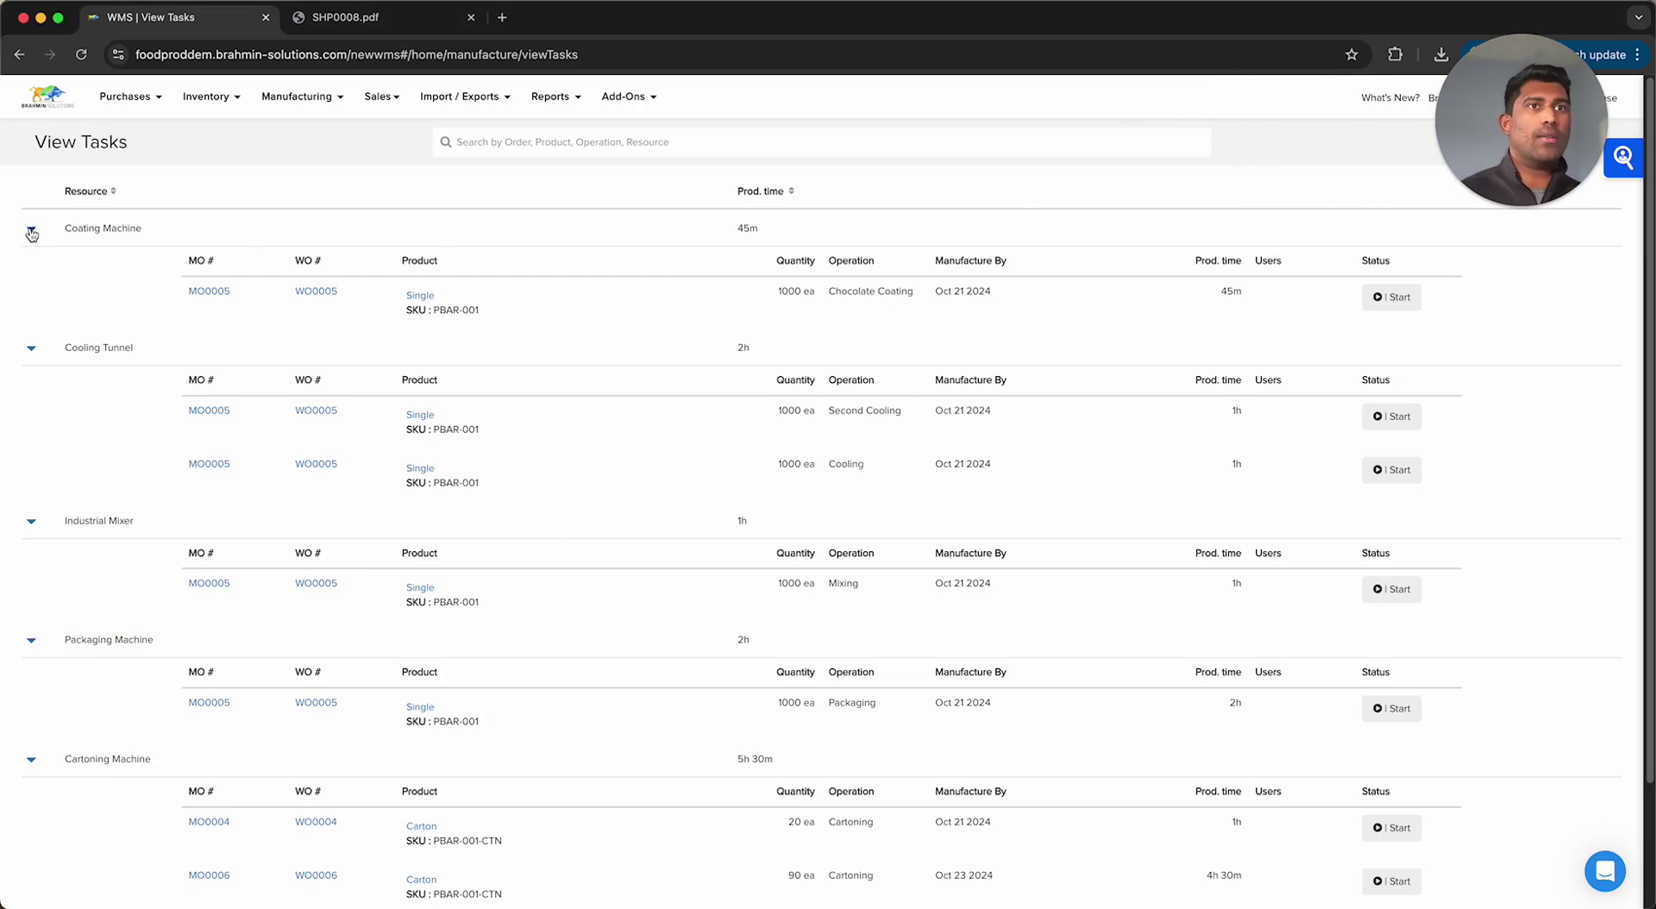
{"action": "left_click", "coordinate": [31, 229]}
{"action": "left_click", "coordinate": [31, 264]}
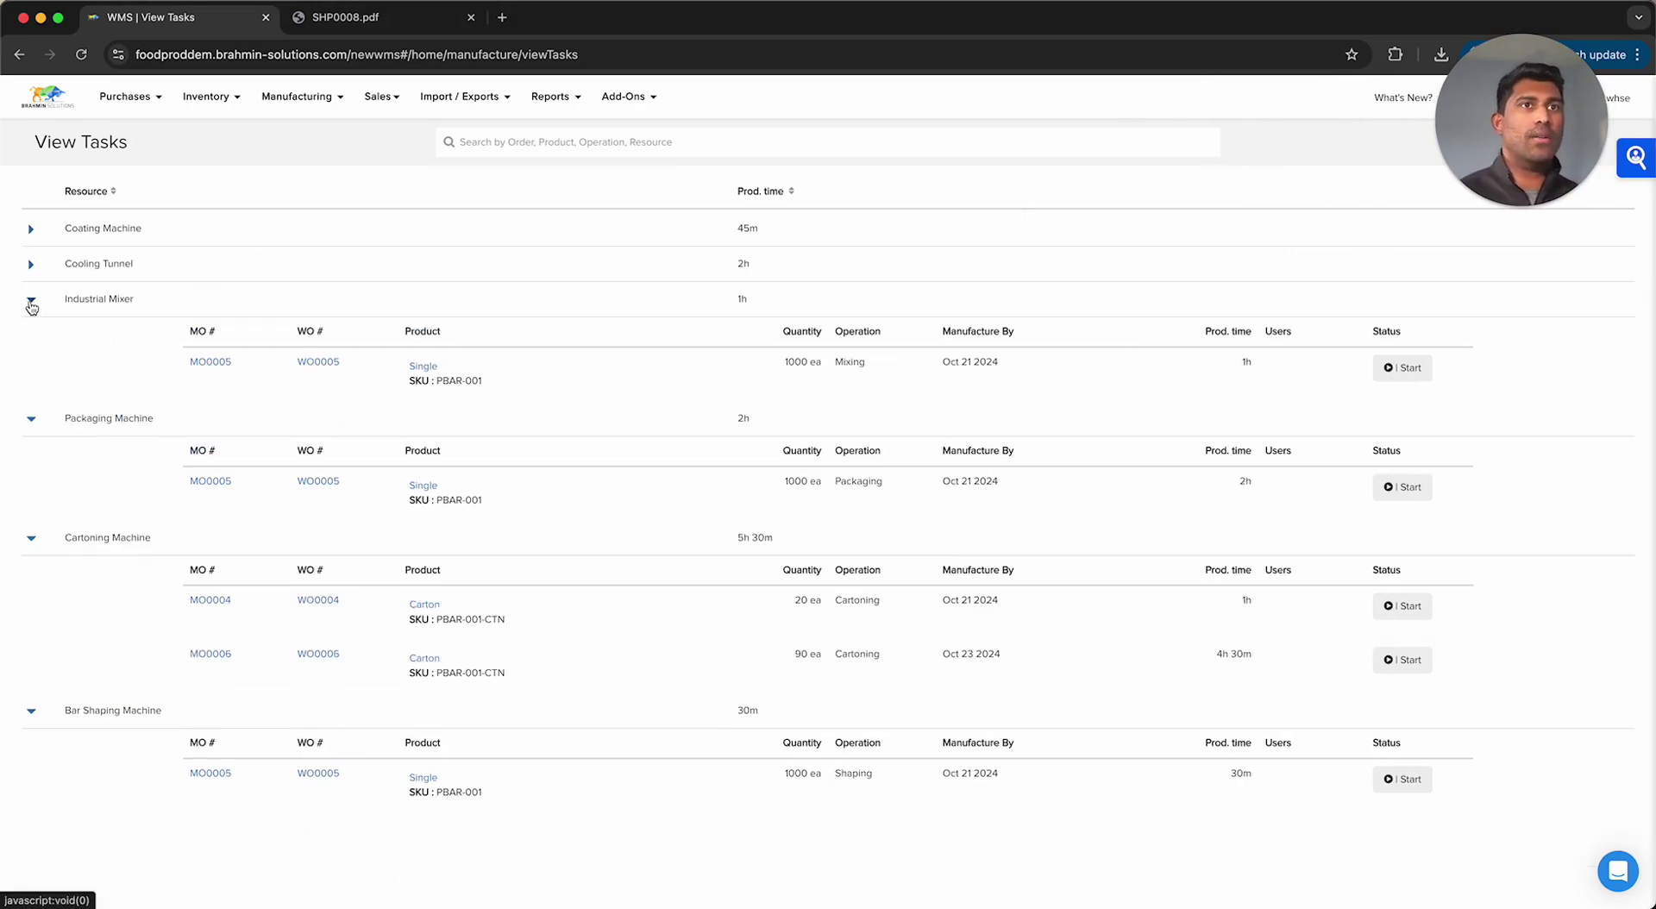
{"action": "left_click", "coordinate": [31, 299]}
{"action": "left_click", "coordinate": [31, 335]}
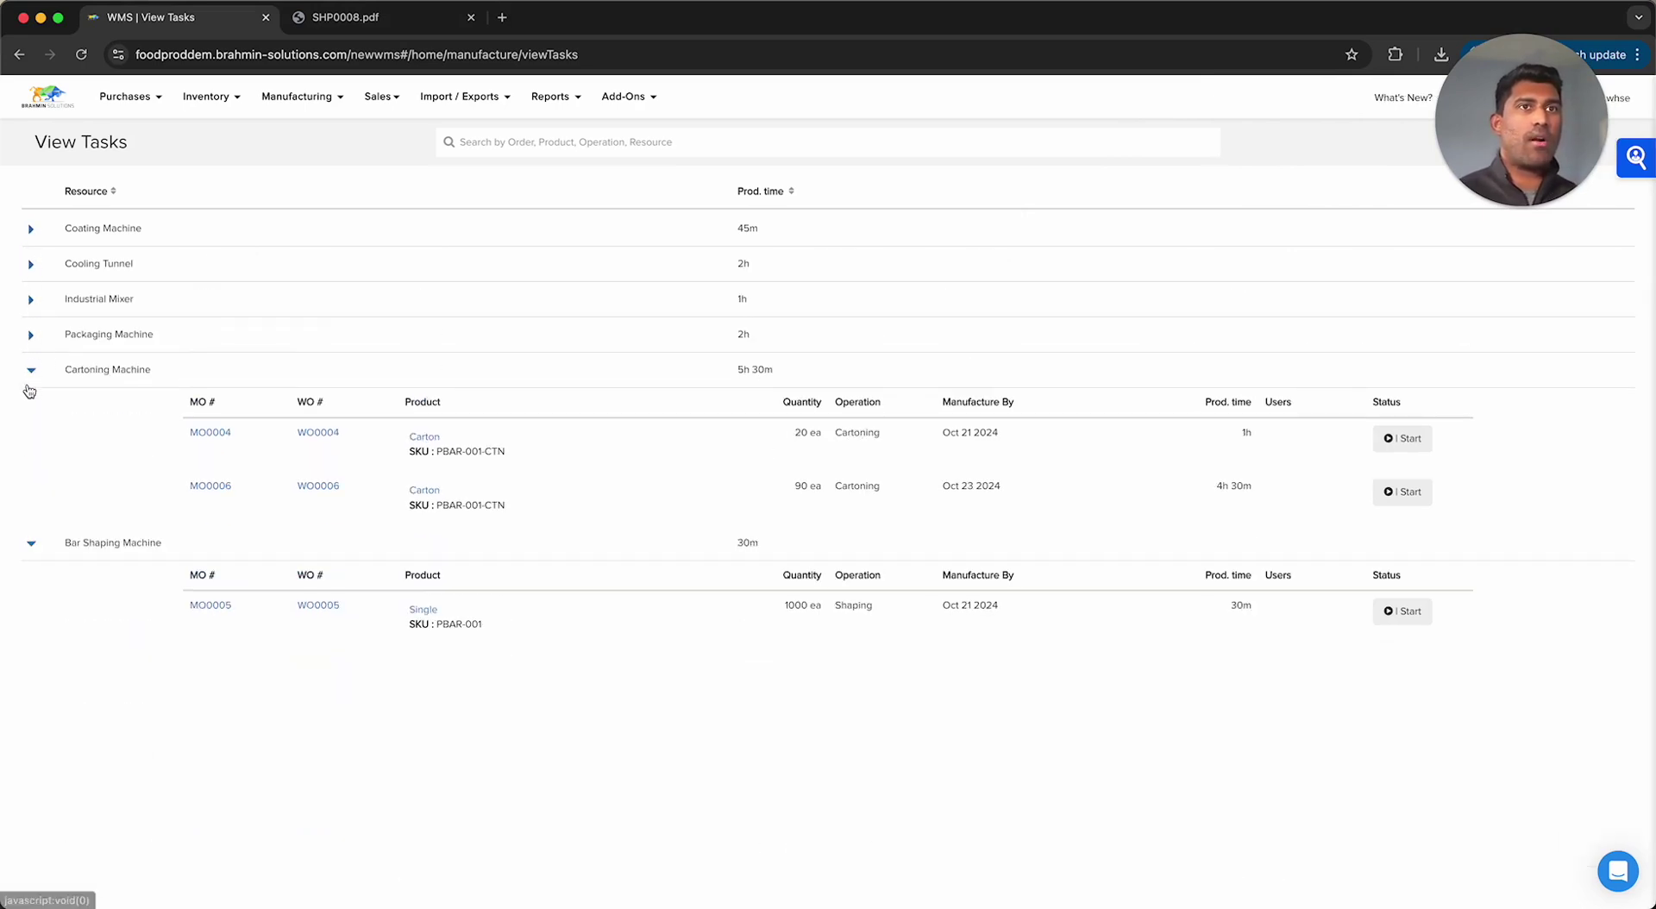
{"action": "left_click", "coordinate": [32, 374]}
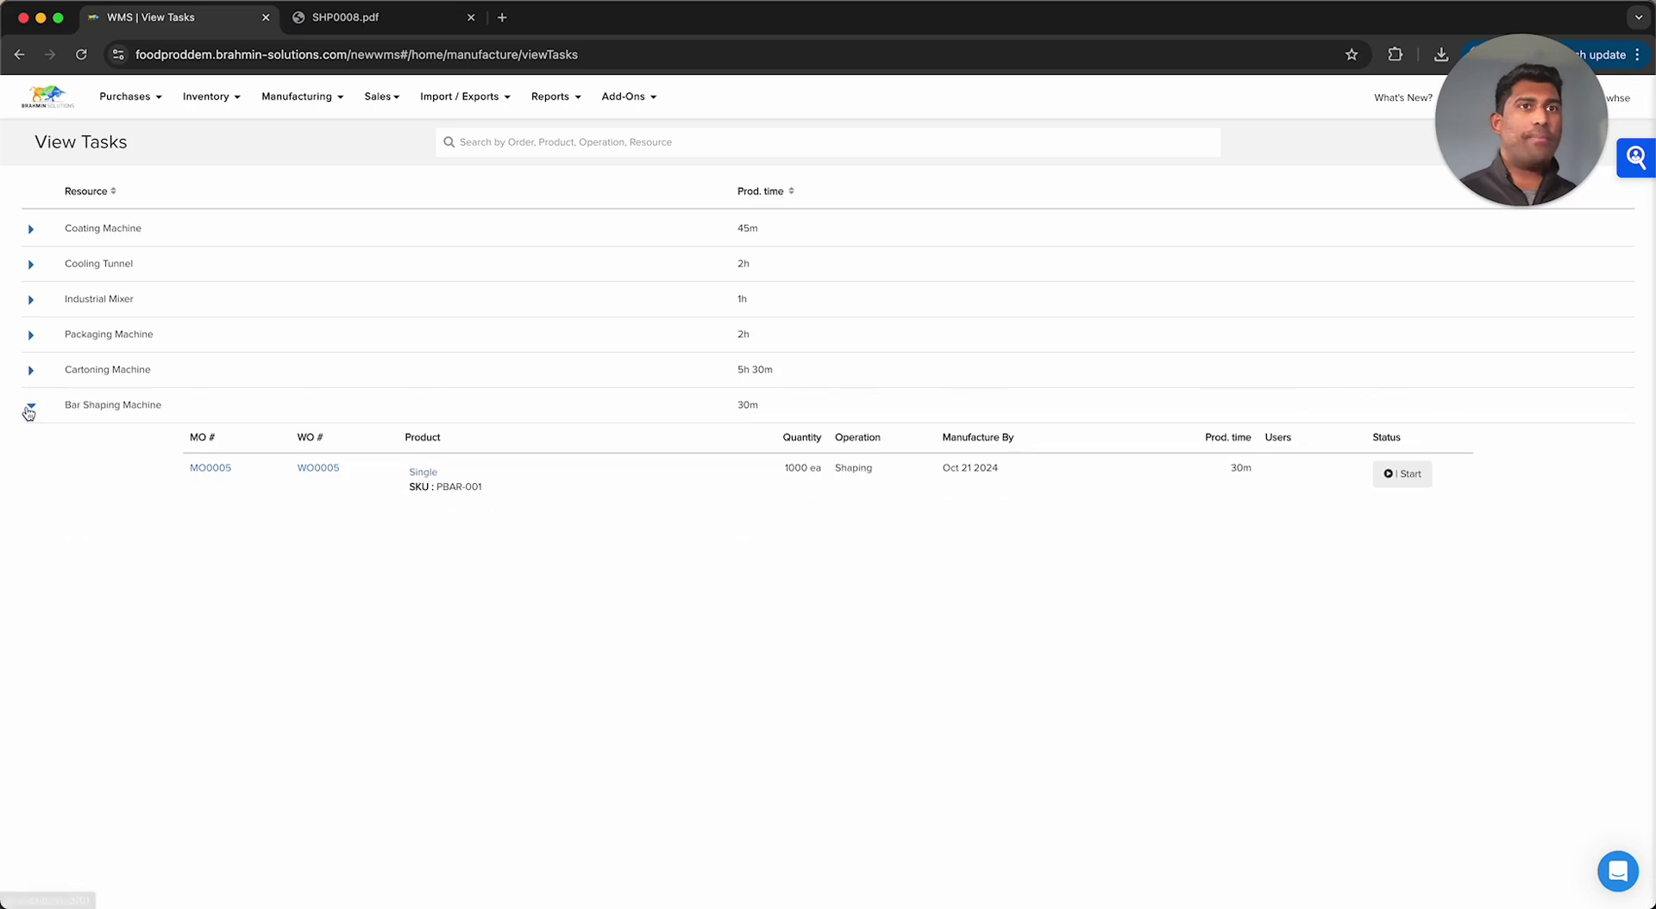
{"action": "left_click", "coordinate": [29, 407]}
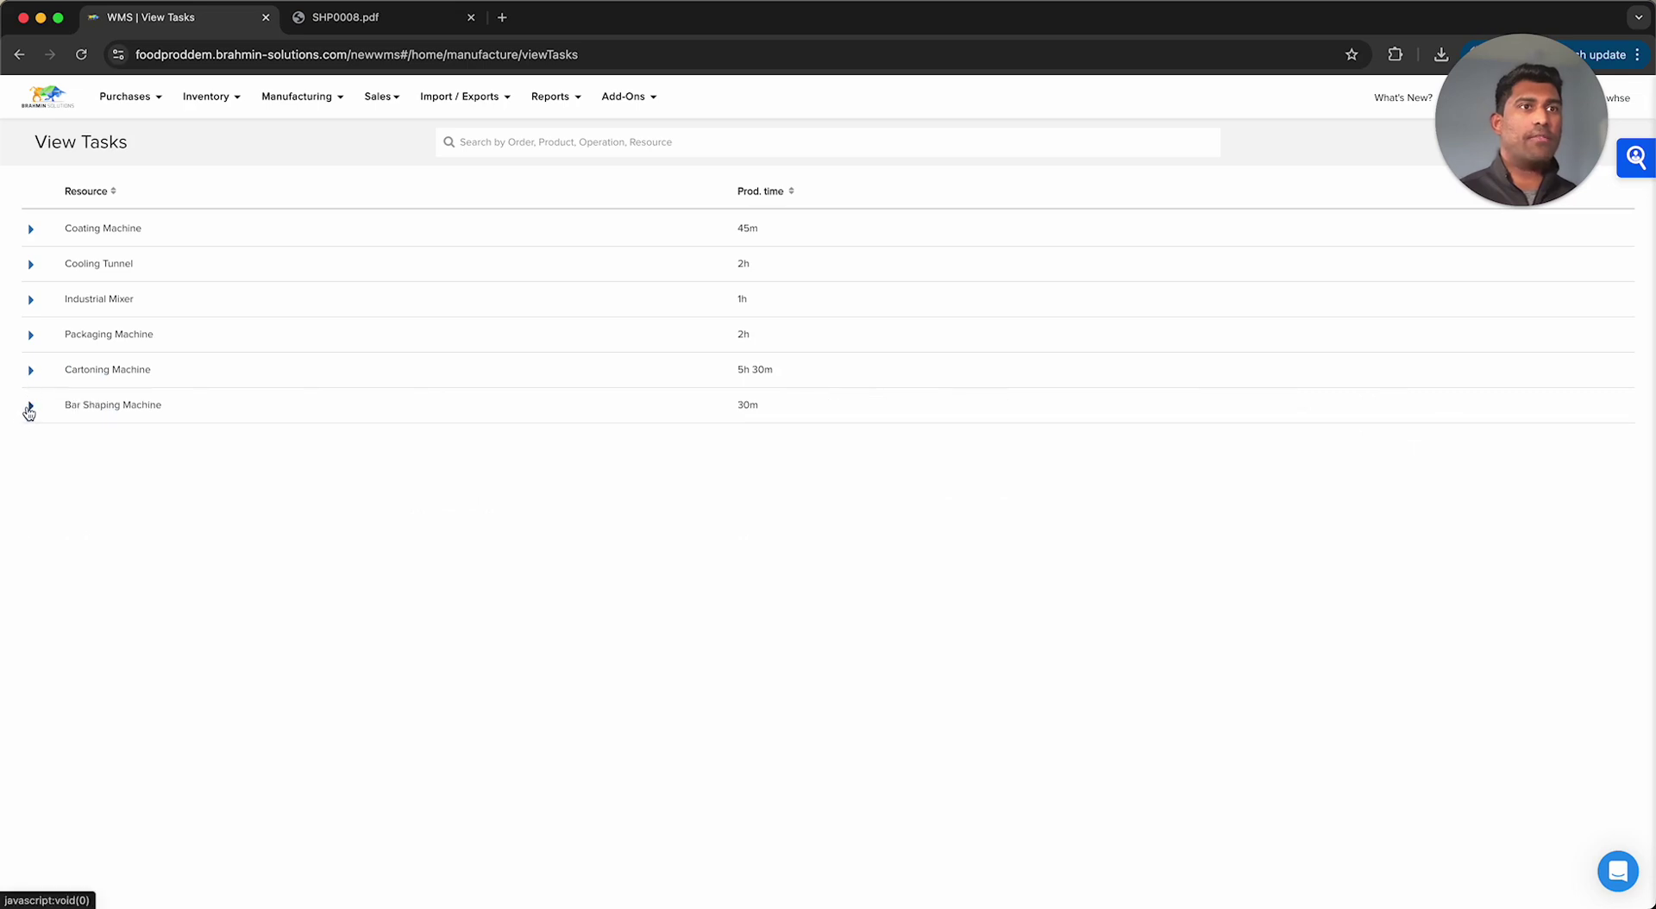
- Expand the Coating Machine and Cooling Tunnel task groups to examine their operations
{"action": "left_click", "coordinate": [30, 231]}
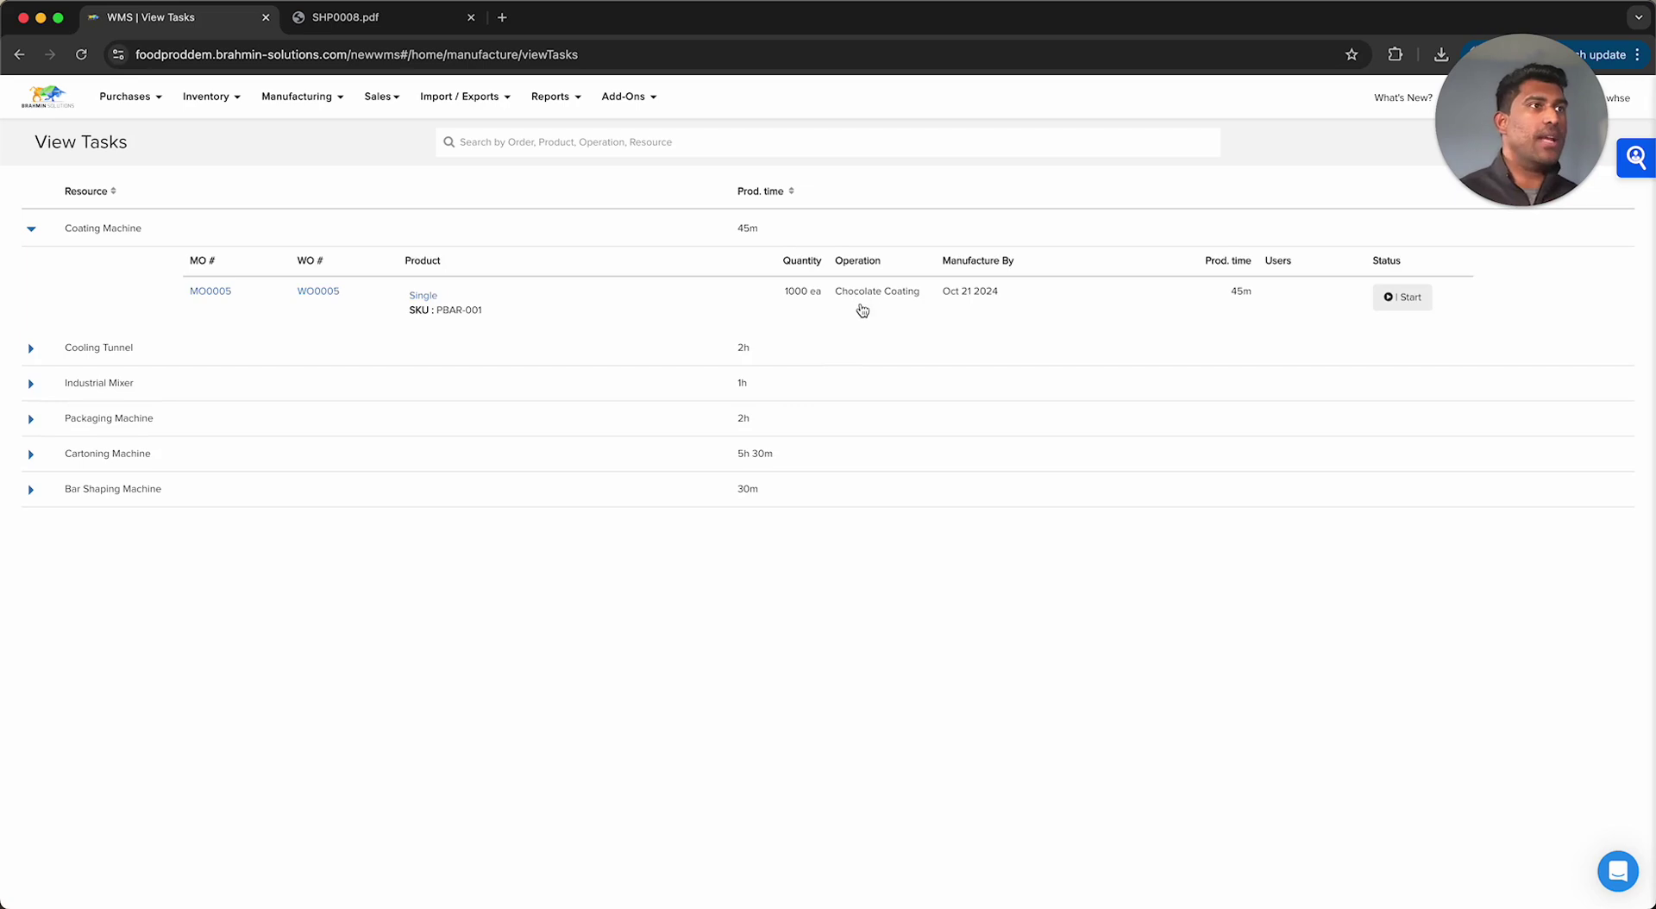
{"action": "left_click", "coordinate": [31, 348]}
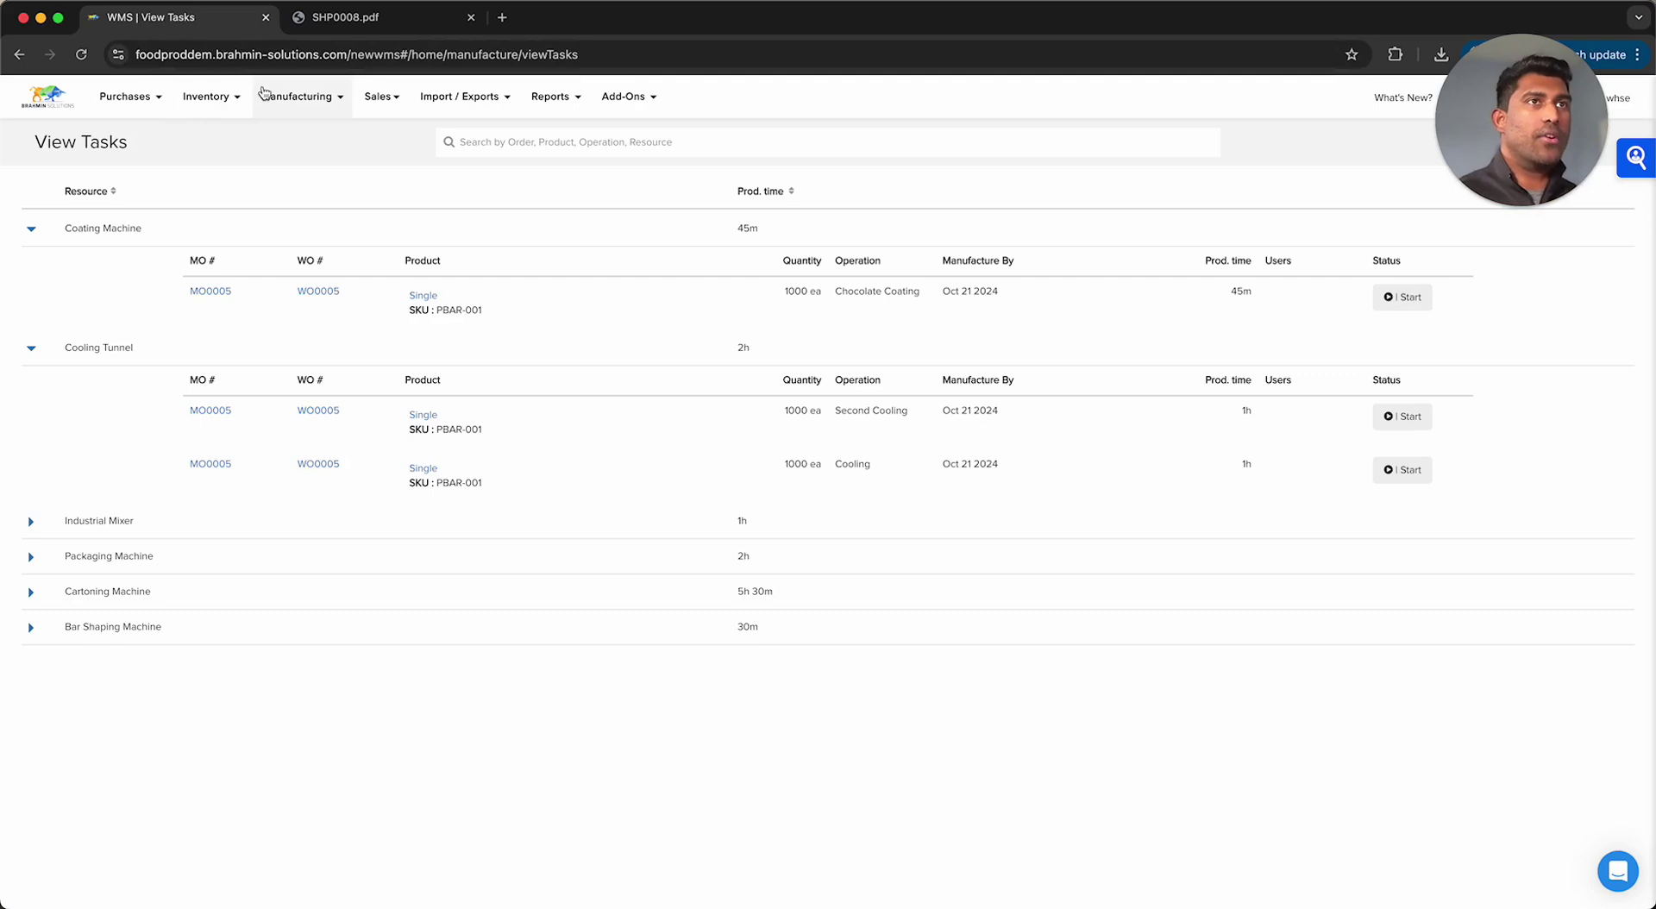
- Open the manufacture order for Chocolate Almond Protein Bar - Single and review its component items
{"action": "left_click", "coordinate": [299, 111]}
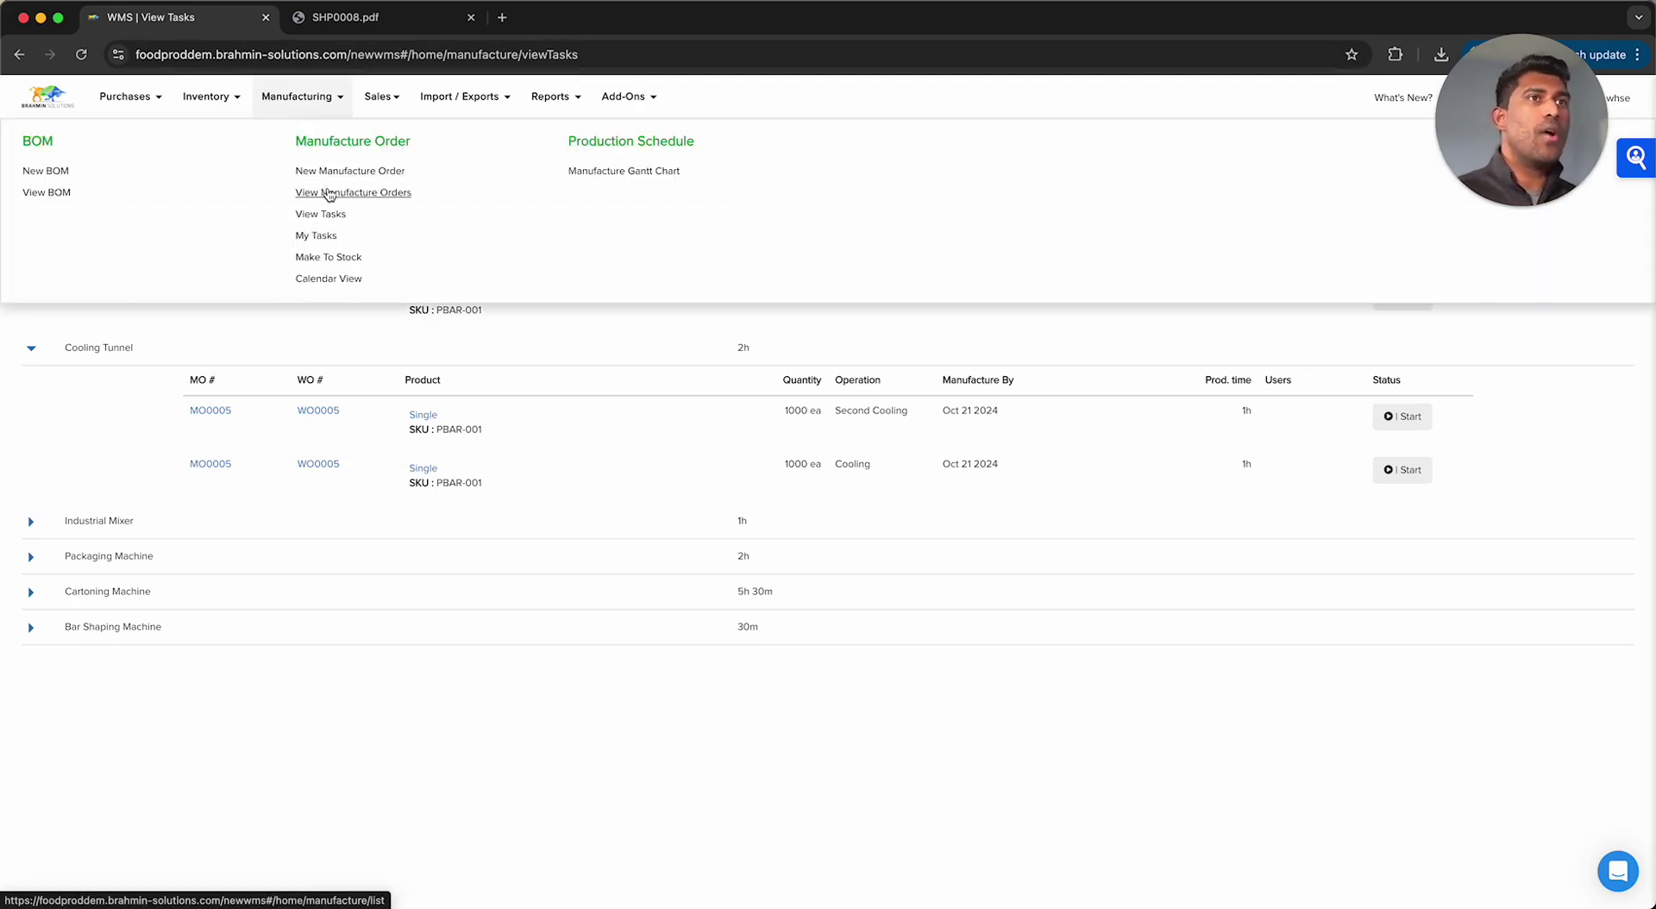
{"action": "left_click", "coordinate": [328, 194]}
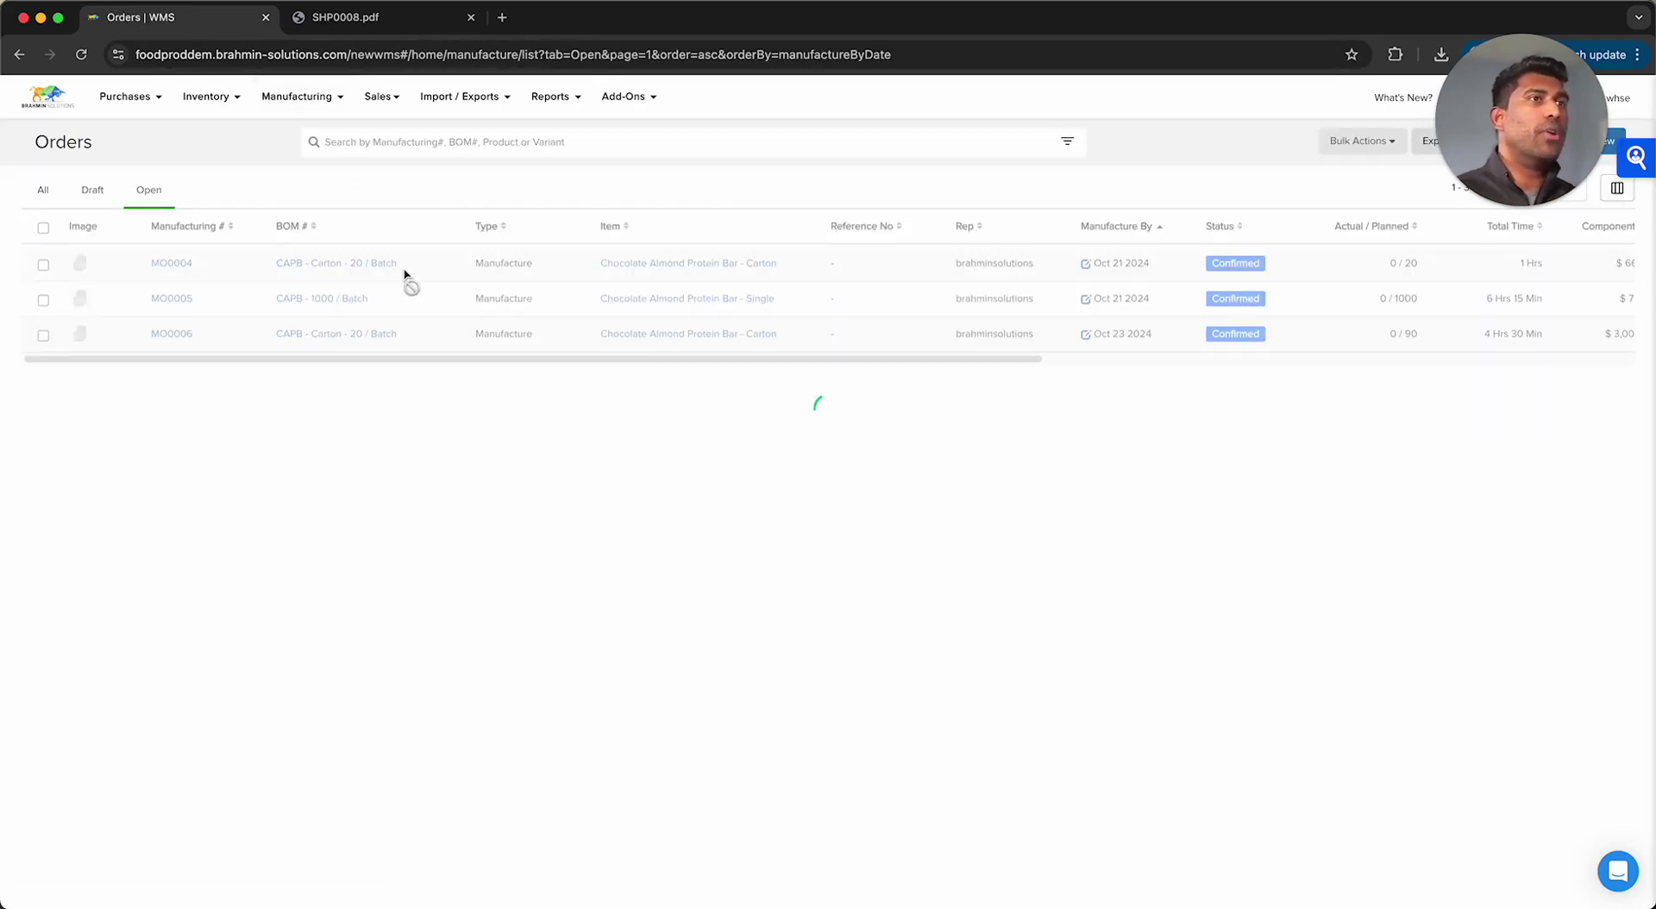
{"action": "left_click", "coordinate": [173, 298]}
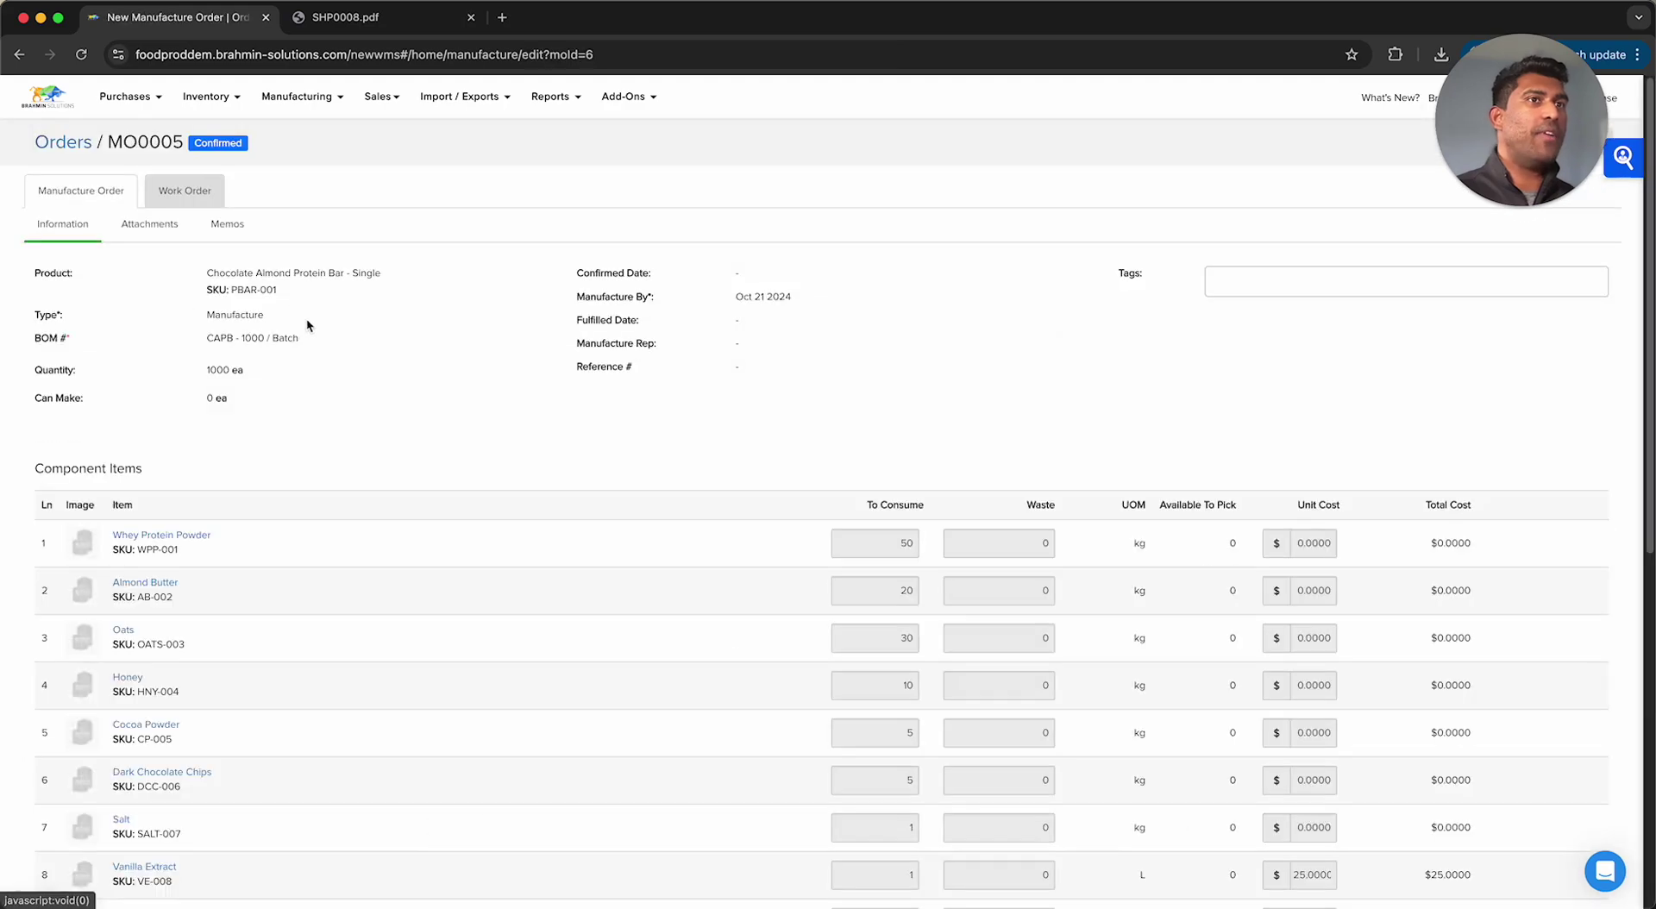
{"action": "scroll", "coordinate": [509, 328], "scroll_direction": "down", "scroll_amount": 2}
{"action": "scroll", "coordinate": [505, 345], "scroll_direction": "down", "scroll_amount": 5}
{"action": "scroll", "coordinate": [407, 541], "scroll_direction": "up", "scroll_amount": 7}
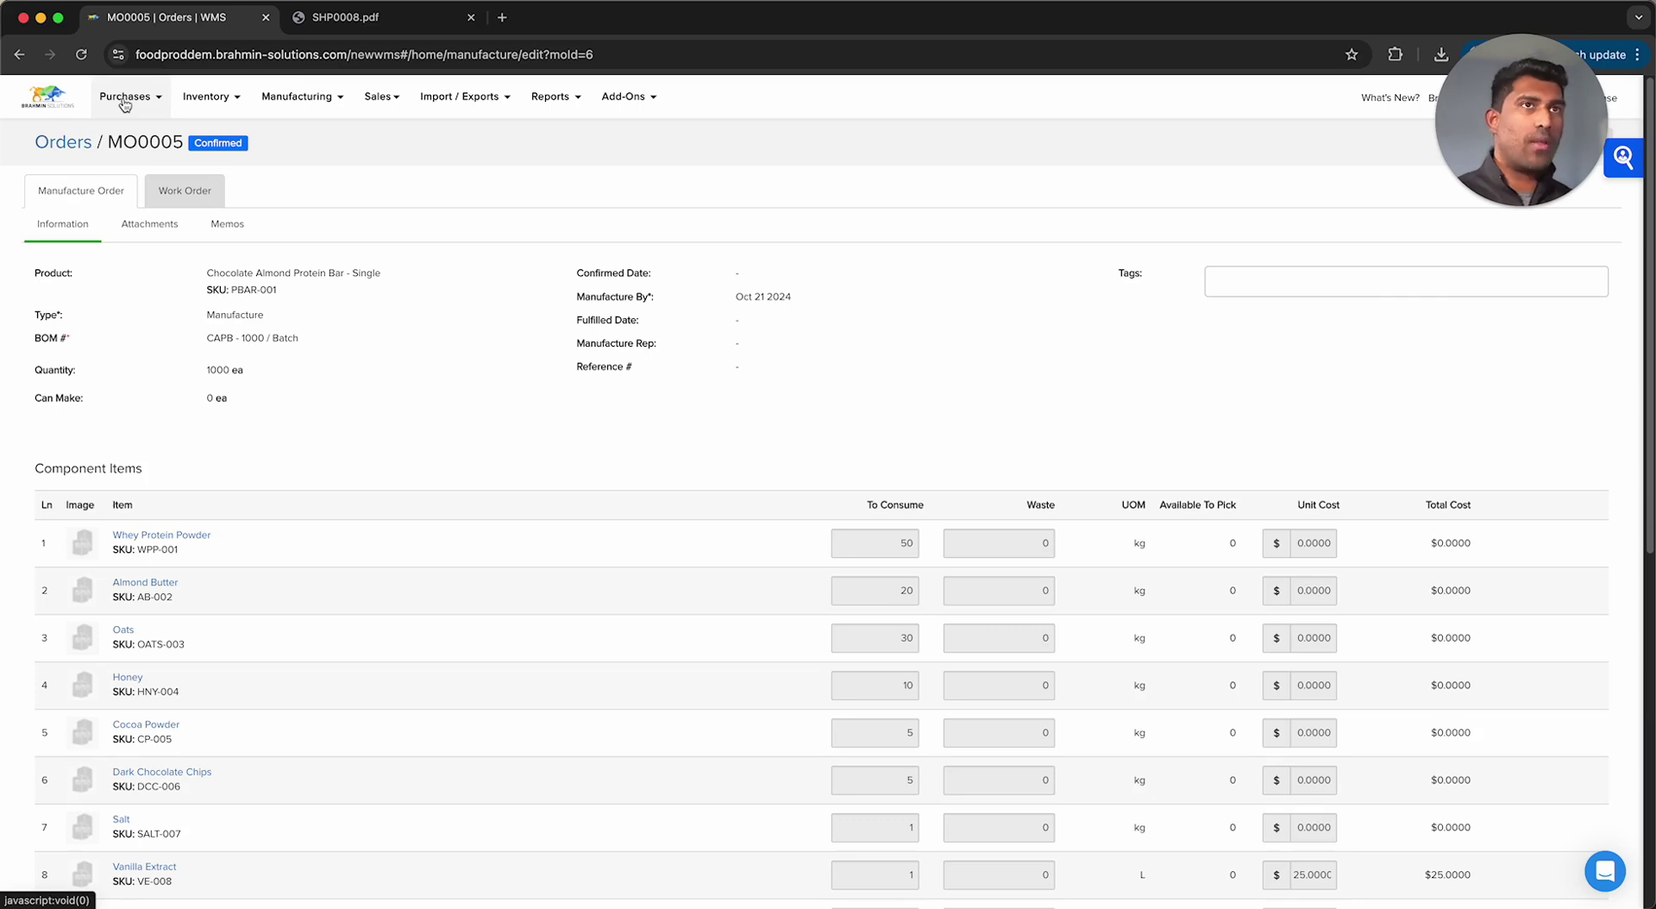
- Open the purchase reorder report, select all listed products and generate purchase orders for them
{"action": "left_click", "coordinate": [125, 99]}
{"action": "left_click", "coordinate": [357, 240]}
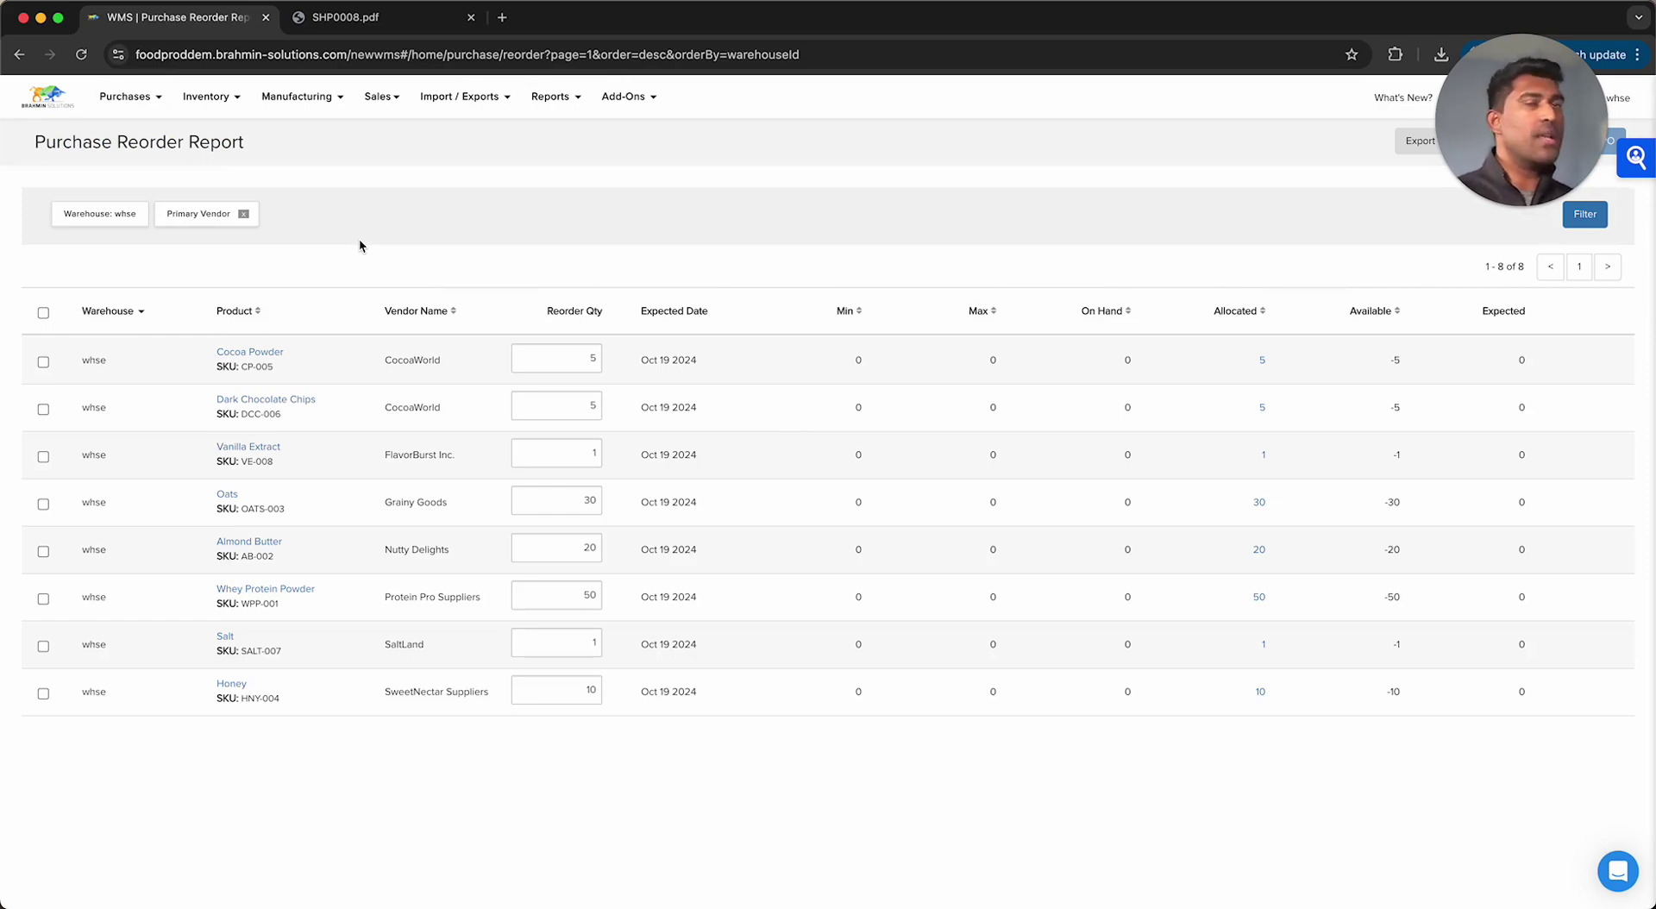
{"action": "left_click_drag", "start_coordinate": [1565, 111], "coordinate": [138, 778]}
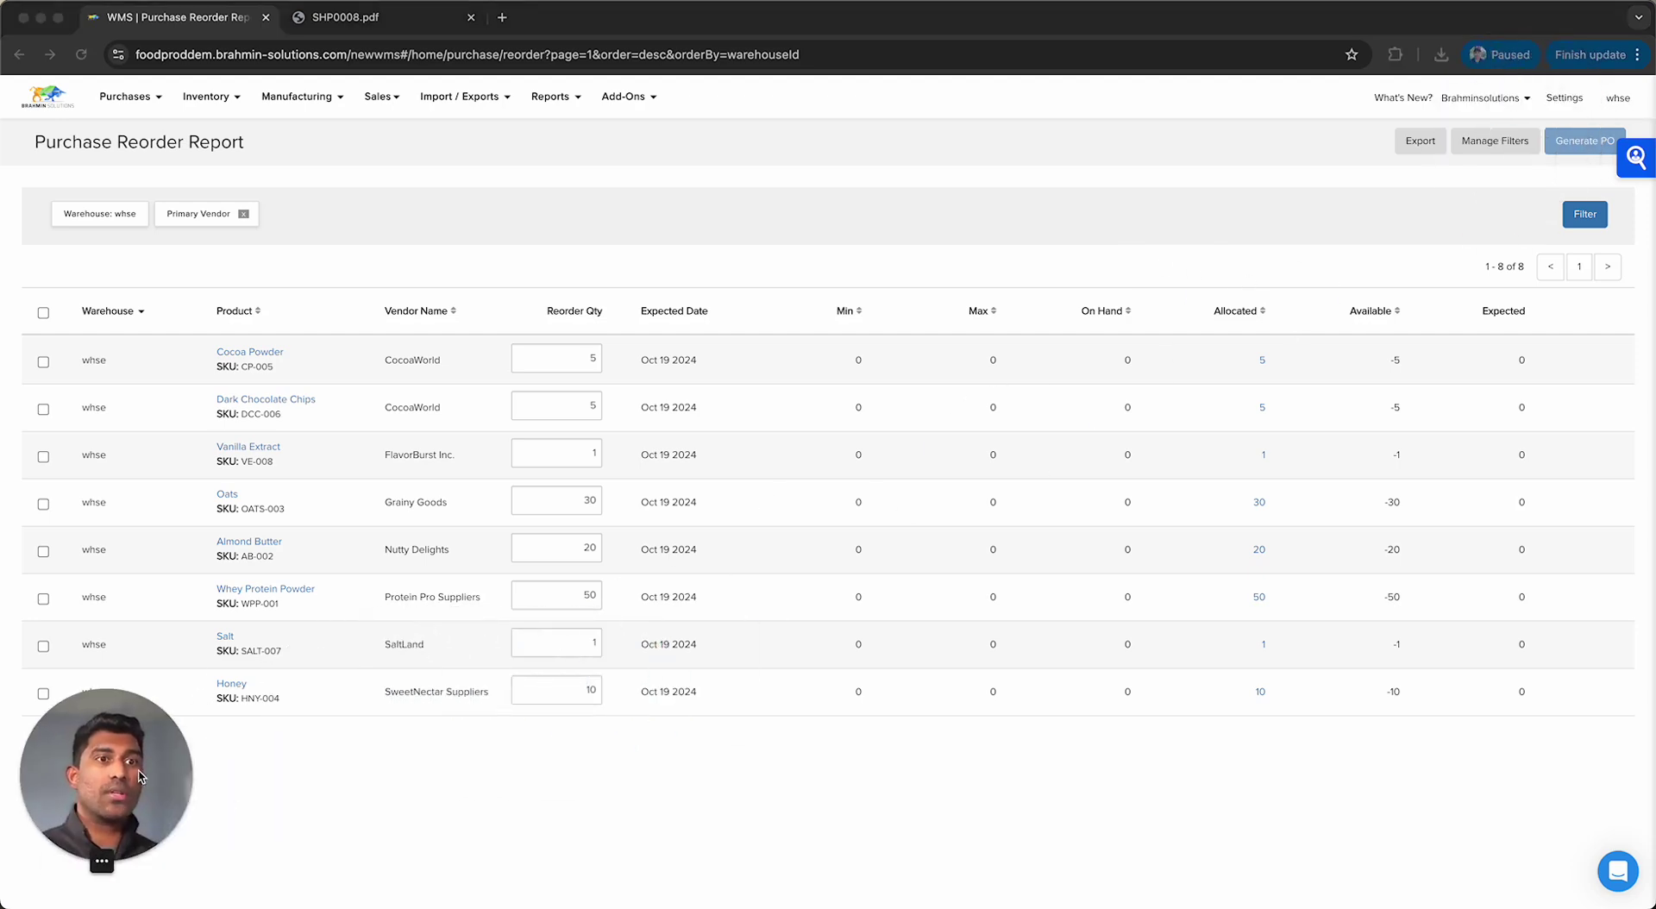
{"action": "mouse_move", "coordinate": [164, 815]}
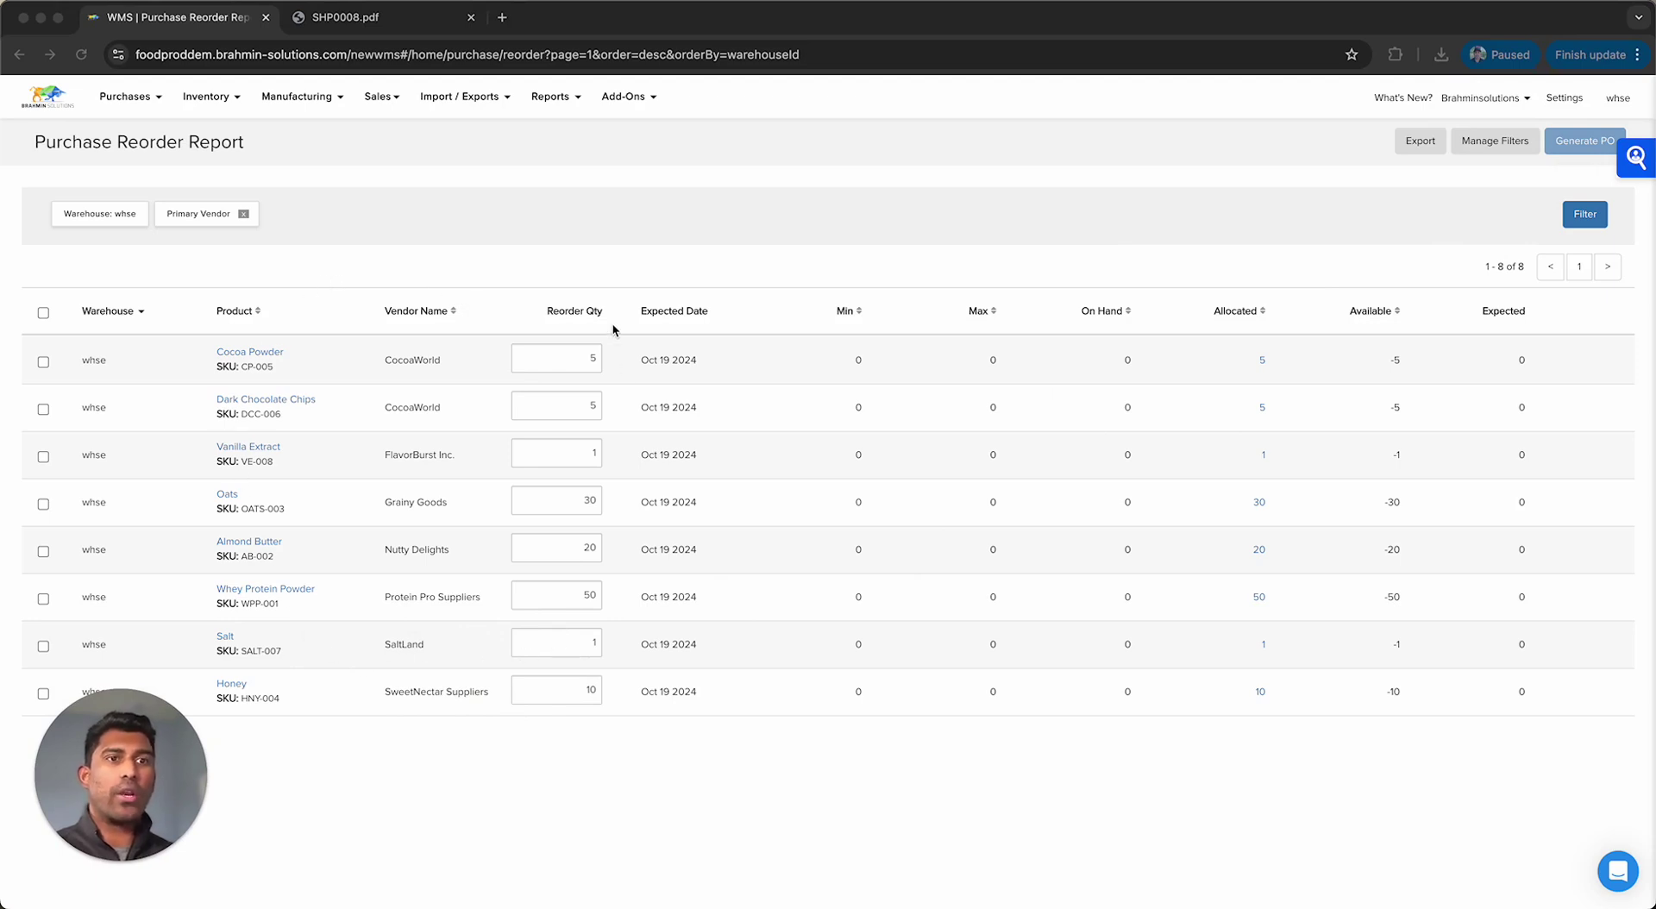
{"action": "left_click", "coordinate": [43, 315]}
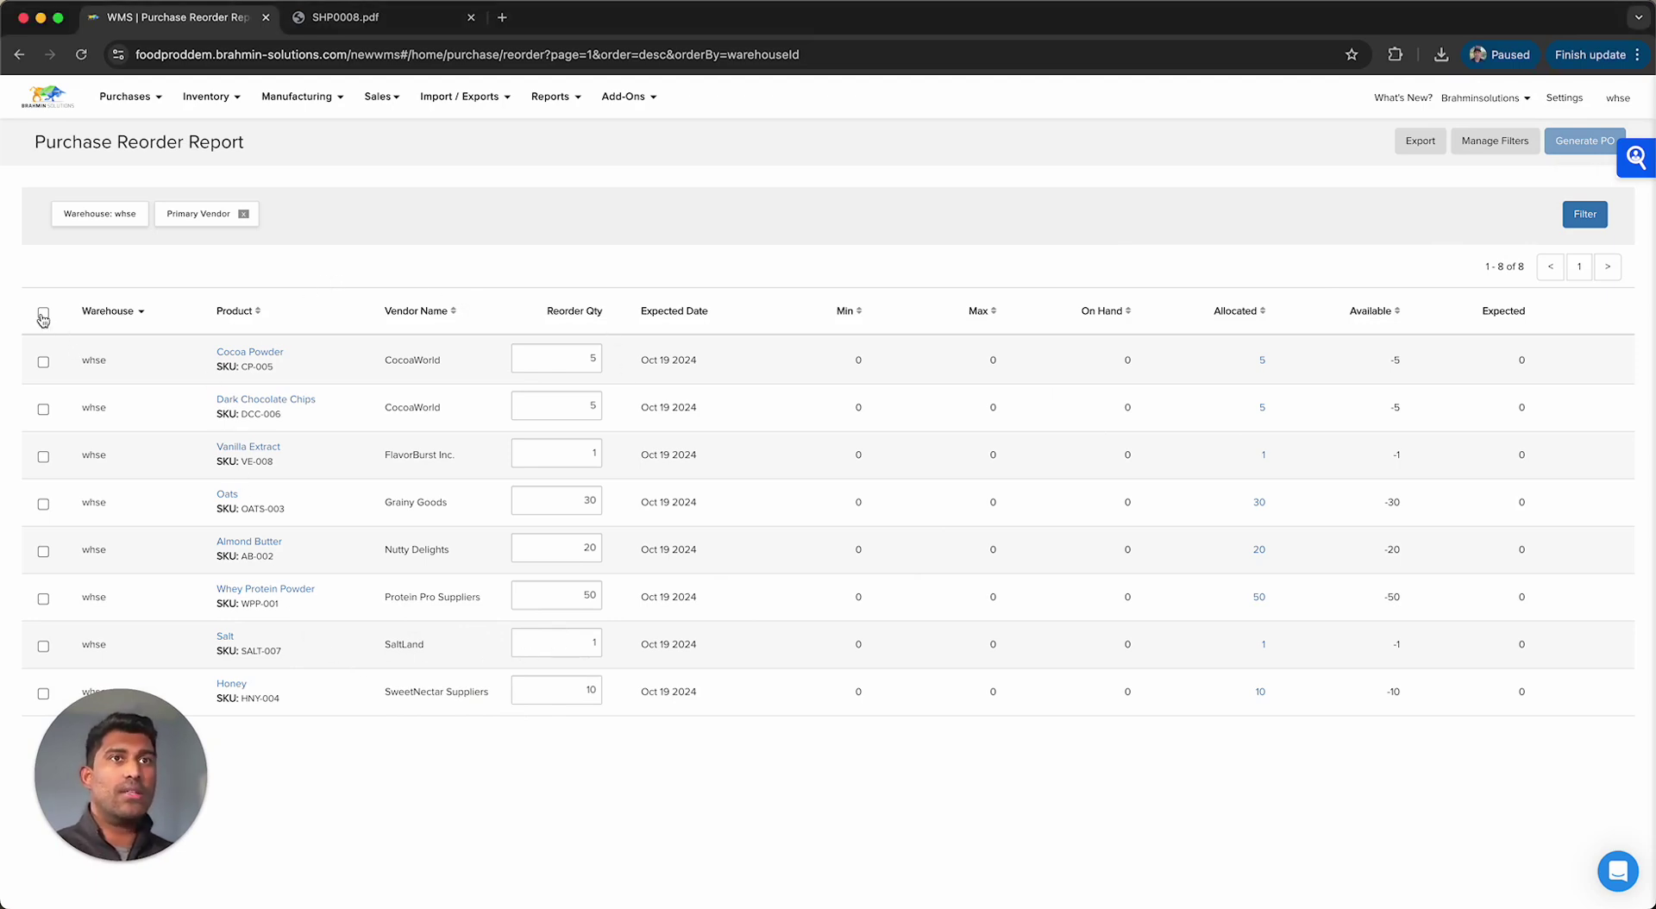
{"action": "left_click", "coordinate": [43, 313]}
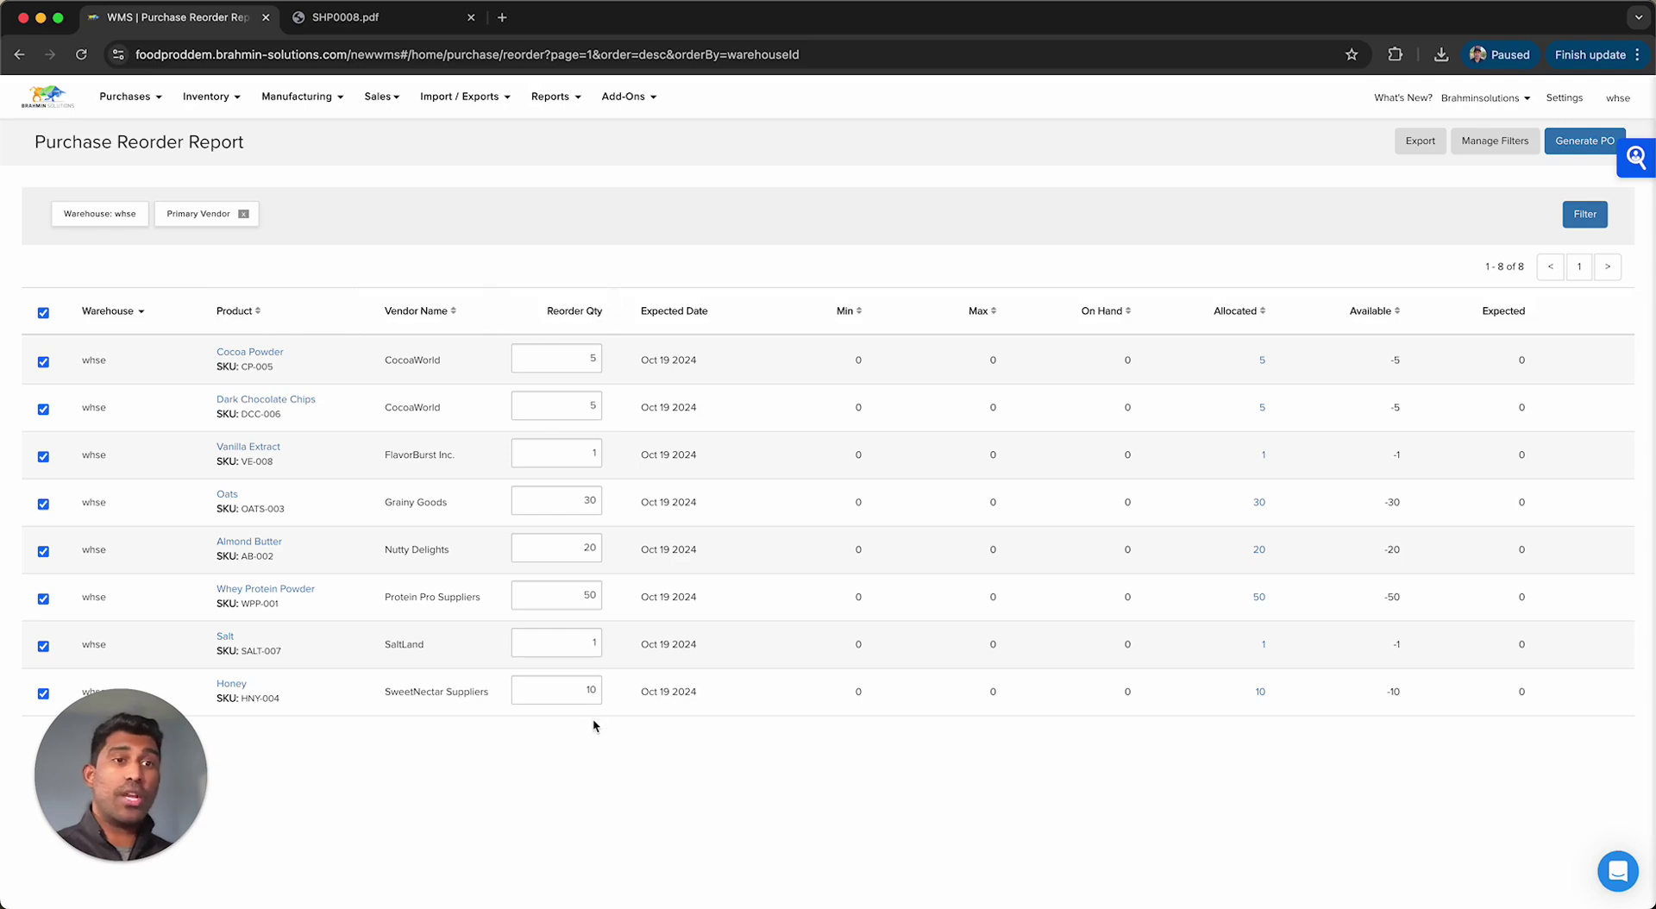
{"action": "left_click", "coordinate": [1569, 144]}
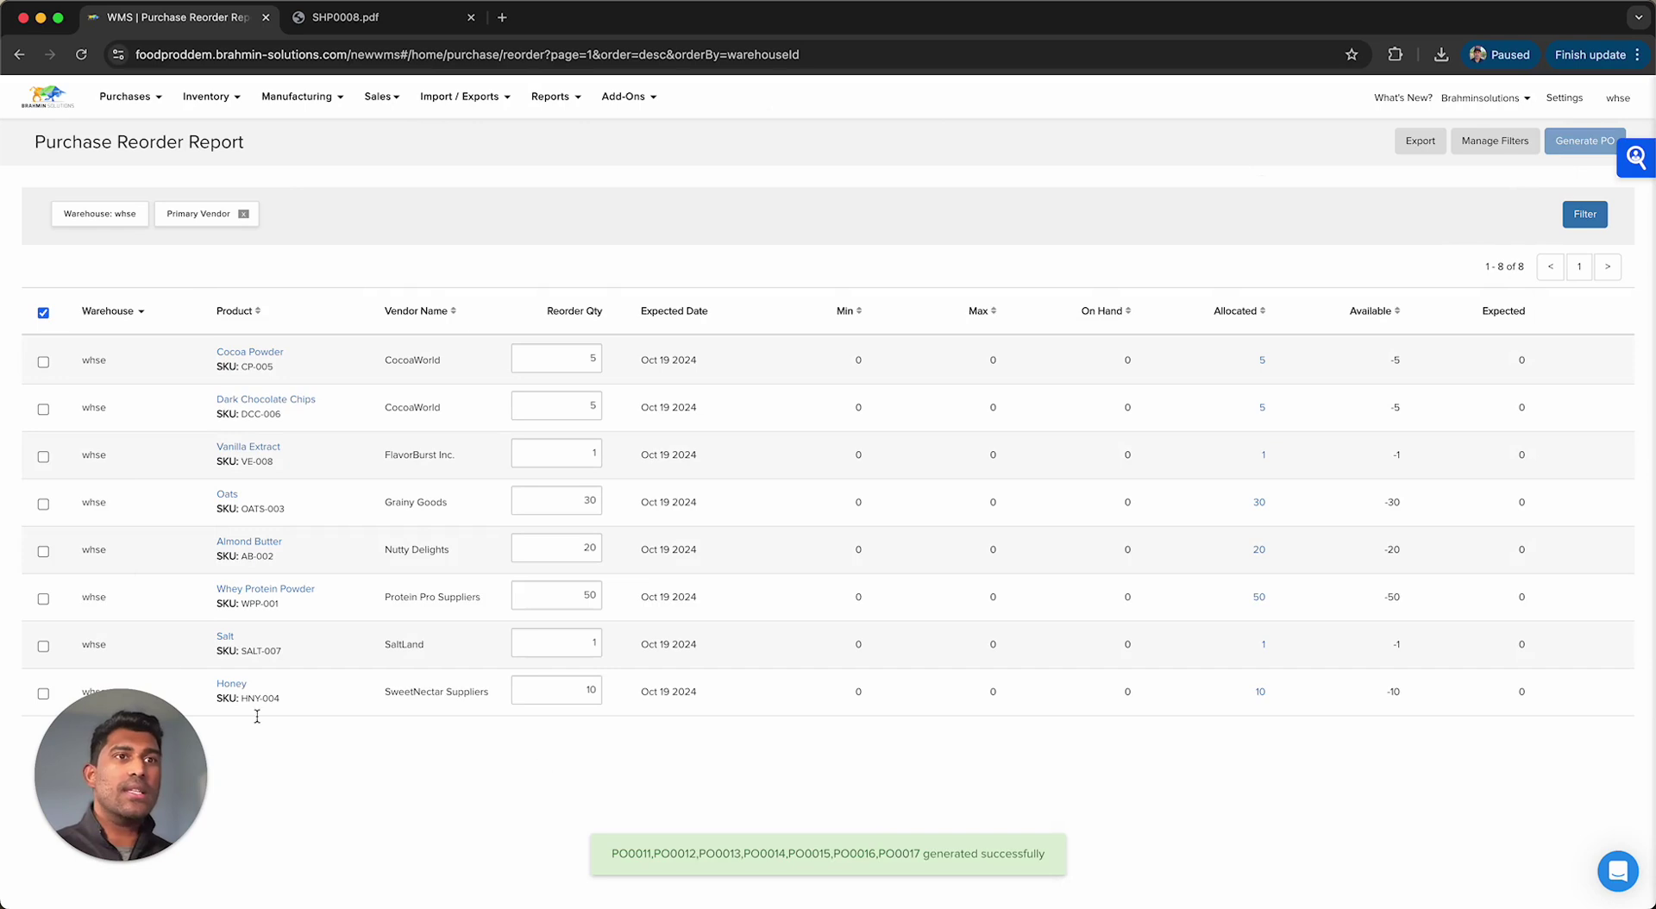
- Select all draft purchase orders and confirm them in bulk with an expected date of Oct 22 2024
{"action": "left_click", "coordinate": [125, 96]}
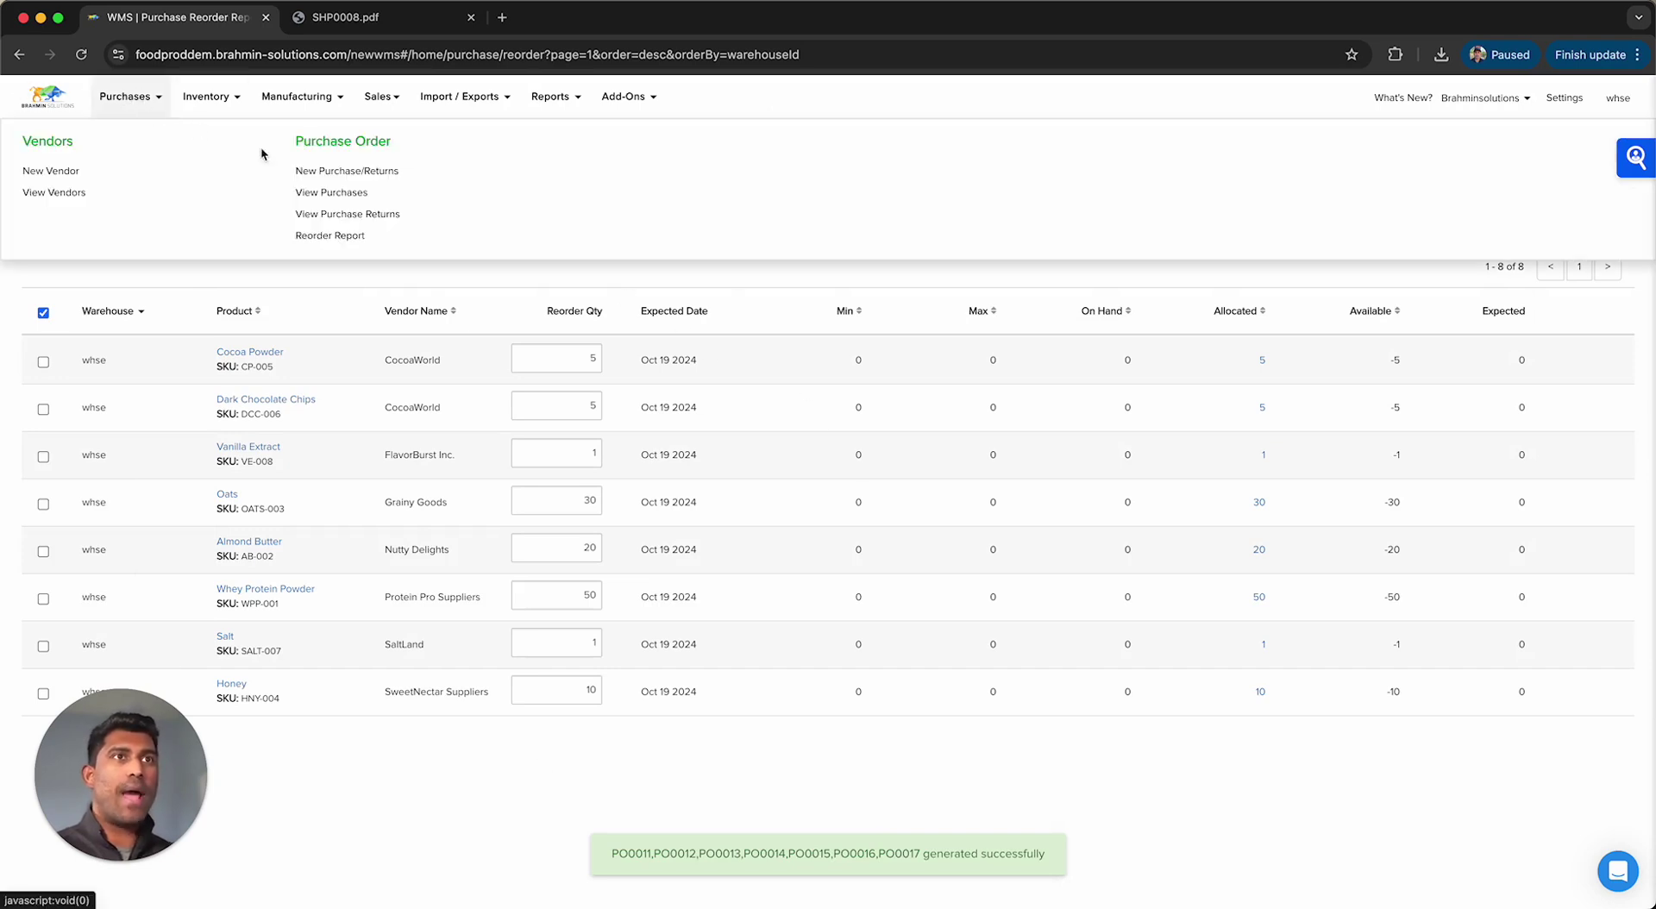
{"action": "left_click", "coordinate": [320, 190]}
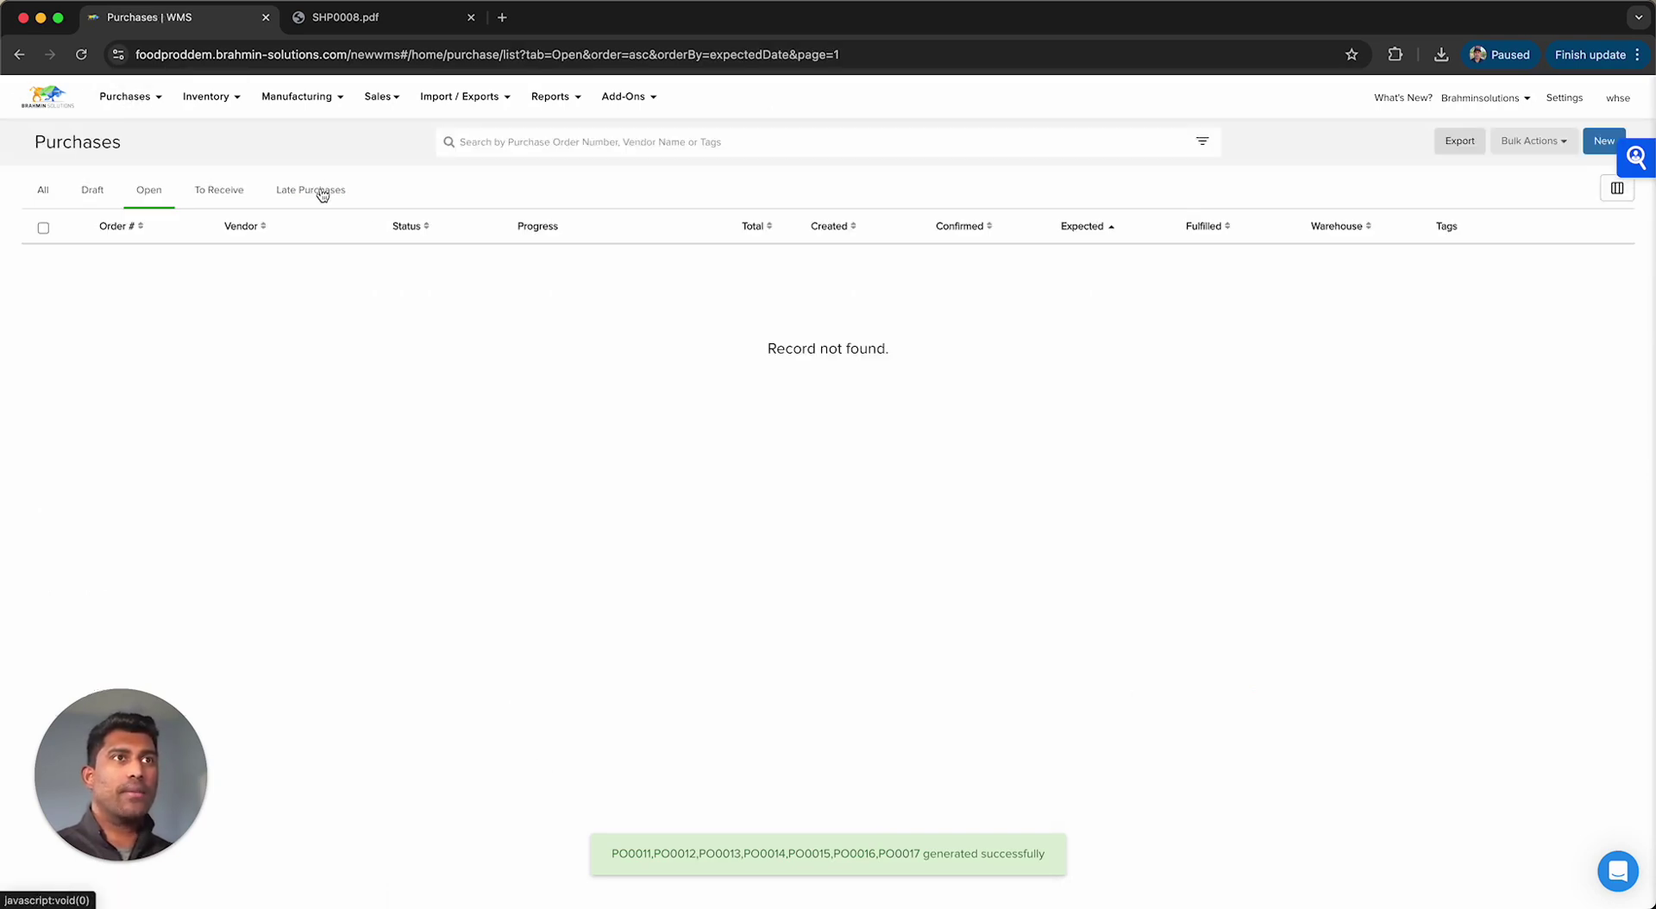
{"action": "left_click", "coordinate": [90, 193]}
{"action": "left_click", "coordinate": [44, 227]}
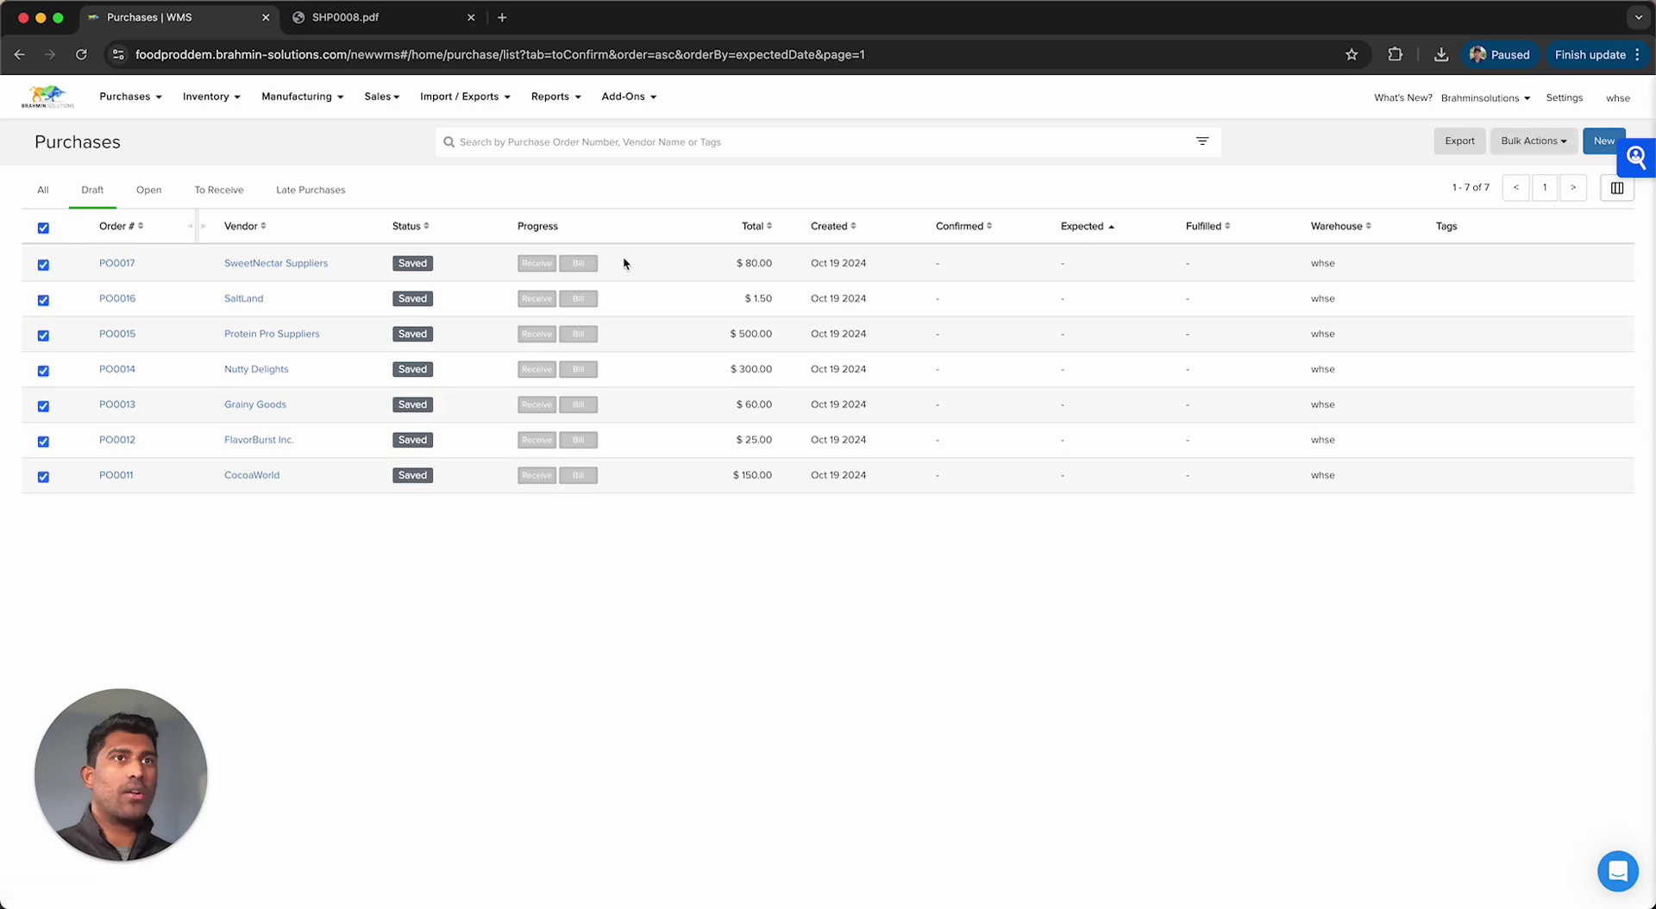
{"action": "left_click", "coordinate": [1531, 140]}
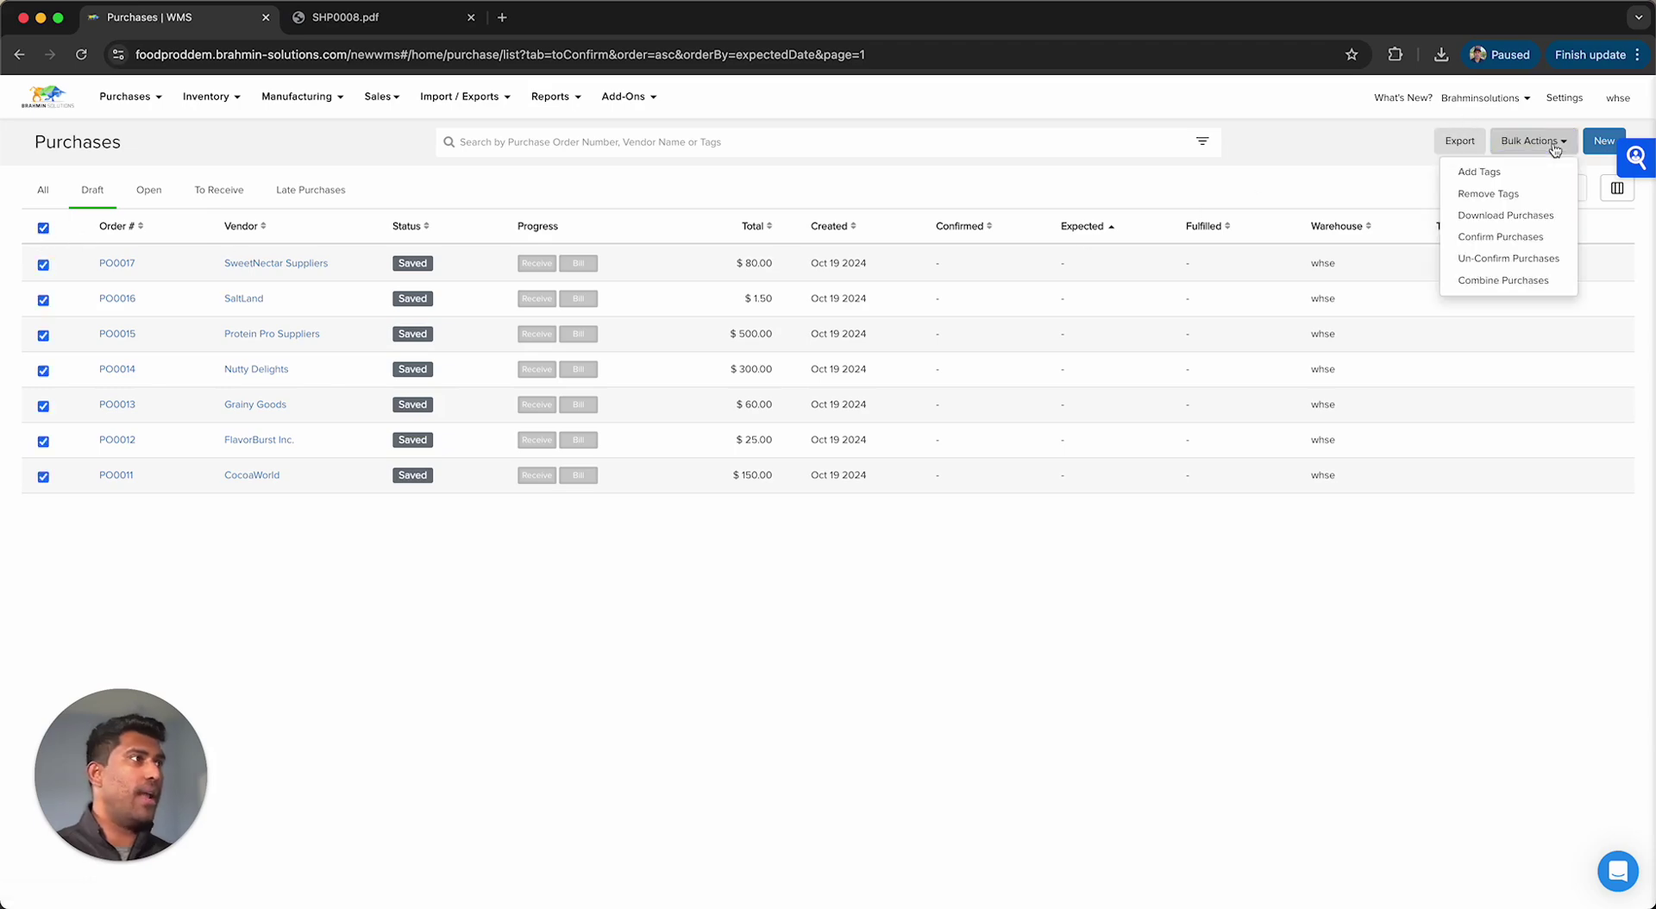
{"action": "left_click", "coordinate": [1507, 236]}
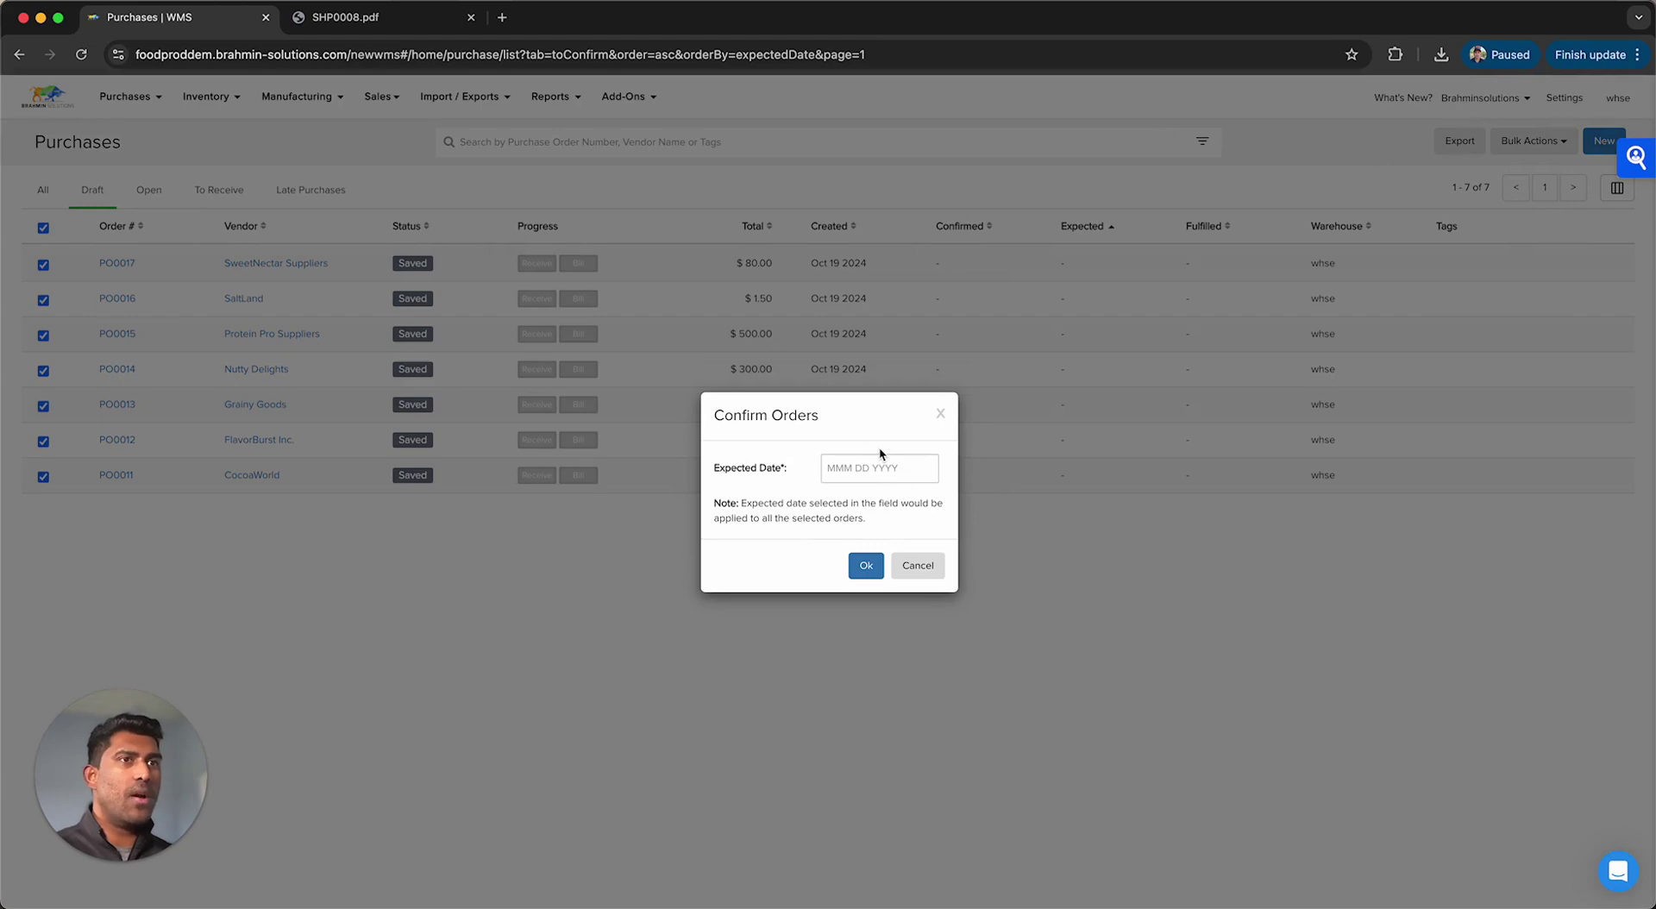
{"action": "left_click", "coordinate": [878, 464]}
{"action": "left_click", "coordinate": [884, 618]}
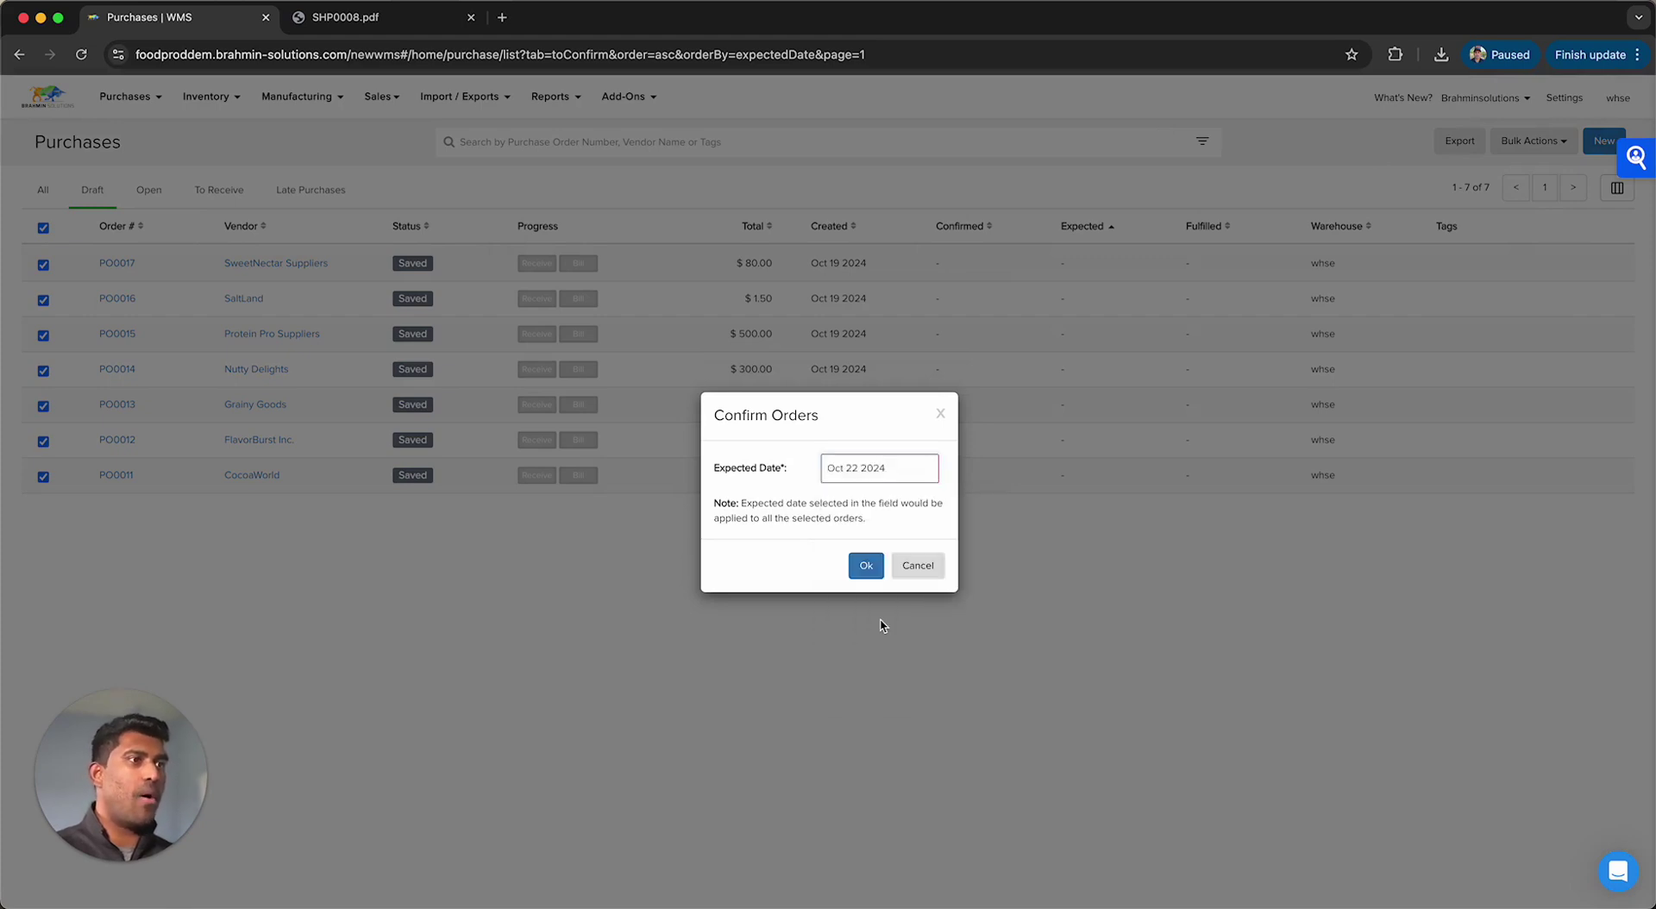
{"action": "left_click", "coordinate": [871, 559]}
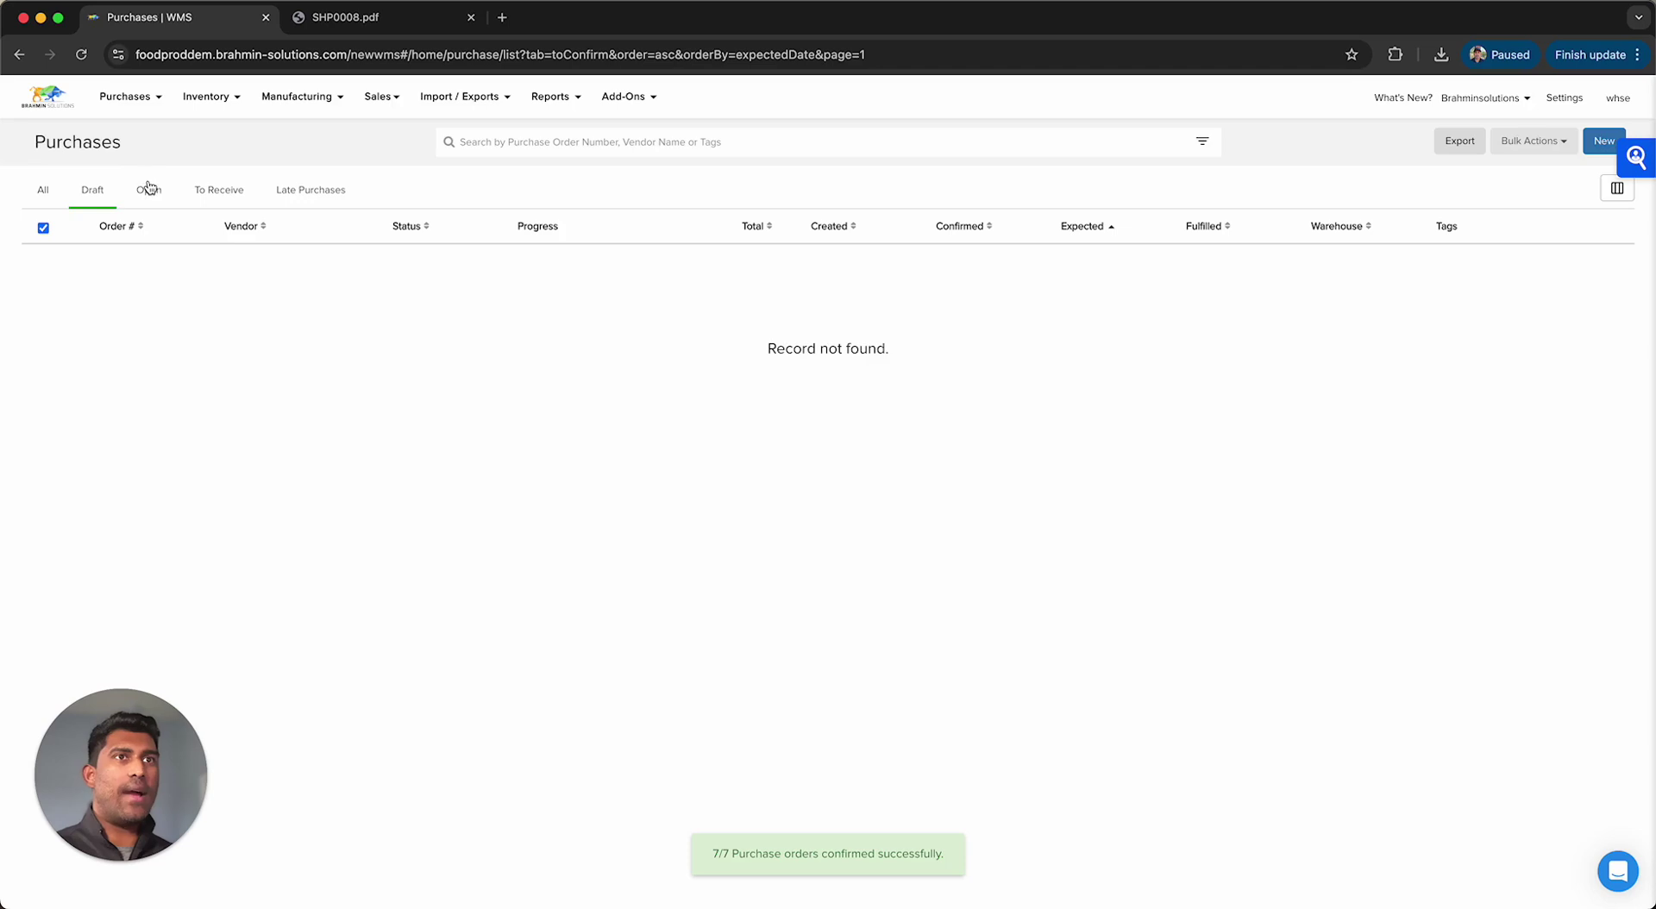
- Open the CocoaWorld order from the open purchases and review its receiving page, order information and line items
{"action": "left_click", "coordinate": [148, 187]}
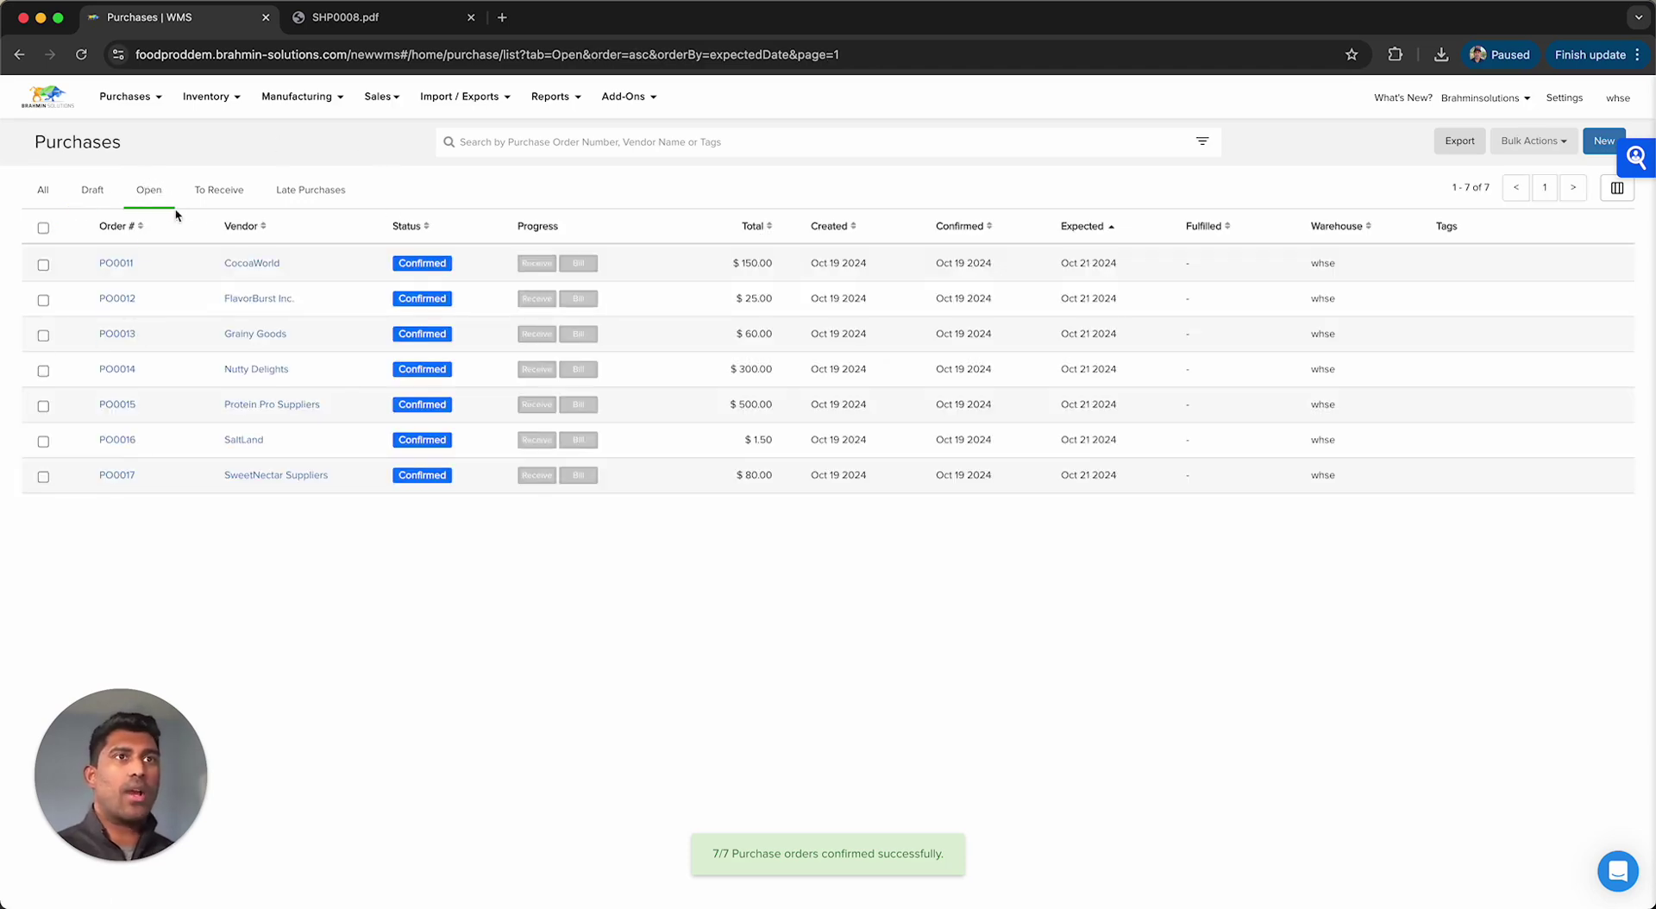
{"action": "left_click", "coordinate": [121, 263]}
{"action": "left_click", "coordinate": [243, 190]}
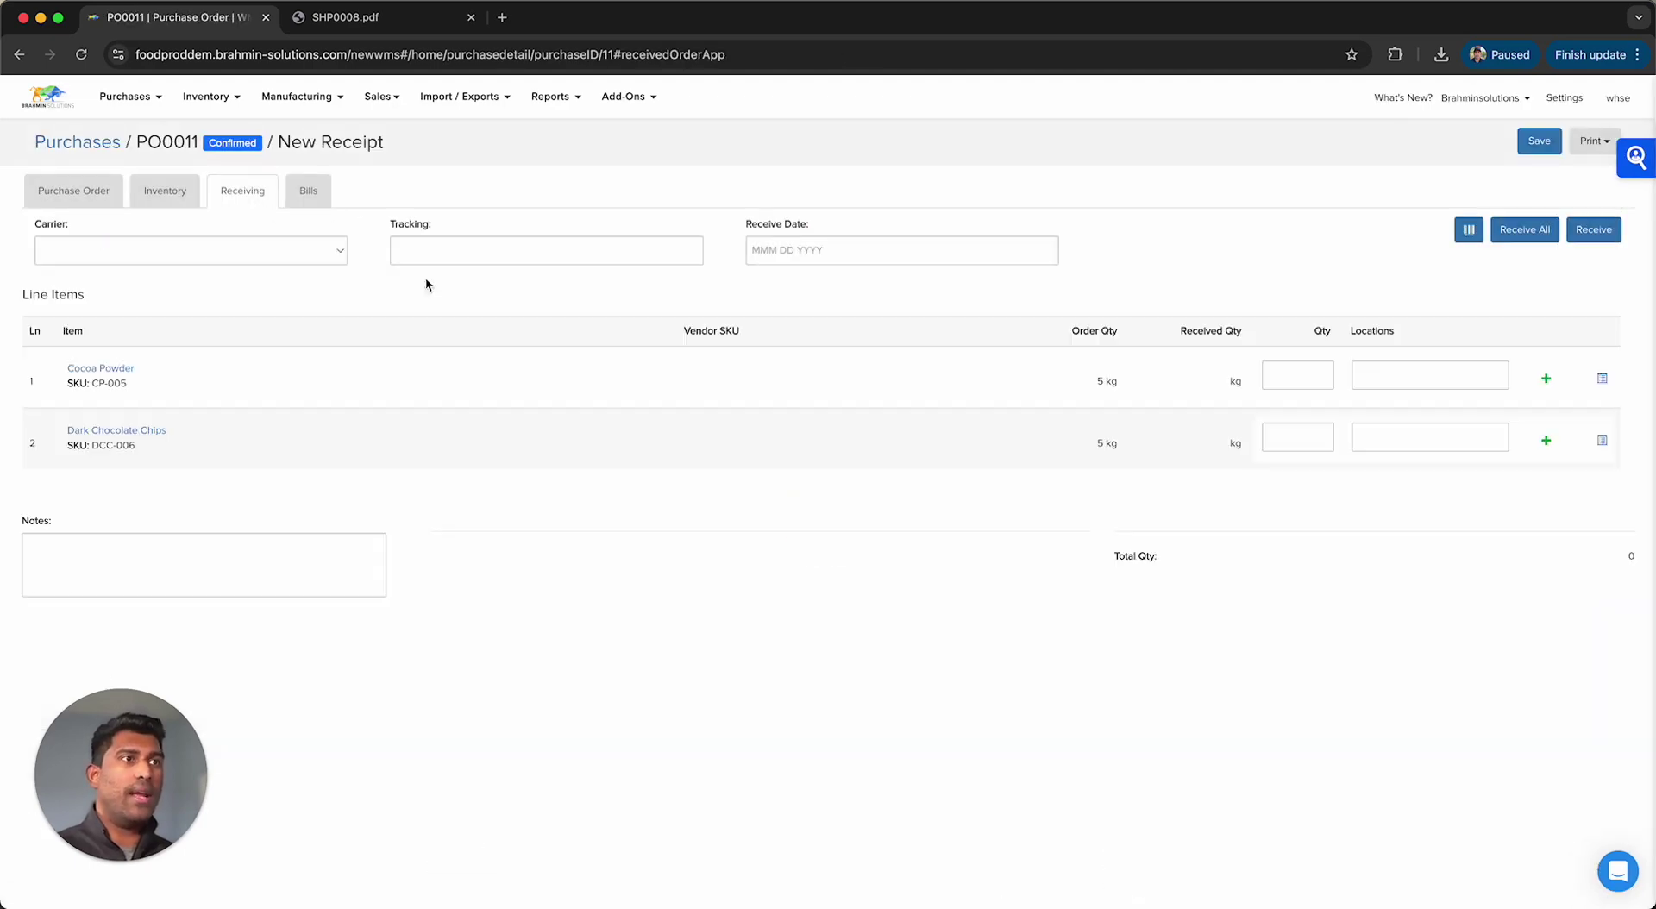
{"action": "left_click", "coordinate": [76, 192]}
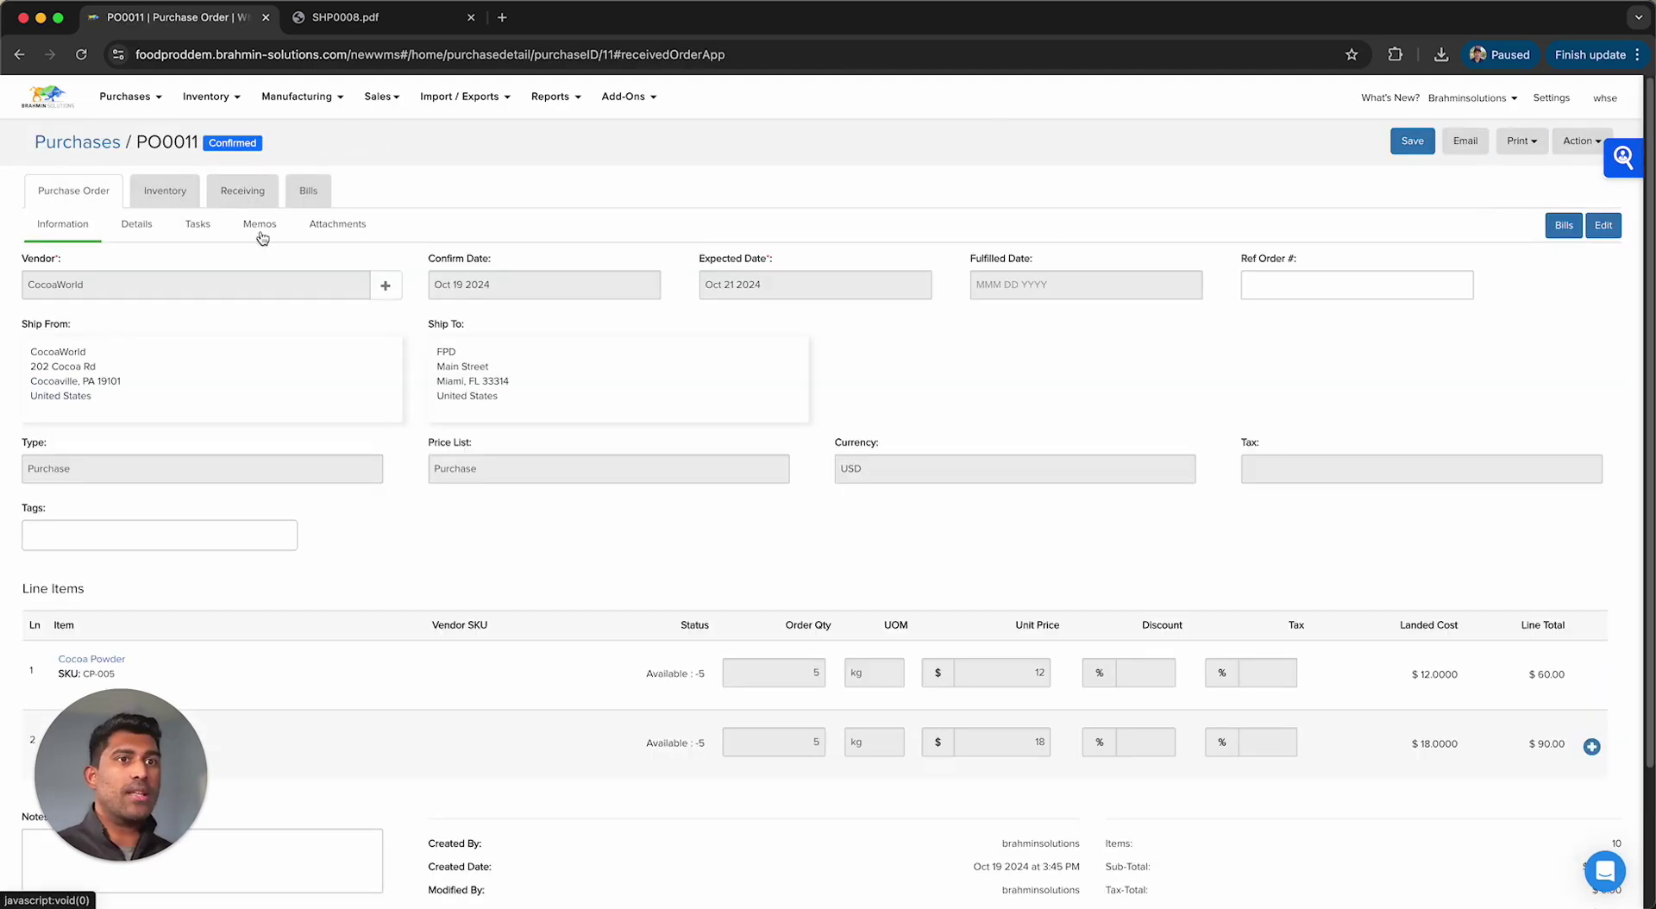
{"action": "scroll", "coordinate": [879, 457], "scroll_direction": "down", "scroll_amount": 5}
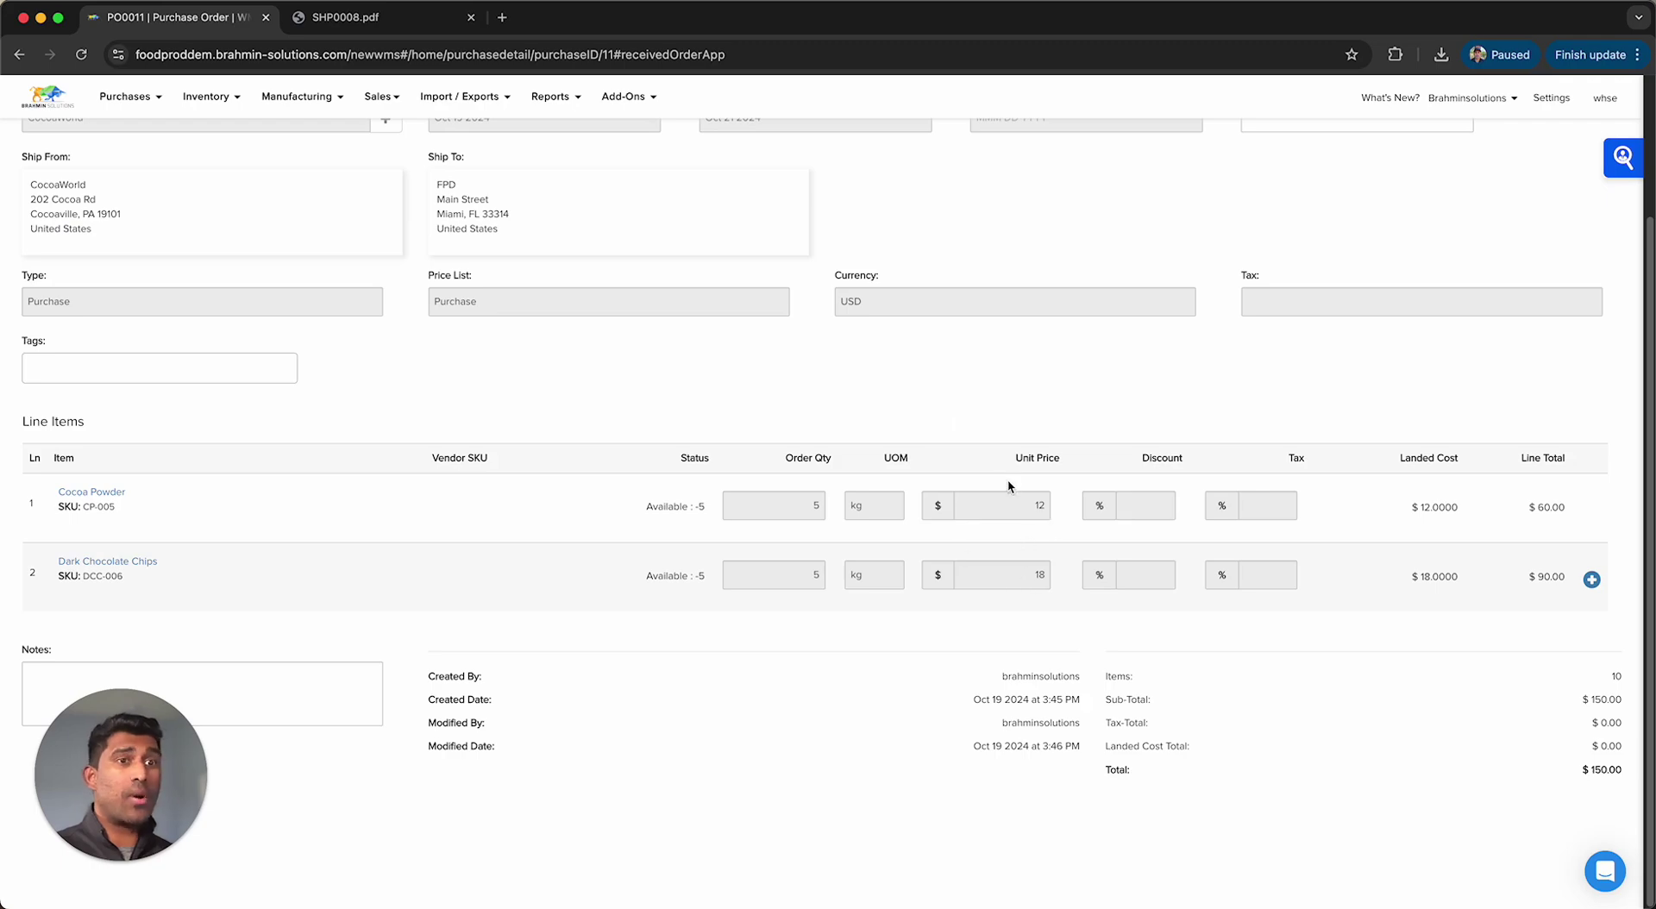
{"action": "scroll", "coordinate": [977, 381], "scroll_direction": "up", "scroll_amount": 2}
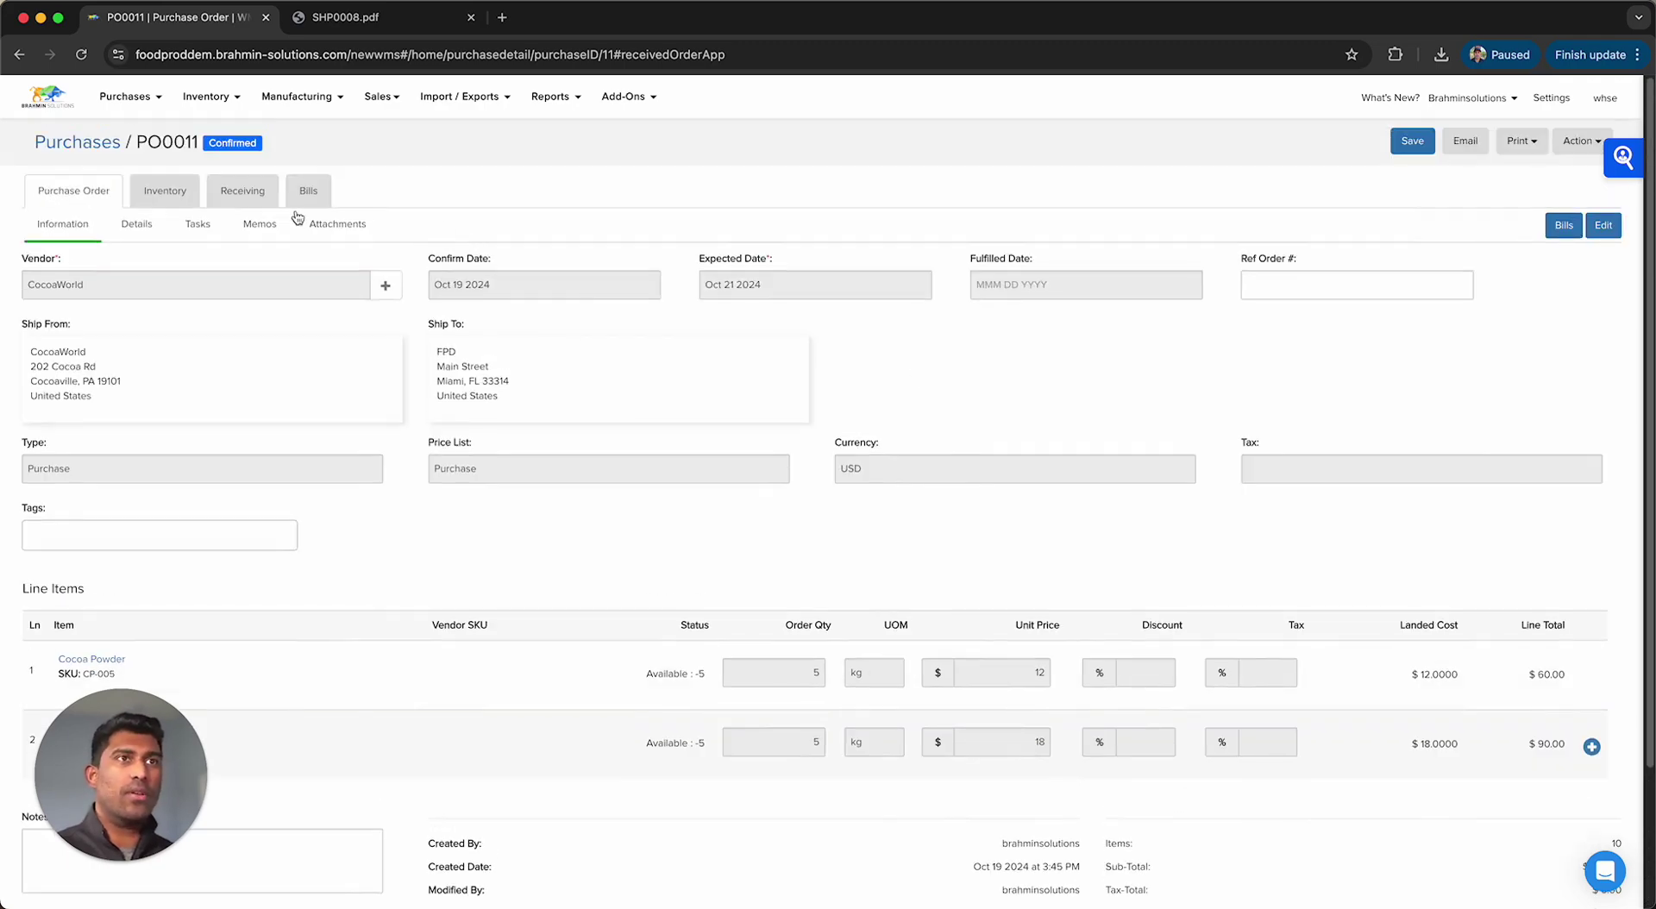
- Start a receipt for the CocoaWorld order, entering 5 kg of Cocoa Powder into the Storage location
{"action": "left_click", "coordinate": [247, 192]}
{"action": "left_click", "coordinate": [1298, 373]}
{"action": "left_click", "coordinate": [1468, 373]}
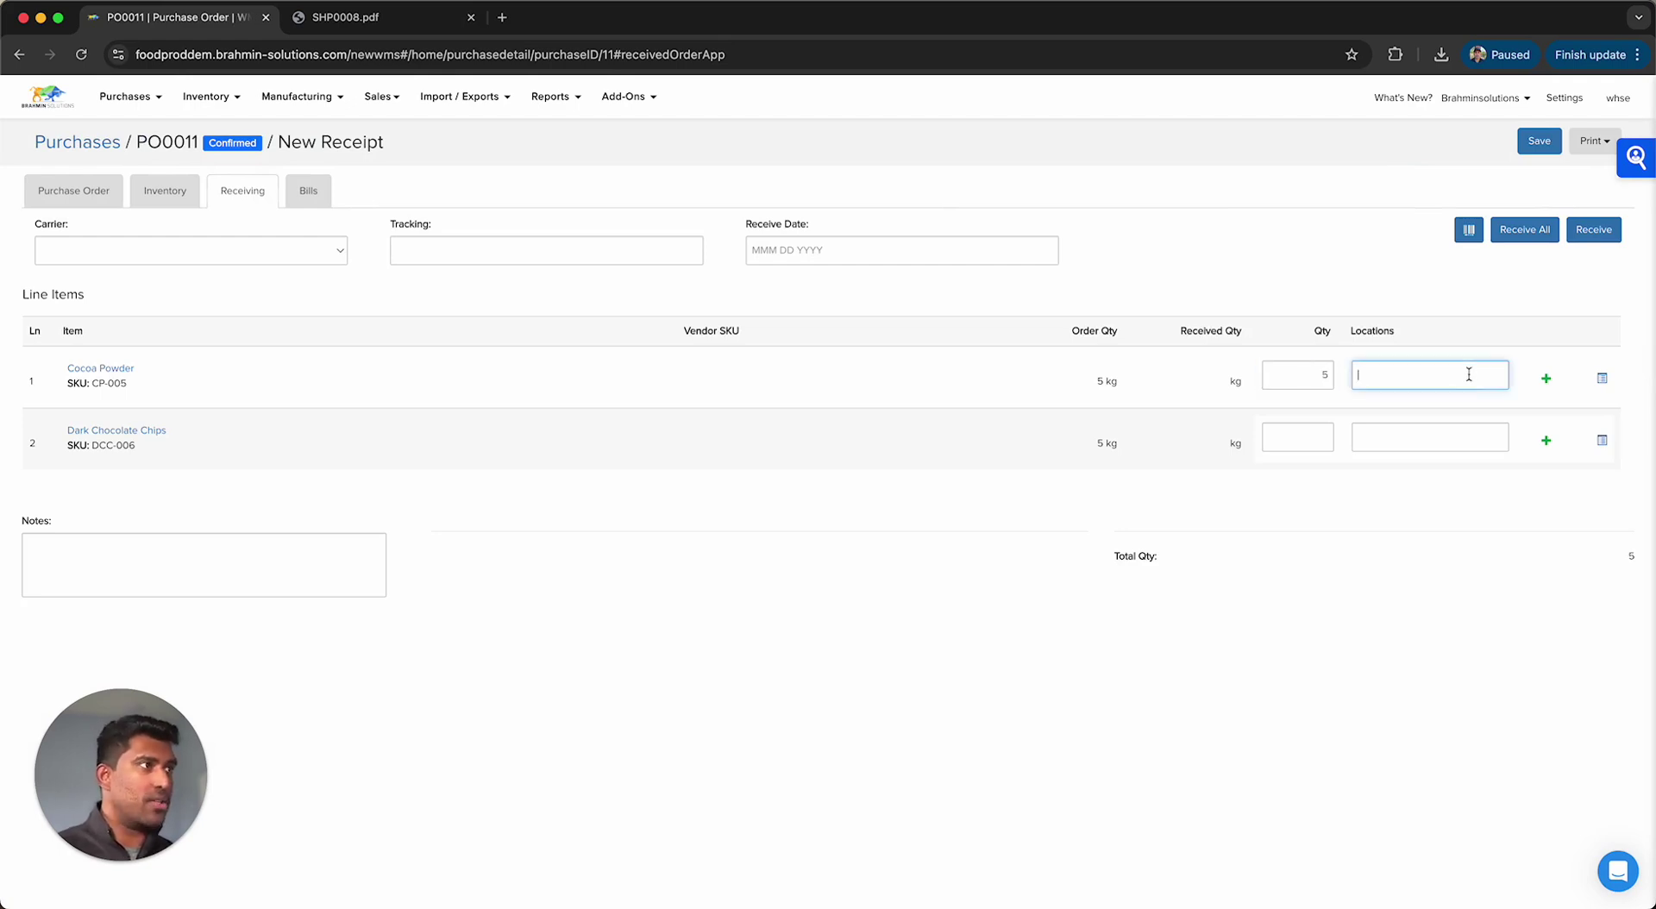
{"action": "type", "text": "st"}
{"action": "left_click", "coordinate": [1455, 403]}
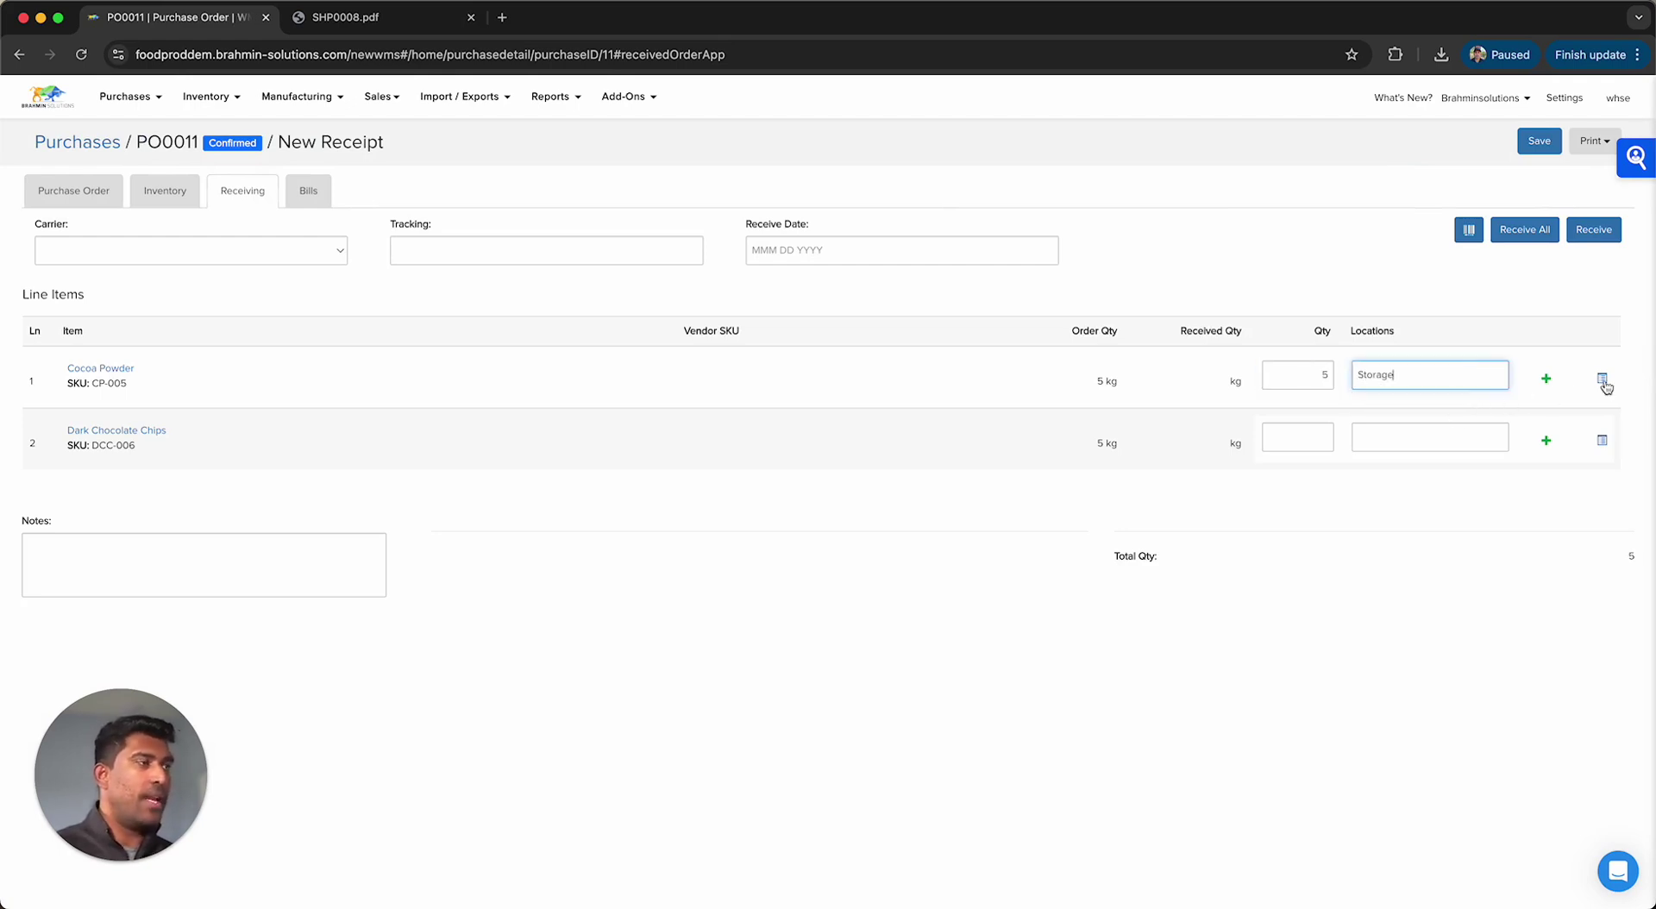
- Save the Cocoa Powder tracking details with lot 43534534 and an expiry date at the end of July 2025
{"action": "left_click", "coordinate": [1602, 379]}
{"action": "left_click", "coordinate": [1602, 381]}
{"action": "left_click", "coordinate": [746, 506]}
{"action": "type", "text": "43534534"}
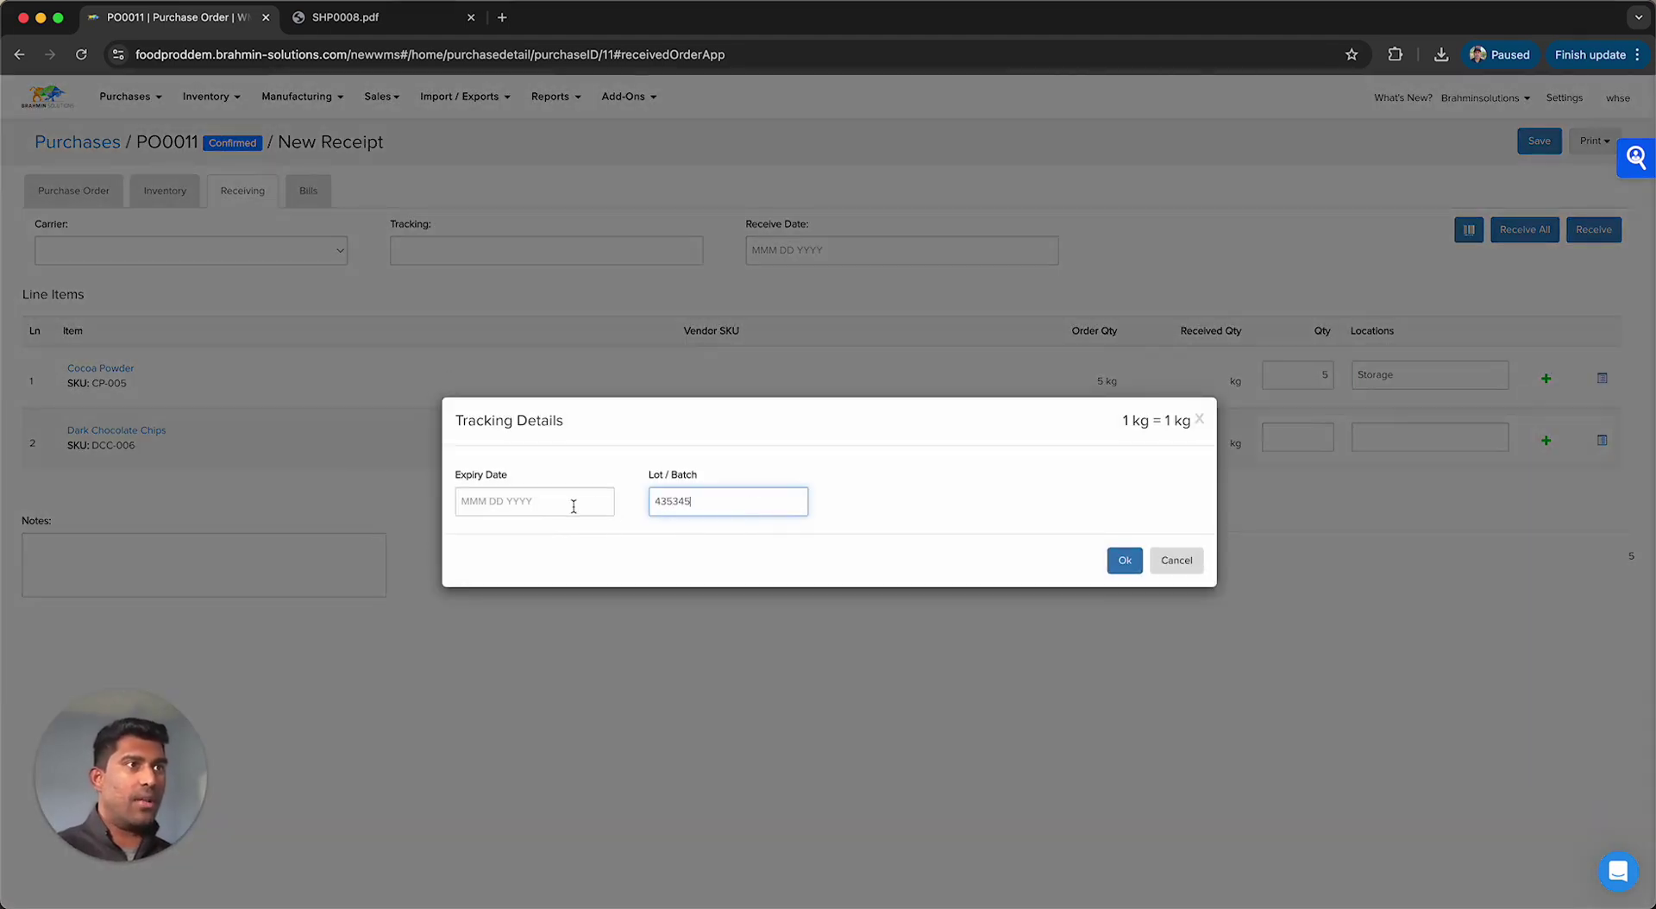
{"action": "left_click", "coordinate": [572, 502]}
{"action": "left_click", "coordinate": [537, 285]}
{"action": "left_click", "coordinate": [614, 282]}
{"action": "left_click", "coordinate": [565, 379]}
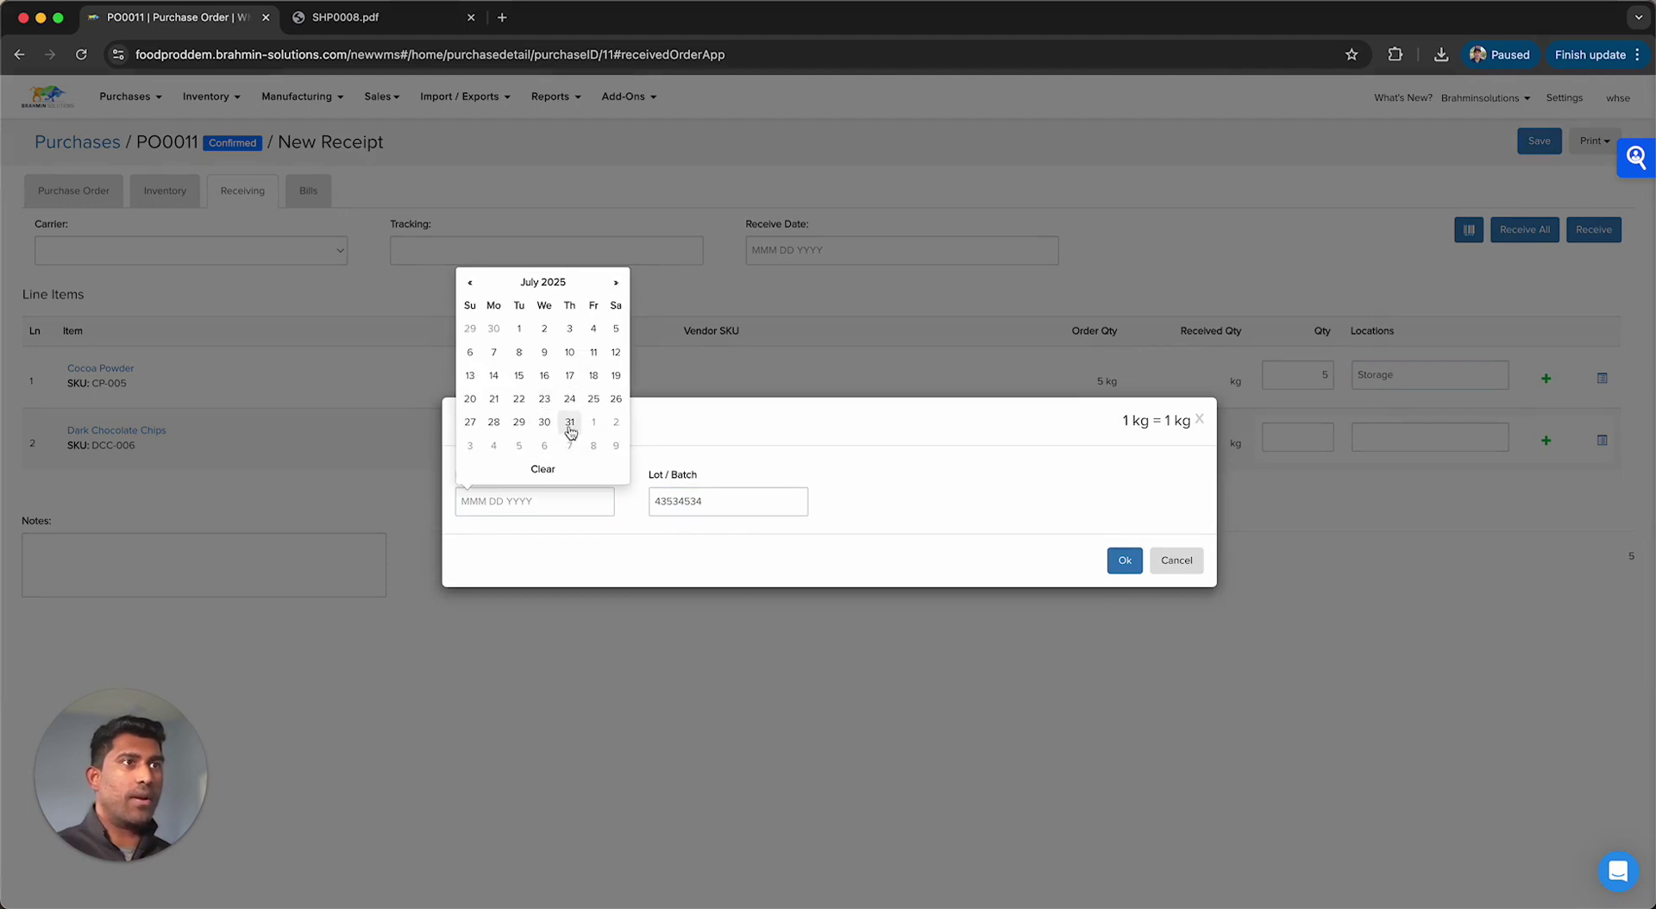
{"action": "left_click", "coordinate": [544, 423]}
{"action": "left_click", "coordinate": [1125, 560]}
- Enter a received quantity of 5 kg and the Storage location for the Dark Chocolate Chips
{"action": "left_click", "coordinate": [1603, 442]}
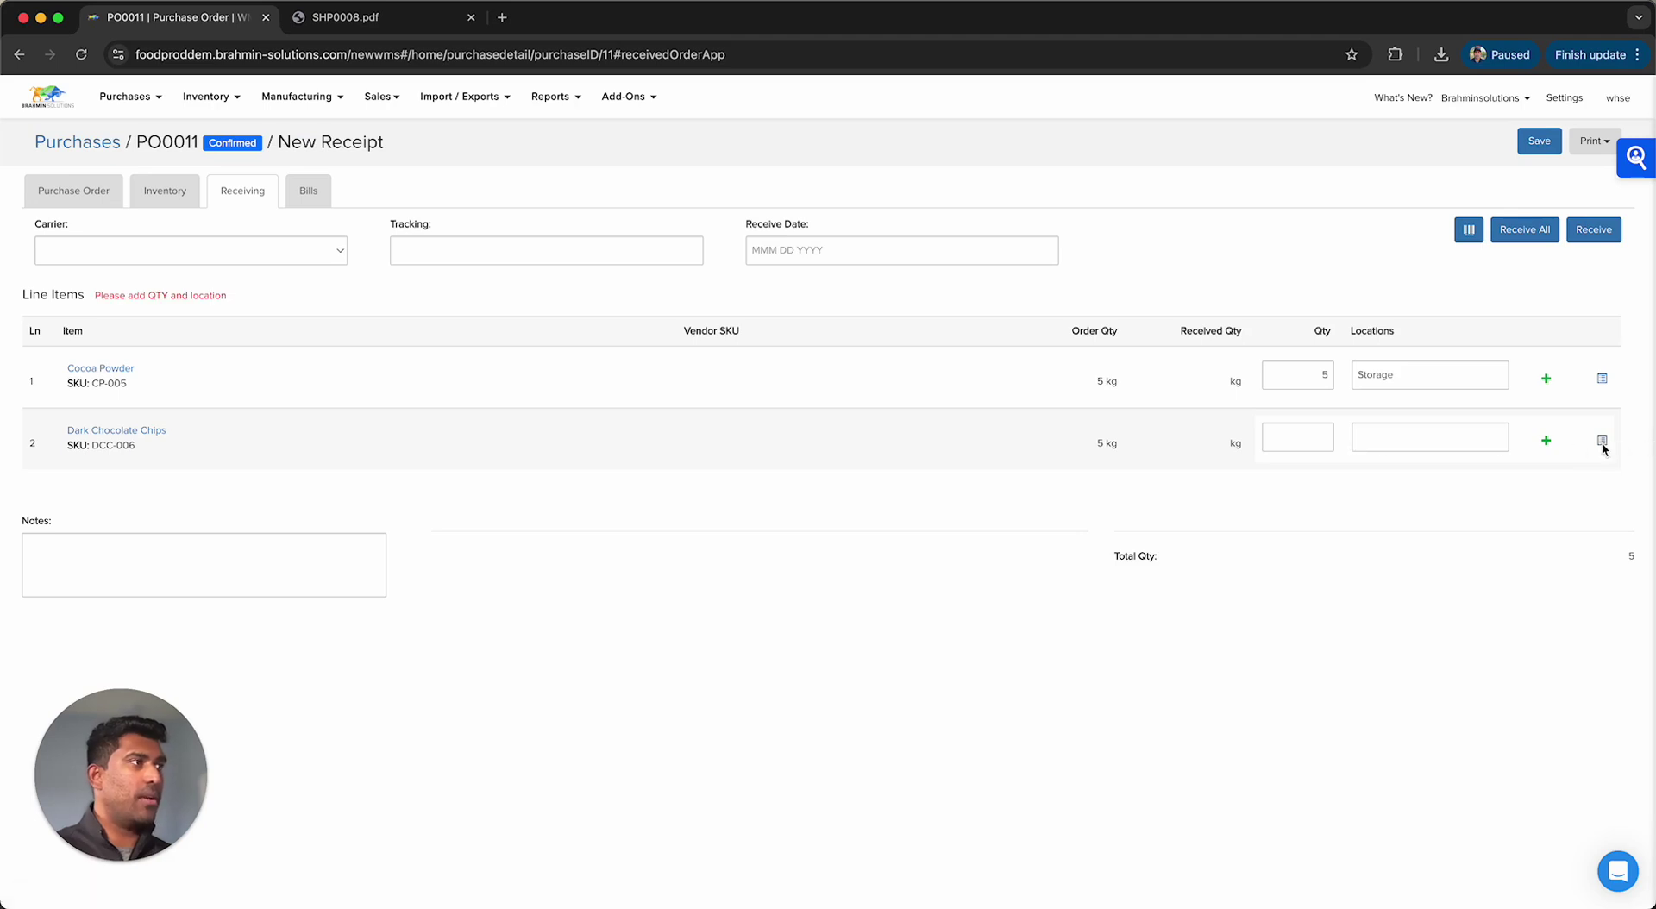
{"action": "left_click", "coordinate": [1299, 435]}
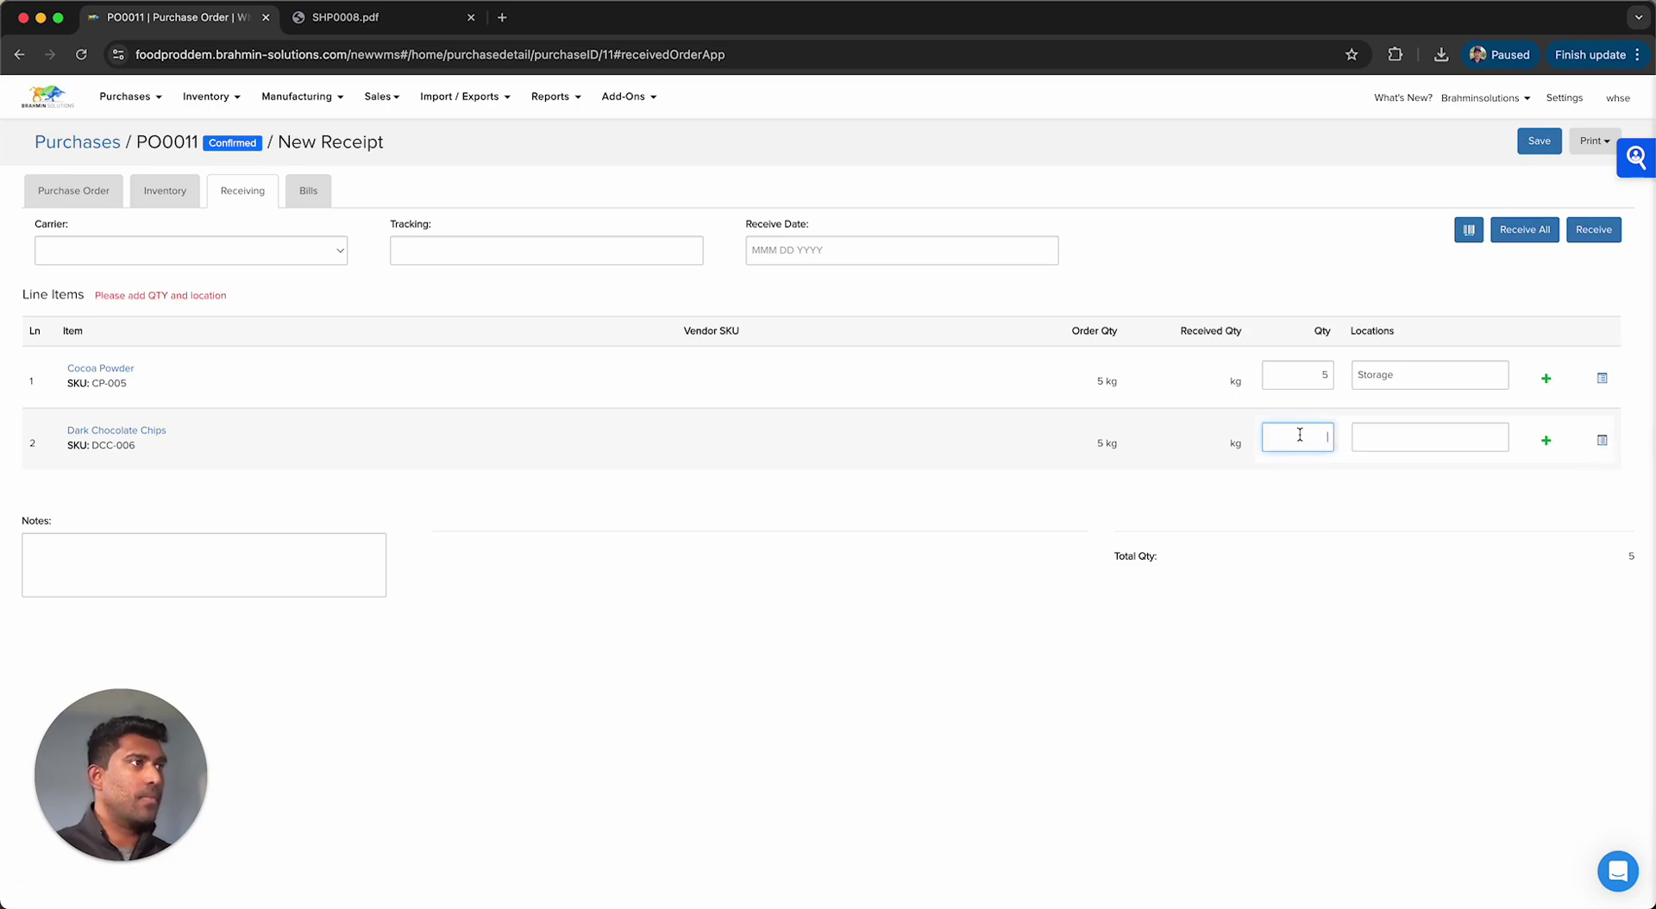
{"action": "type", "text": "5"}
{"action": "left_click", "coordinate": [1420, 433]}
{"action": "type", "text": "st"}
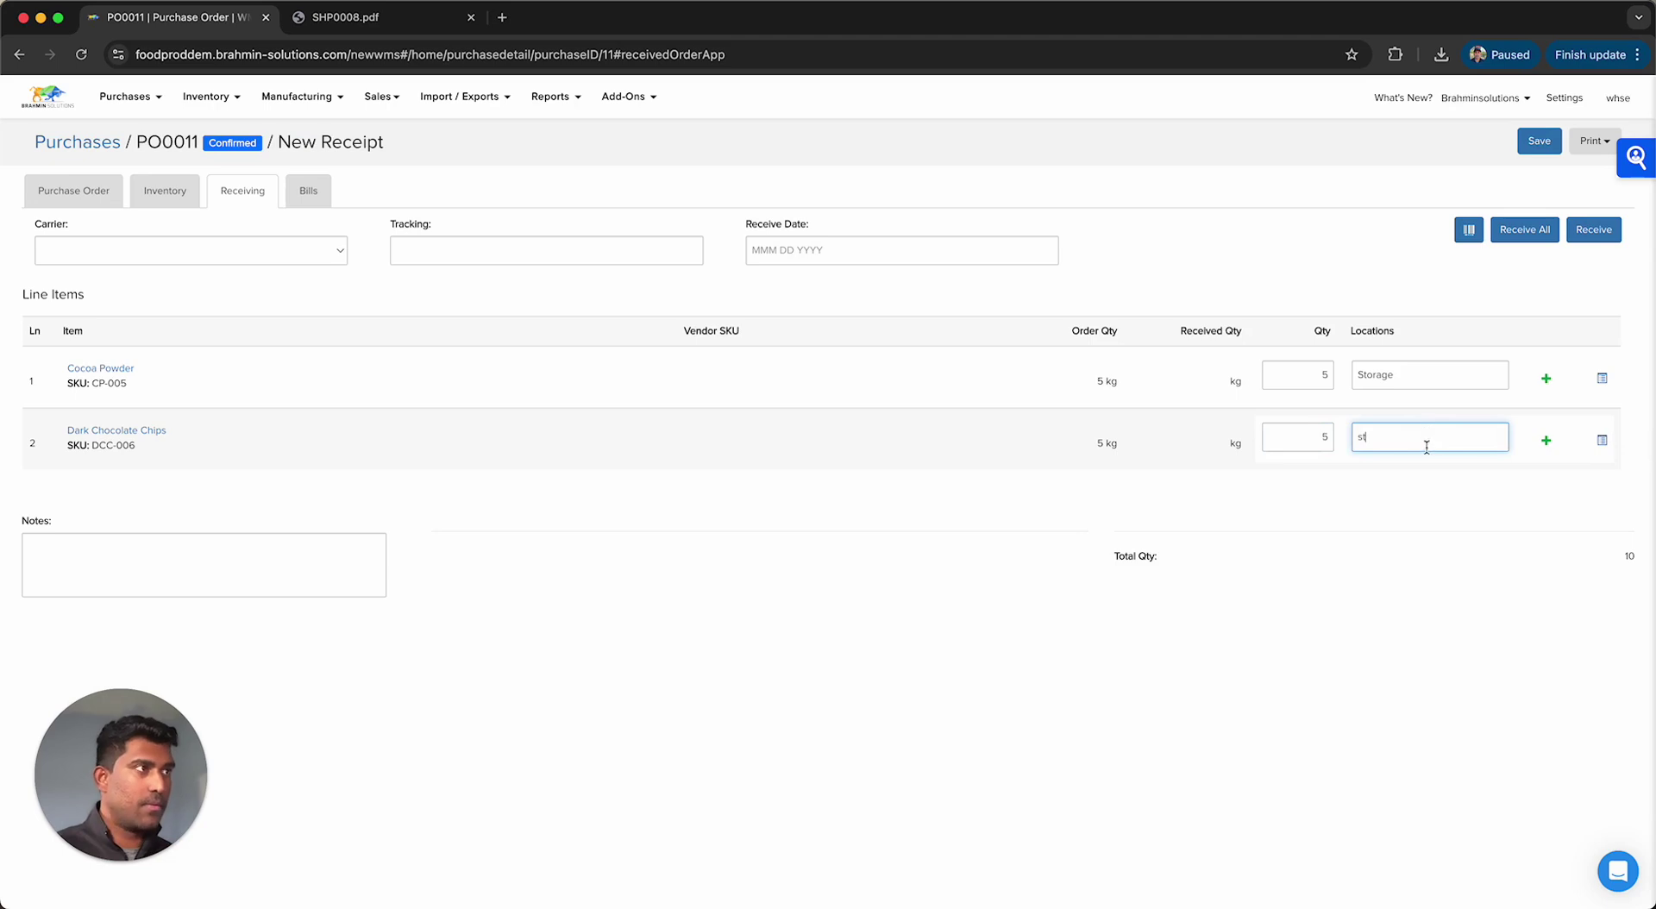
{"action": "left_click", "coordinate": [1429, 463]}
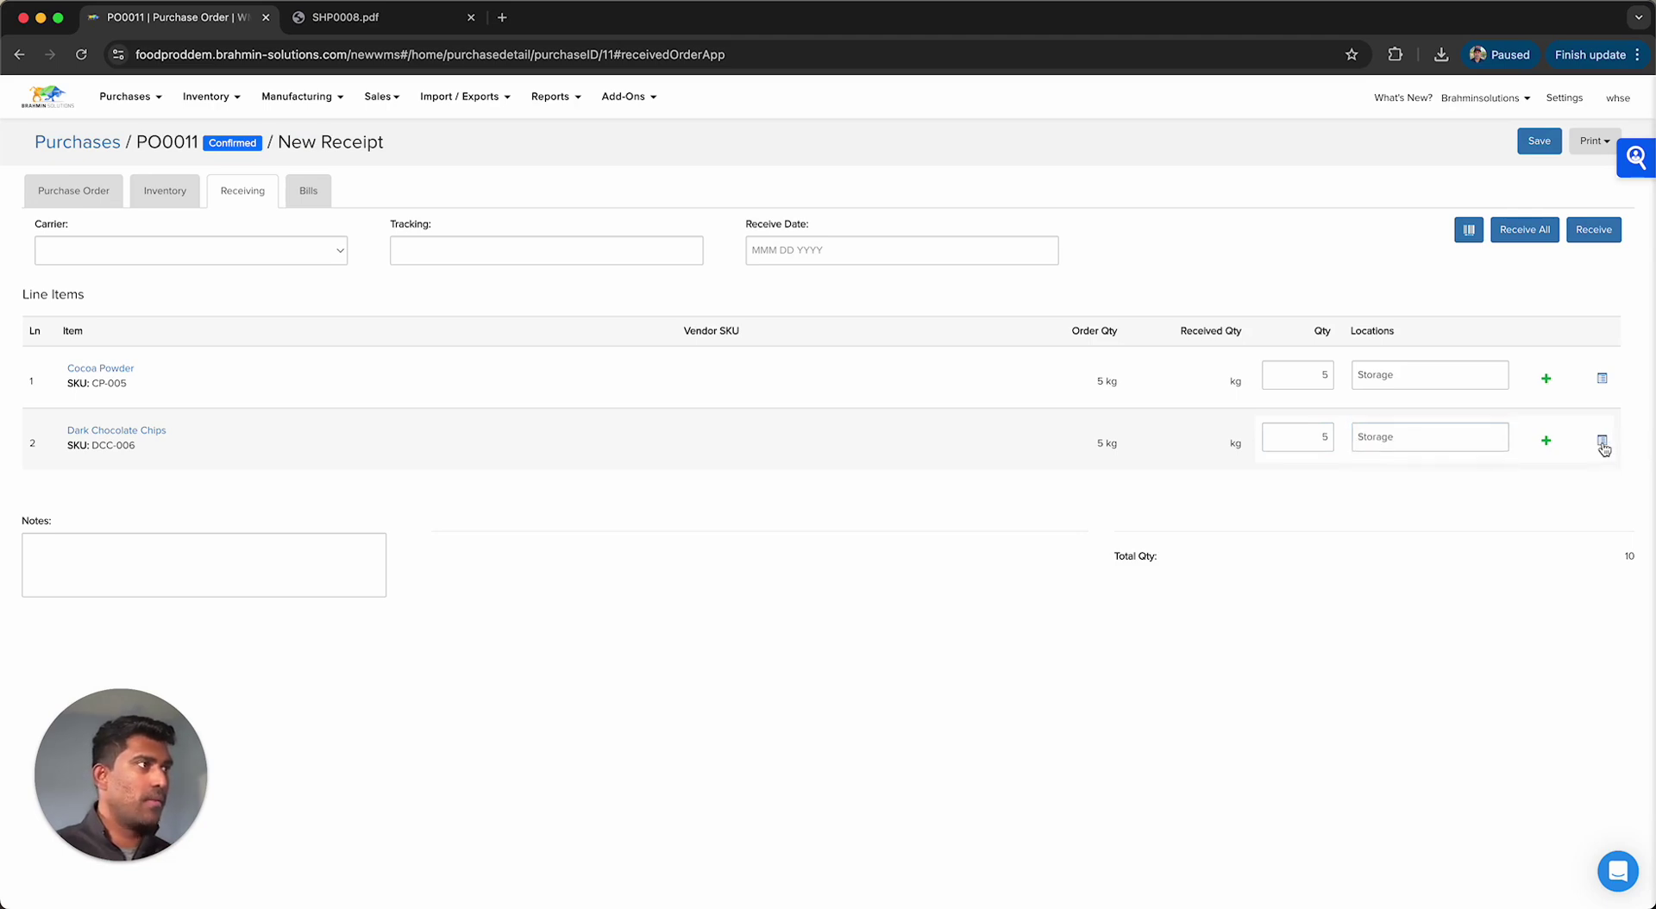
- Save the Dark Chocolate Chips tracking details with lot 54634543 and expiry date Mar 06 2025, and receive the order
{"action": "left_click", "coordinate": [1602, 442]}
{"action": "left_click", "coordinate": [707, 500]}
{"action": "type", "text": "54634543"}
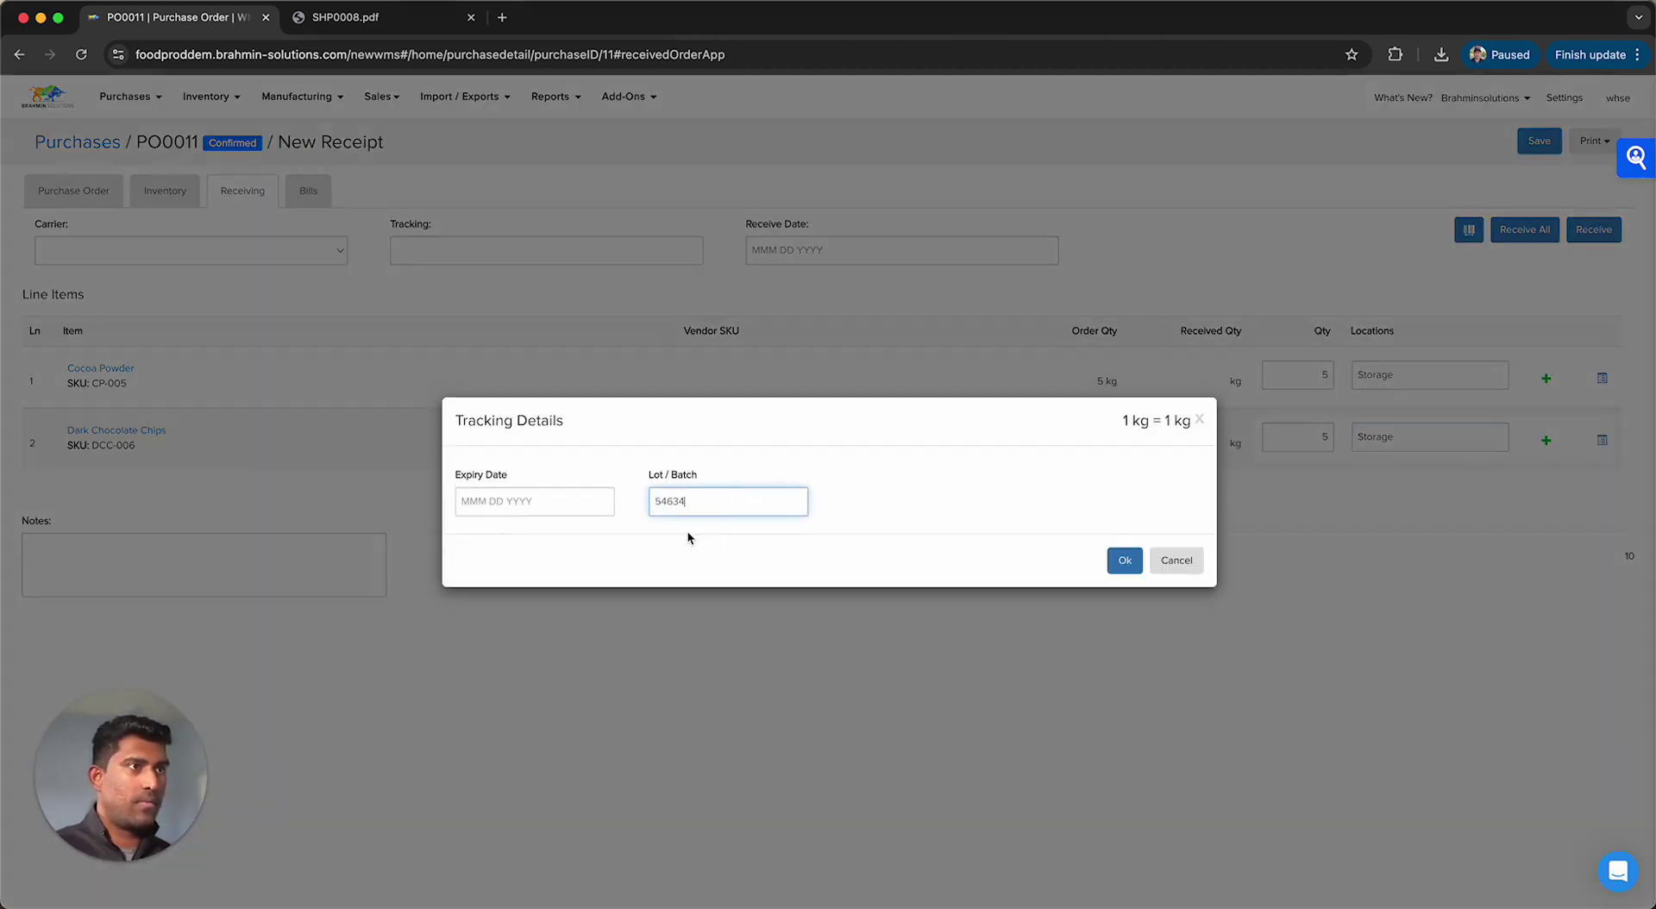
{"action": "left_click", "coordinate": [565, 507]}
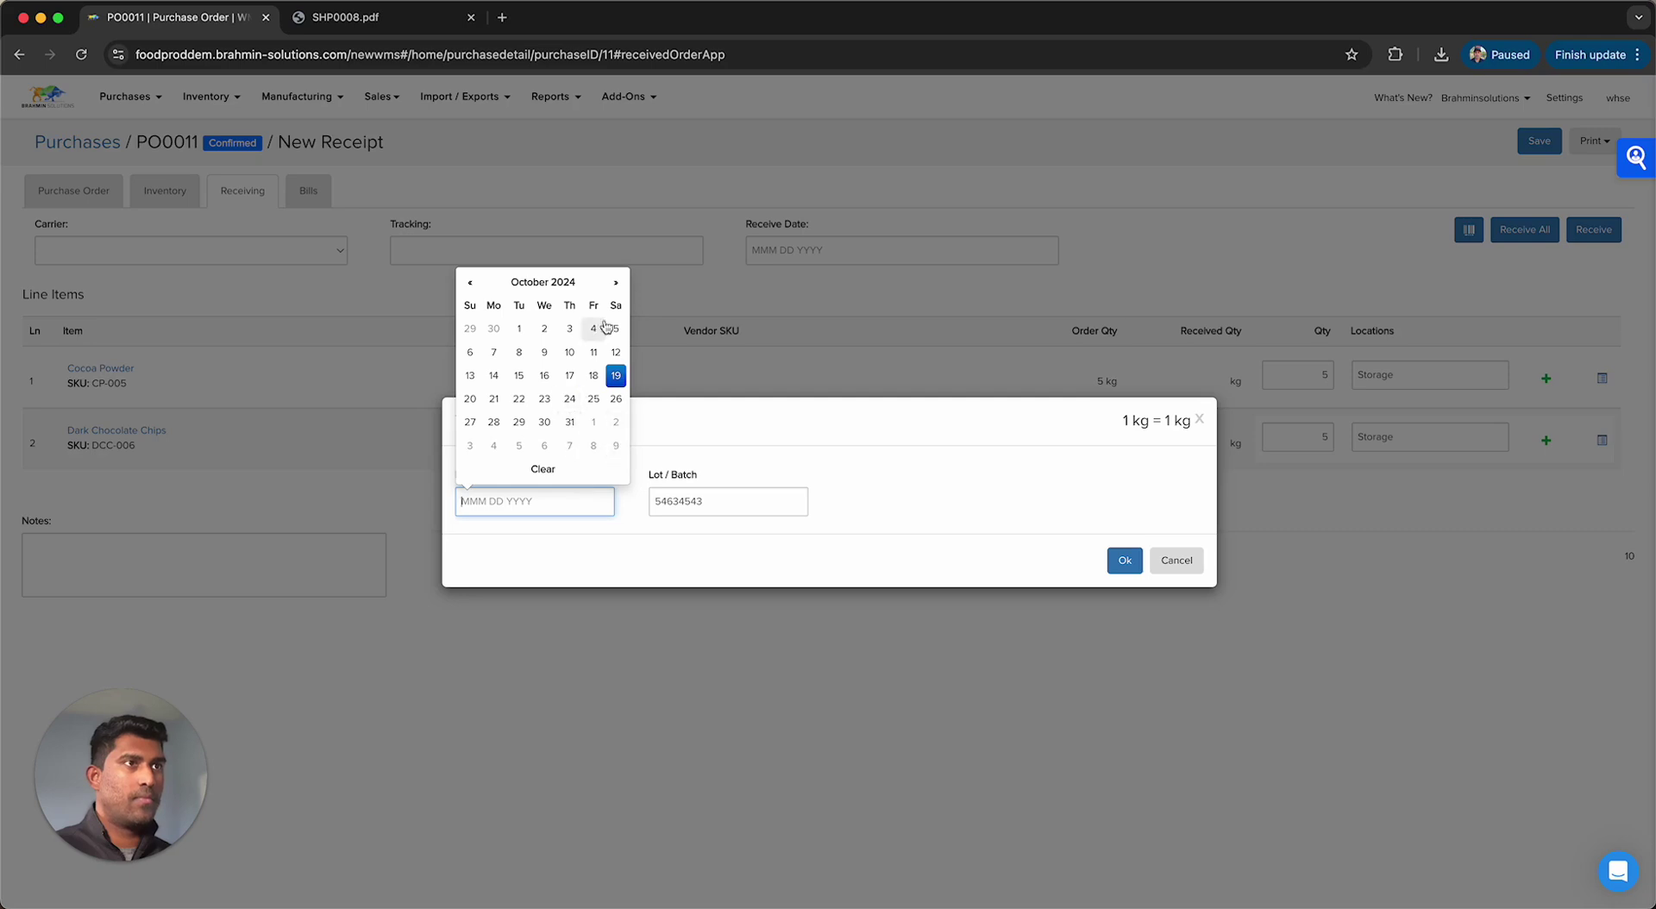
{"action": "left_click", "coordinate": [615, 282]}
{"action": "left_click", "coordinate": [615, 283]}
{"action": "left_click", "coordinate": [615, 283]}
{"action": "left_click", "coordinate": [616, 283]}
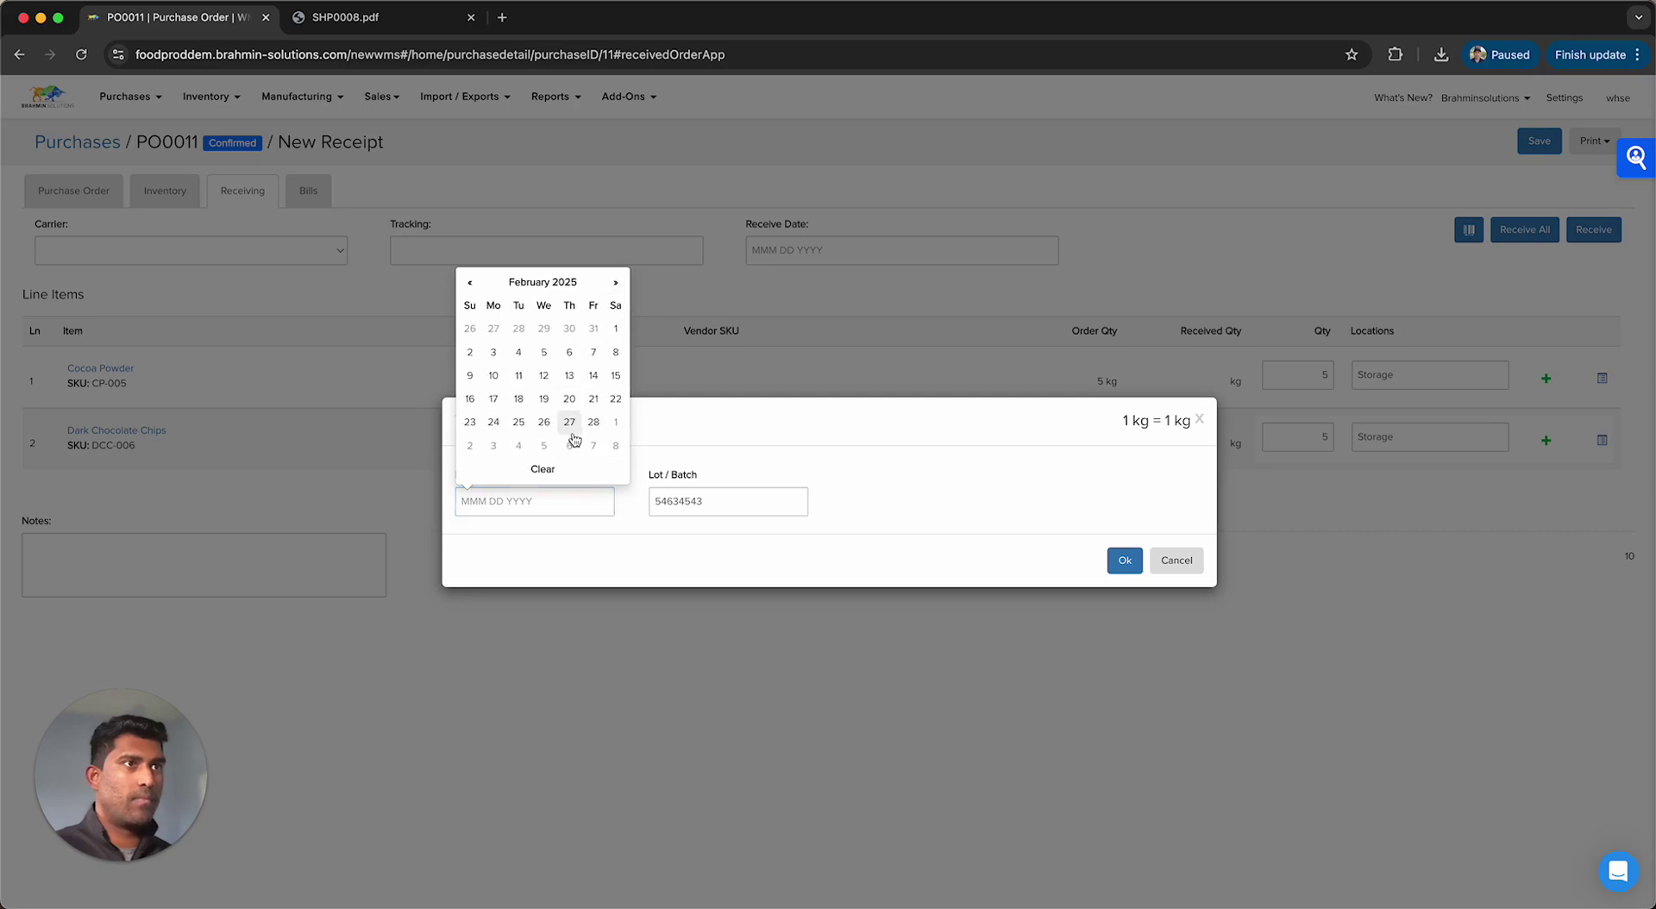
{"action": "left_click", "coordinate": [568, 446]}
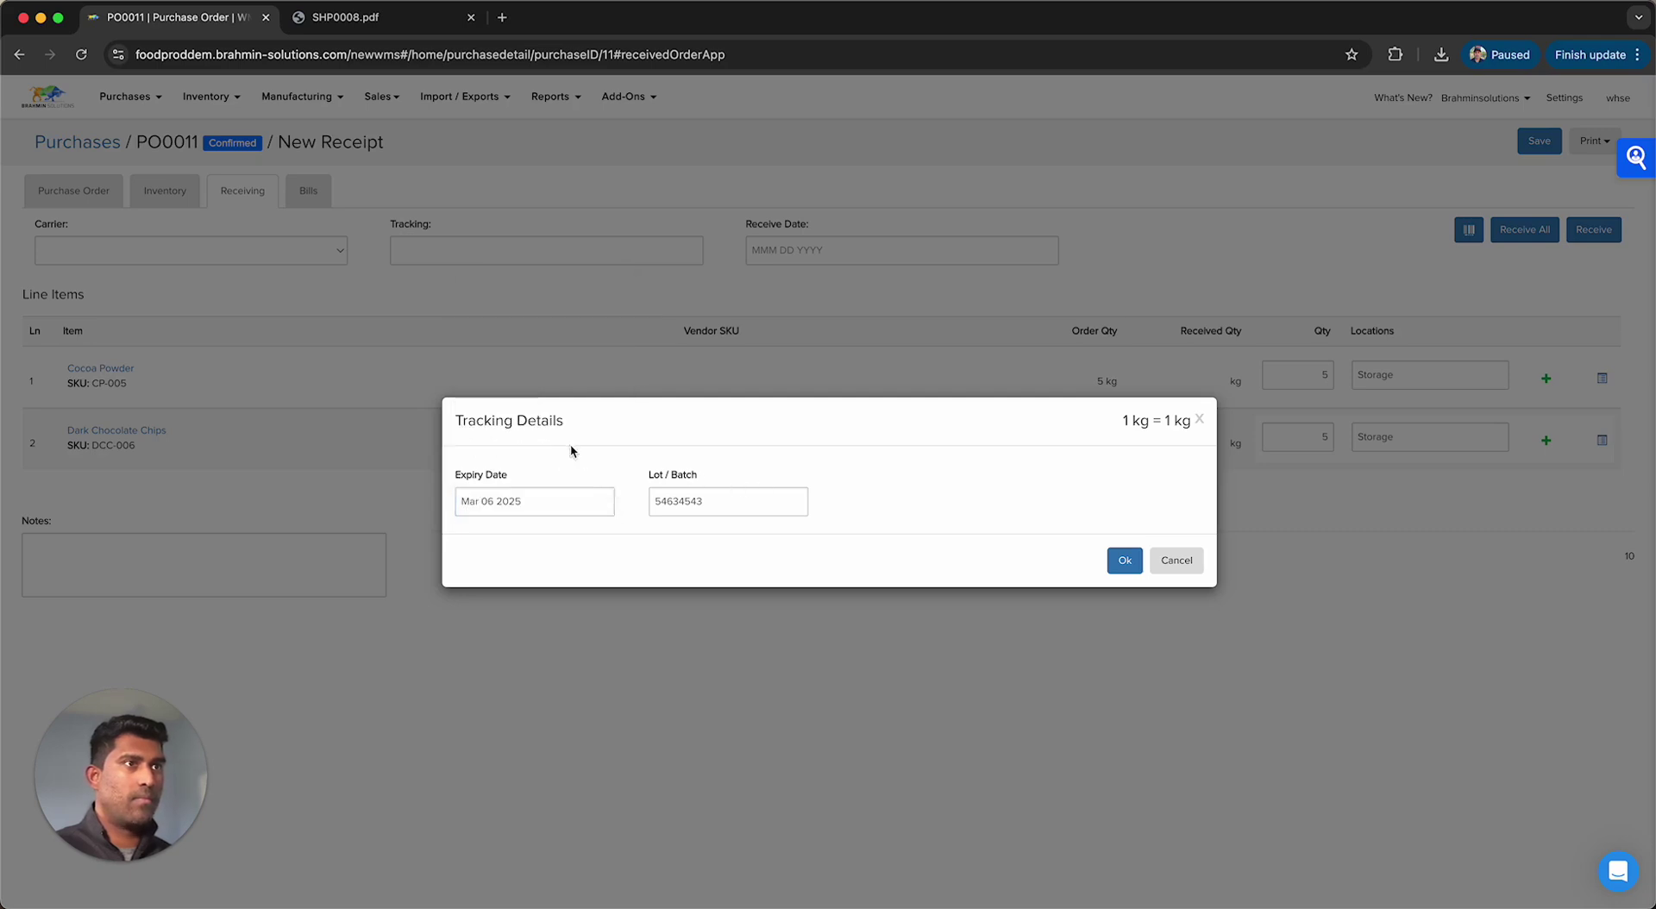
{"action": "left_click", "coordinate": [1125, 560]}
{"action": "left_click", "coordinate": [1587, 236]}
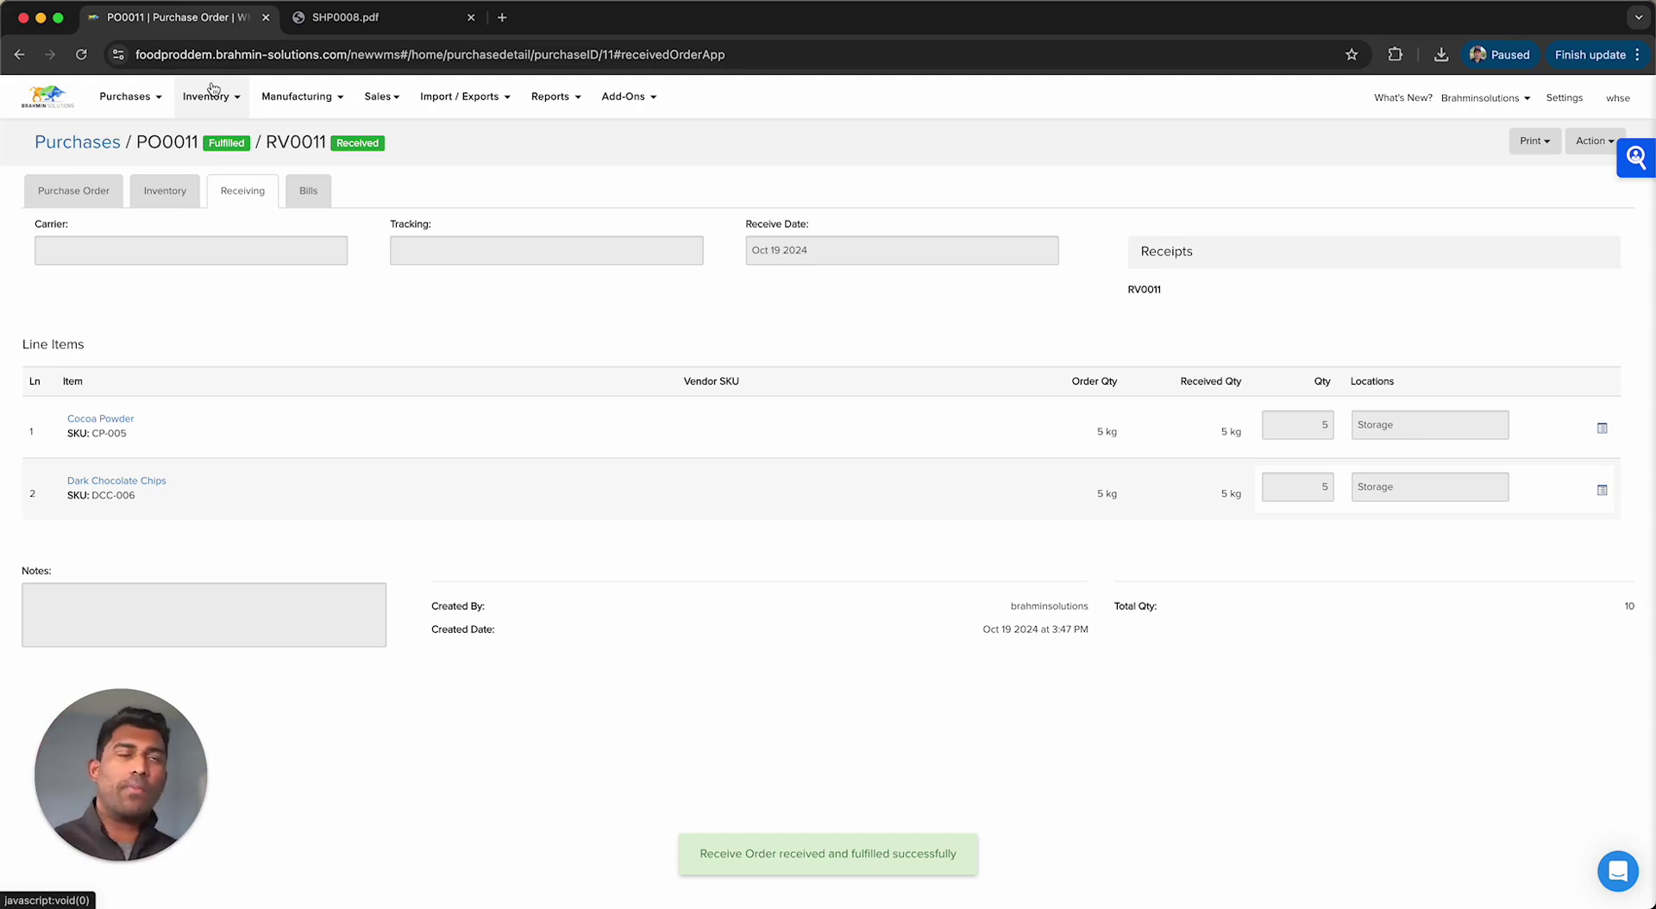
- Open the fulfilled Chocolate Almond Protein Bar - Single order from all manufacture orders and review its component items and operations
{"action": "left_click", "coordinate": [347, 97]}
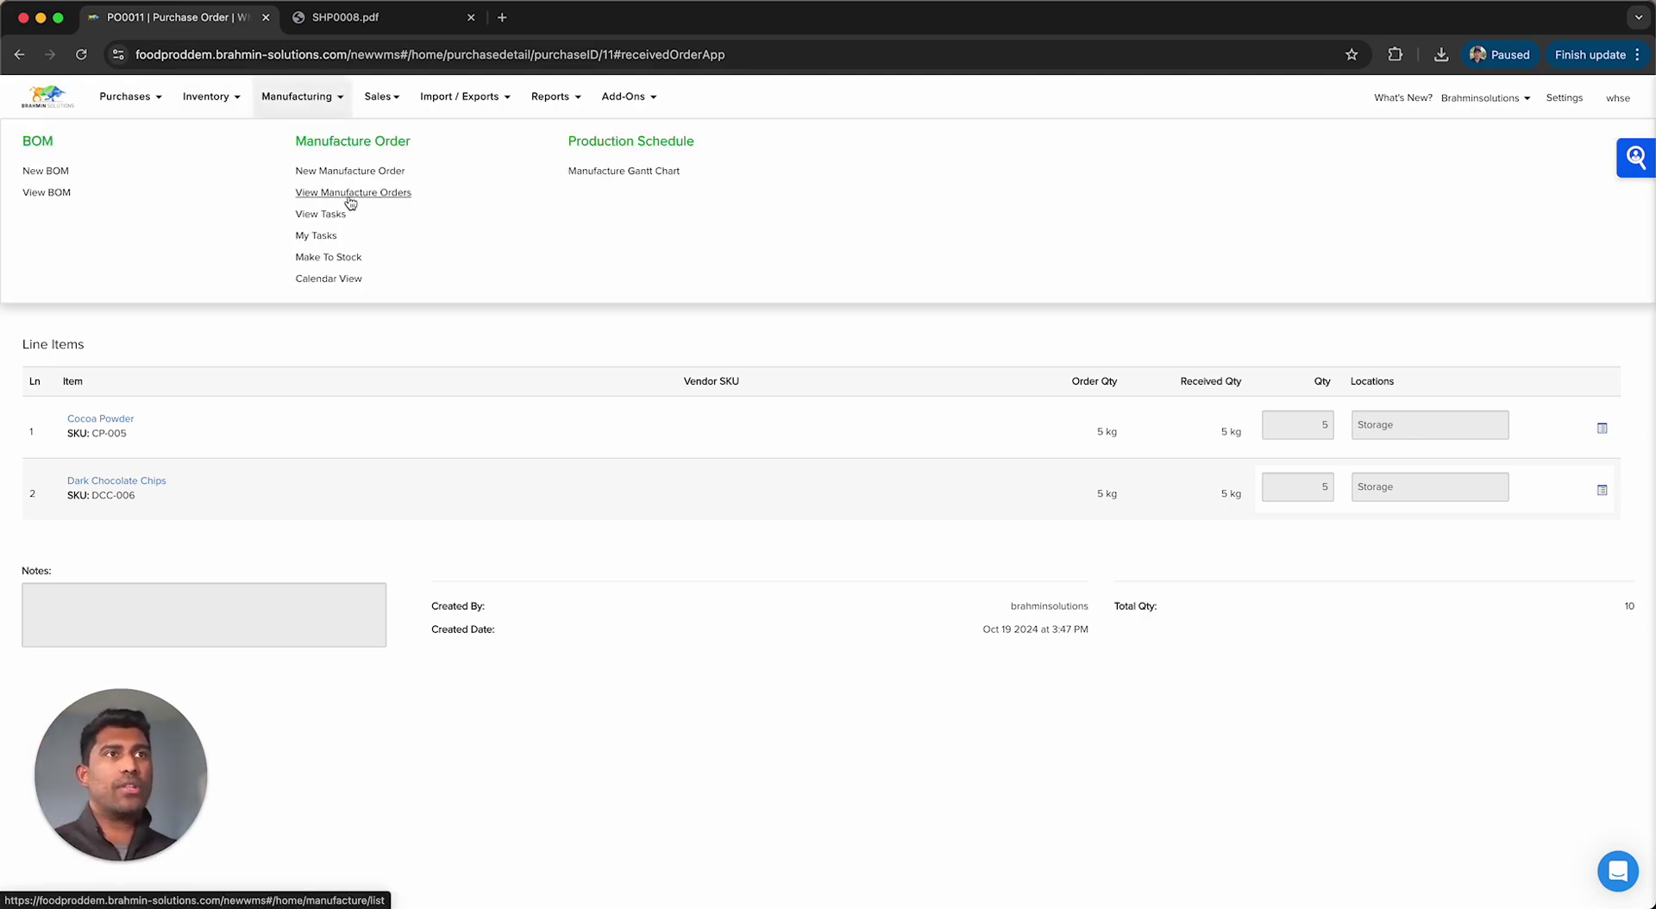
{"action": "left_click", "coordinate": [350, 193]}
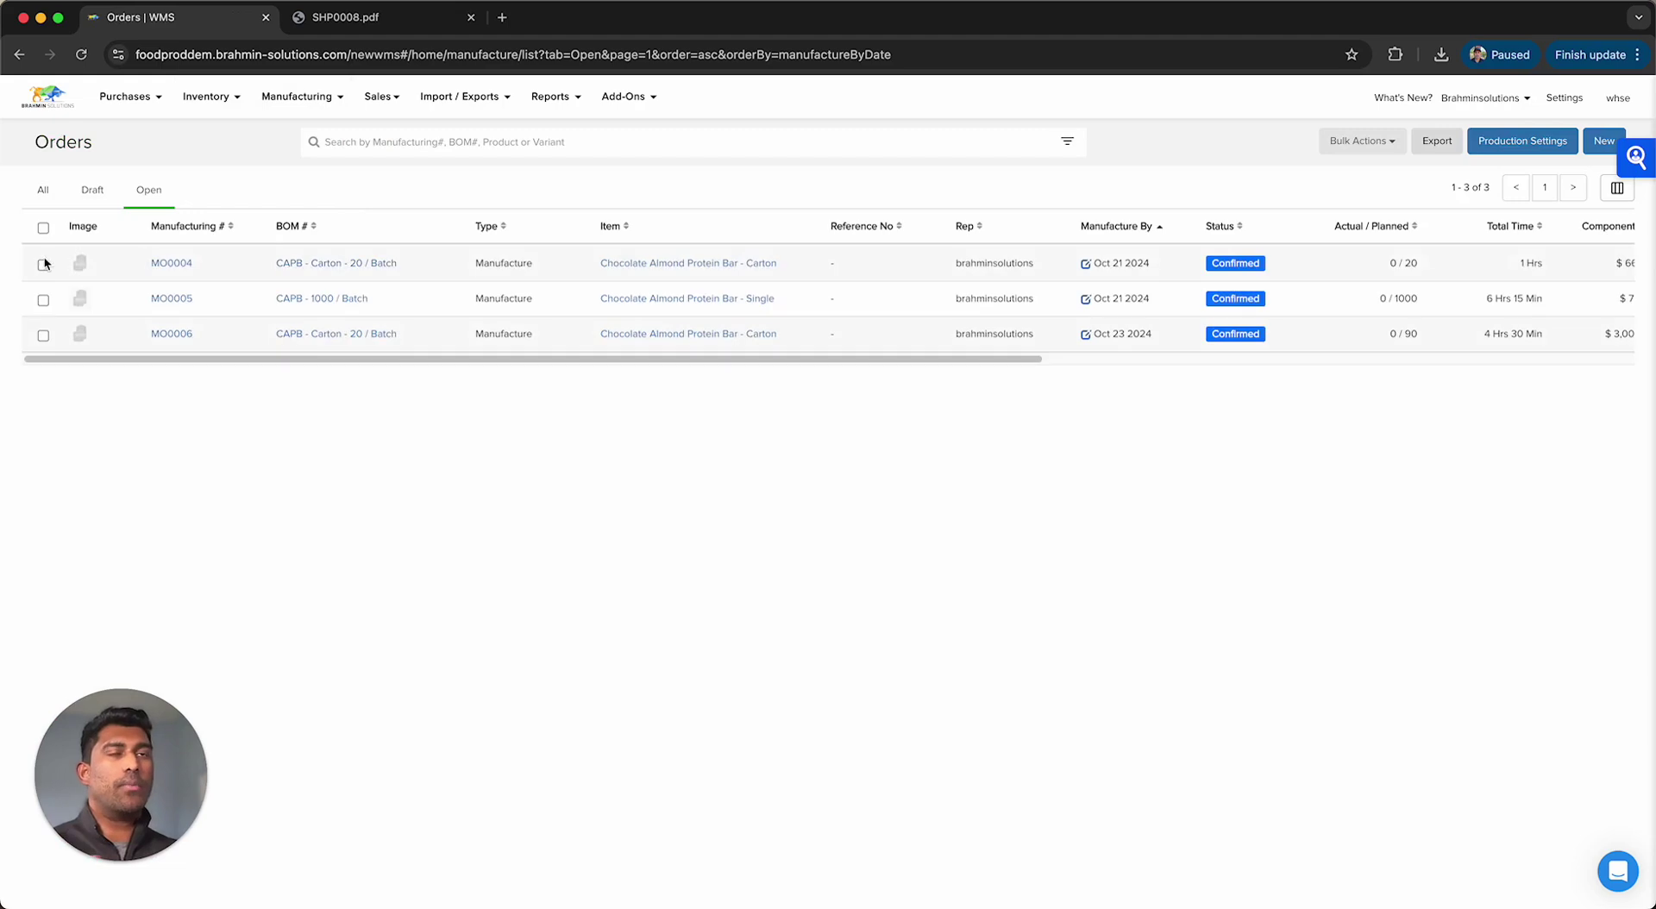
{"action": "left_click", "coordinate": [54, 190]}
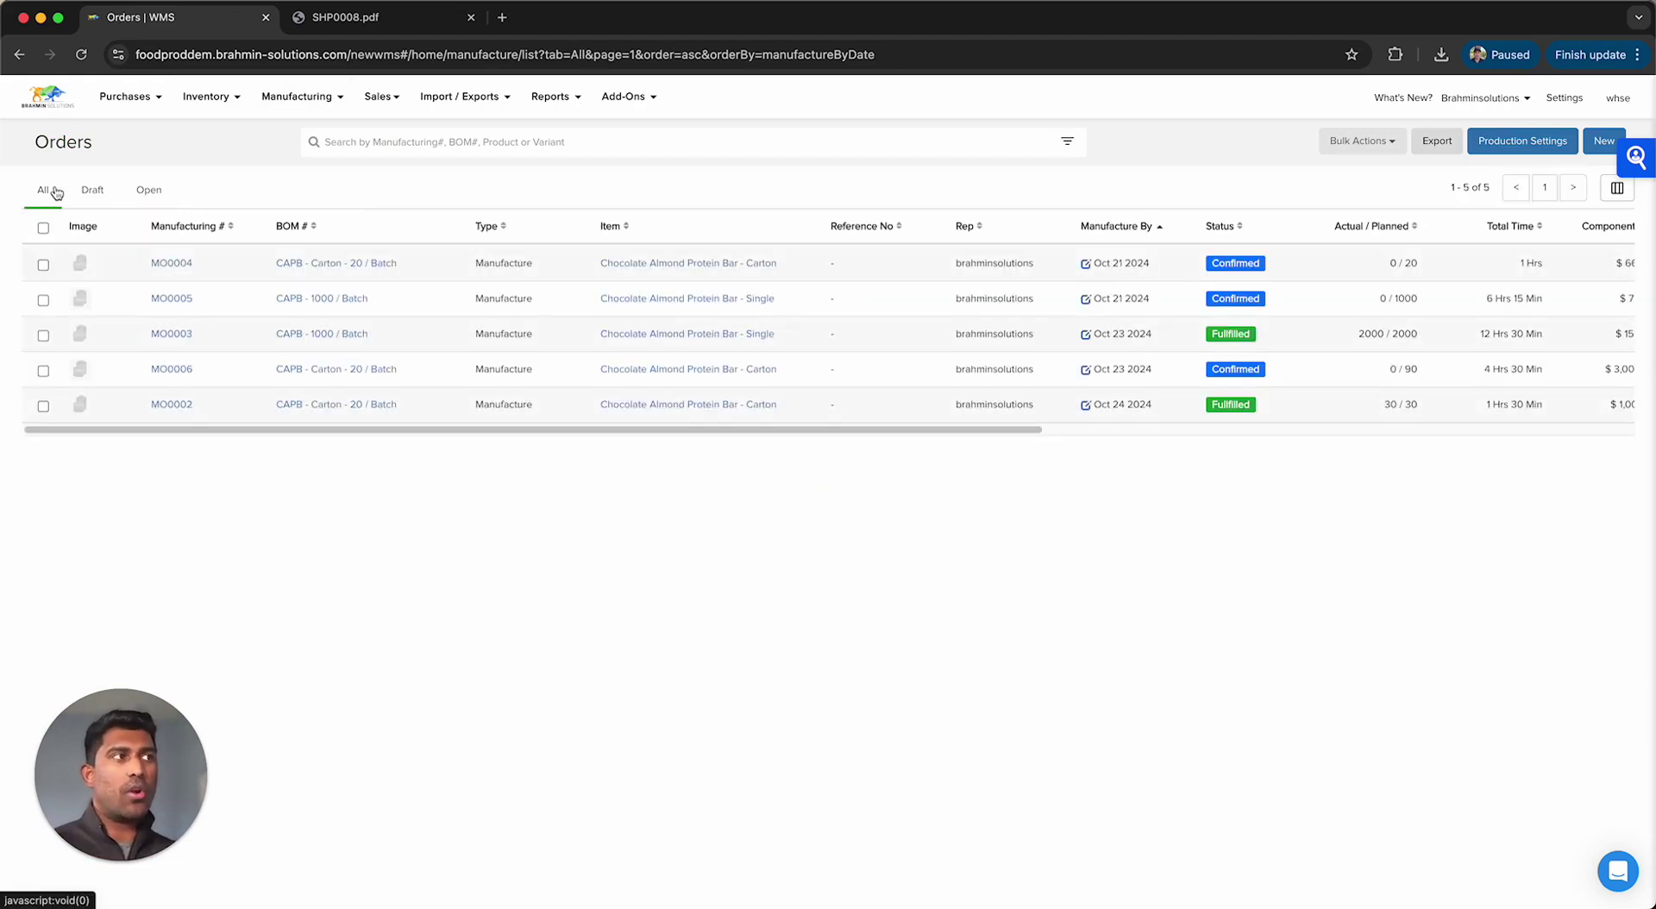
{"action": "left_click", "coordinate": [165, 334]}
{"action": "scroll", "coordinate": [302, 419], "scroll_direction": "down", "scroll_amount": 10}
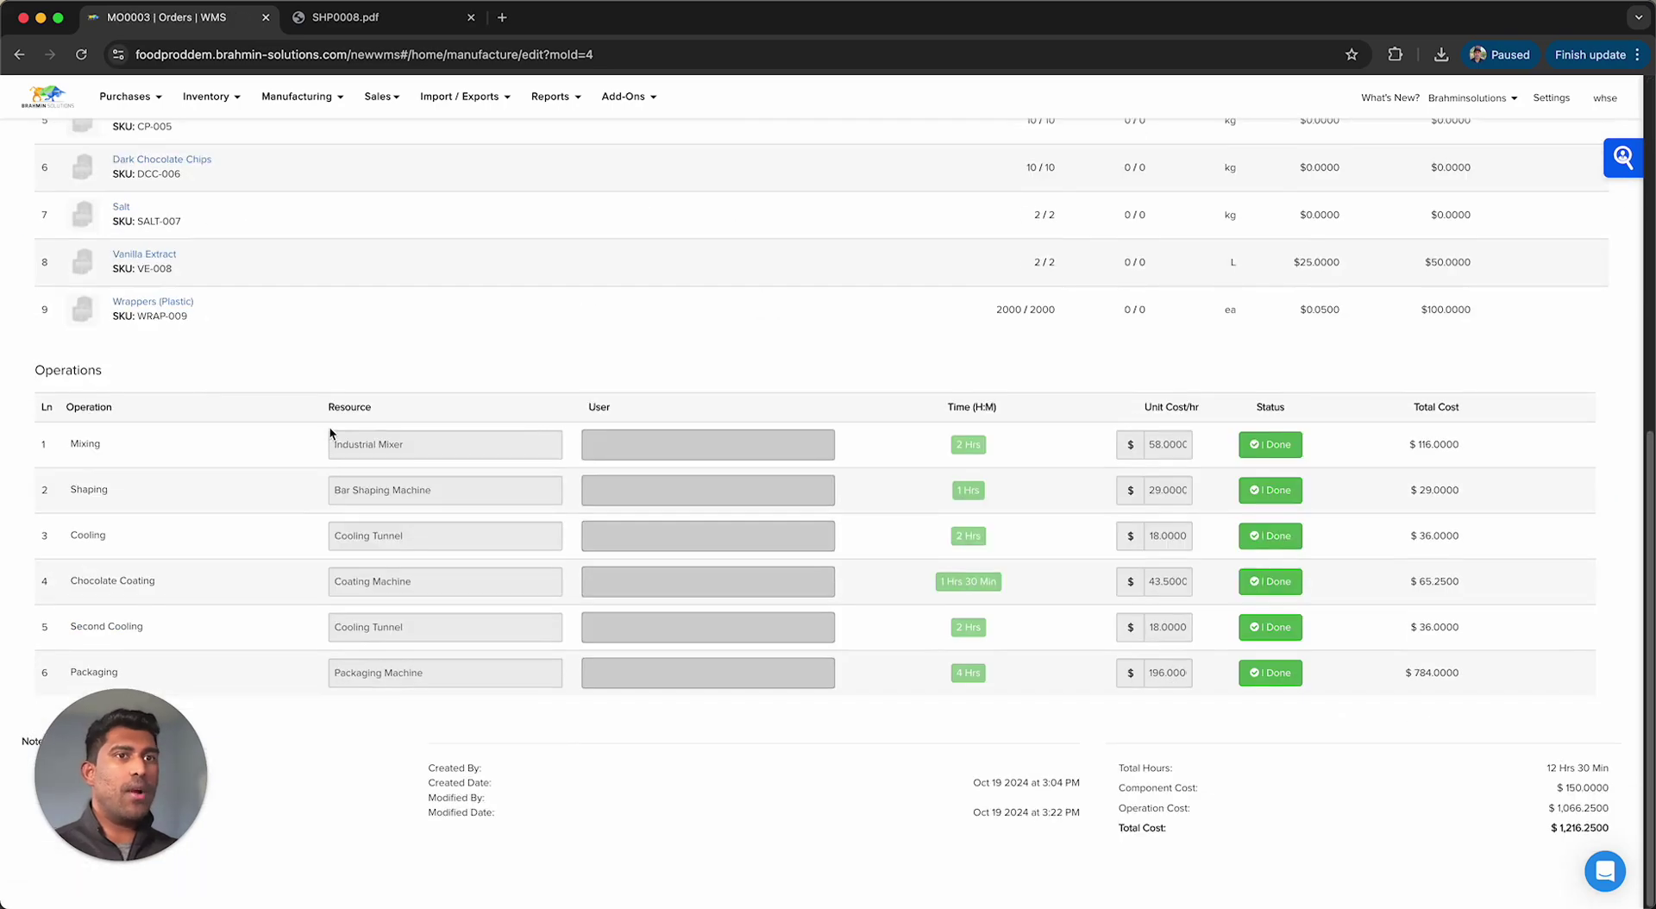
{"action": "scroll", "coordinate": [666, 576], "scroll_direction": "up", "scroll_amount": 10}
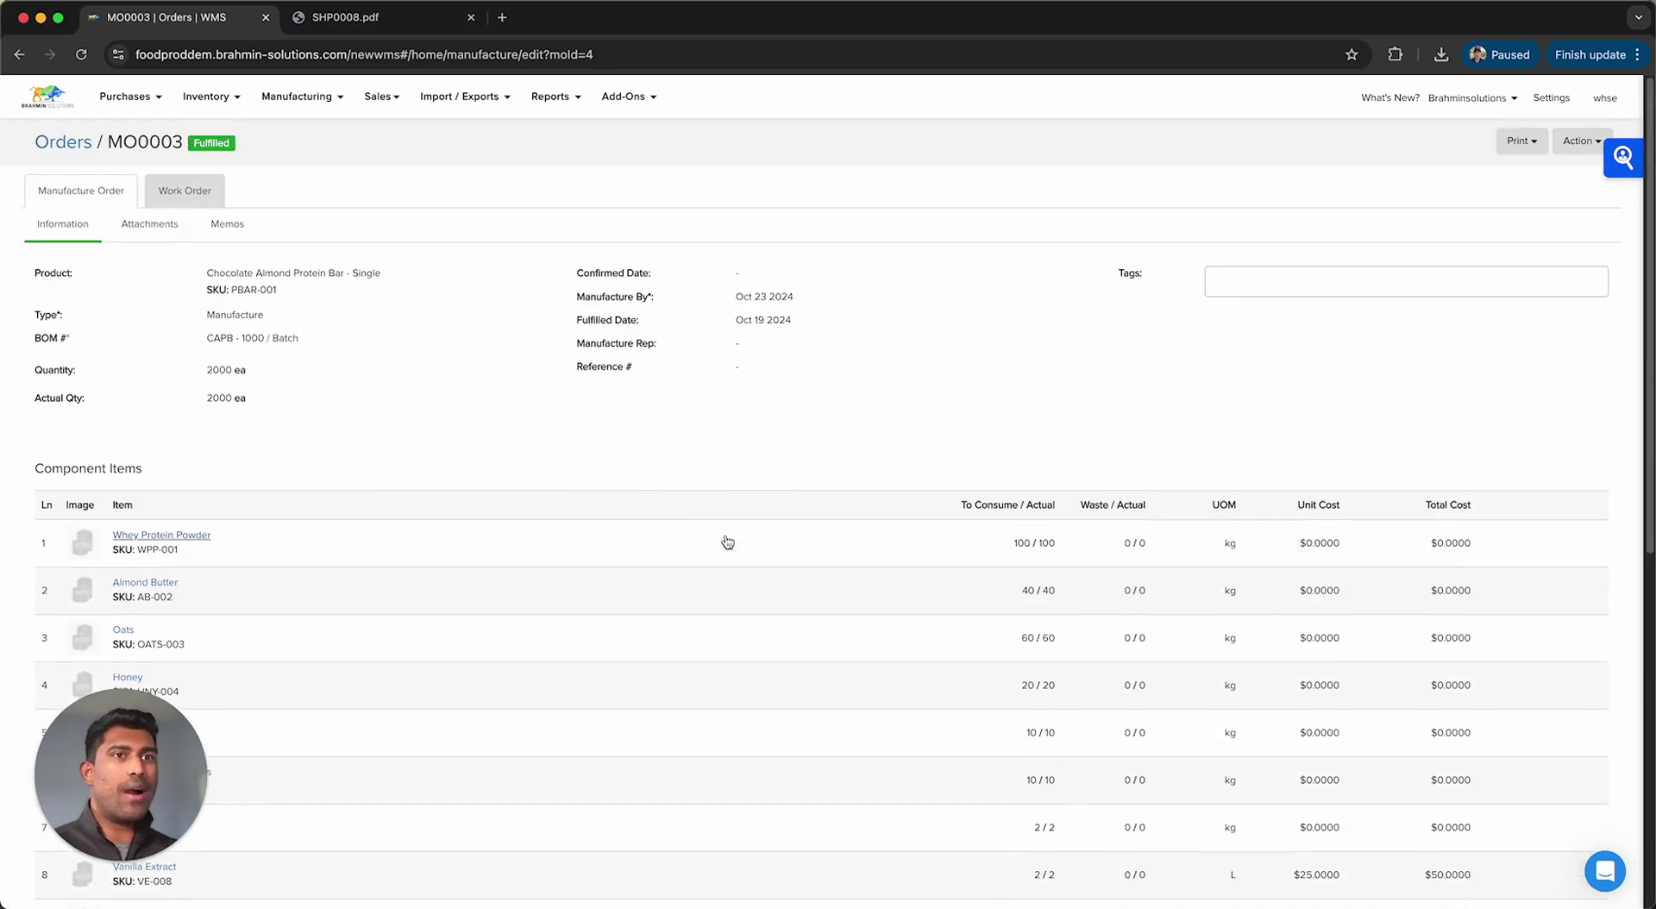
- Review the order's completed work order and inspect the lot picked for the Whey Protein Powder
{"action": "left_click", "coordinate": [194, 190]}
{"action": "scroll", "coordinate": [1285, 350], "scroll_direction": "down", "scroll_amount": 5}
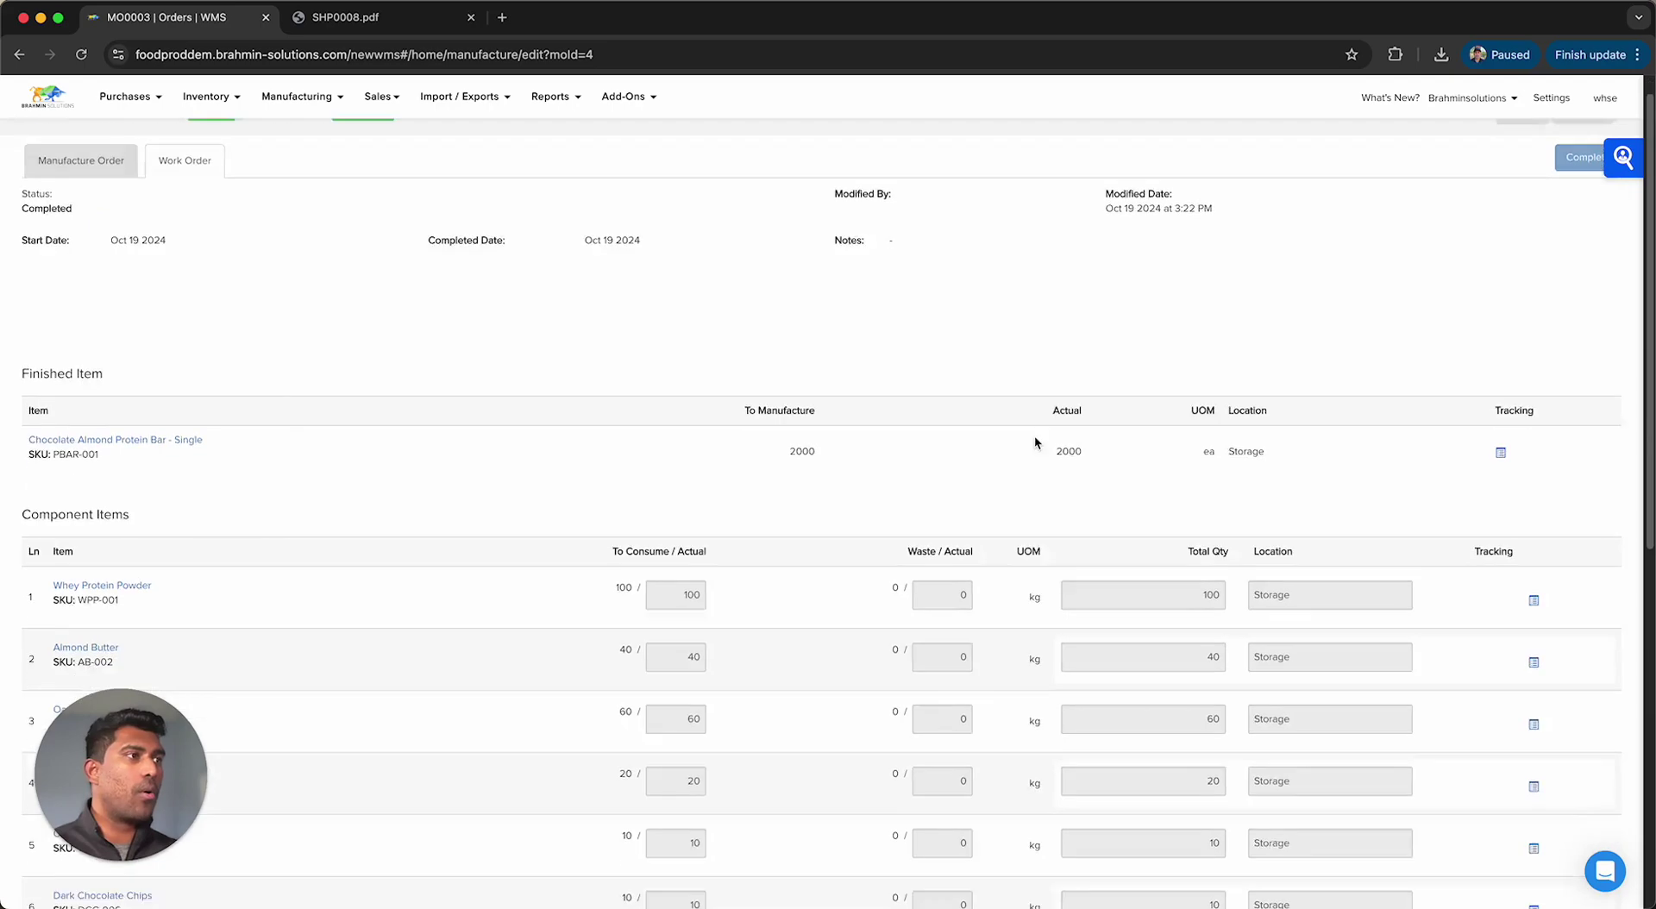
{"action": "scroll", "coordinate": [1286, 351], "scroll_direction": "up", "scroll_amount": 5}
{"action": "scroll", "coordinate": [1534, 414], "scroll_direction": "down", "scroll_amount": 1}
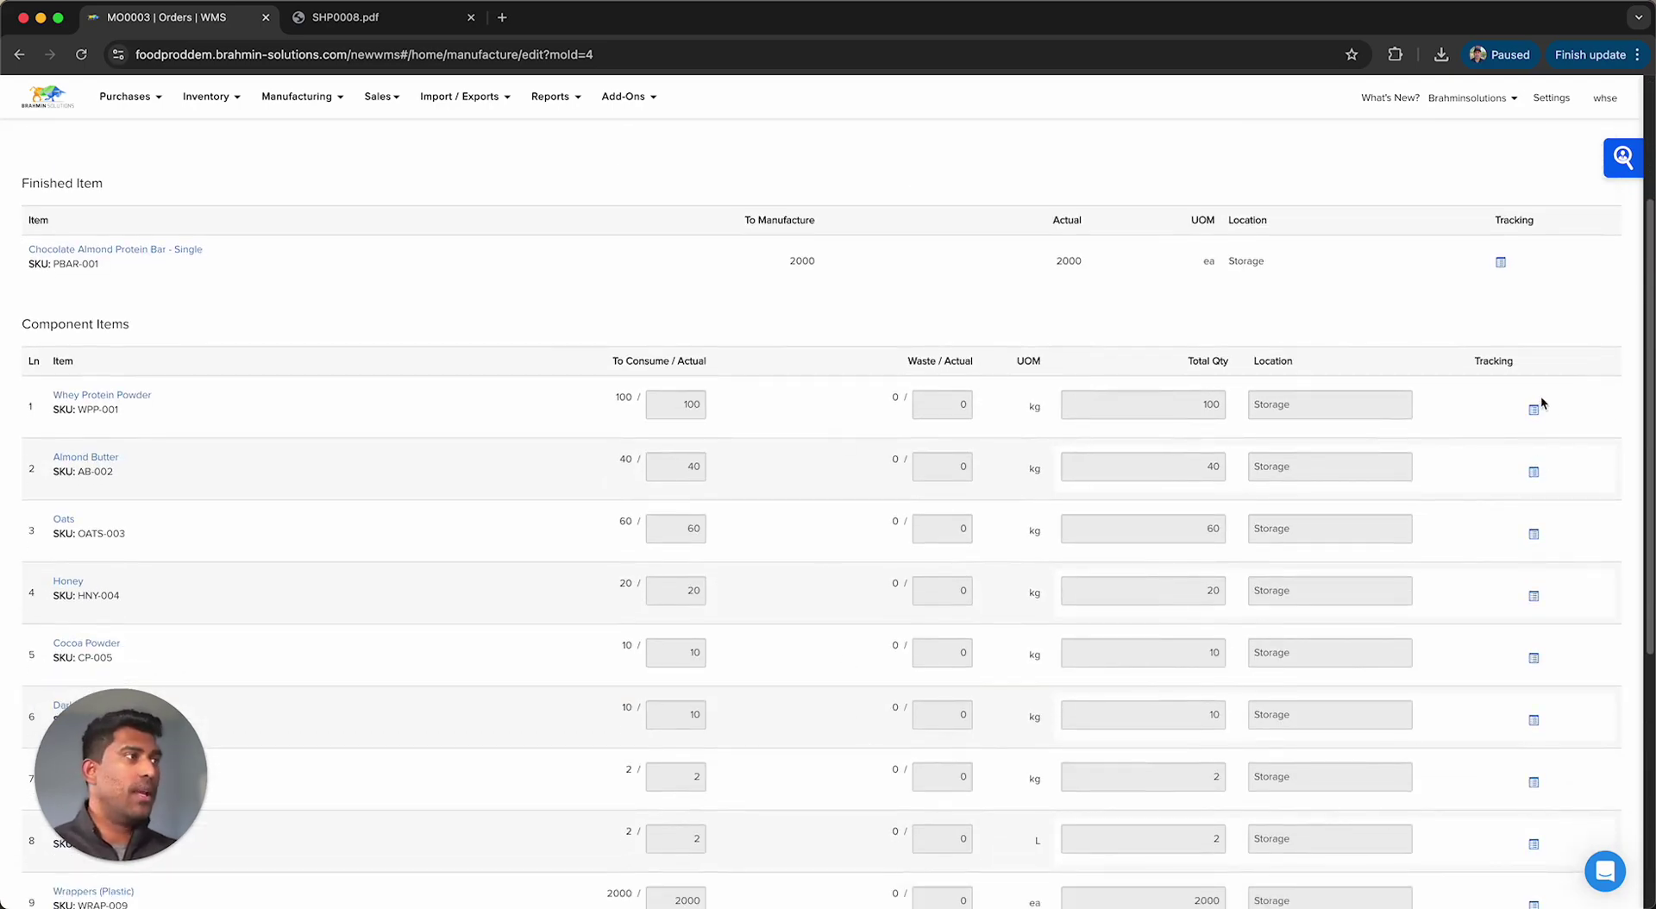
{"action": "left_click", "coordinate": [1534, 411]}
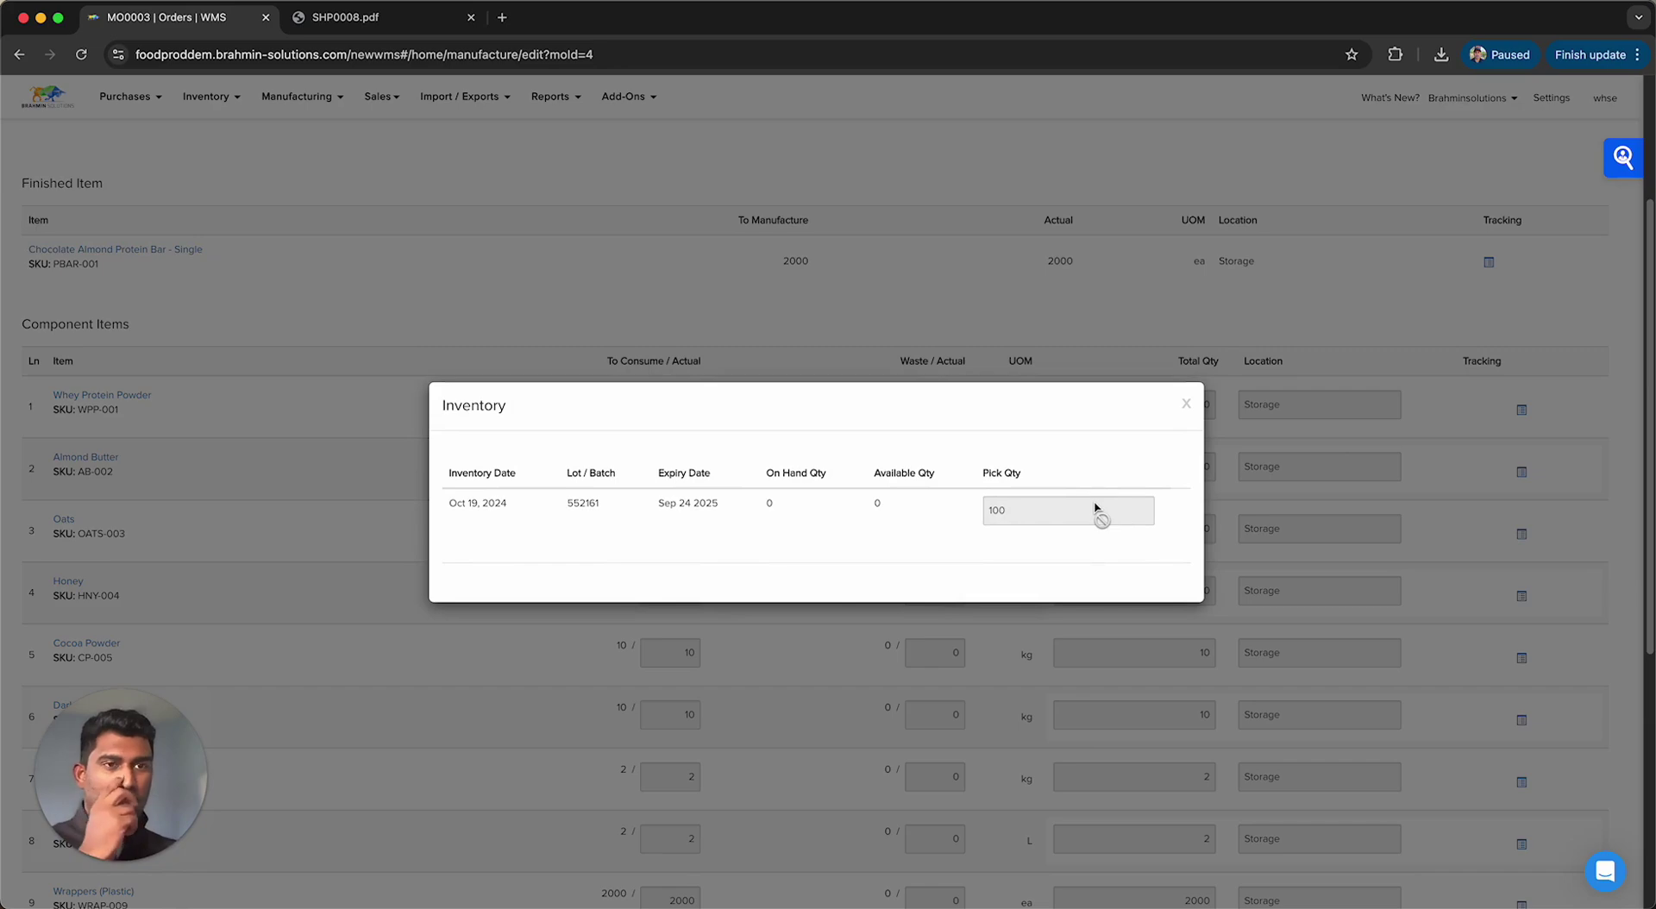
{"action": "left_click", "coordinate": [1187, 405]}
{"action": "scroll", "coordinate": [573, 155], "scroll_direction": "up", "scroll_amount": 3}
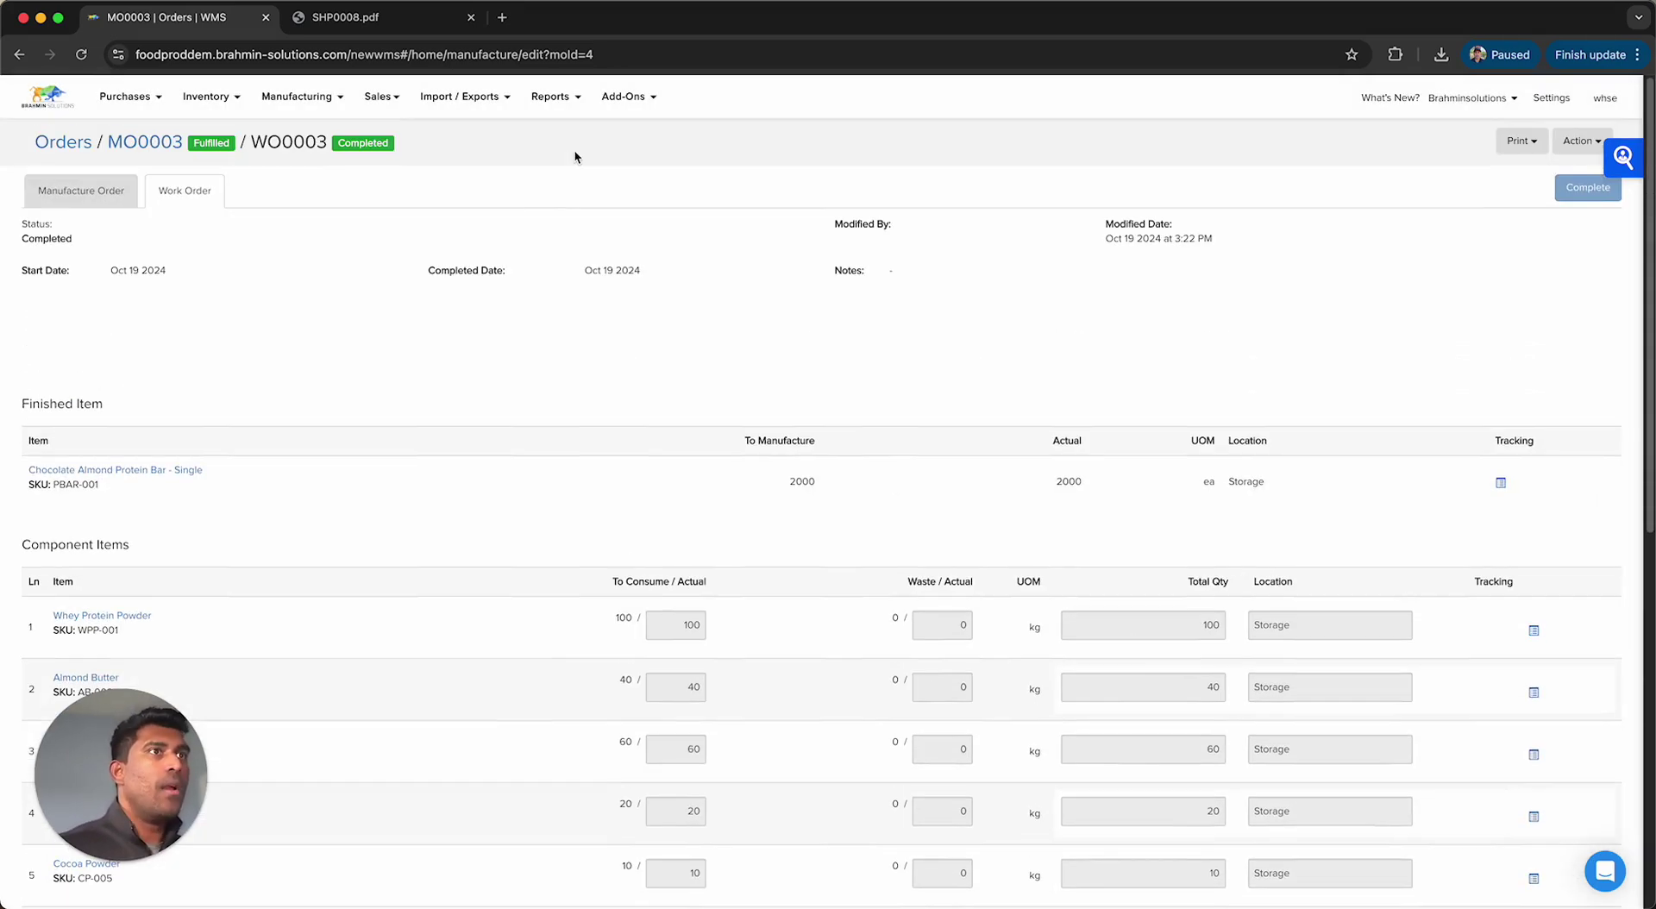
{"action": "left_click", "coordinate": [566, 96]}
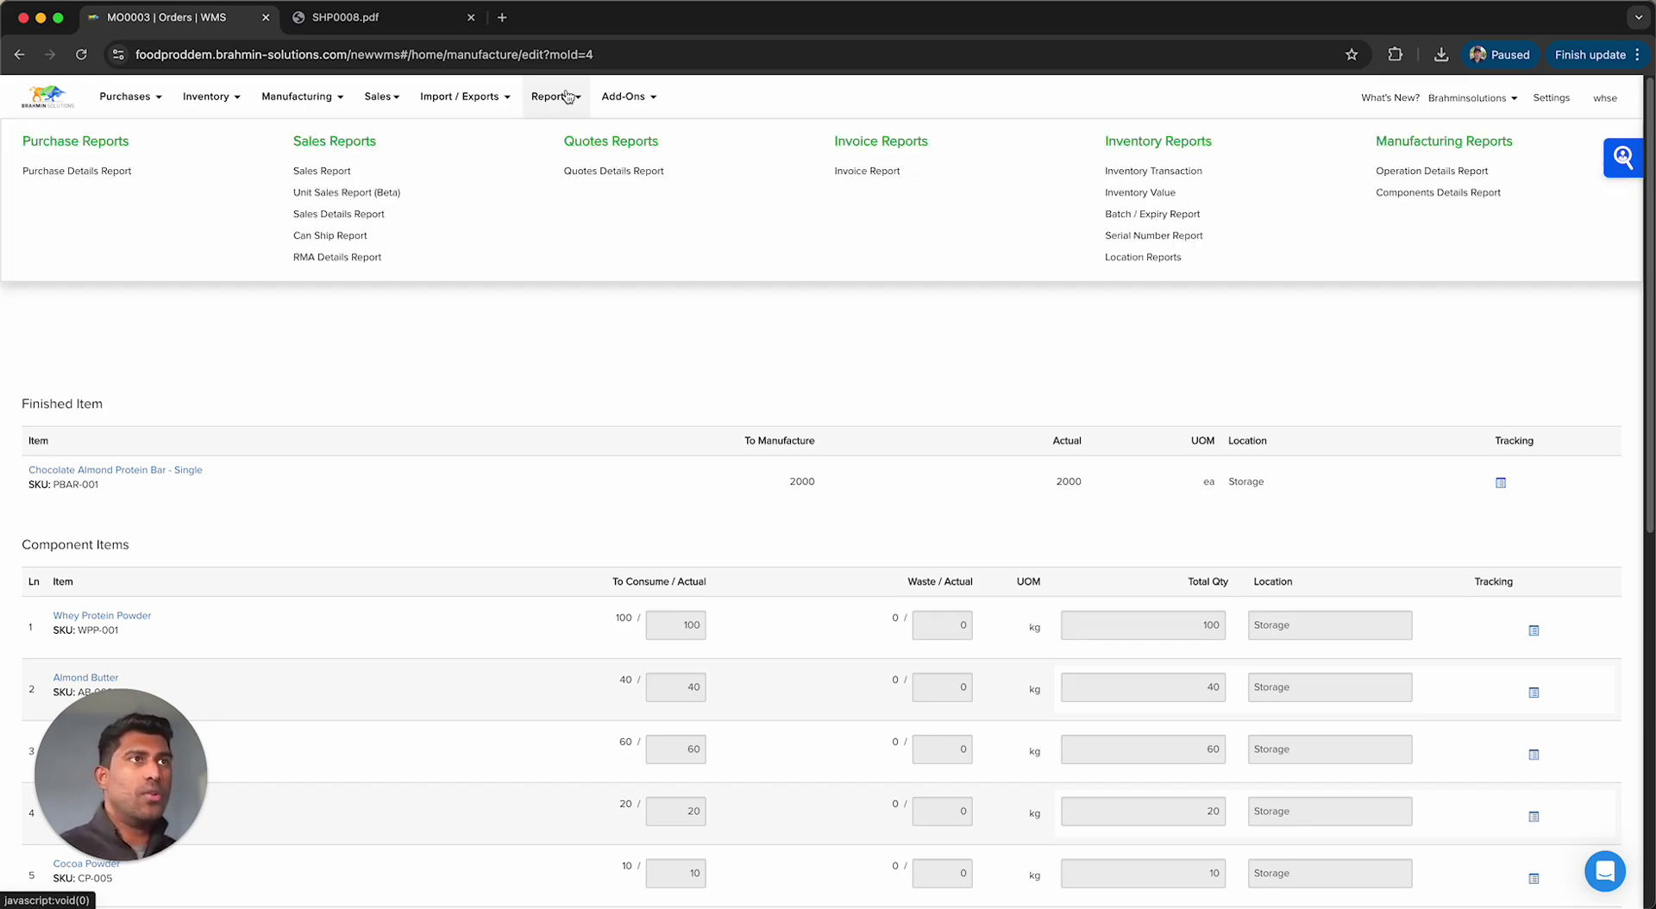
{"action": "left_click", "coordinate": [1134, 217]}
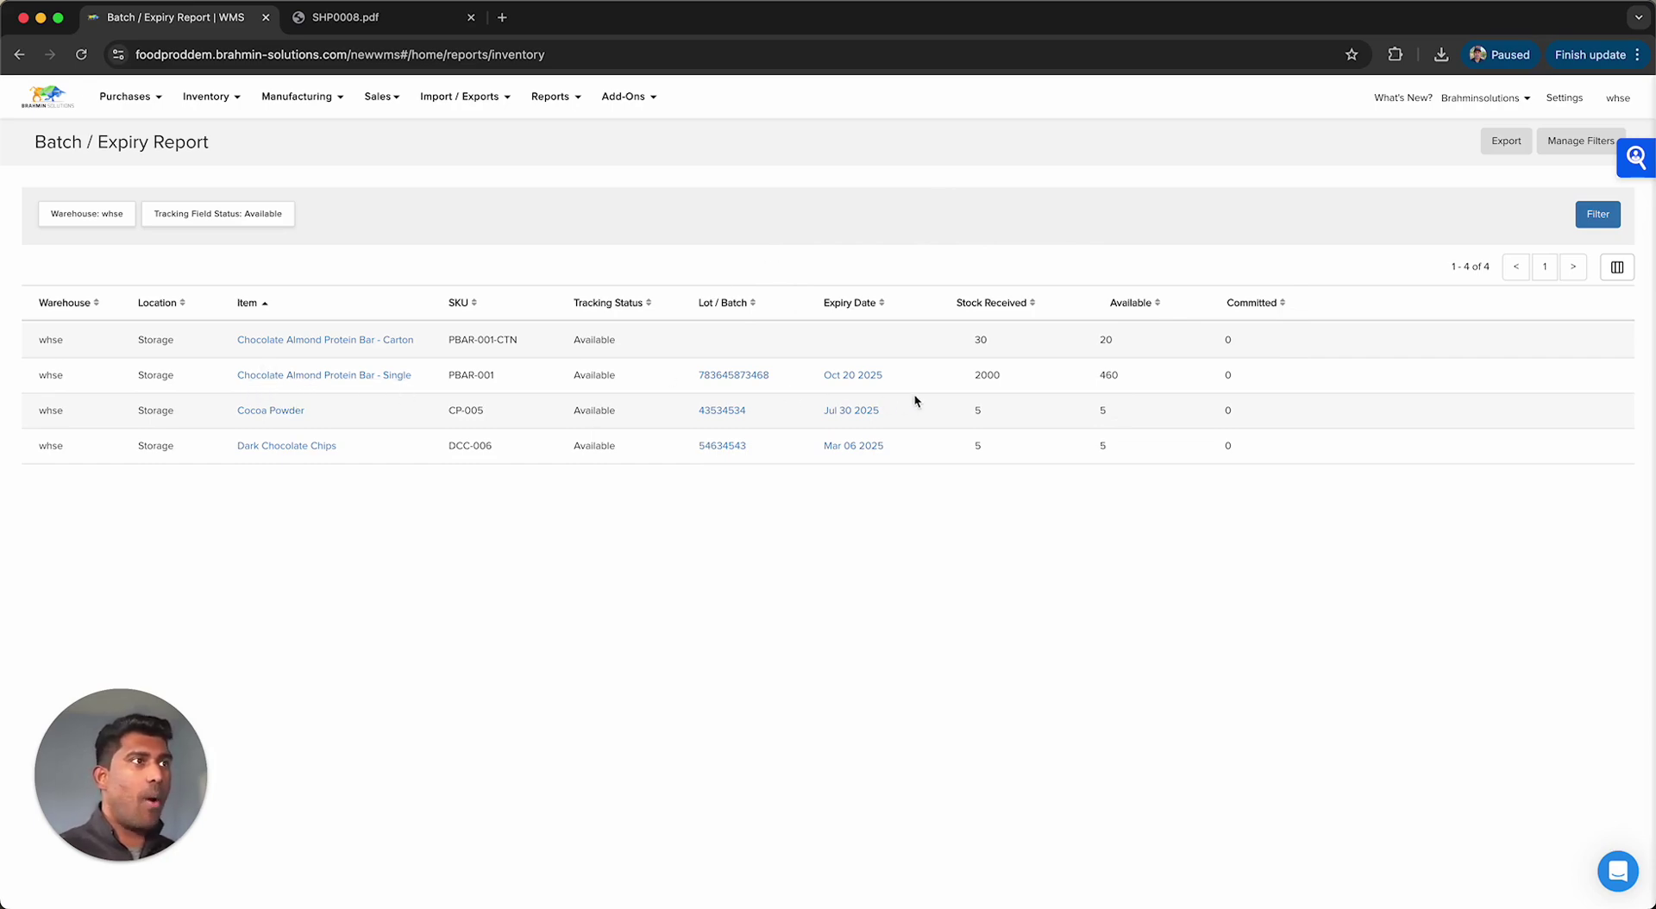
{"action": "left_click", "coordinate": [741, 376]}
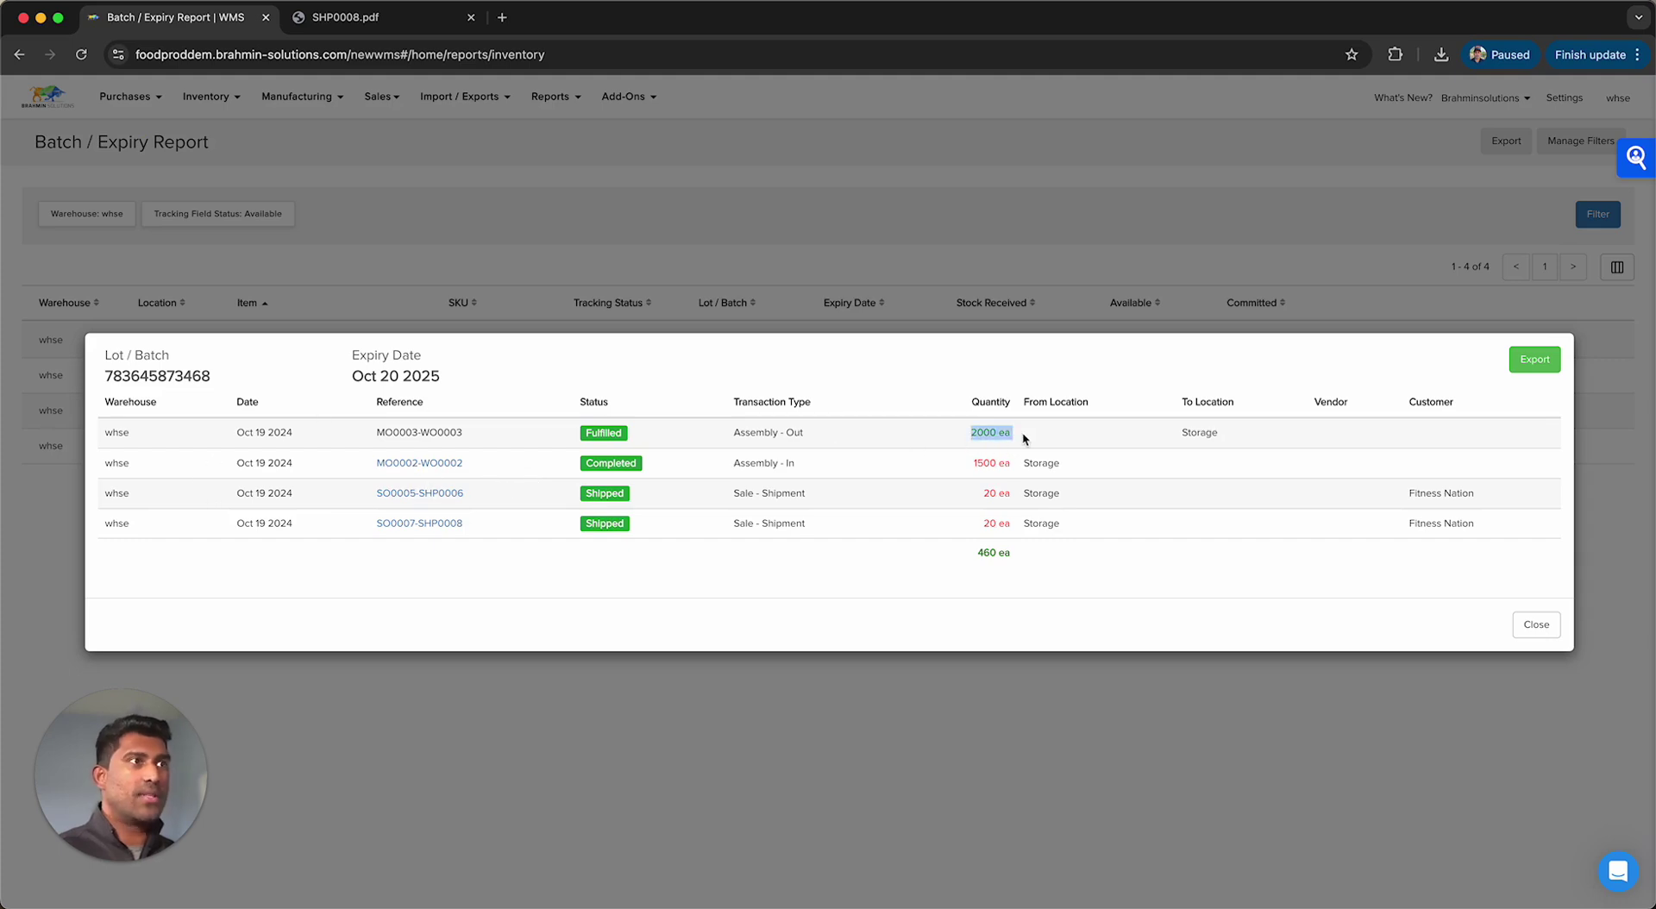
{"action": "left_click_drag", "start_coordinate": [379, 432], "coordinate": [495, 433]}
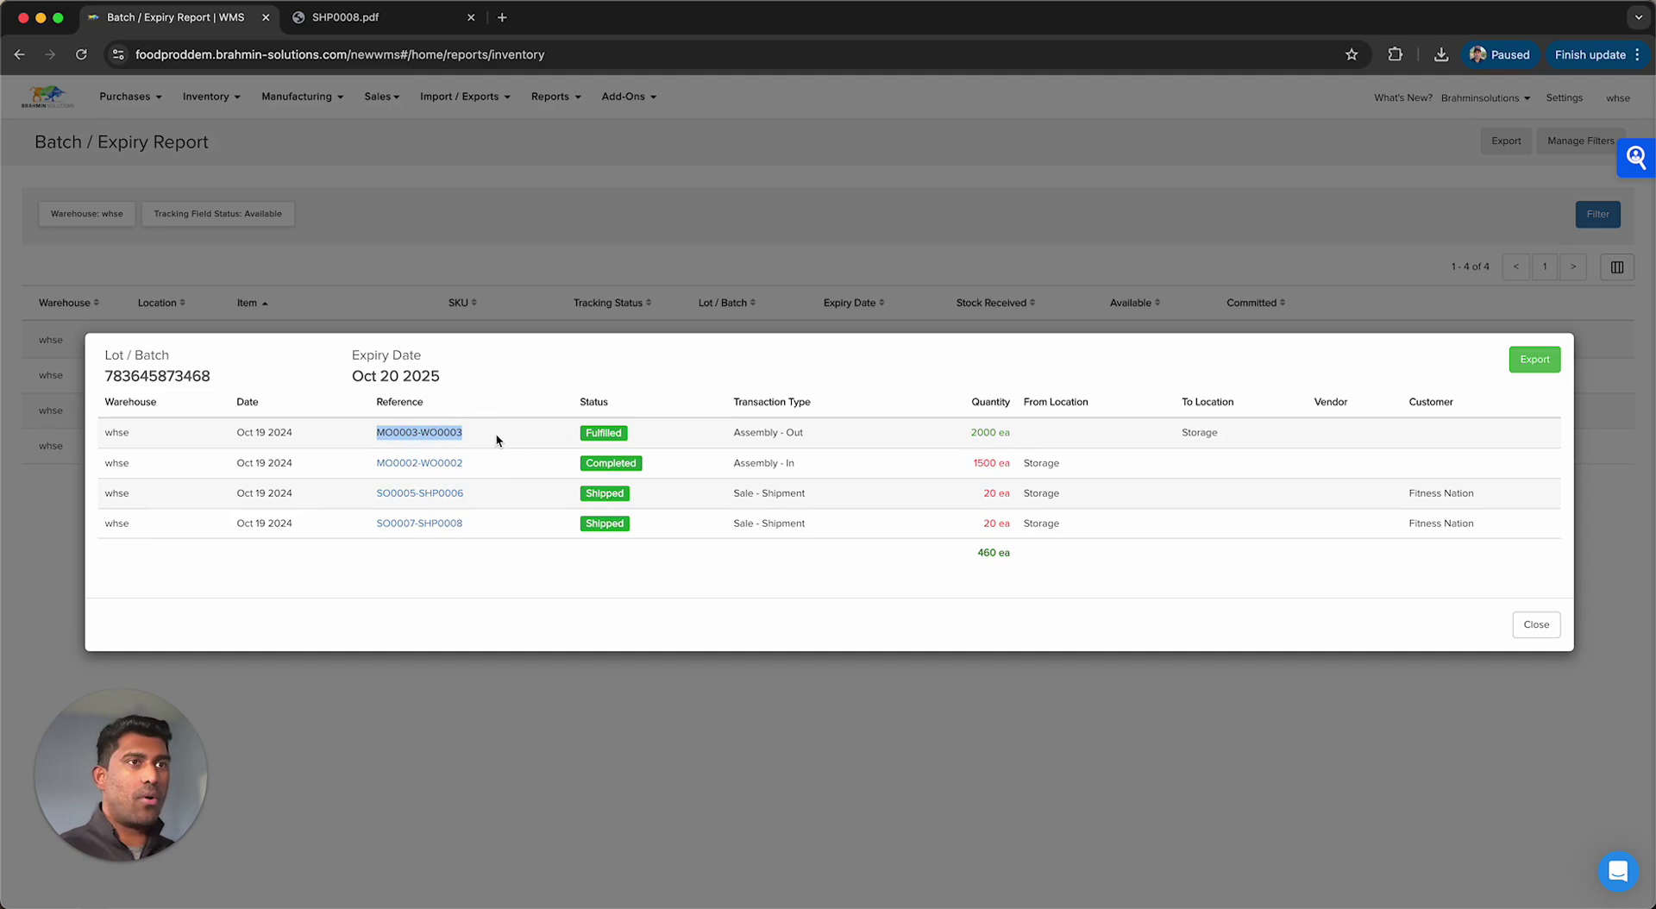
{"action": "left_click", "coordinate": [360, 463]}
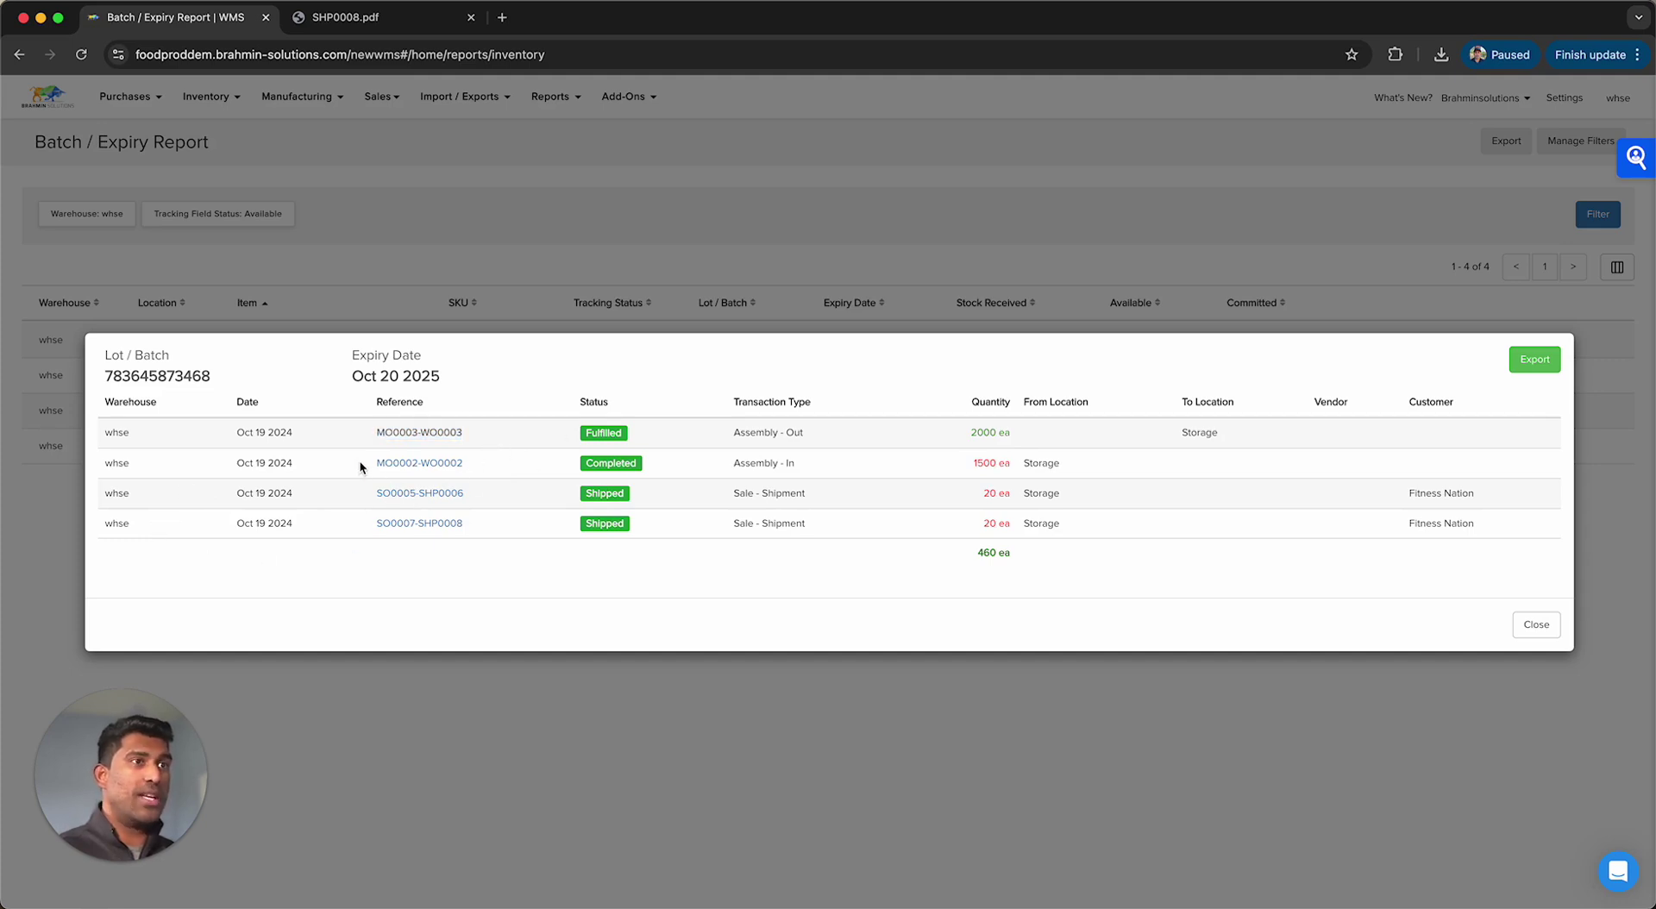
{"action": "left_click_drag", "start_coordinate": [470, 433], "coordinate": [377, 431]}
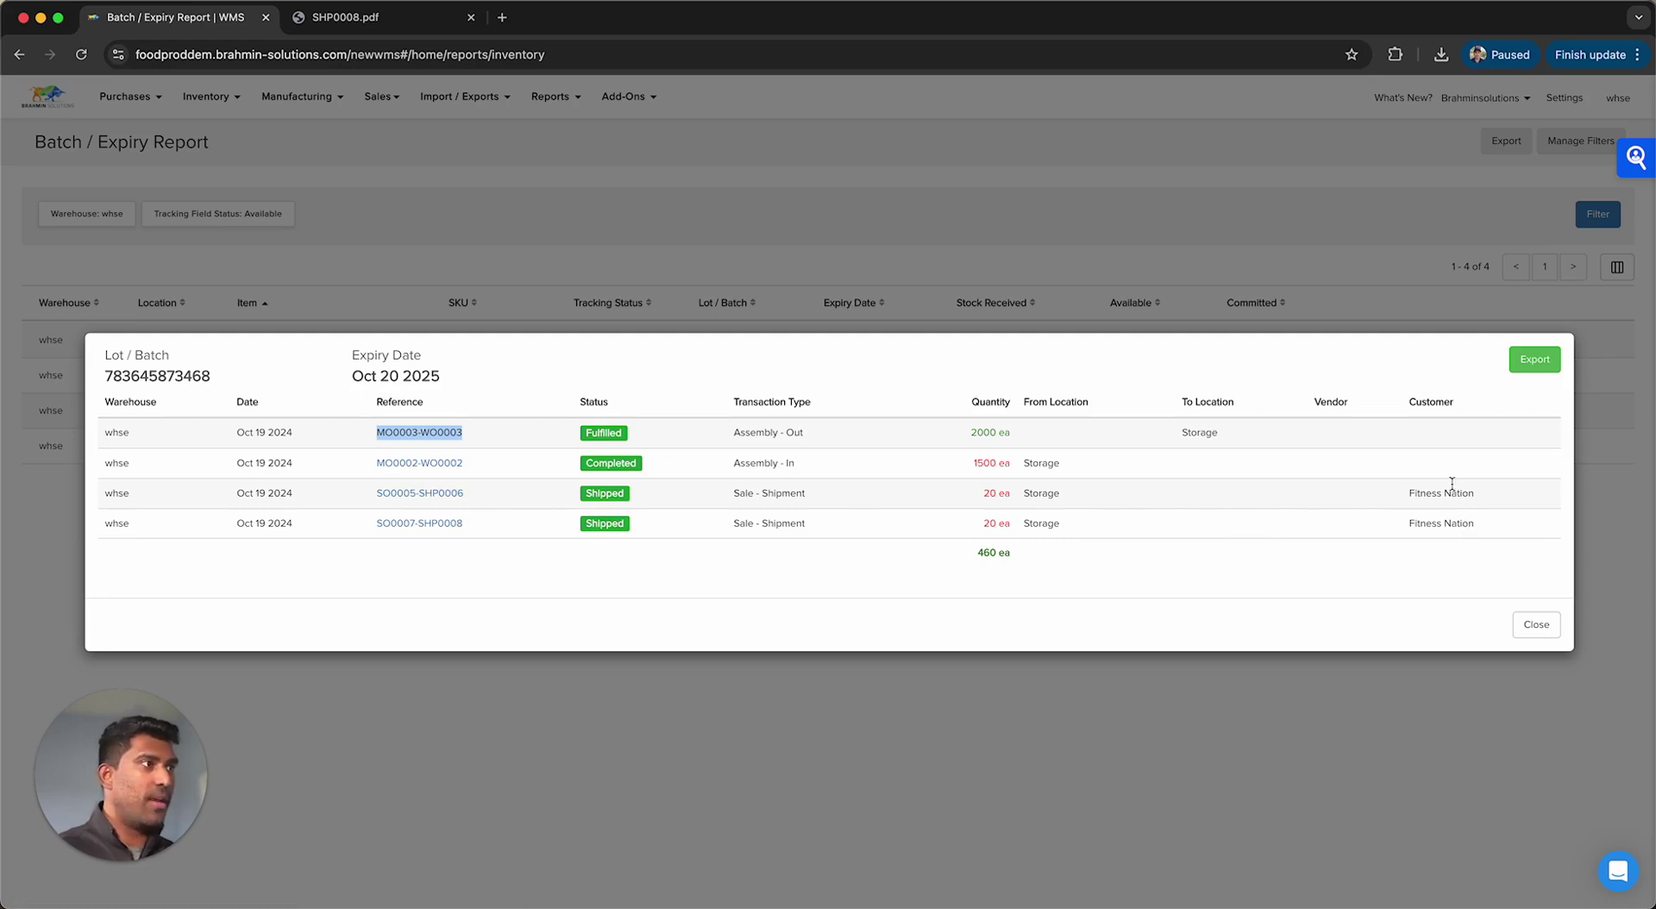
{"action": "left_click_drag", "start_coordinate": [1407, 490], "coordinate": [1492, 493]}
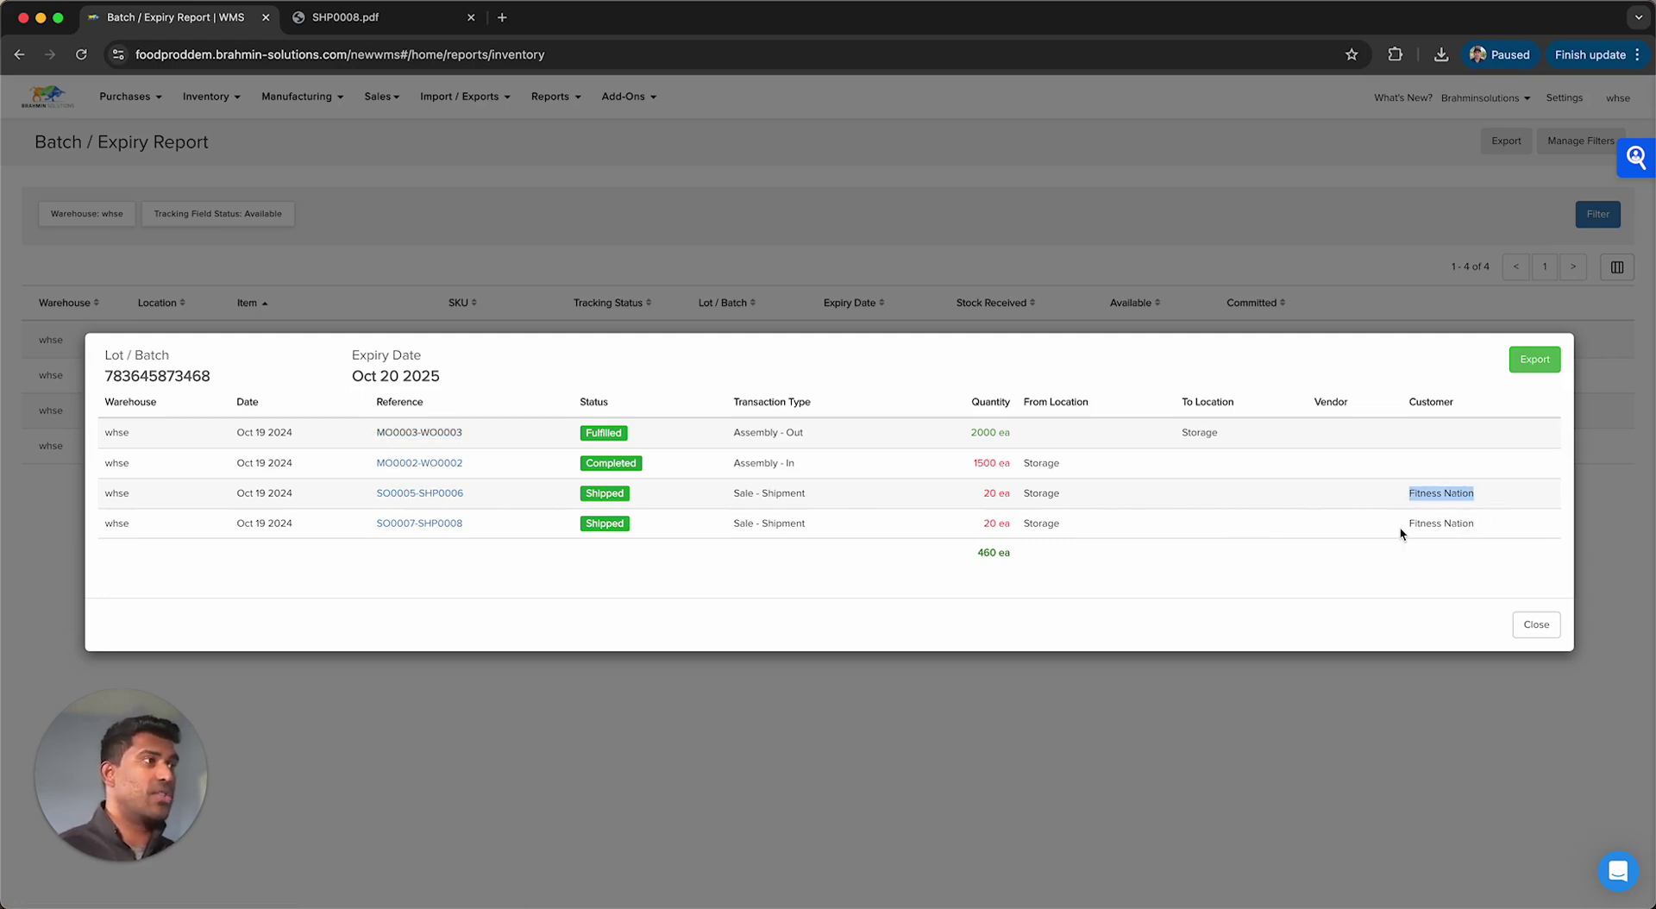
{"action": "left_click_drag", "start_coordinate": [1404, 528], "coordinate": [1483, 528]}
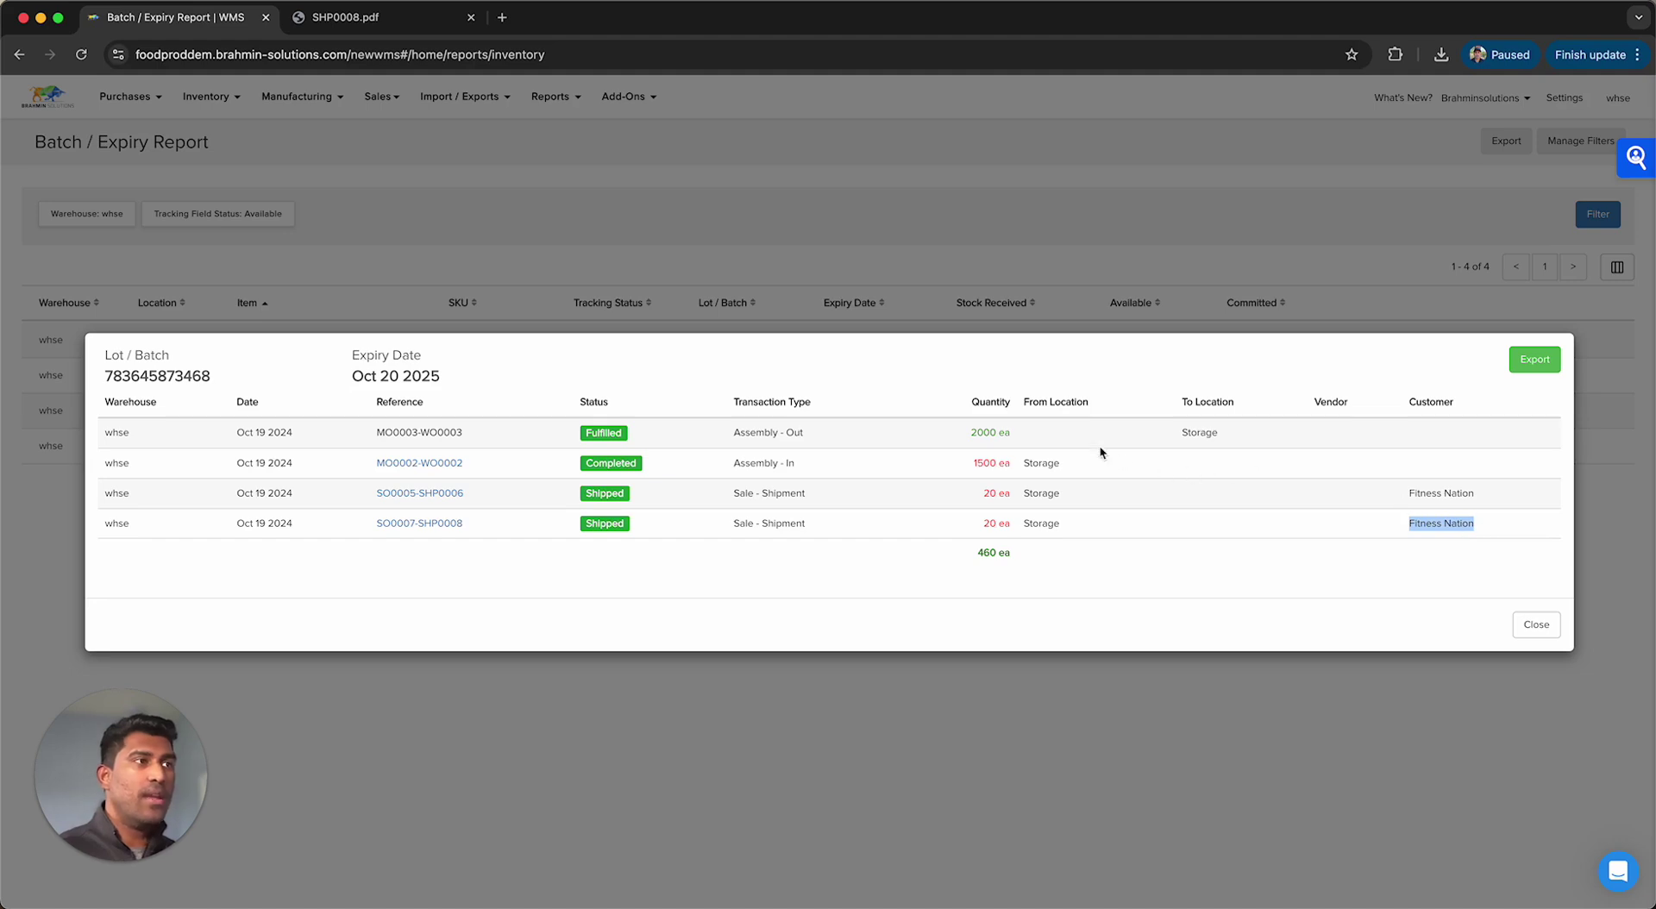
{"action": "left_click", "coordinate": [982, 432]}
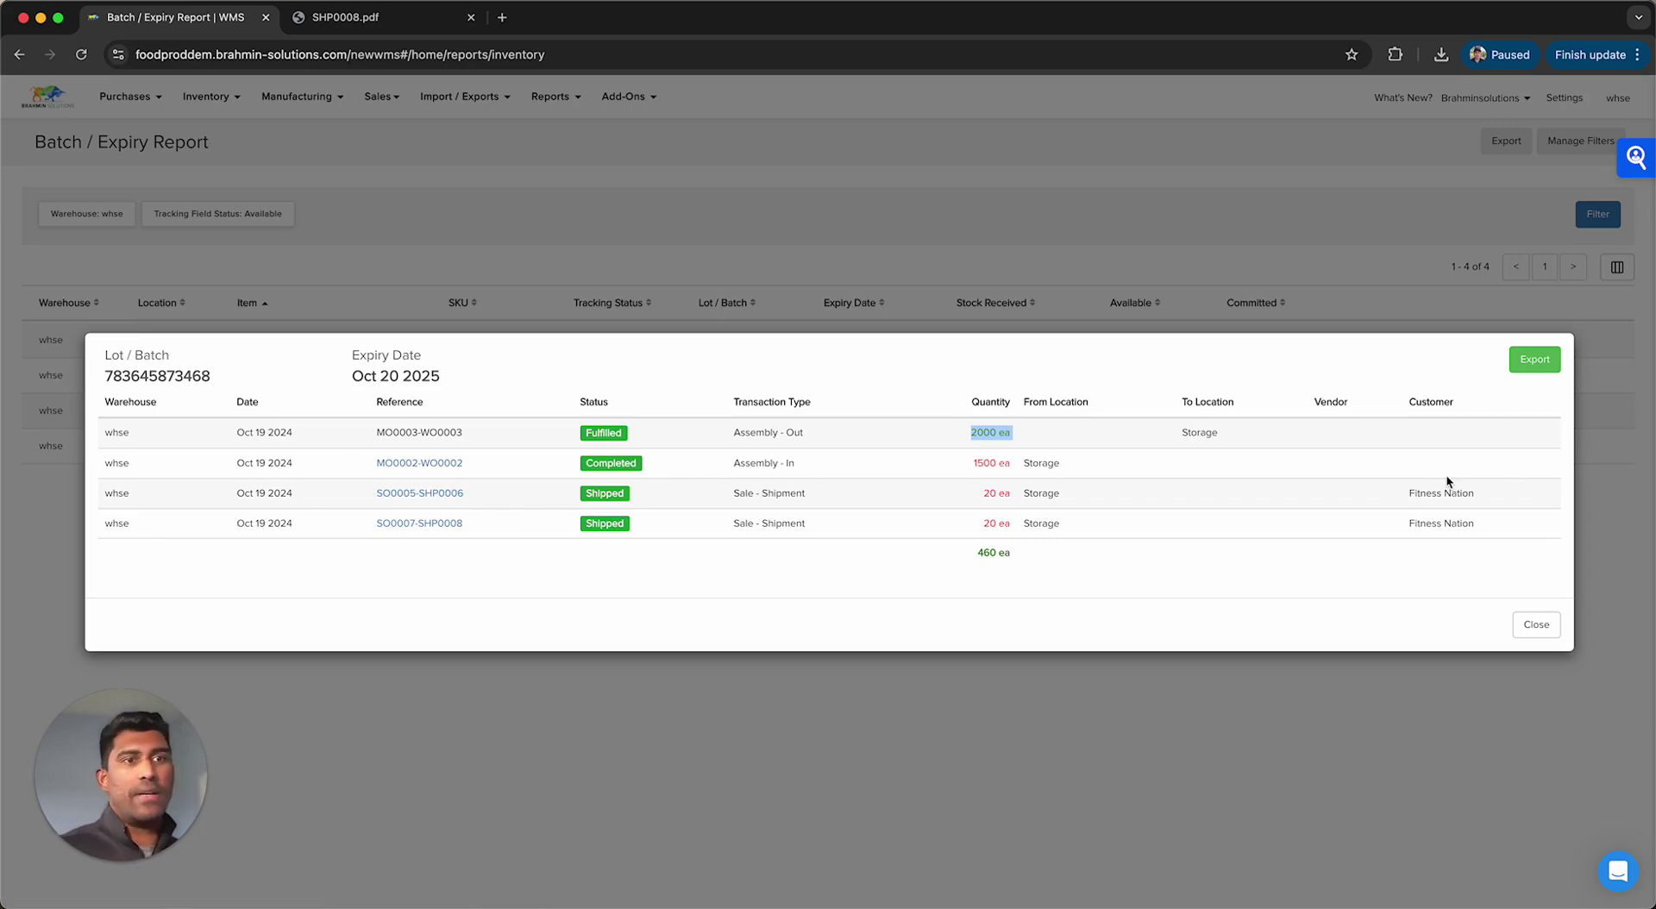
{"action": "left_click", "coordinate": [1534, 628]}
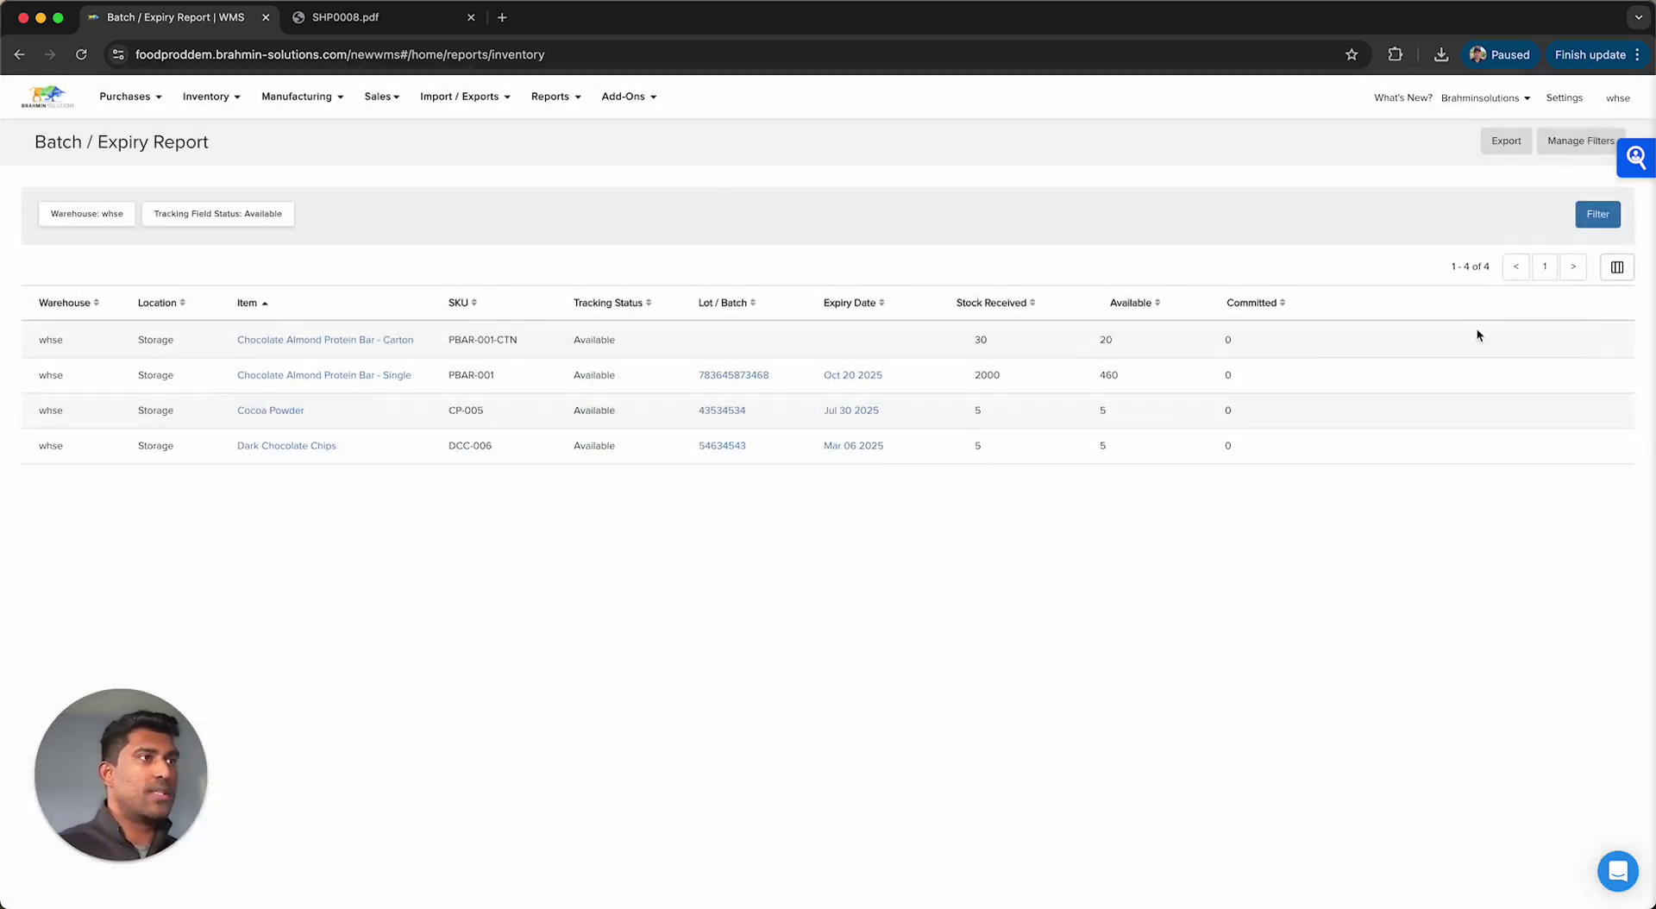
- Filter the report to the Unavailable tracking status and examine the transaction history of Almond Butter lot 5453
{"action": "left_click", "coordinate": [1586, 144]}
{"action": "left_click", "coordinate": [954, 244]}
{"action": "left_click", "coordinate": [890, 256]}
{"action": "left_click", "coordinate": [1597, 231]}
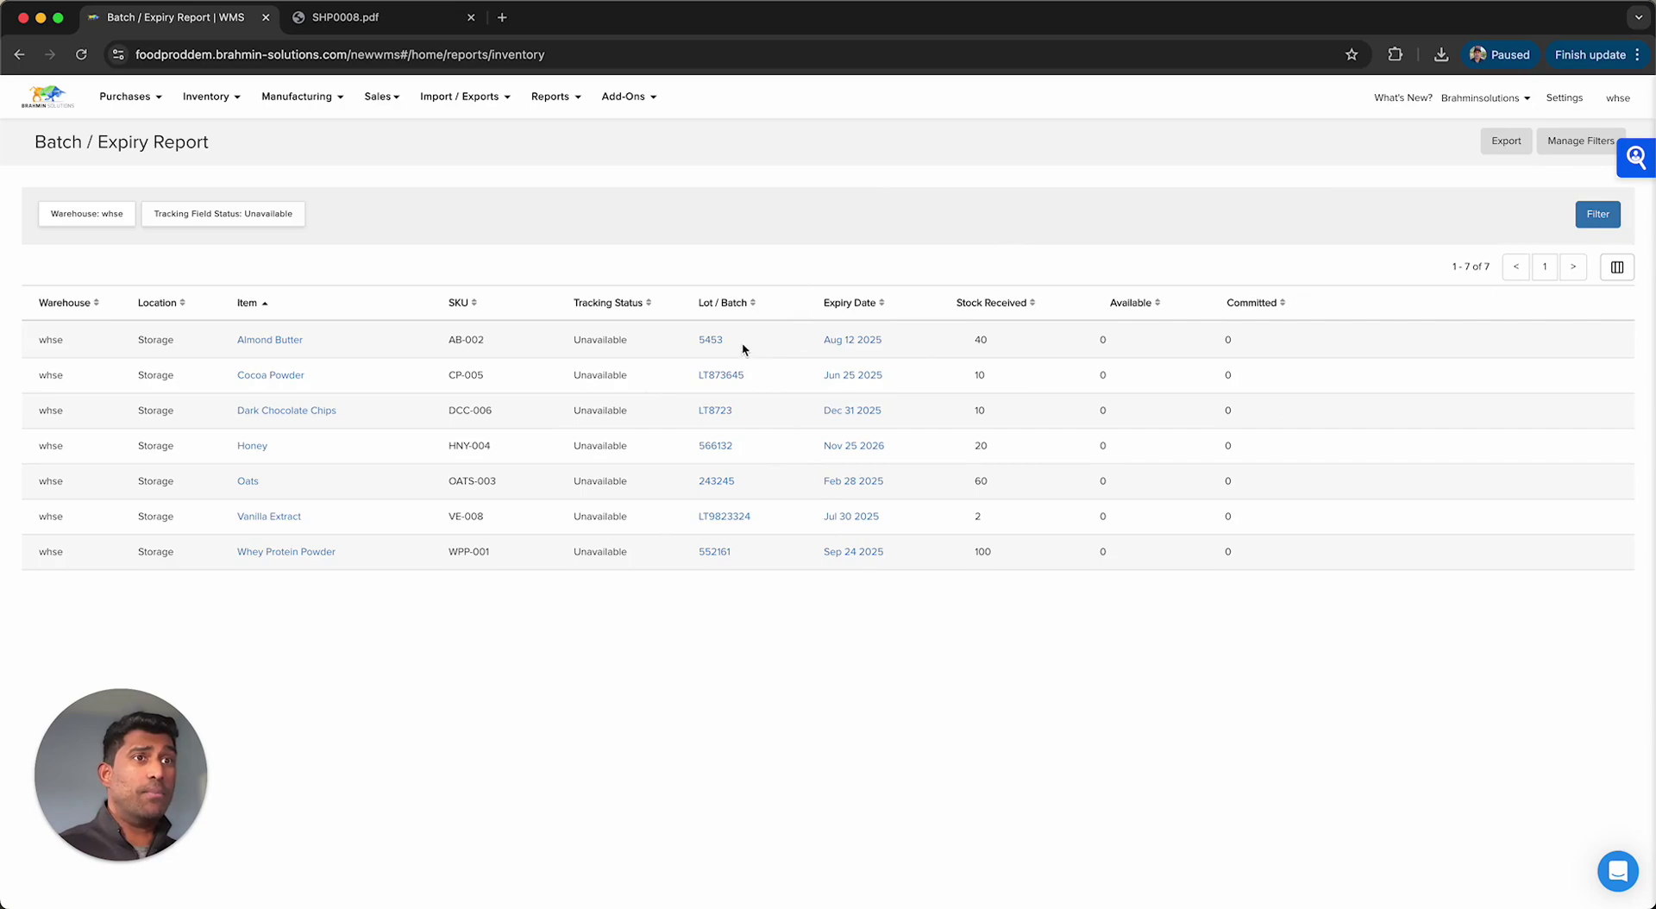
{"action": "left_click", "coordinate": [712, 339]}
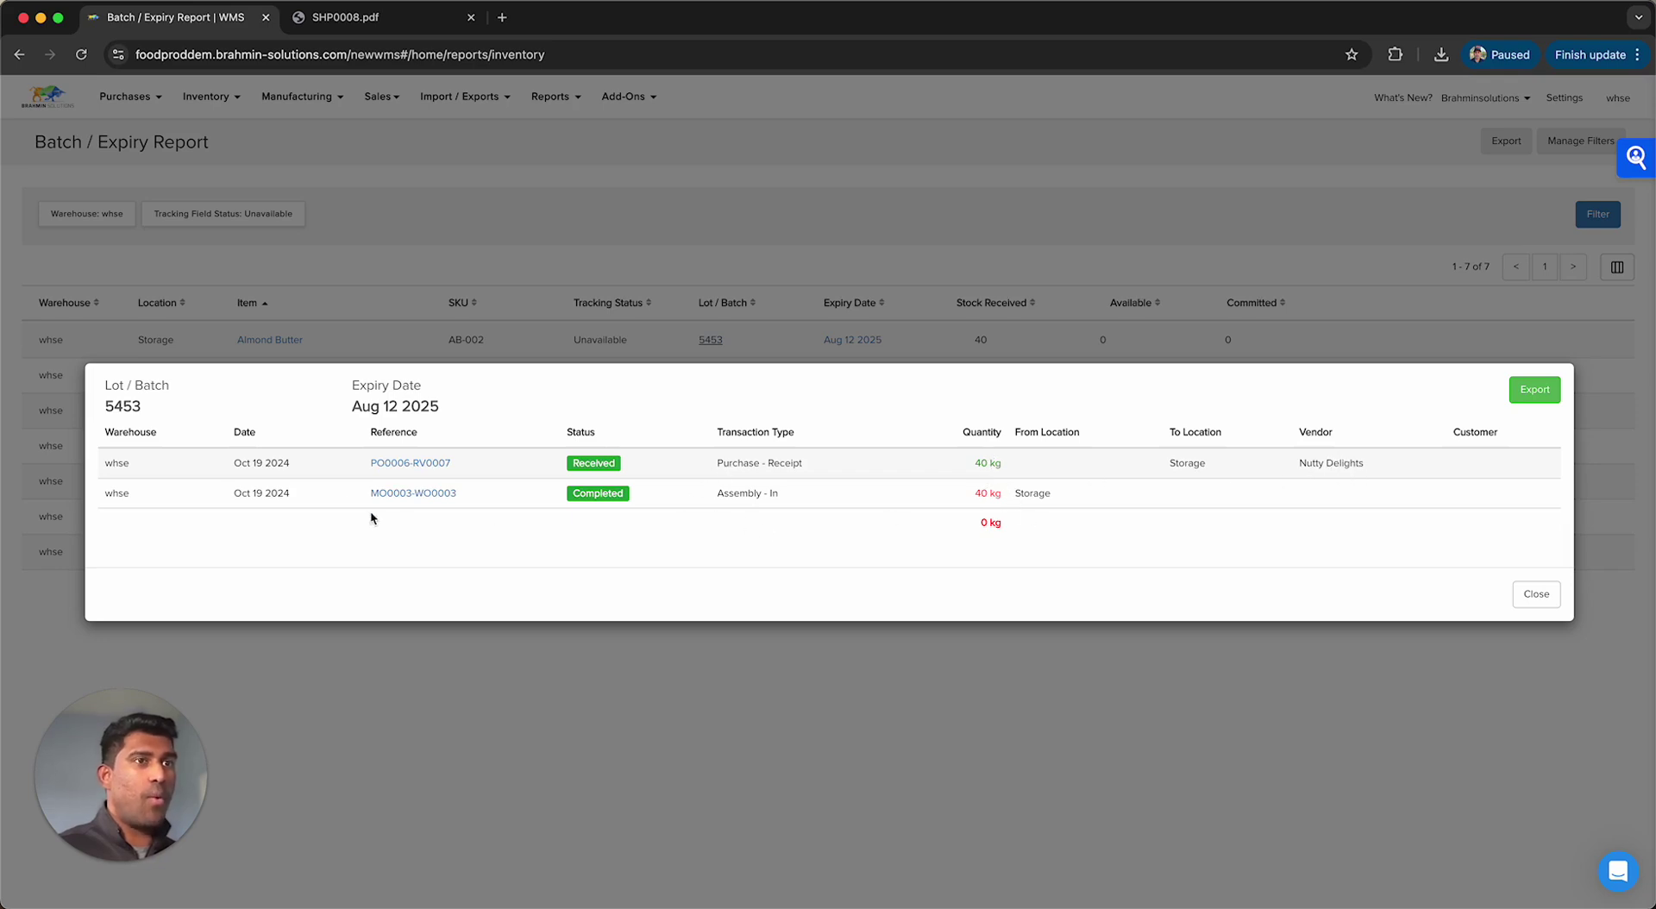
{"action": "left_click", "coordinate": [1530, 606]}
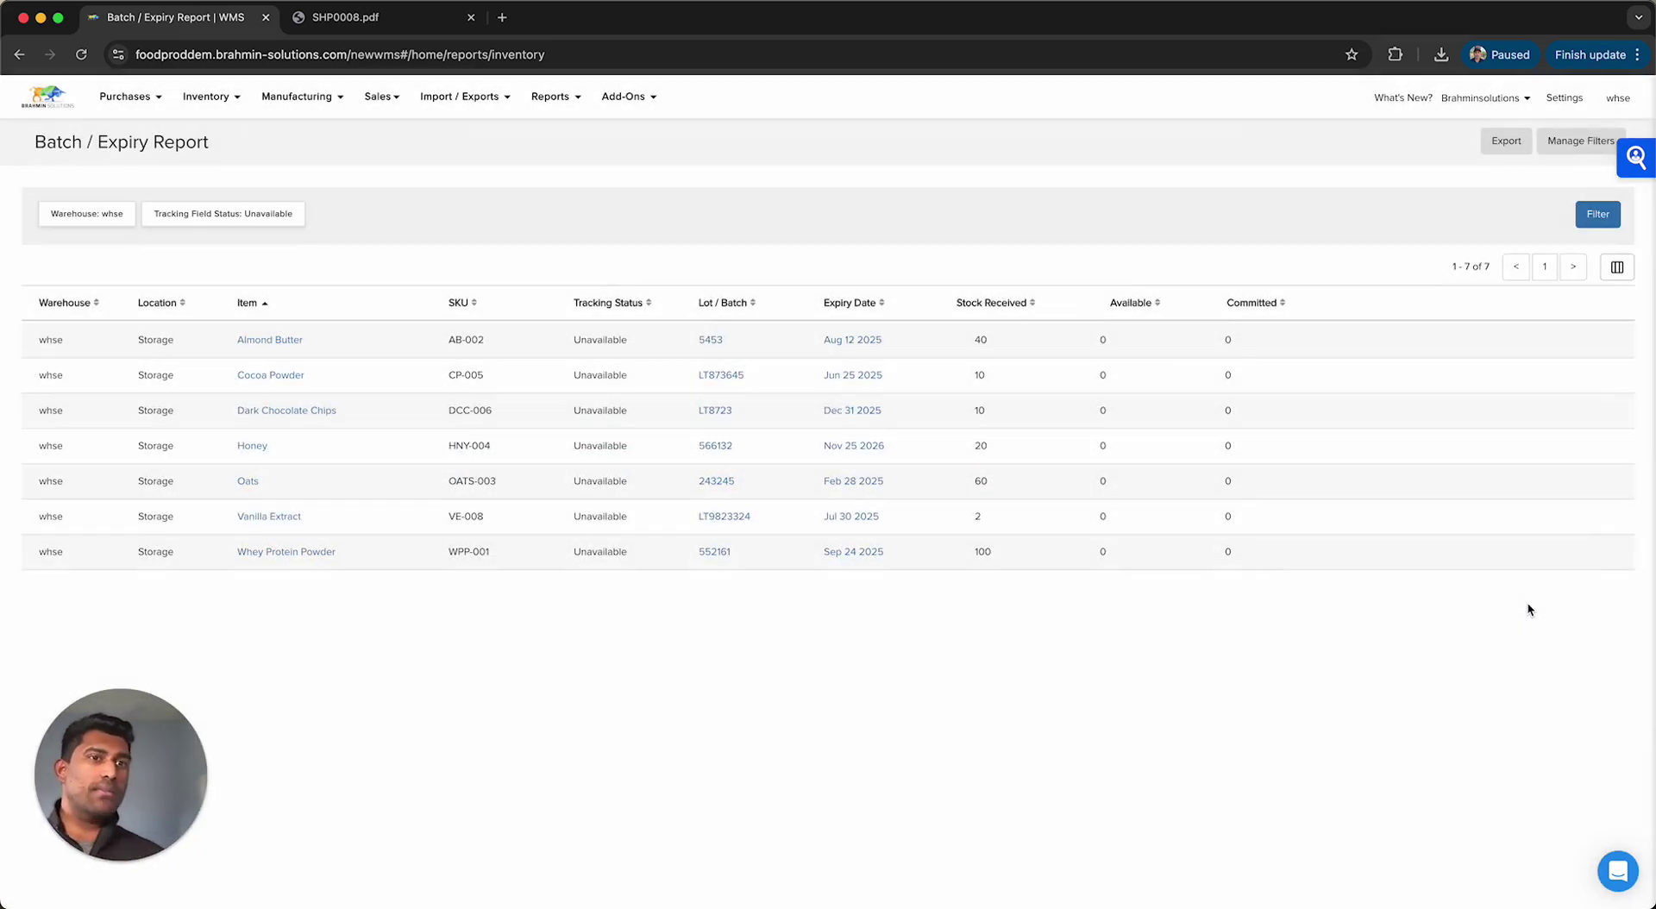